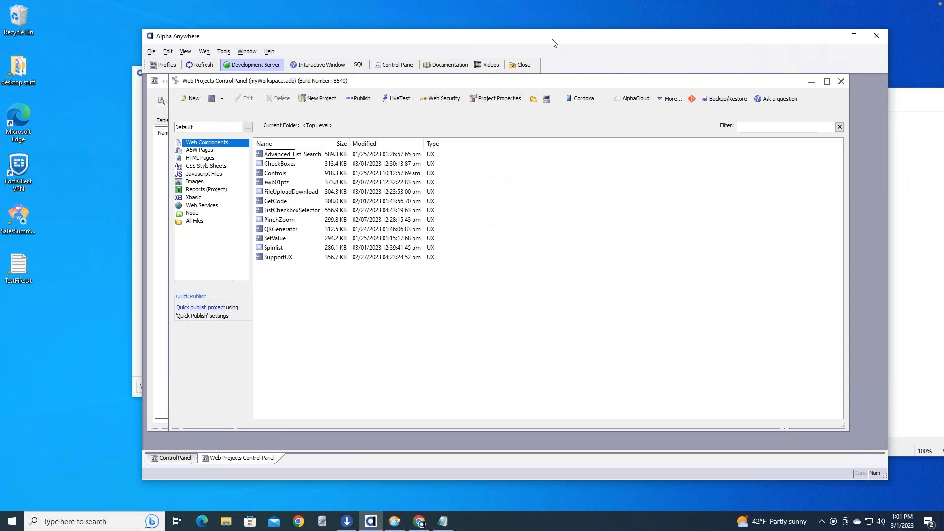
# Step: Create a new web component of type UX, starting from a blank UX component
pyautogui.moveTo(564, 40); pyautogui.dragTo(471, 43)
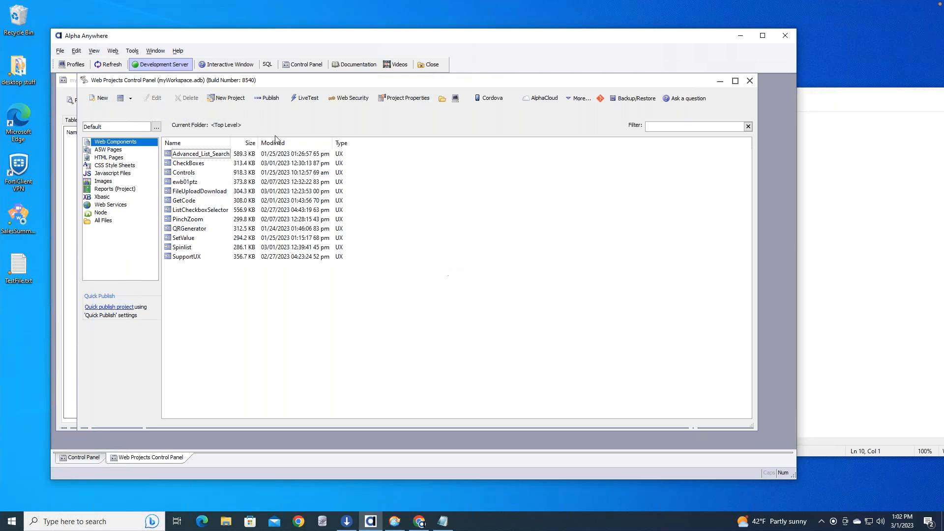
pyautogui.click(101, 100)
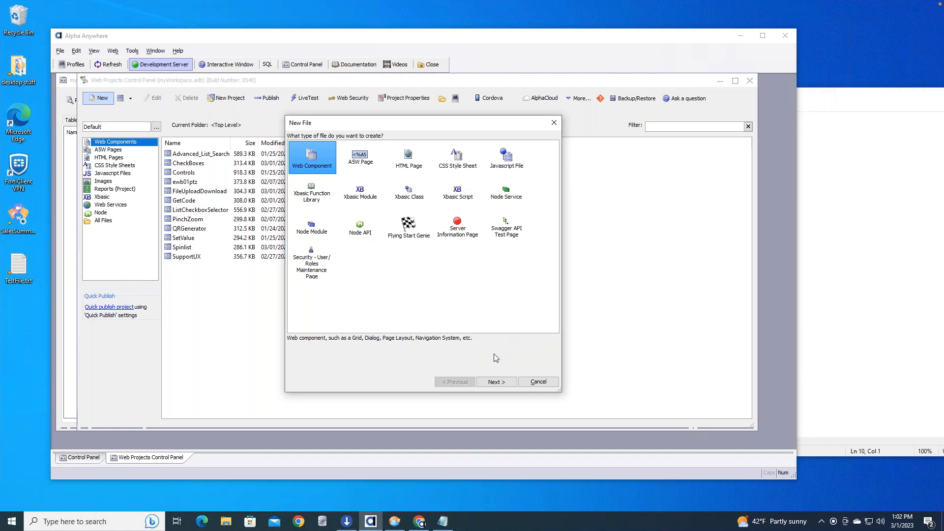
pyautogui.click(500, 383)
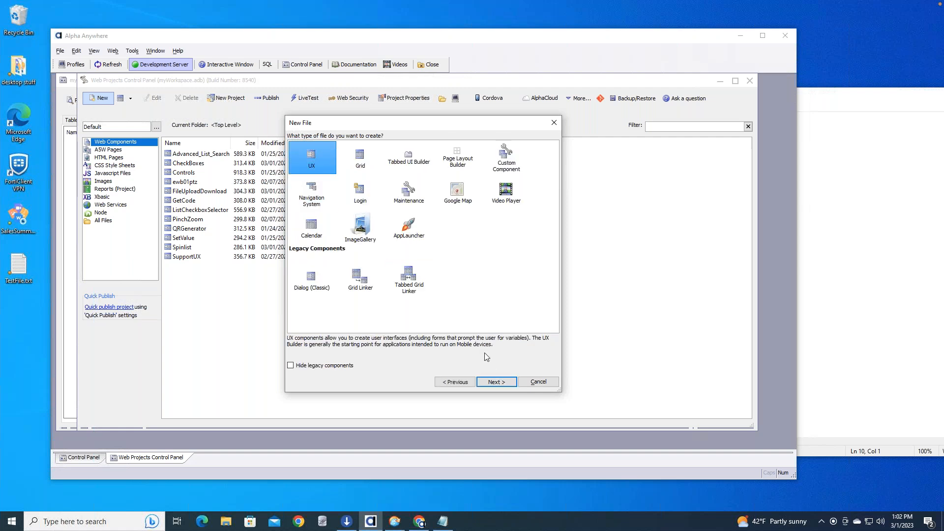
pyautogui.click(508, 383)
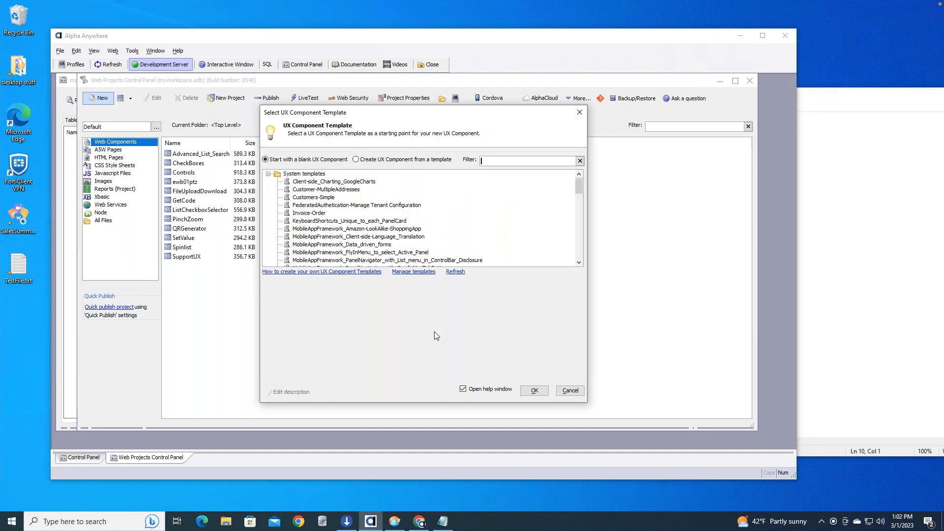
pyautogui.click(538, 393)
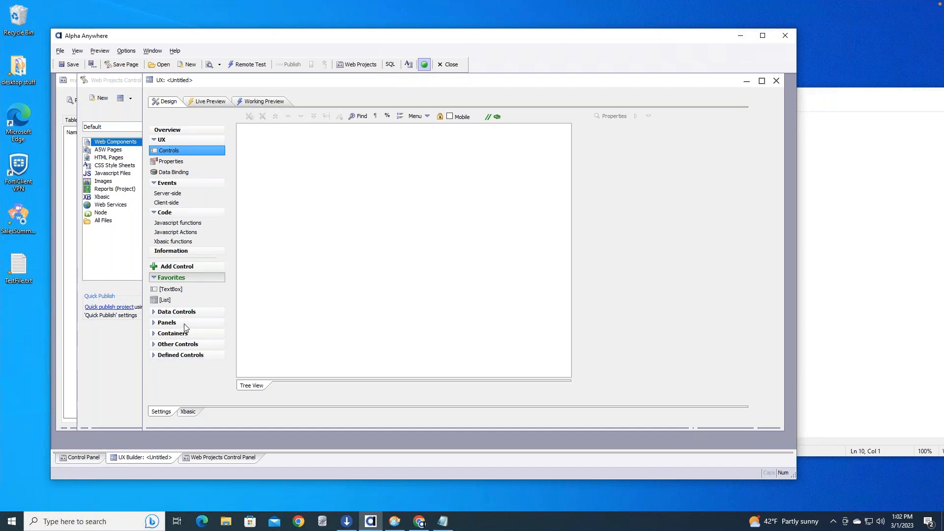
# Step: Start adding multiple CheckBox controls at once, entering Option 1|L as the first field and checking the field type codes
pyautogui.click(190, 268)
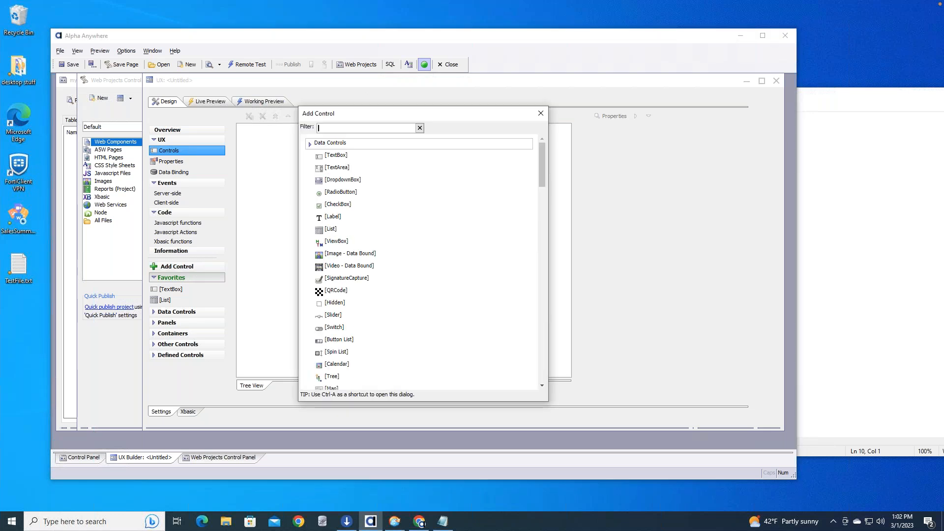
pyautogui.write('check')
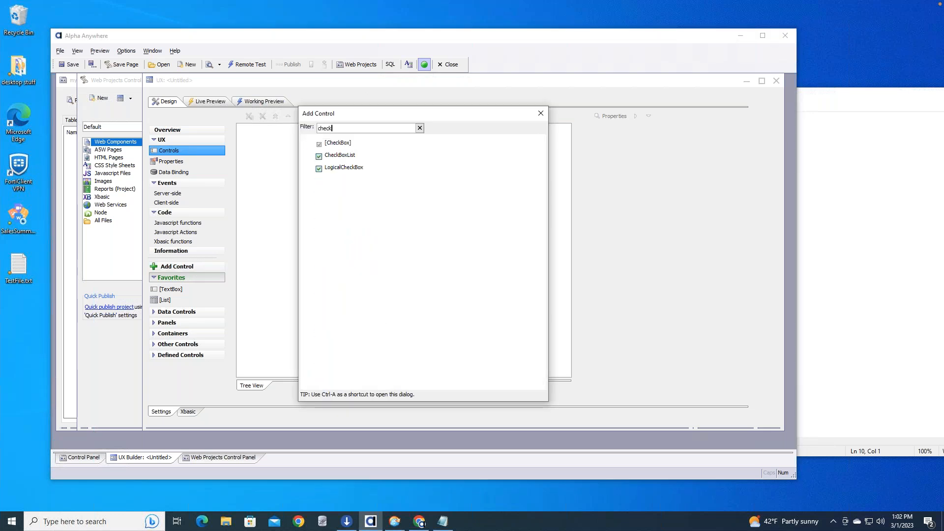
pyautogui.doubleClick(418, 143)
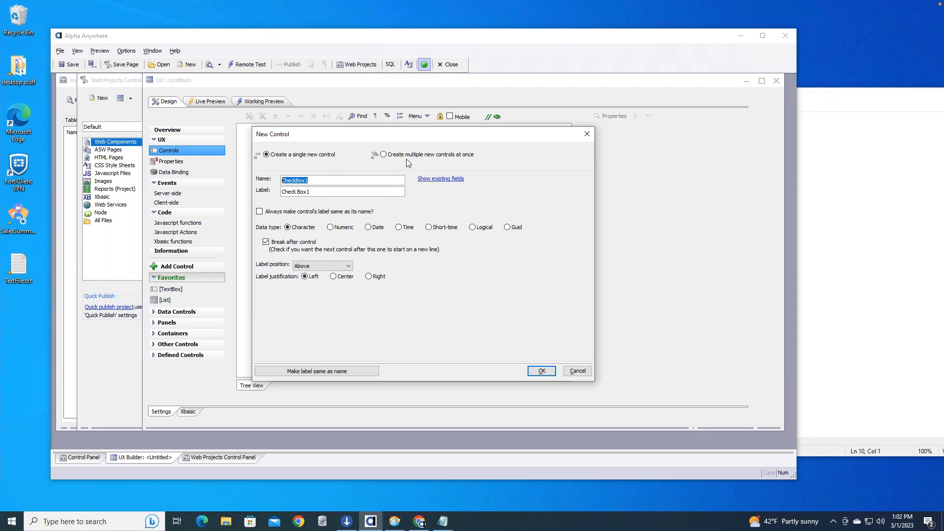
pyautogui.click(384, 155)
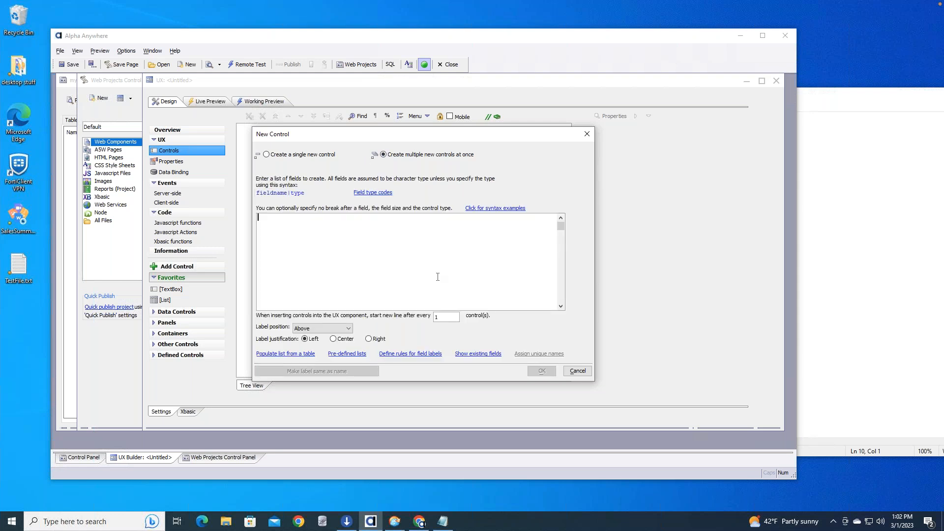
pyautogui.write('Option 1:')
pyautogui.press('BackSpace')
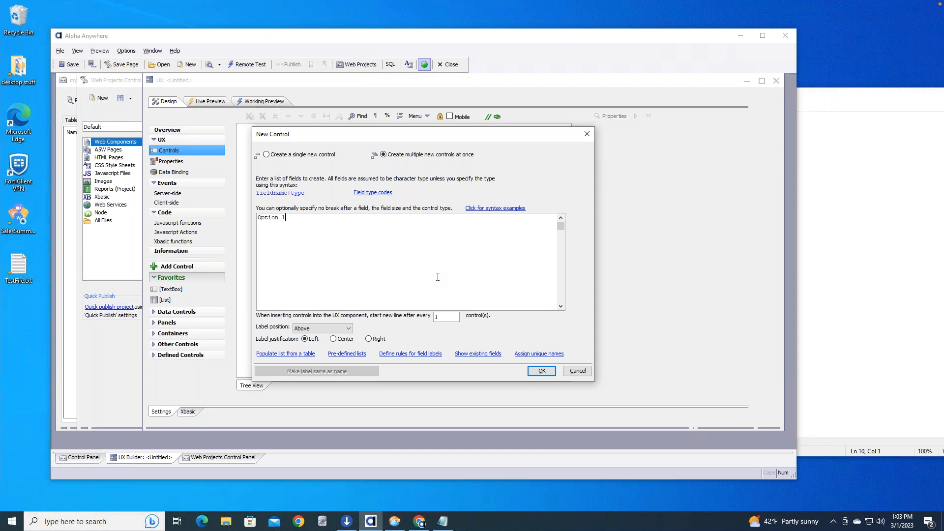
pyautogui.write('|L')
pyautogui.click(373, 193)
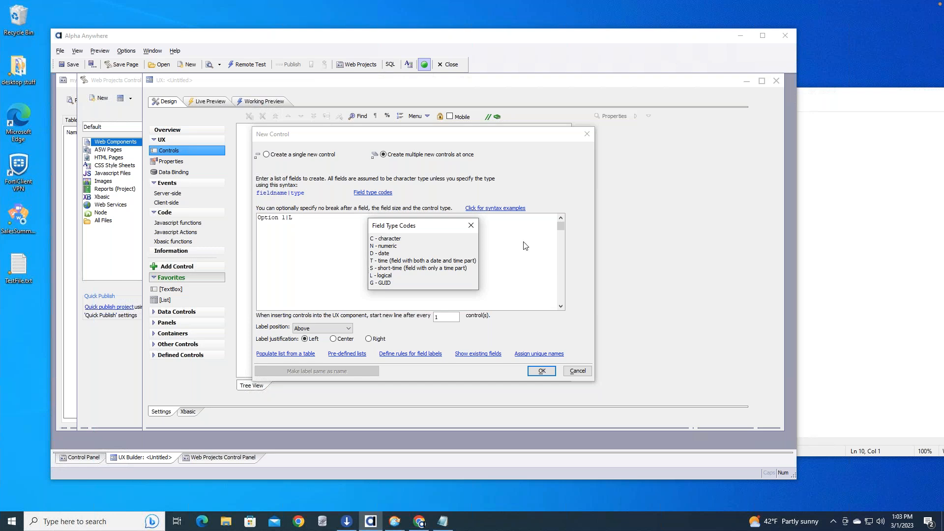
pyautogui.click(471, 225)
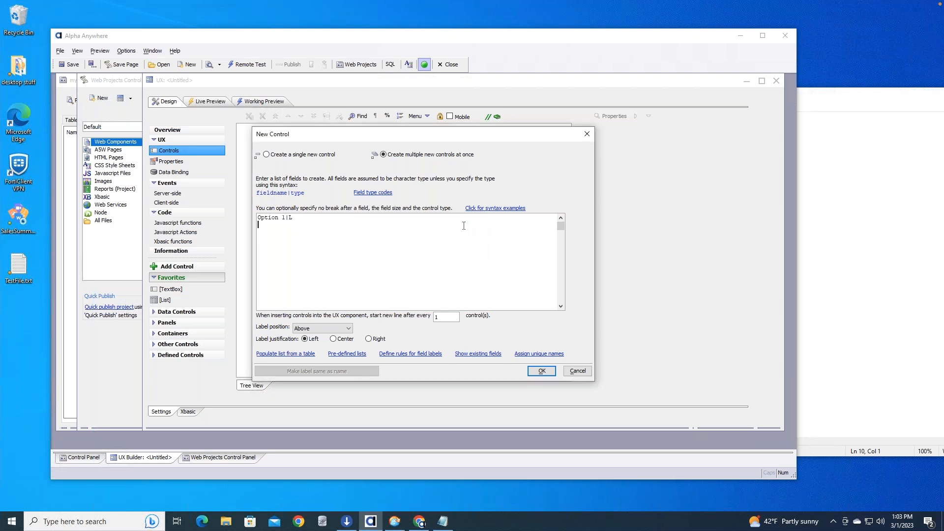
# Step: Add Option 2|L and Option 3|L to the field list and create the checkbox controls
pyautogui.write('Option')
pyautogui.write(' 2|L ')
pyautogui.write('Opti')
pyautogui.write('on ')
pyautogui.write('3|L')
pyautogui.click(541, 371)
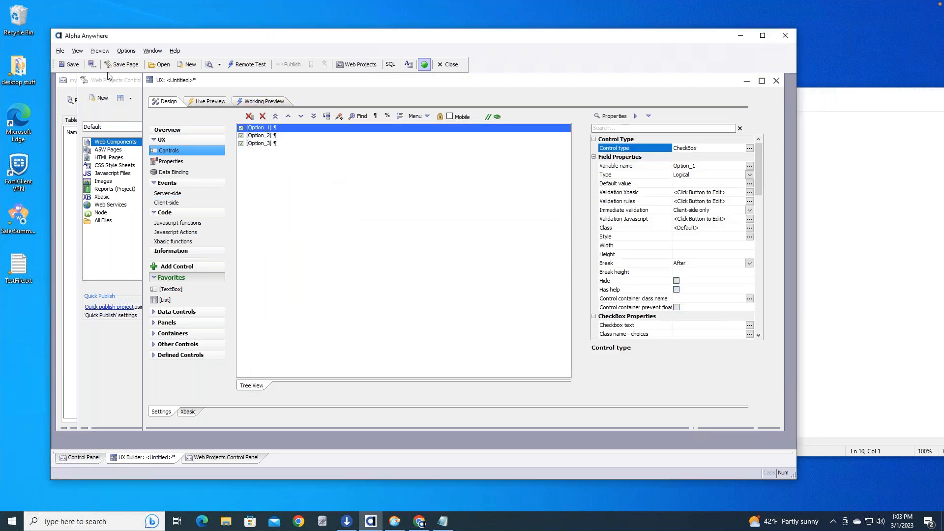
# Step: Save the component as CbTEst and look at the three checkboxes in a working preview
pyautogui.hotkey('ctrl', 's')
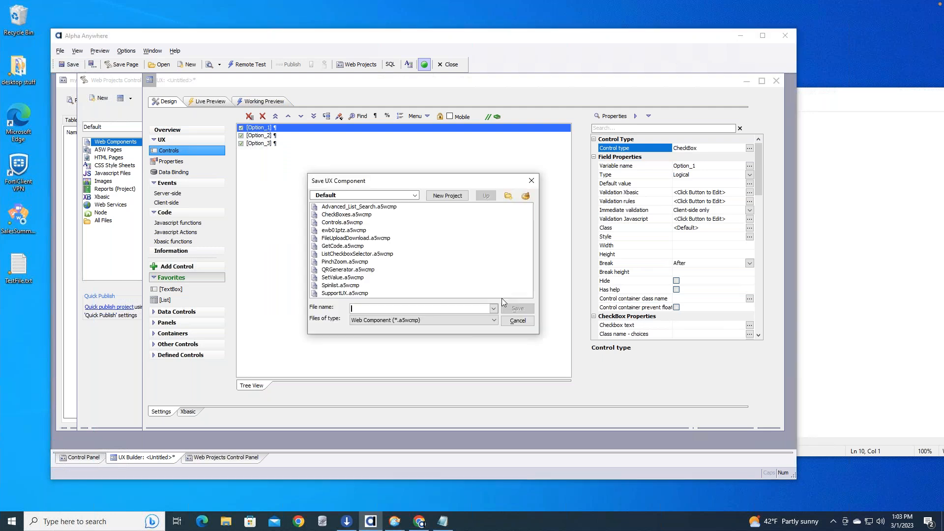
pyautogui.write('CbTEst')
pyautogui.press('Return')
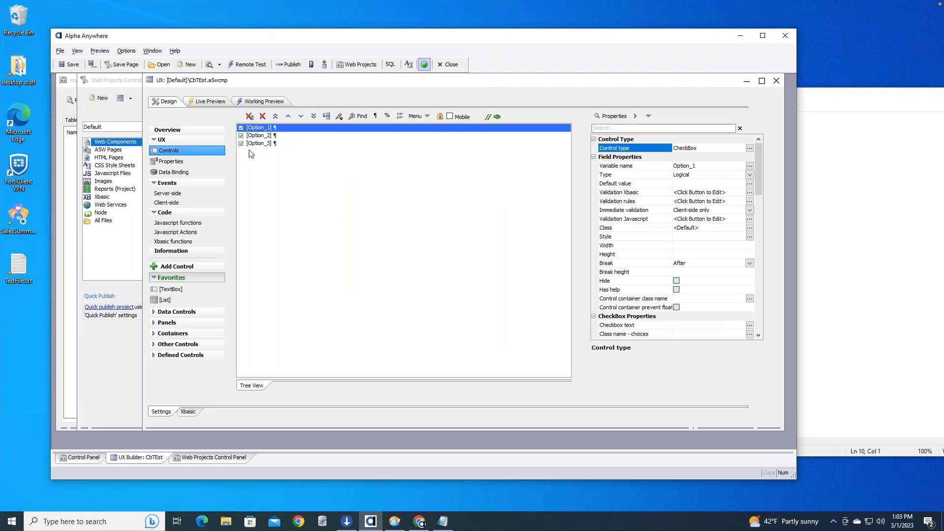
pyautogui.click(272, 102)
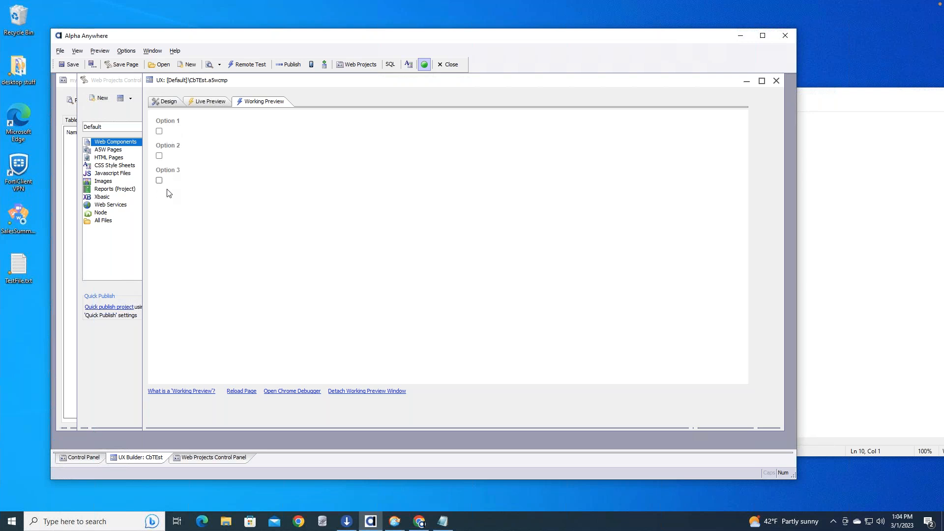
pyautogui.click(168, 102)
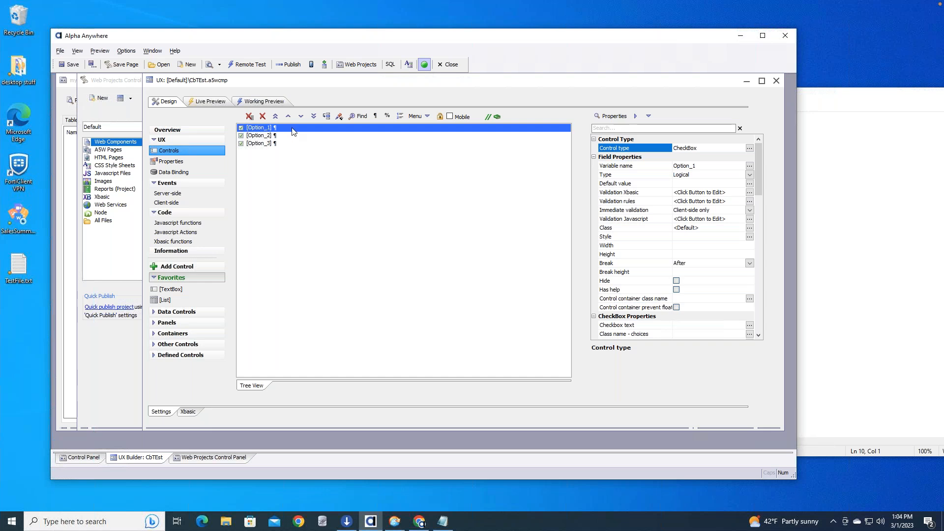
# Step: Set the field label position of the Option_1 checkbox to Left and check the layout in the working preview
pyautogui.moveTo(757, 170); pyautogui.dragTo(756, 211)
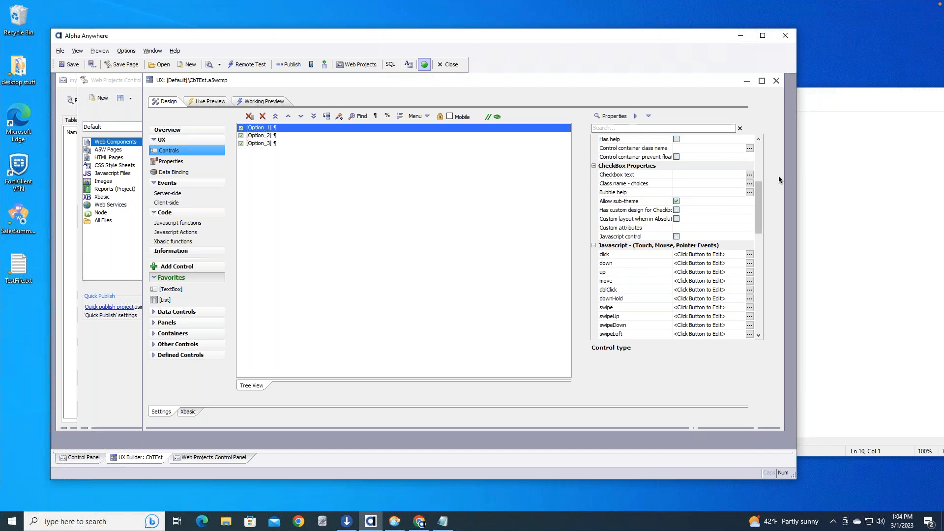
pyautogui.moveTo(757, 201); pyautogui.dragTo(762, 282)
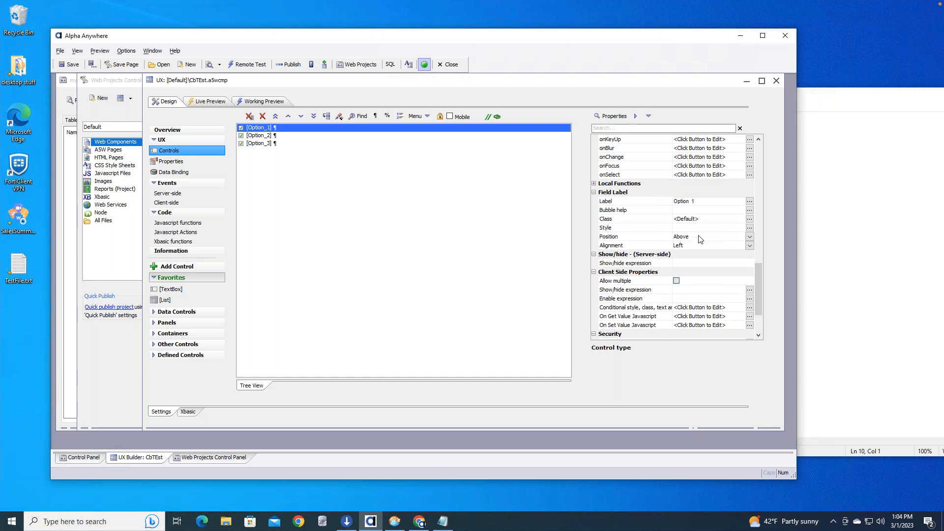
pyautogui.click(751, 237)
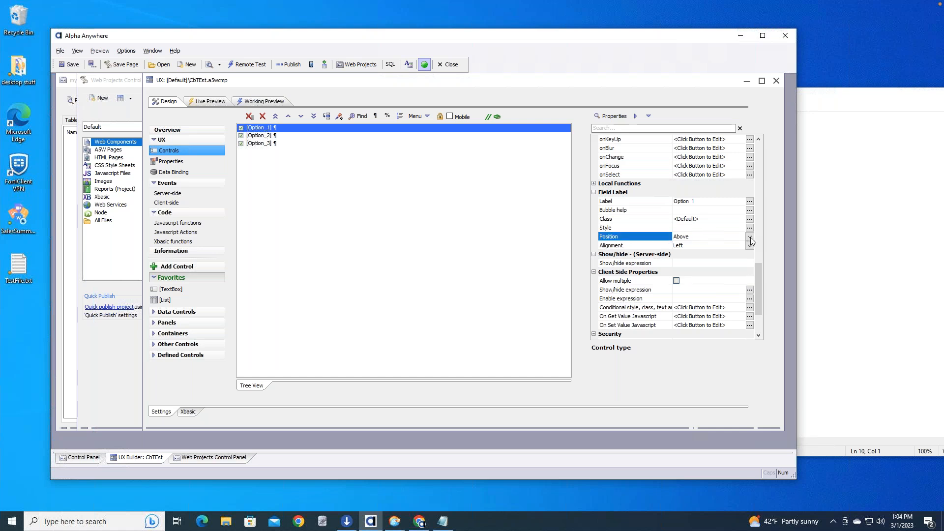
pyautogui.click(751, 237)
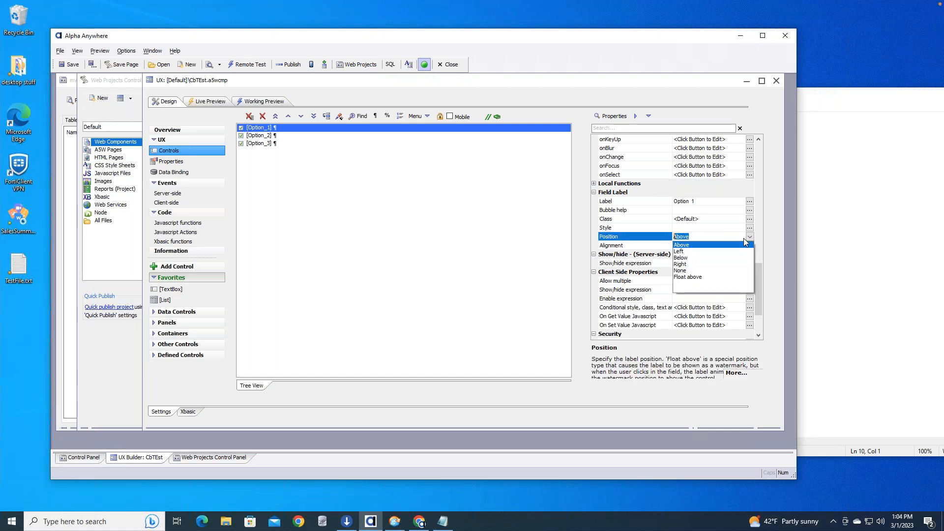
pyautogui.click(726, 246)
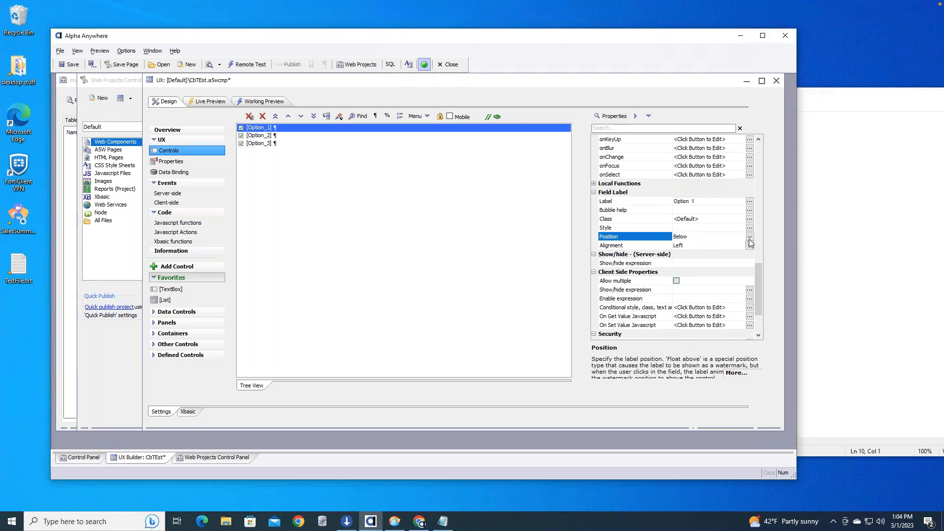
pyautogui.click(751, 237)
pyautogui.click(711, 252)
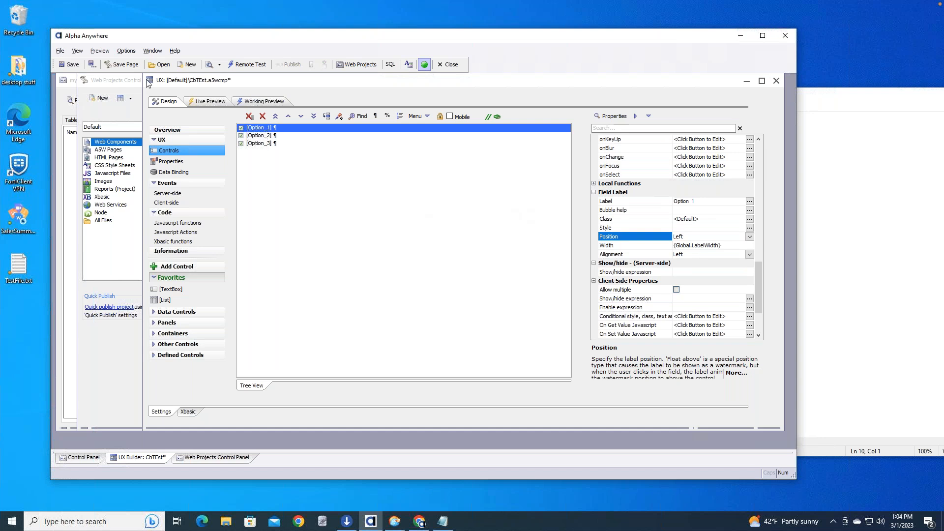
pyautogui.click(281, 104)
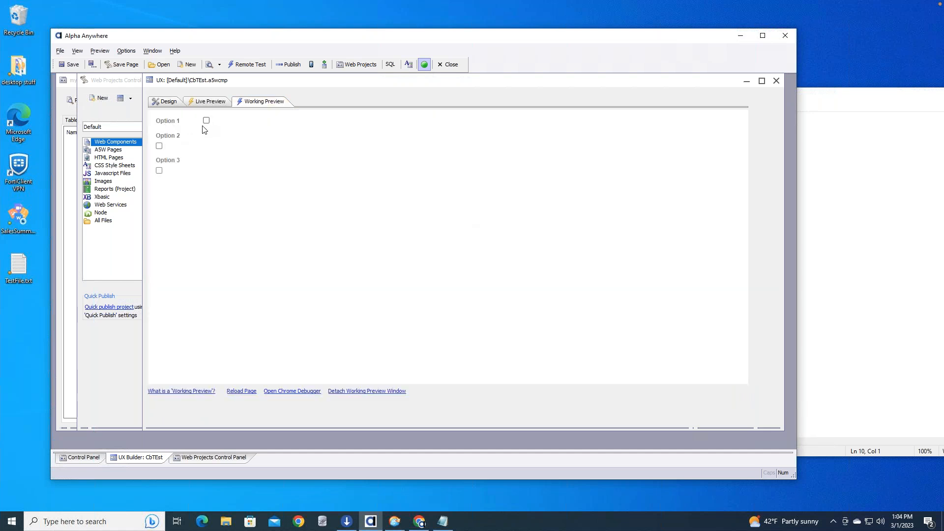
pyautogui.click(174, 105)
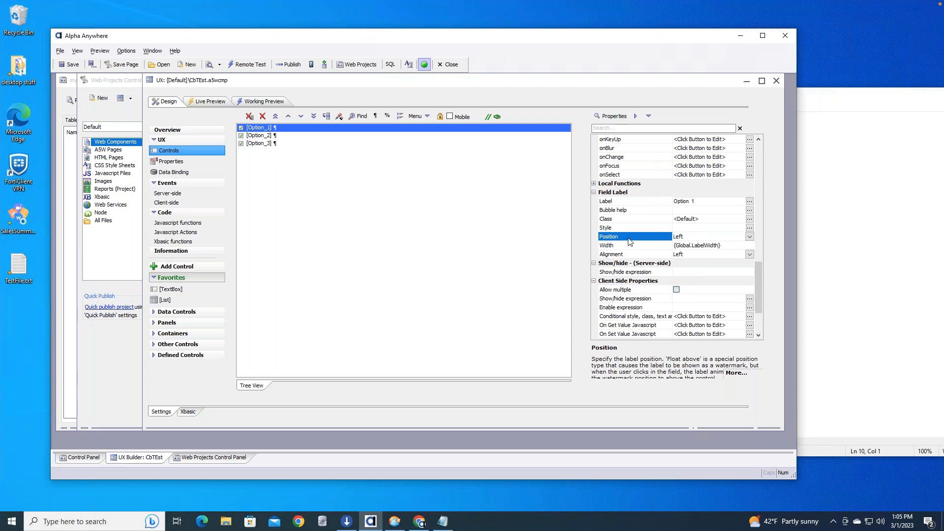
# Step: Apply the Left label position to Option_2 and Option_3 together with Set Multiple Properties, and preview the result
pyautogui.click(339, 117)
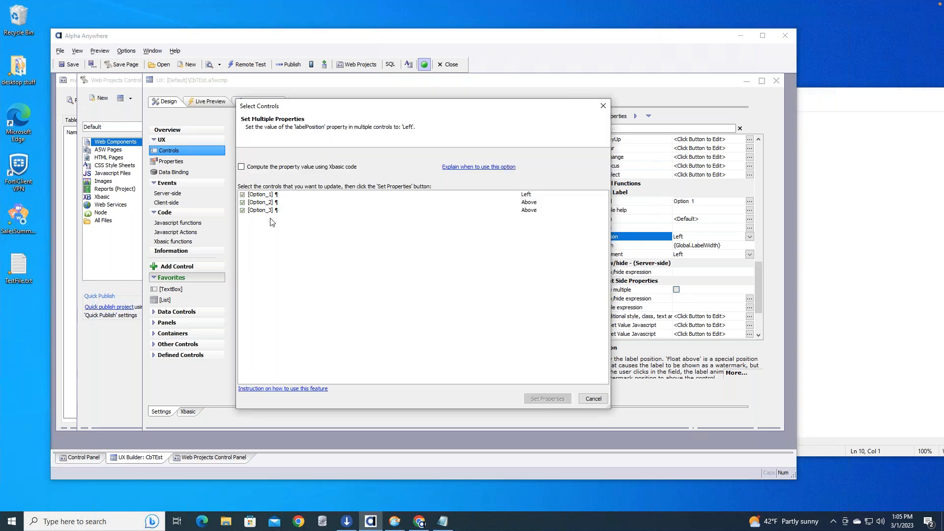
pyautogui.click(266, 203)
pyautogui.keyDown('shift'); pyautogui.click(265, 210); pyautogui.keyUp('shift')
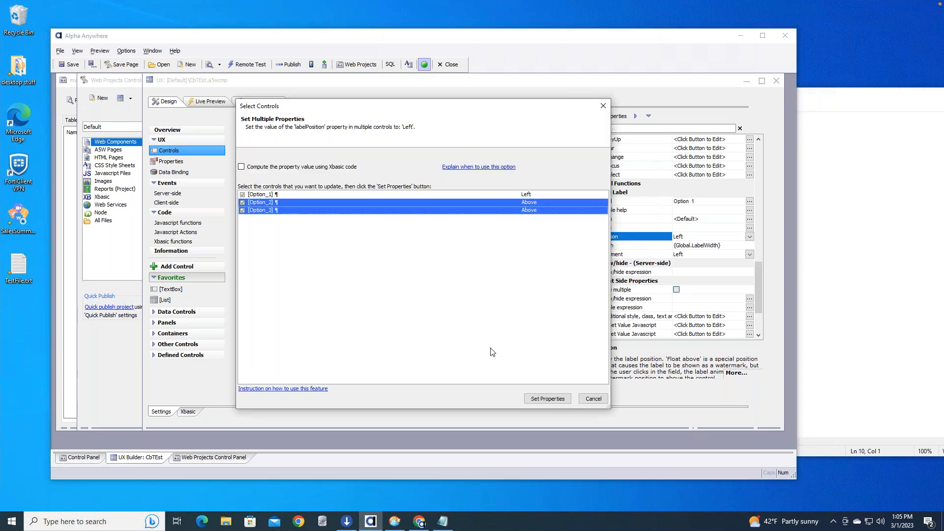
pyautogui.click(556, 402)
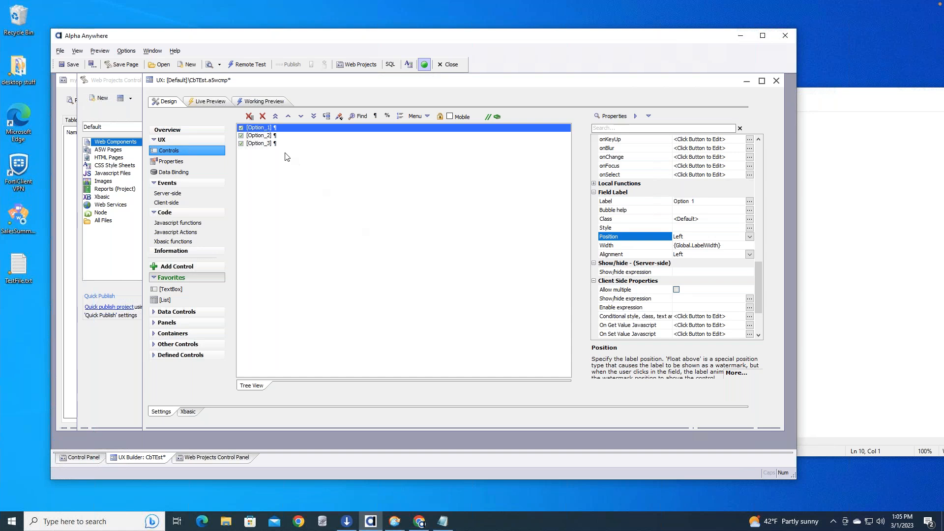
pyautogui.click(271, 101)
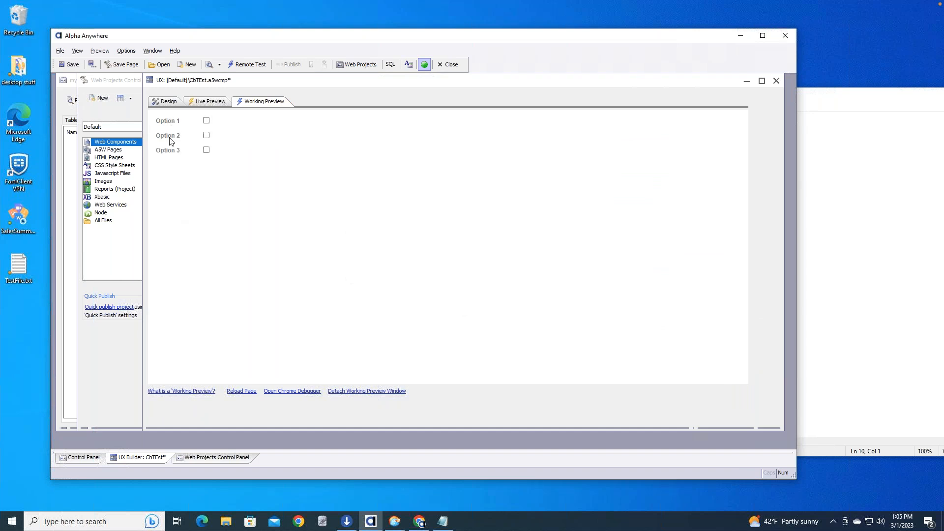
pyautogui.click(168, 102)
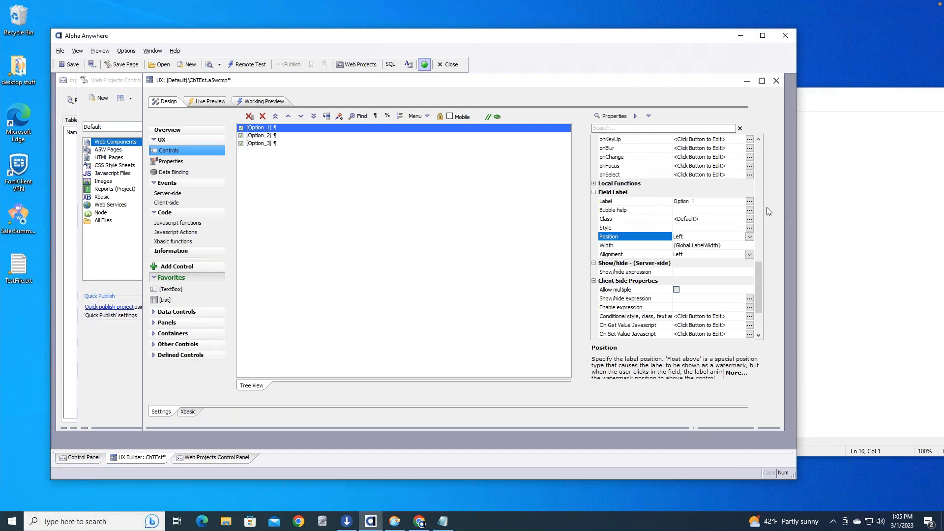
# Step: Set the break height of the Option_1 checkbox to 0px and check the spacing in the working preview
pyautogui.moveTo(760, 273)
pyautogui.mouseDown()
pyautogui.moveTo(759, 301)
pyautogui.moveTo(757, 263)
pyautogui.mouseUp()
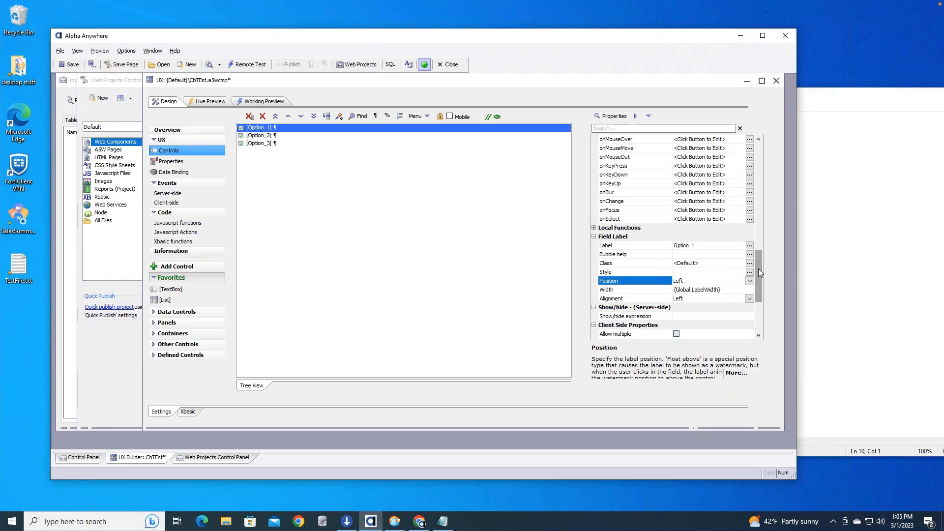
pyautogui.moveTo(757, 266); pyautogui.dragTo(753, 169)
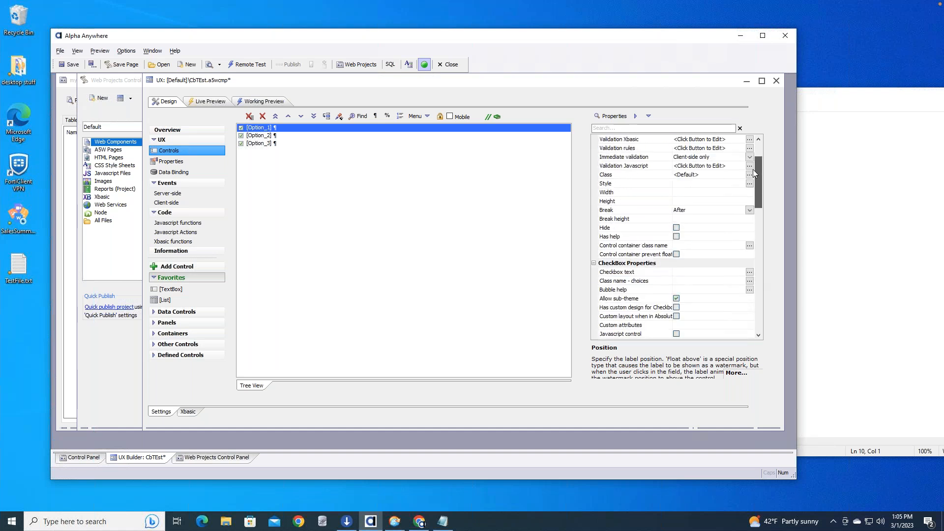
pyautogui.click(683, 220)
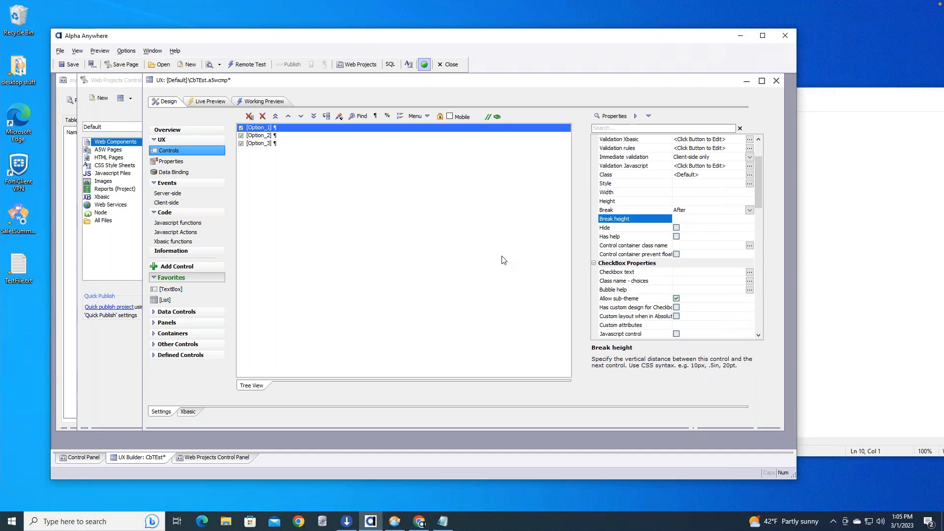
pyautogui.write('0px')
pyautogui.click(276, 104)
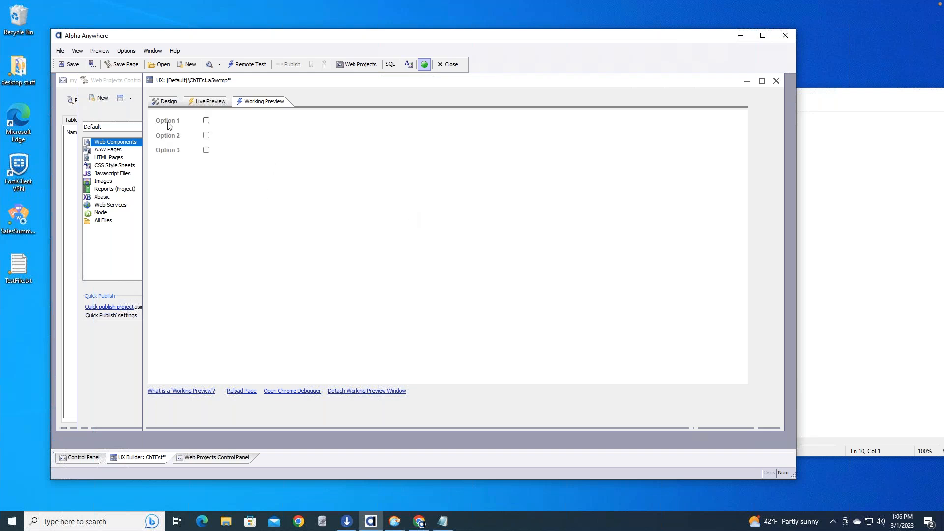
pyautogui.click(169, 103)
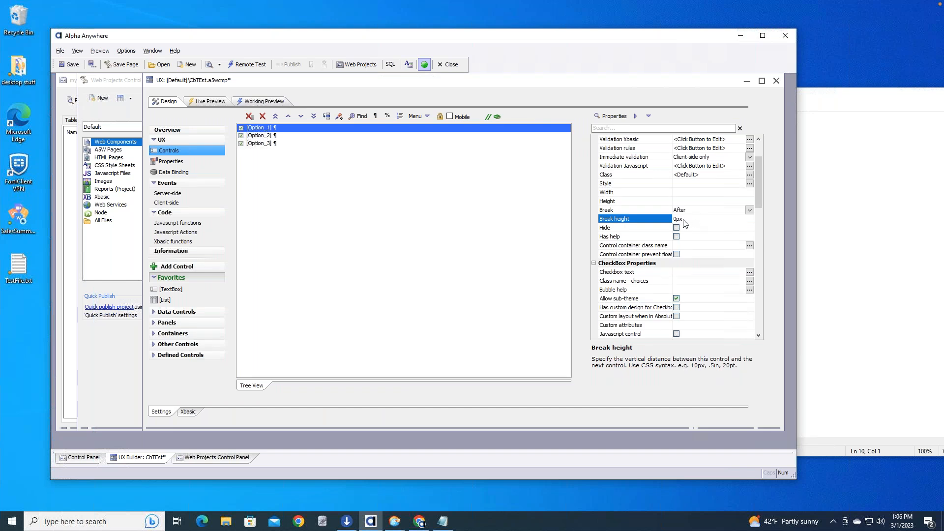
pyautogui.click(675, 219)
pyautogui.click(433, 218)
pyautogui.click(345, 156)
pyautogui.click(267, 127)
# Step: Add a Free-form Layout control below the Option_3 checkbox
pyautogui.click(270, 144)
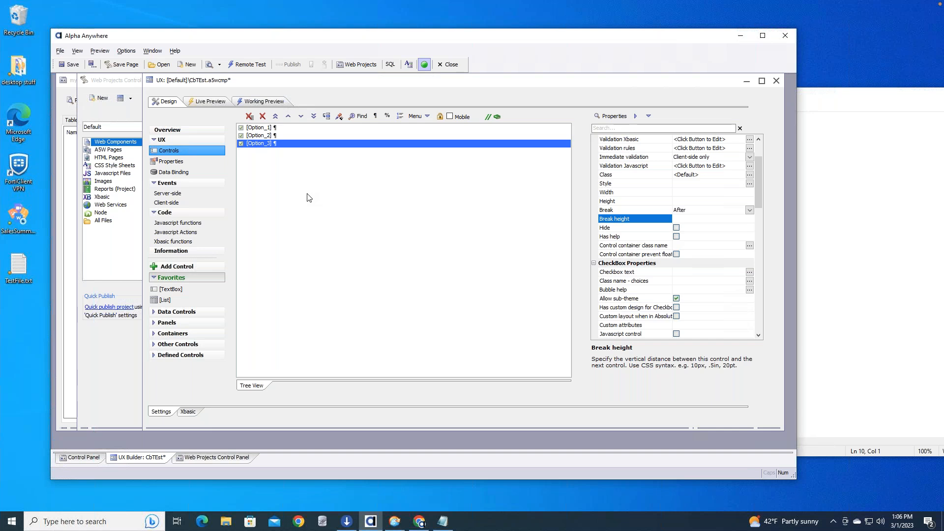
pyautogui.click(193, 266)
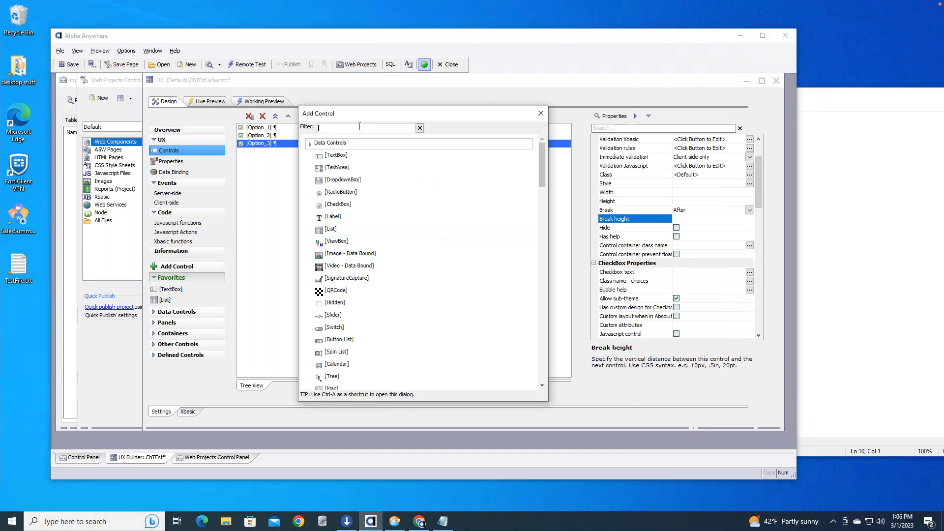
pyautogui.write('free')
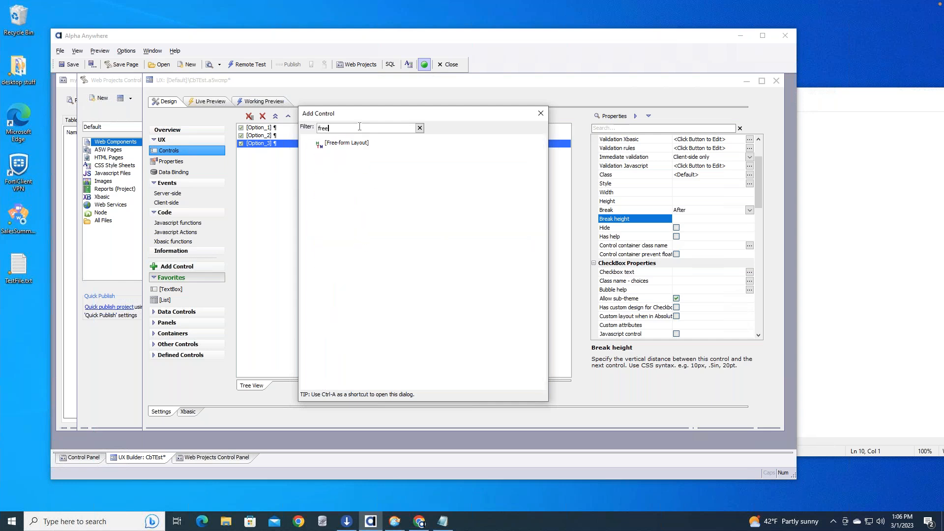
pyautogui.doubleClick(361, 143)
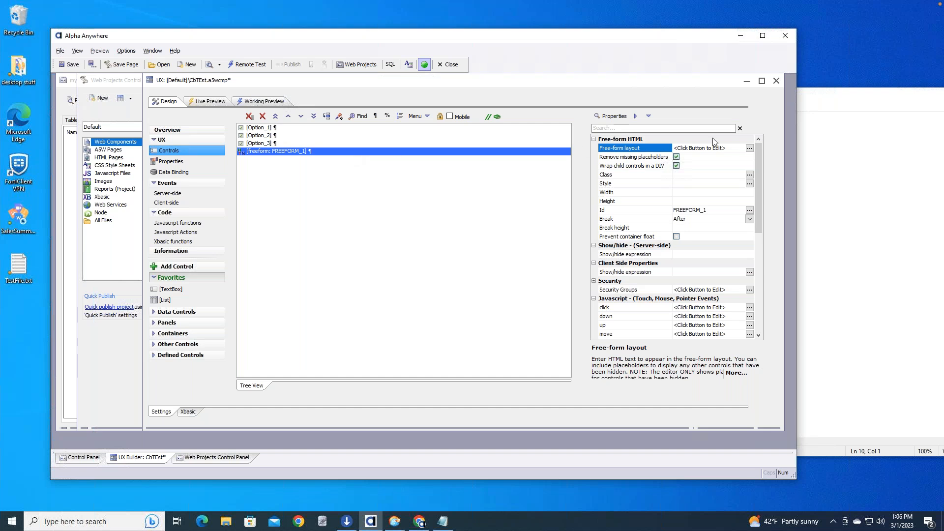
# Step: Check the available placeholders in the layout editor of the new free-form control and close it without changes
pyautogui.click(750, 148)
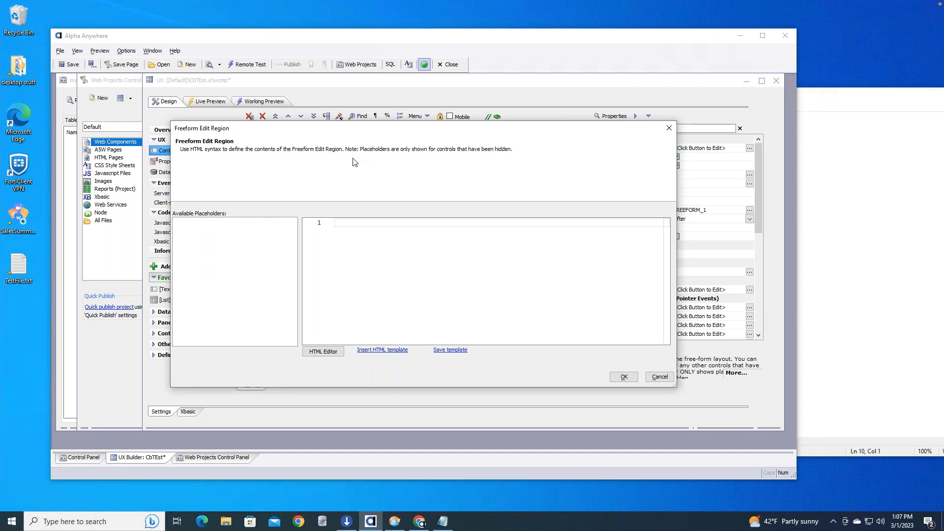
pyautogui.moveTo(322, 131); pyautogui.dragTo(379, 157)
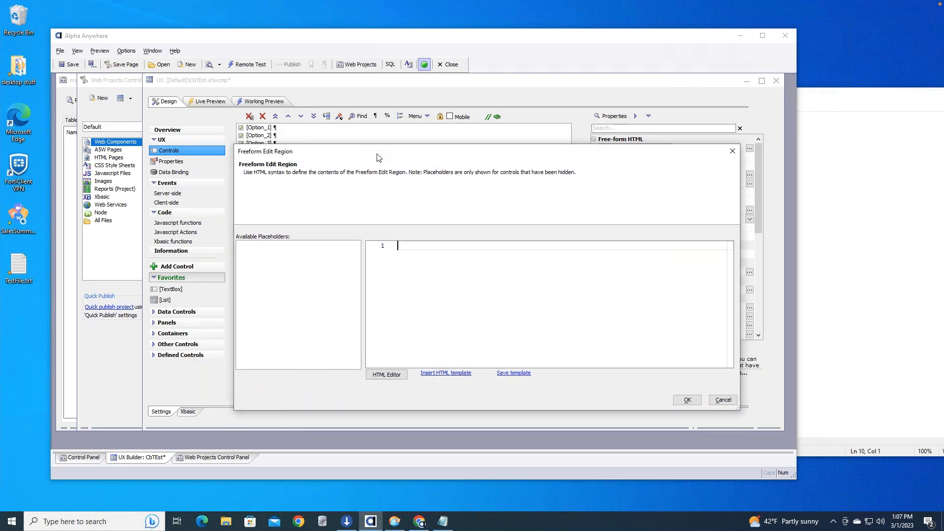
pyautogui.click(724, 400)
# Step: Turn on the Hide property of the Option_3 checkbox
pyautogui.click(254, 145)
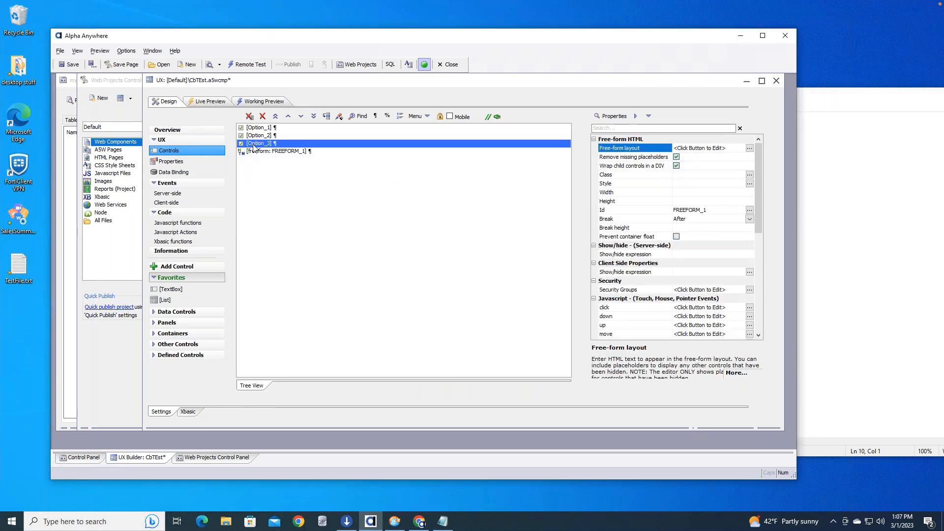
pyautogui.click(677, 175)
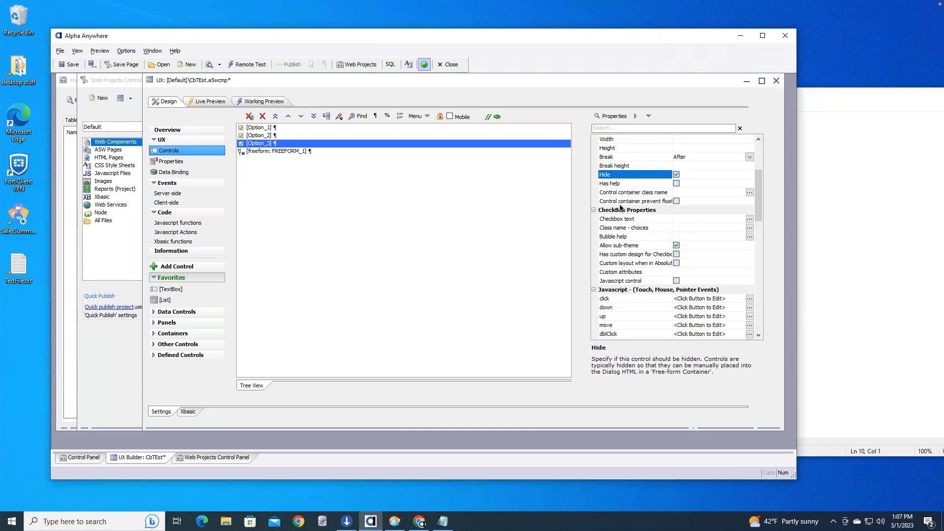
# Step: Try to paste the selected Option_3 property value to the other checkboxes with Set Multiple Properties, and check the working preview
pyautogui.rightClick(339, 146)
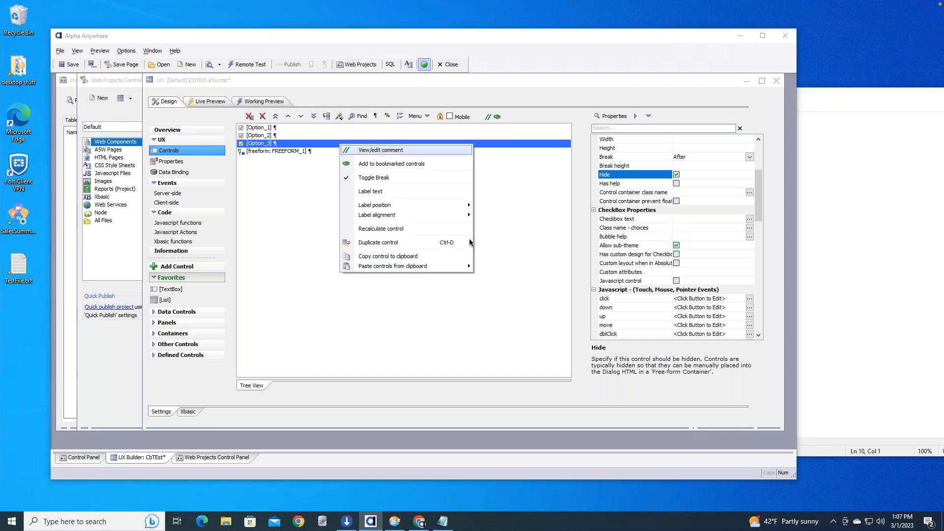
pyautogui.moveTo(457, 267)
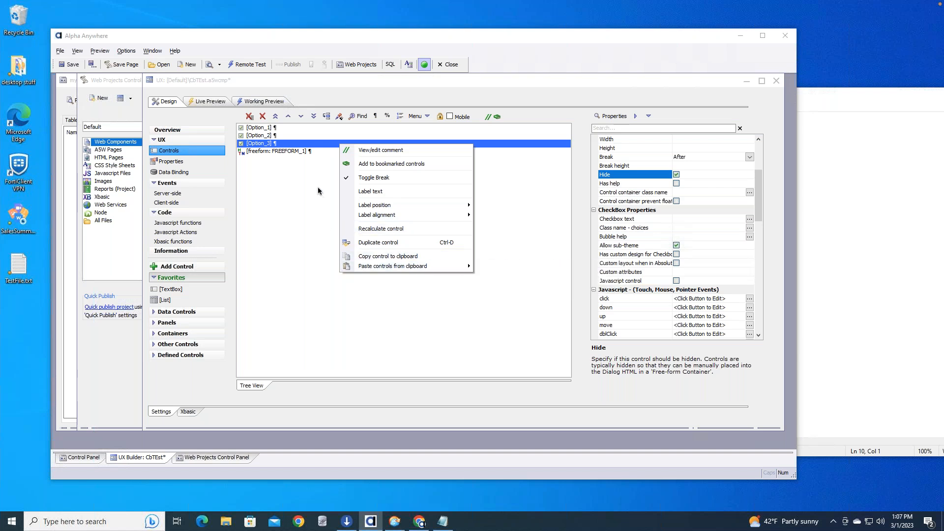
pyautogui.click(334, 151)
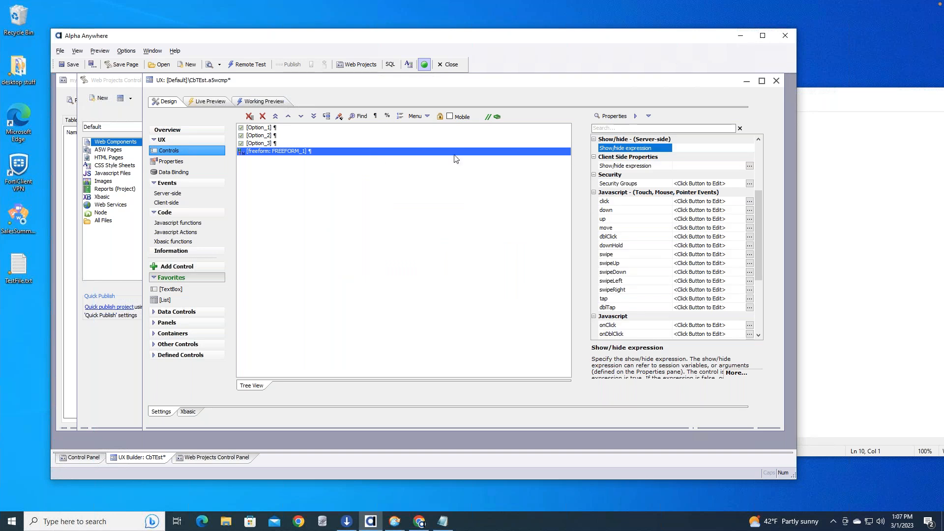
pyautogui.click(373, 143)
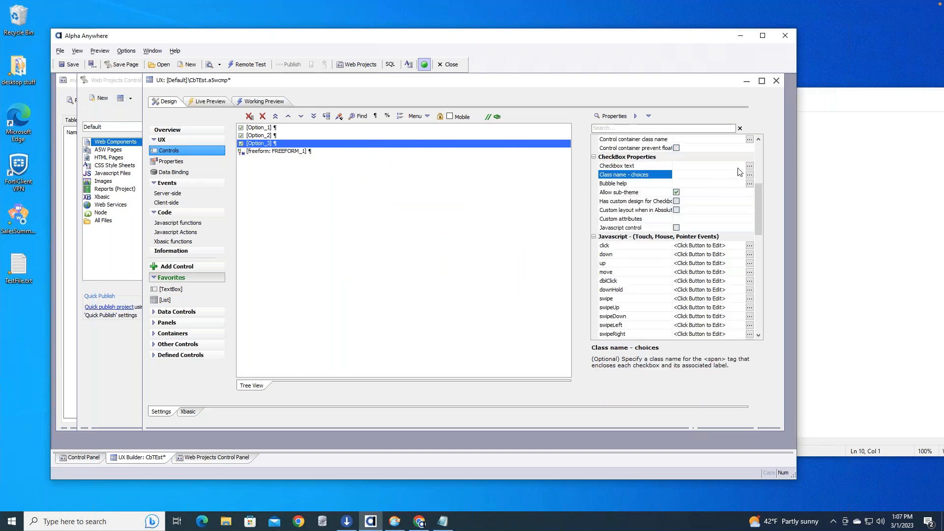
pyautogui.rightClick(637, 176)
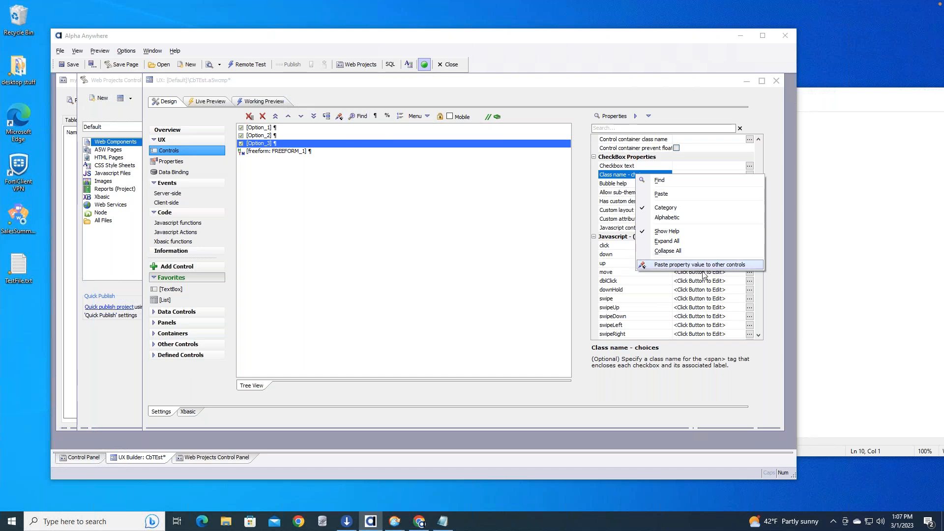
pyautogui.click(706, 266)
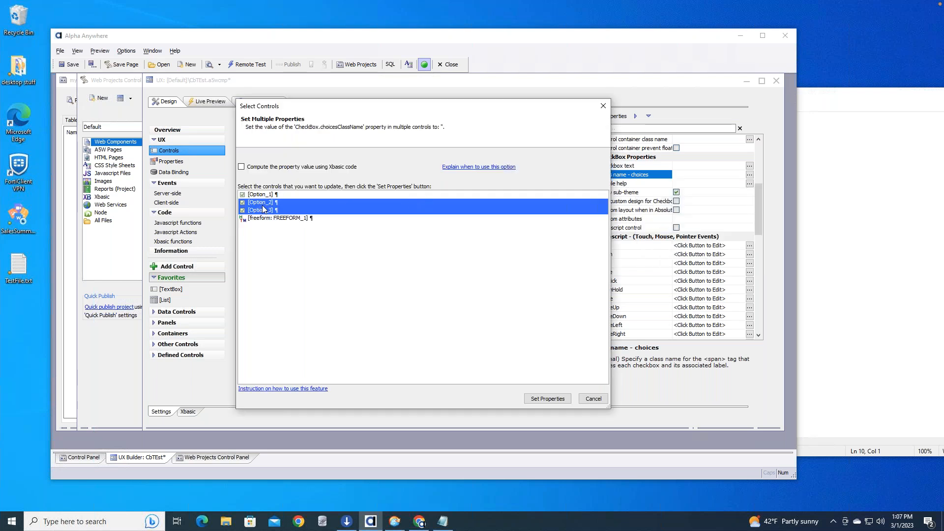
pyautogui.click(548, 399)
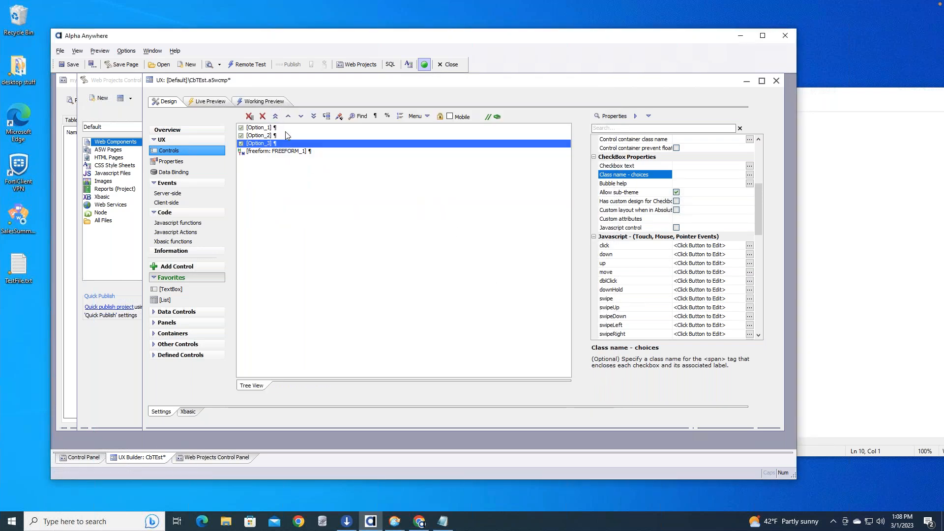
pyautogui.click(271, 101)
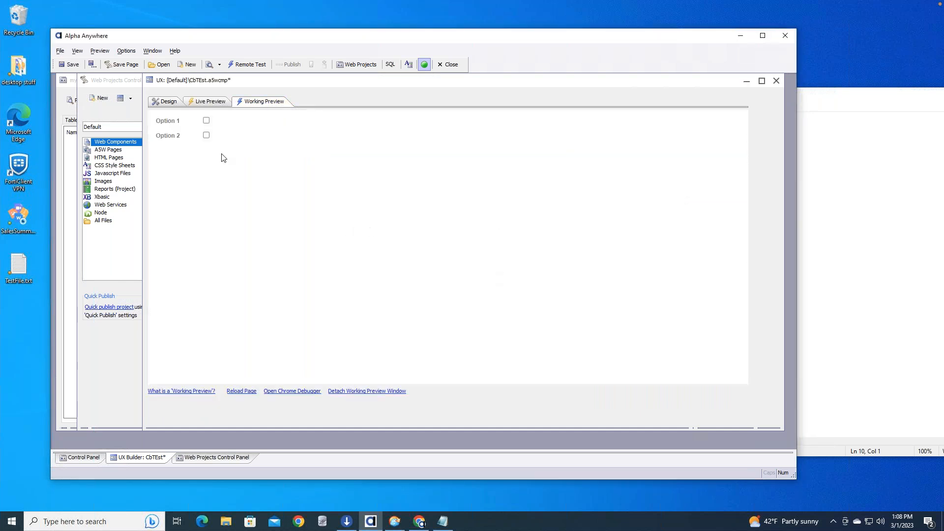
pyautogui.click(168, 102)
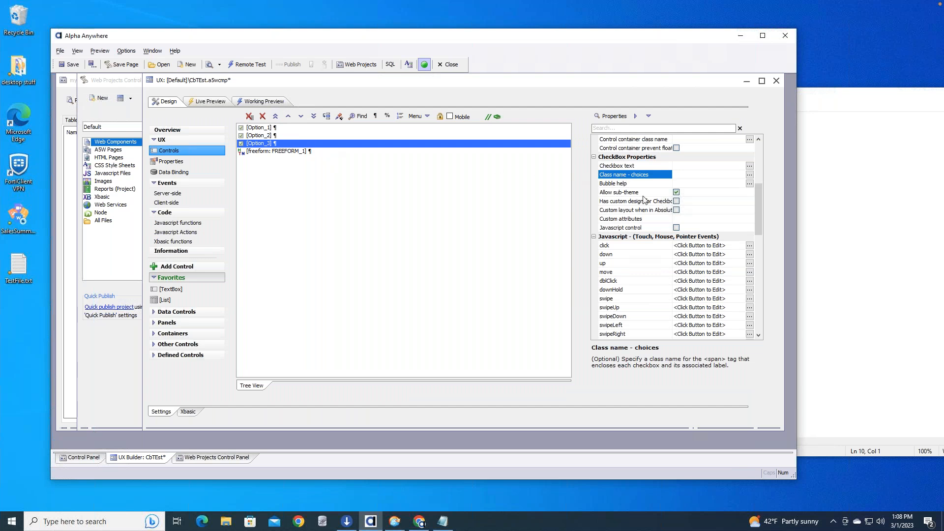
# Step: Try Set Multiple Properties once more from Option_3, with Option_1 included in the controls to update
pyautogui.scroll(4, 645, 199)
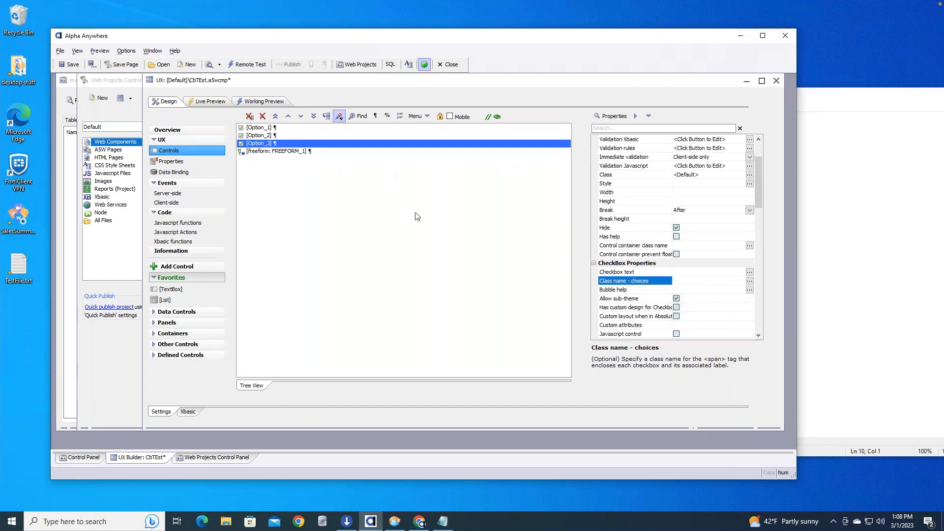
pyautogui.hotkey('ctrl', 'm')
pyautogui.keyDown('ctrl'); pyautogui.click(288, 195); pyautogui.keyUp('ctrl')
pyautogui.click(541, 398)
# Step: Turn on the Hide property of the Option_2 and Option_1 checkboxes individually
pyautogui.click(338, 135)
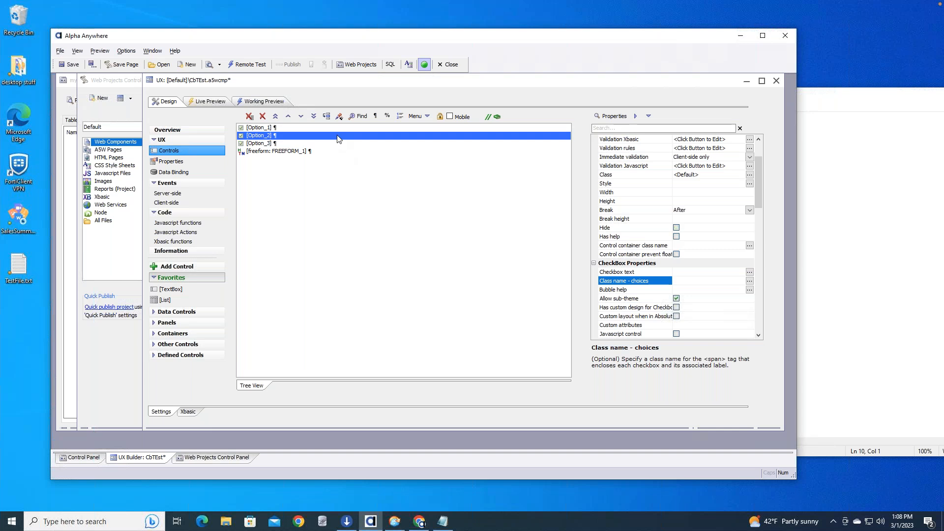
pyautogui.click(676, 227)
pyautogui.click(277, 128)
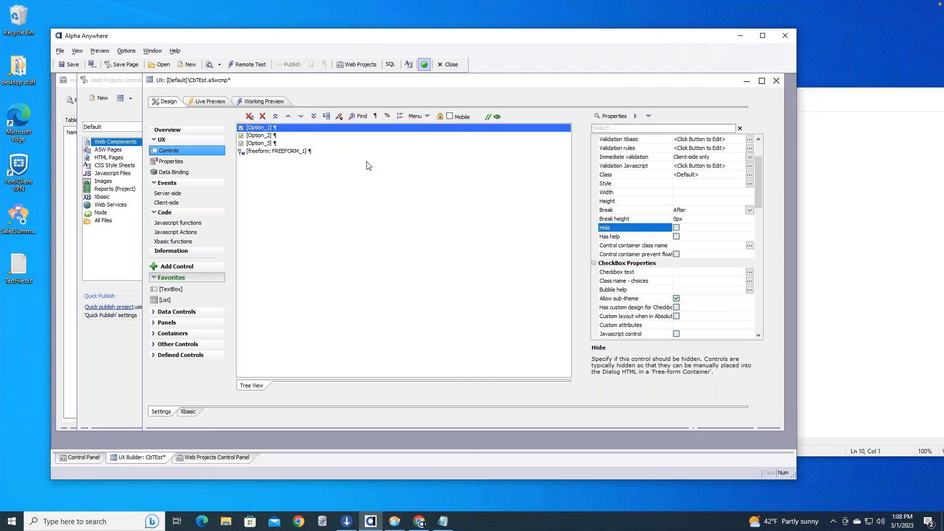
pyautogui.click(677, 228)
# Step: Review the Hide setting of all three checkboxes and check the result in the working preview
pyautogui.click(270, 137)
pyautogui.click(267, 144)
pyautogui.click(268, 136)
pyautogui.click(262, 128)
pyautogui.click(264, 102)
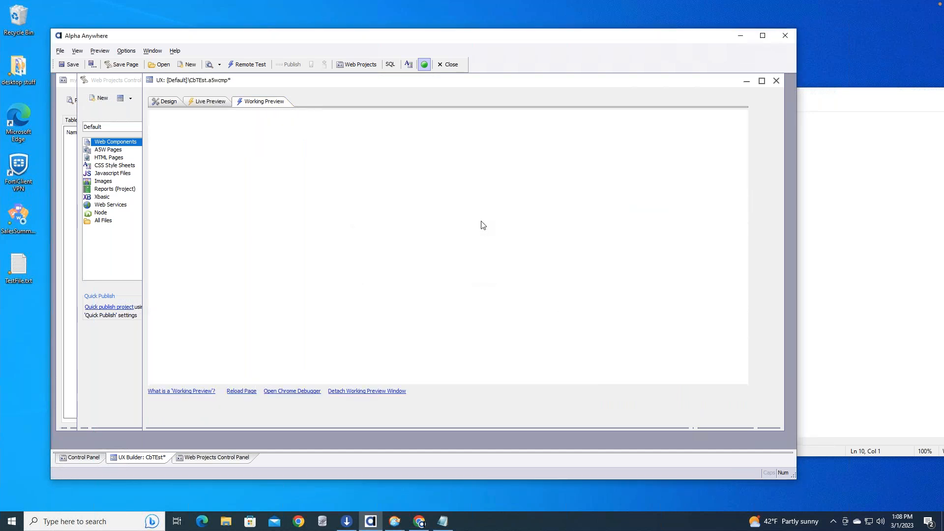
pyautogui.click(168, 102)
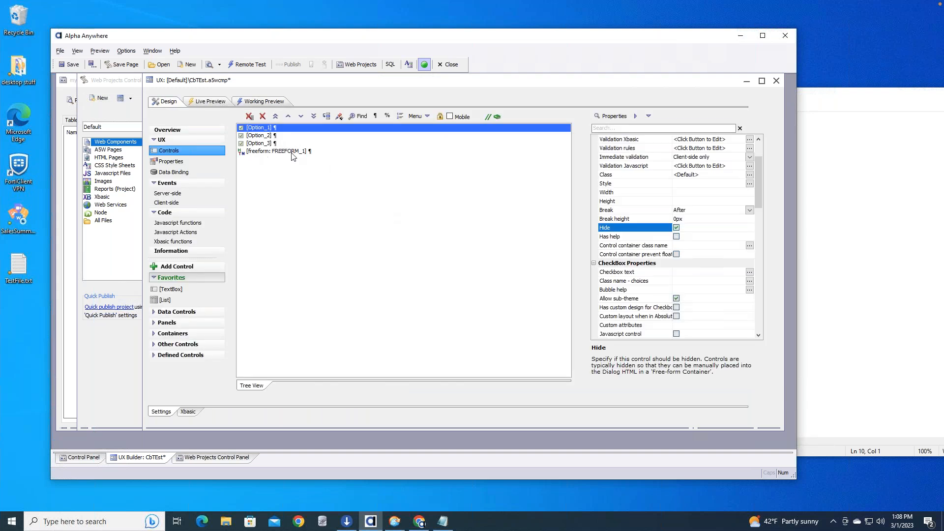
# Step: In the FREEFORM_1 layout, insert the {Option_1} placeholder followed by <br/> and start a new line
pyautogui.doubleClick(292, 154)
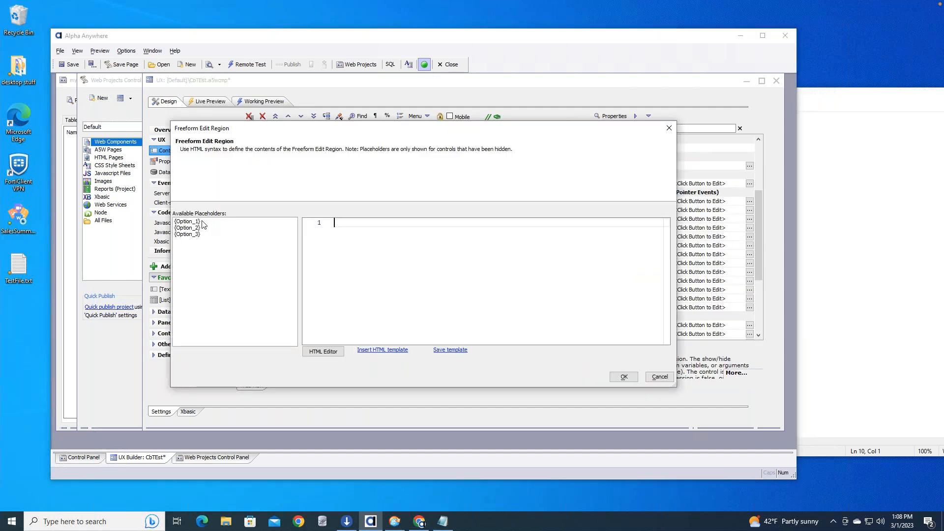
pyautogui.click(204, 224)
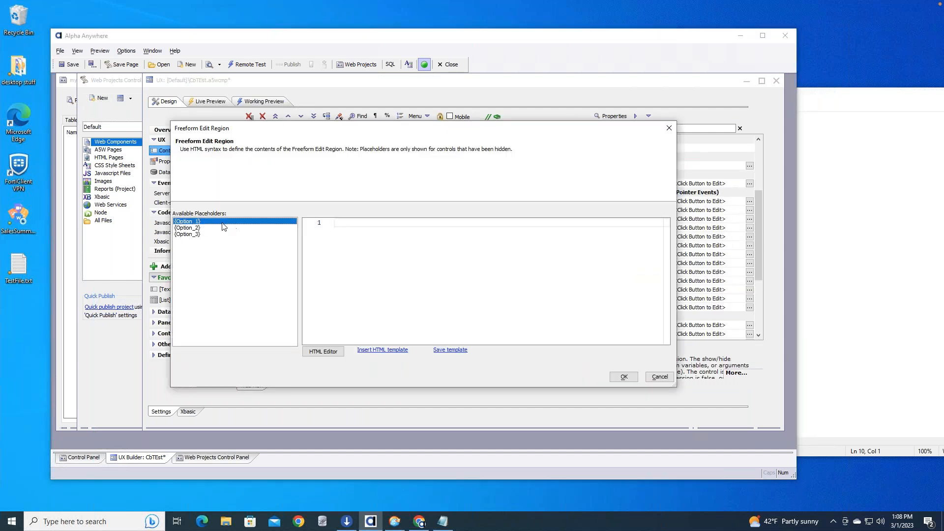
pyautogui.doubleClick(209, 226)
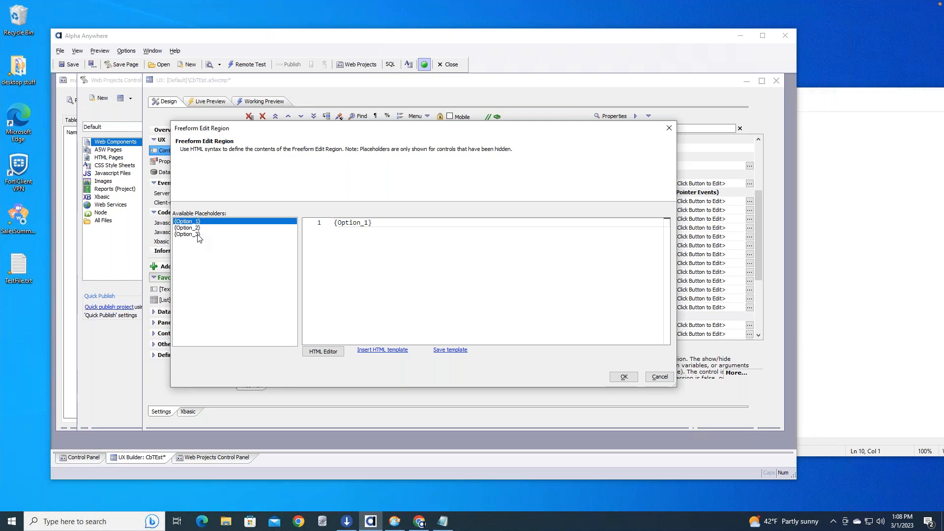
pyautogui.write('<br/>')
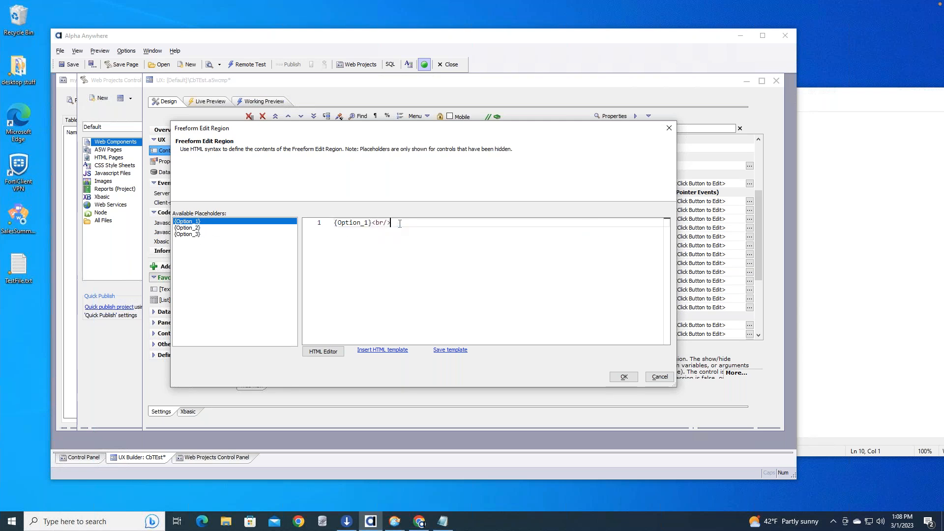
pyautogui.press('Return')
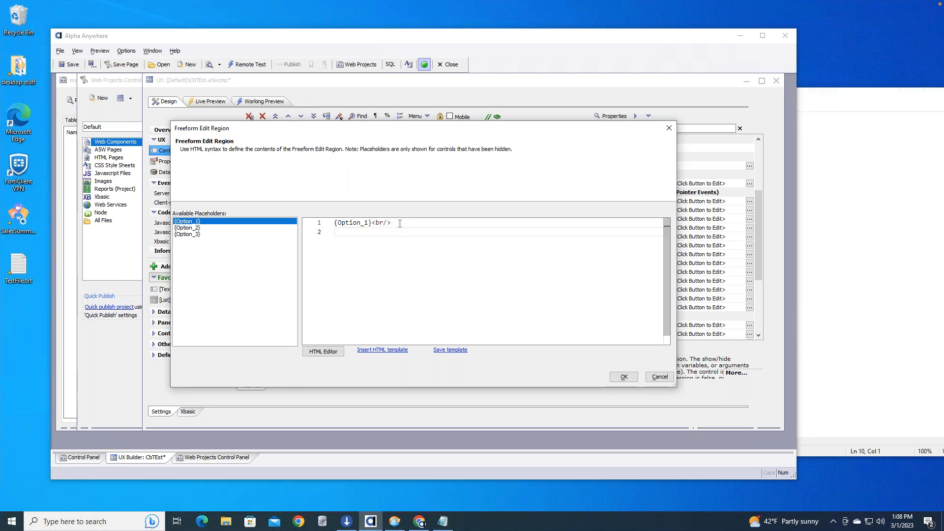
# Step: Add the {Option_2} and {Option_3} placeholders on separate lines, each followed by <br/>
pyautogui.doubleClick(243, 228)
pyautogui.click(387, 232)
pyautogui.write('<br/>')
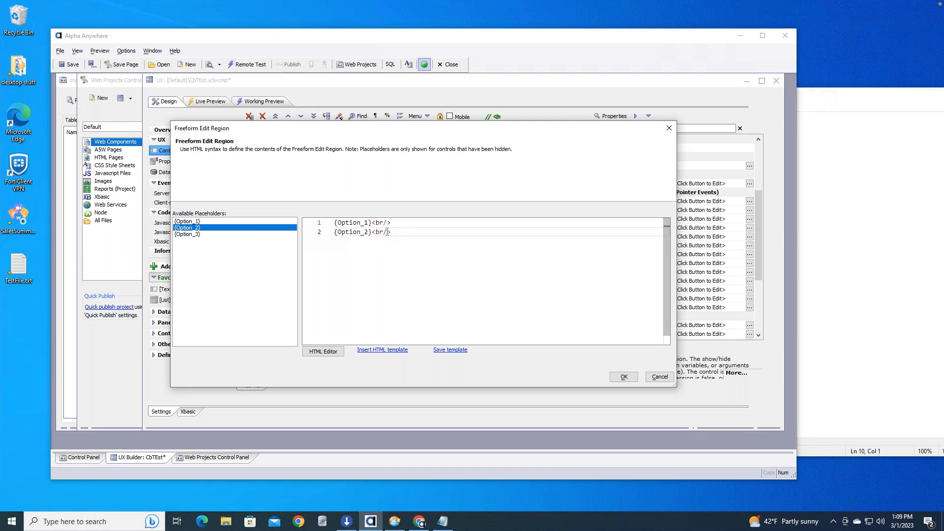
pyautogui.press('Return')
pyautogui.doubleClick(235, 234)
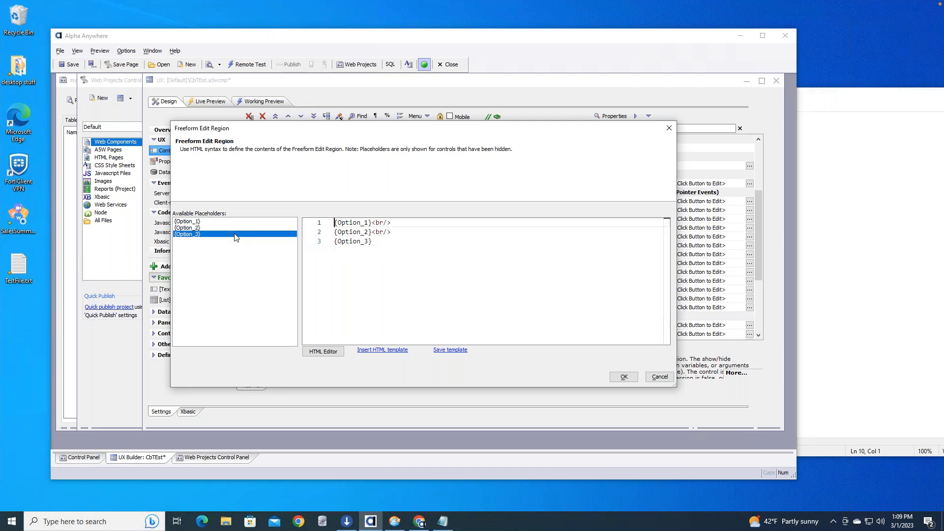
pyautogui.click(386, 241)
pyautogui.write('<br/>')
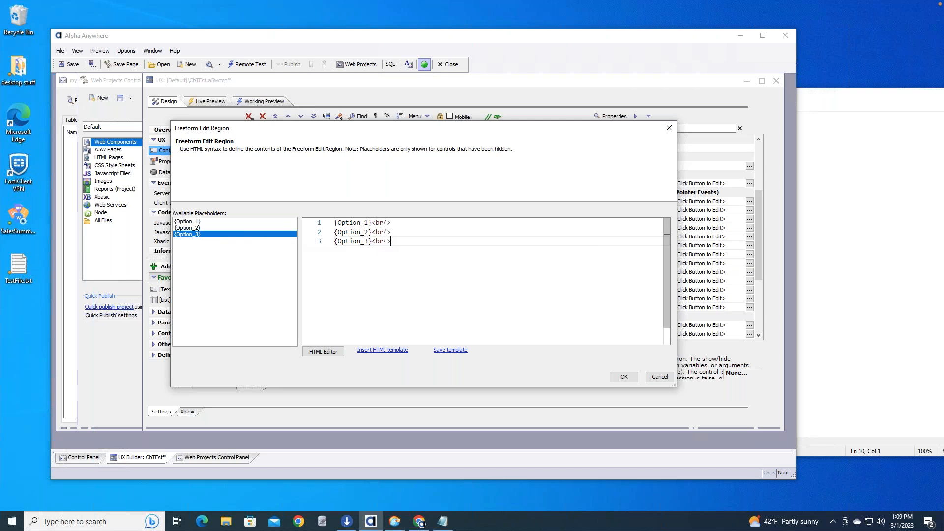
pyautogui.click(400, 223)
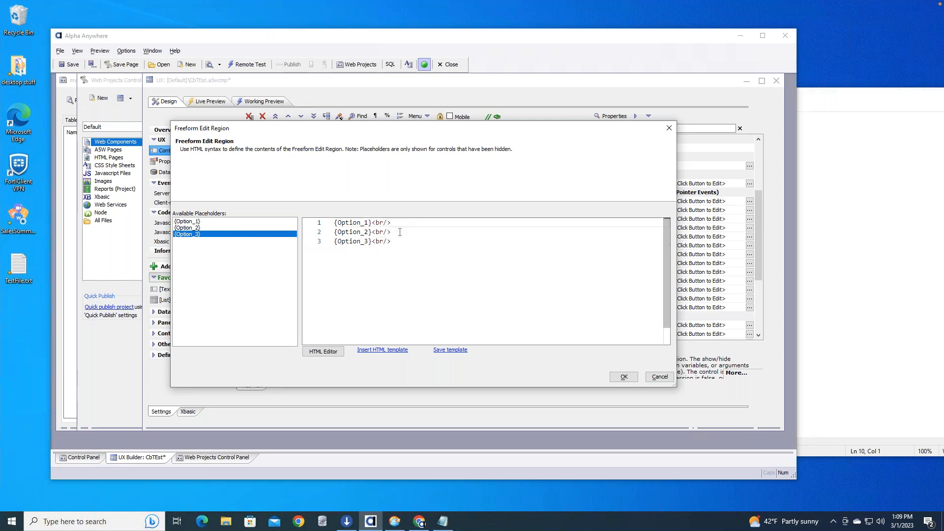
pyautogui.click(400, 241)
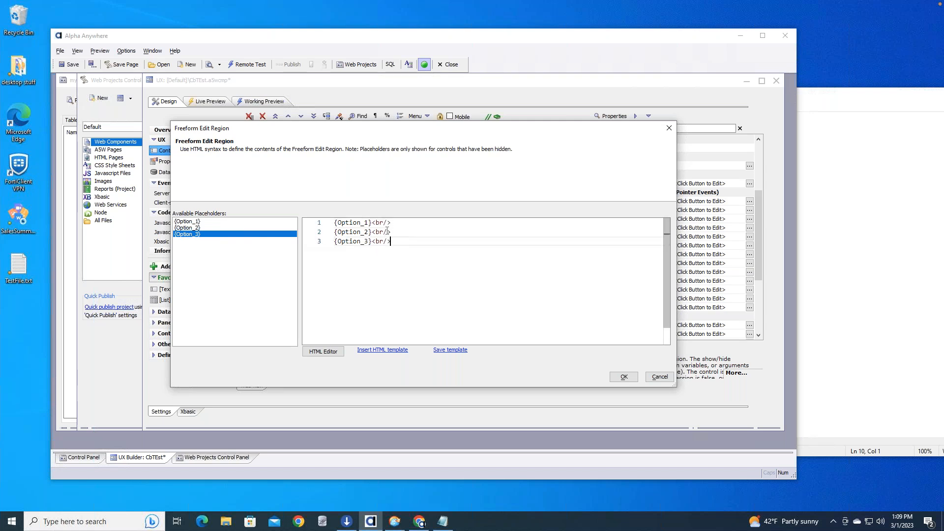
# Step: Add an opening <div style="line-height:20px"> tag on a new line above the {Option_1} placeholder
pyautogui.click(335, 224)
pyautogui.press('Return')
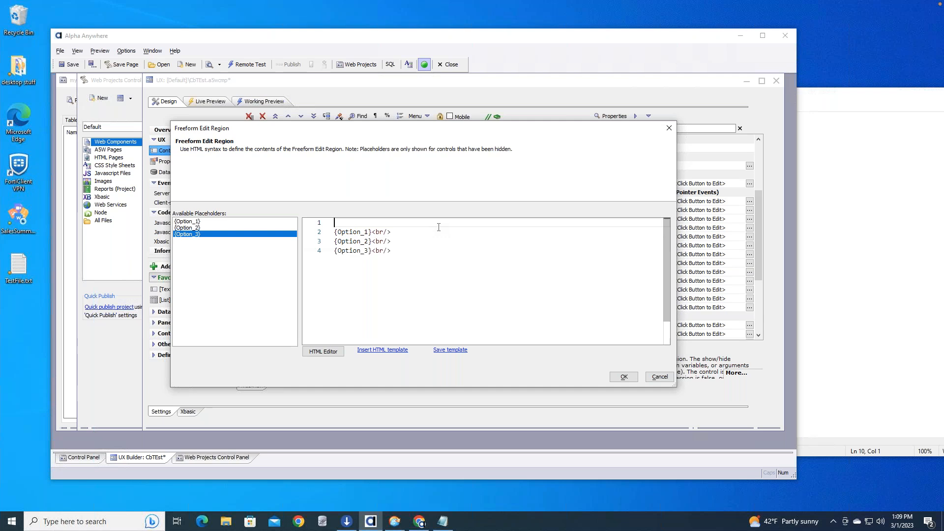
pyautogui.write('<div style')
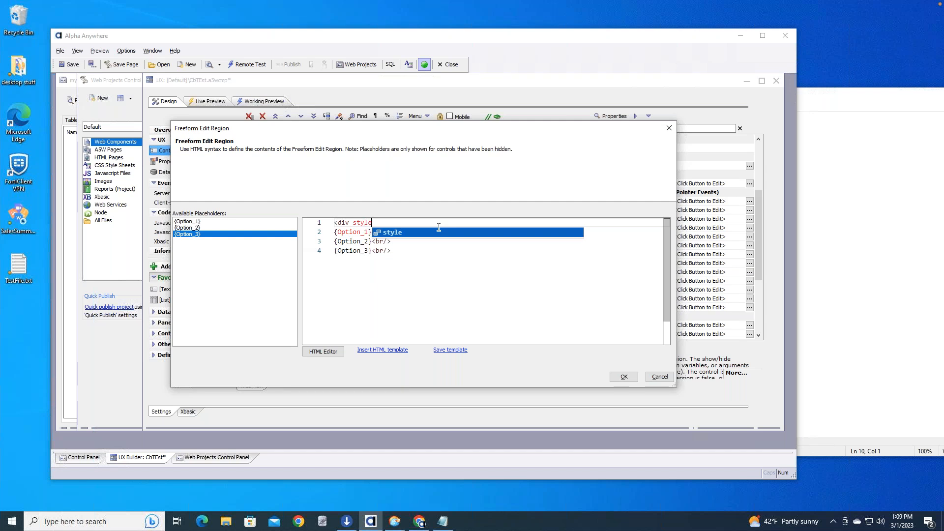
pyautogui.write('="')
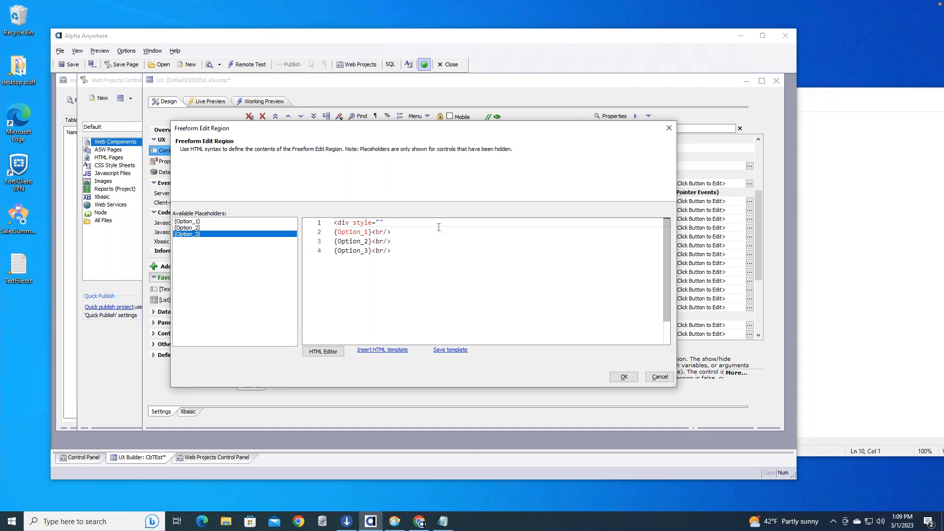
pyautogui.write('line-height:20px')
pyautogui.click(408, 252)
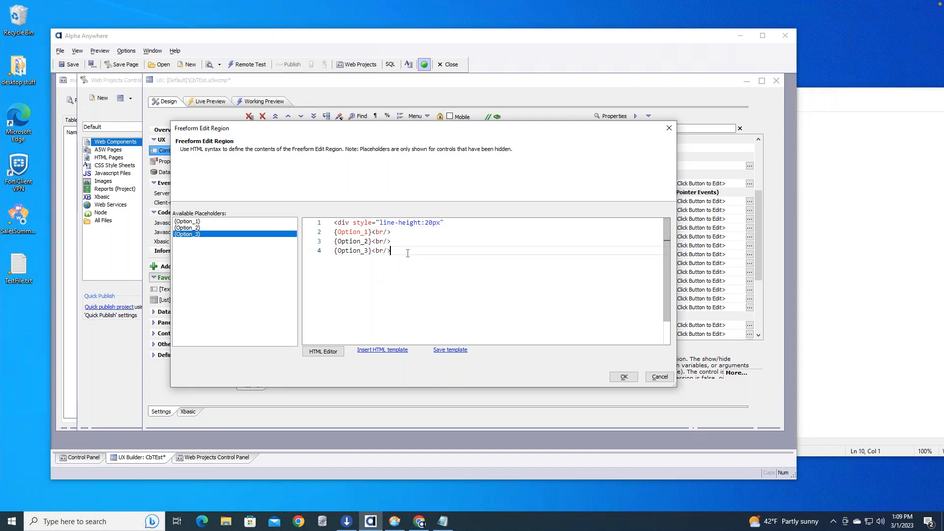
pyautogui.click(464, 226)
pyautogui.write('>')
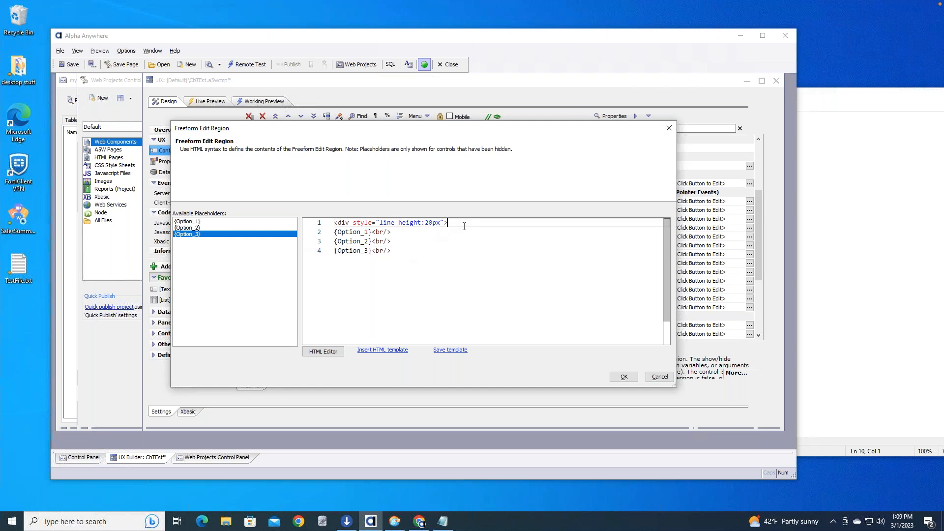
# Step: Add the closing </div> tag below the {Option_3} line, accept the layout and check it in the working preview
pyautogui.press('Down')
pyautogui.press('Down')
pyautogui.press('Down')
pyautogui.press('Return')
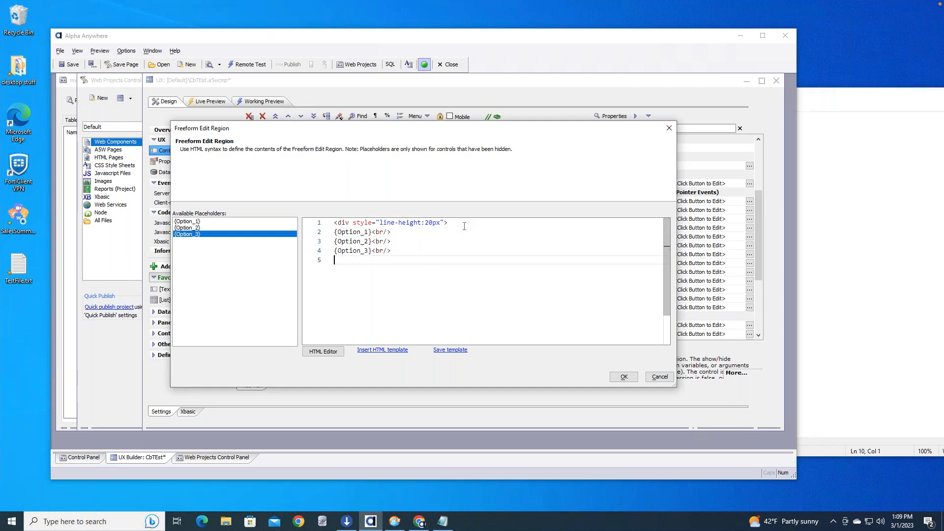
pyautogui.write('</div')
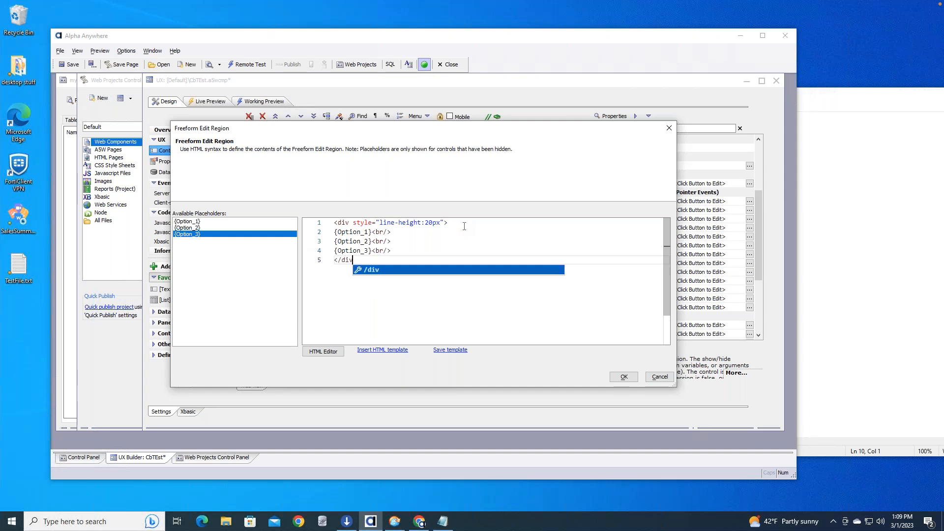
pyautogui.press('Return')
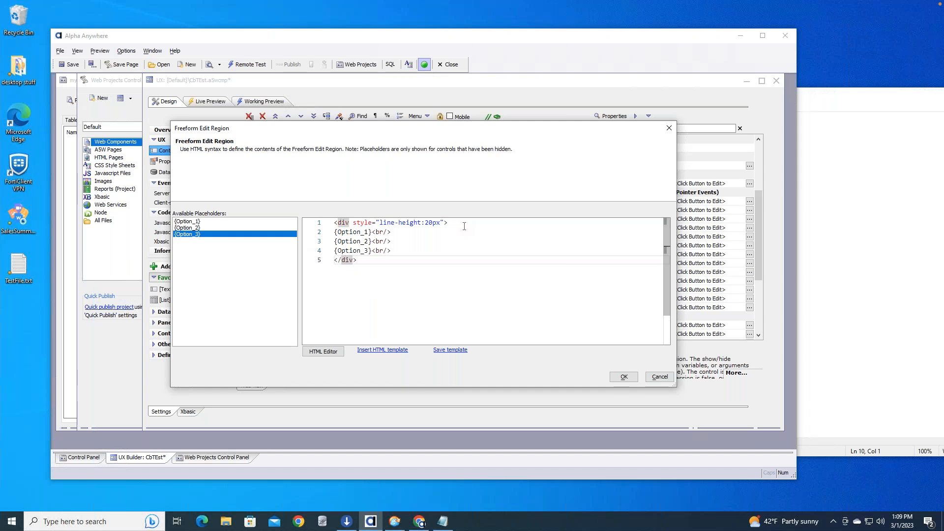
pyautogui.click(624, 378)
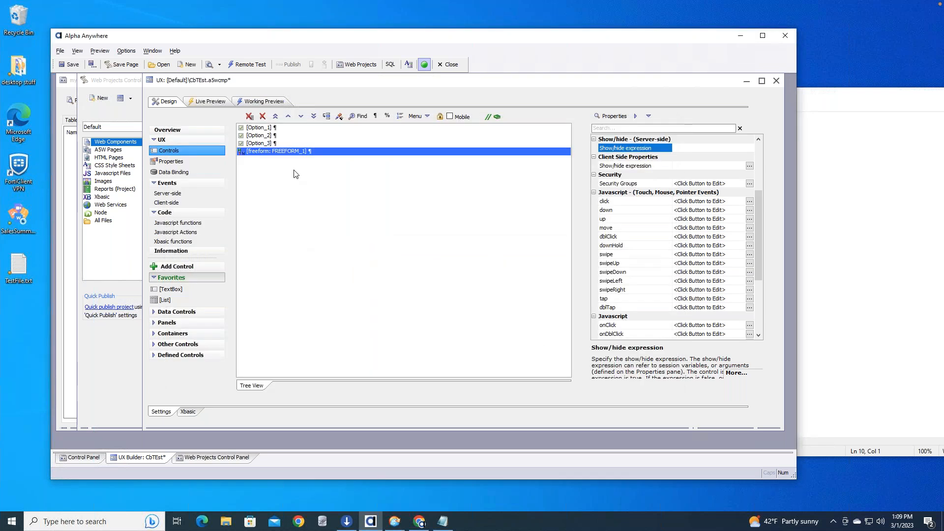
pyautogui.click(261, 102)
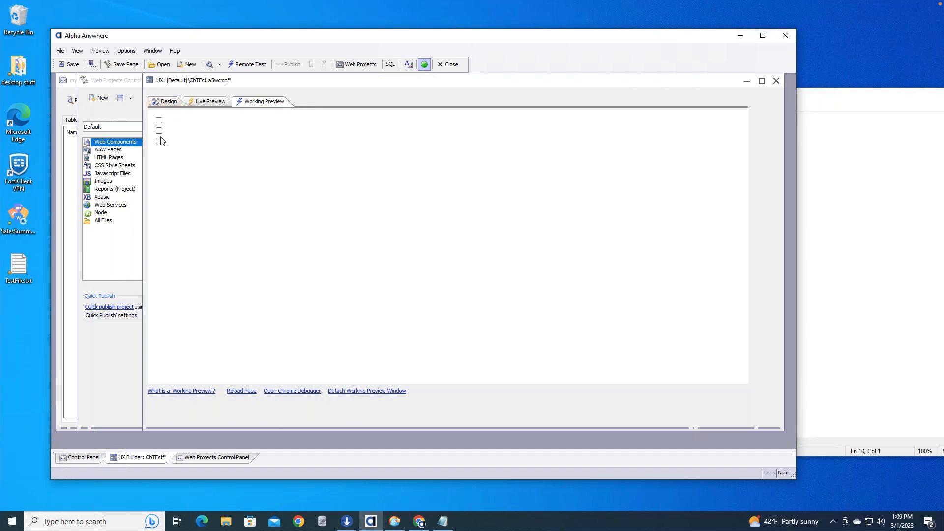
pyautogui.click(165, 101)
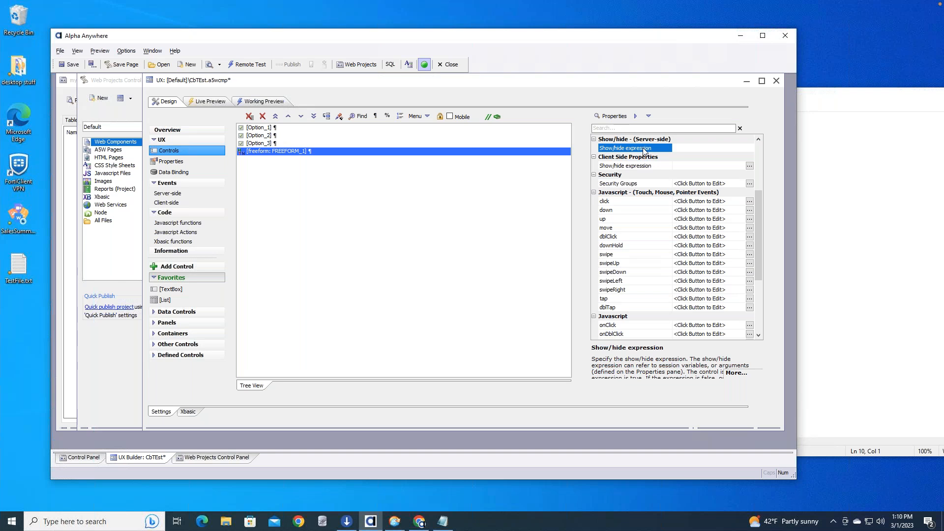
# Step: In the FREEFORM_1 layout, insert the label text "Option 1: " in front of the {Option_1} placeholder
pyautogui.doubleClick(419, 152)
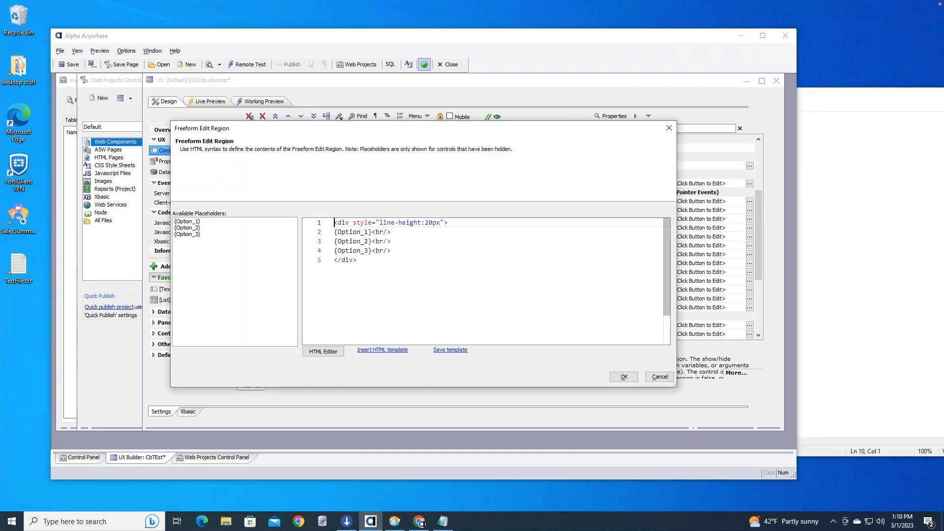
pyautogui.press('Down')
pyautogui.write('Option 1')
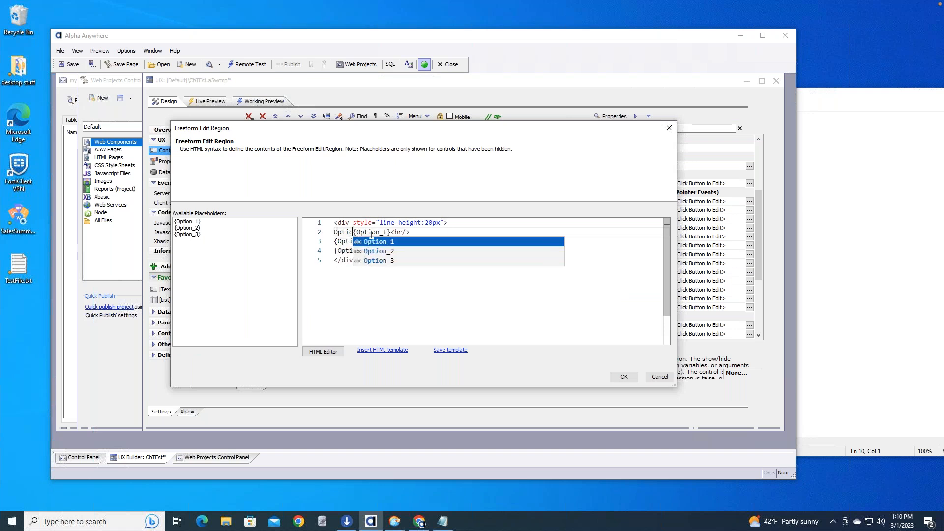
pyautogui.write(':')
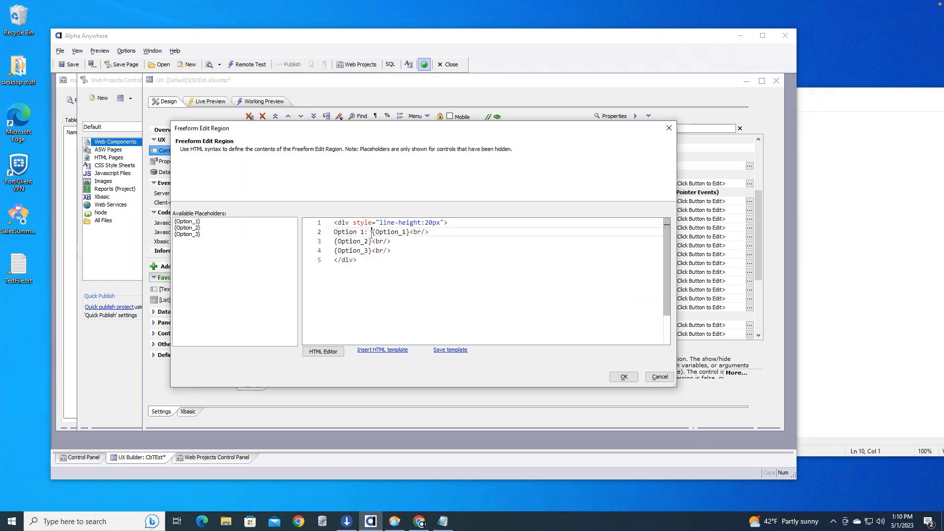
# Step: Copy the "Option 1: " label in front of the {Option_2} placeholder and change it to "Option 2: "
pyautogui.hotkey('shift', 'Left')
pyautogui.hotkey('shift', 'Left')
pyautogui.hotkey('shift', 'Left')
pyautogui.hotkey('shift', 'Left')
pyautogui.hotkey('shift', 'Left')
pyautogui.hotkey('shift', 'Left')
pyautogui.hotkey('shift', 'Left')
pyautogui.hotkey('shift', 'Left')
pyautogui.hotkey('shift', 'Left')
pyautogui.hotkey('shift', 'Left')
pyautogui.hotkey('shift', 'Left')
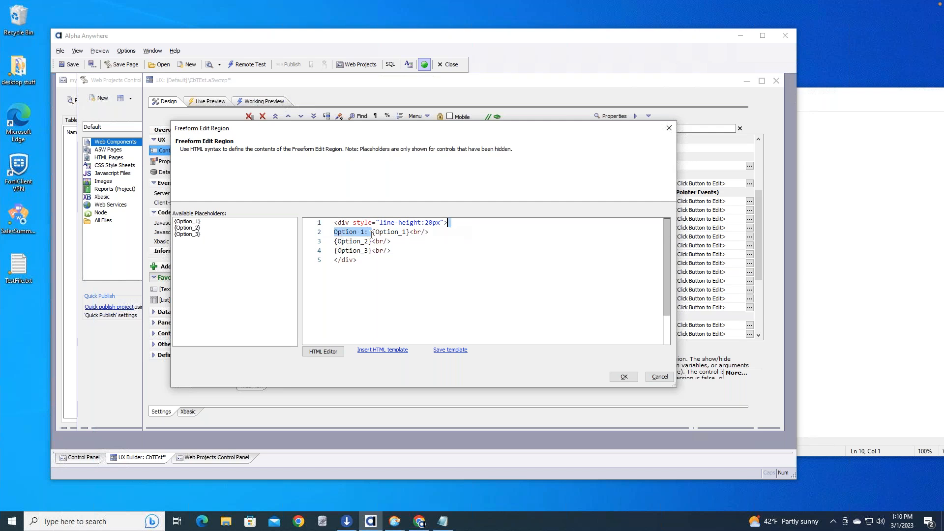
pyautogui.hotkey('shift', 'Right')
pyautogui.hotkey('ctrl', 'c')
pyautogui.press('Down')
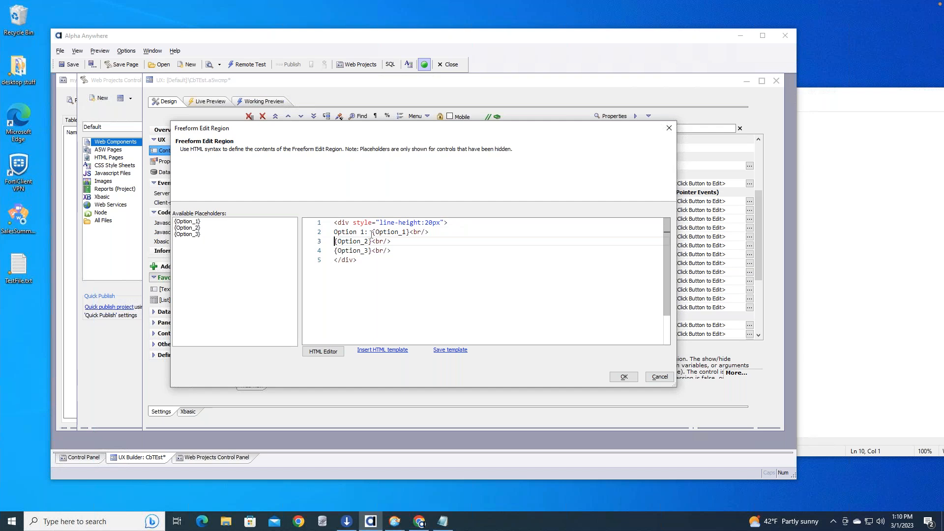
pyautogui.hotkey('ctrl', 'v')
pyautogui.press('BackSpace')
pyautogui.press('BackSpace')
pyautogui.write('2:')
# Step: Paste the copied label in front of the {Option_3} placeholder, change it to "Option 3: " and accept the layout
pyautogui.press('Down')
pyautogui.press('Left')
pyautogui.press('Left')
pyautogui.press('Left')
pyautogui.press('Left')
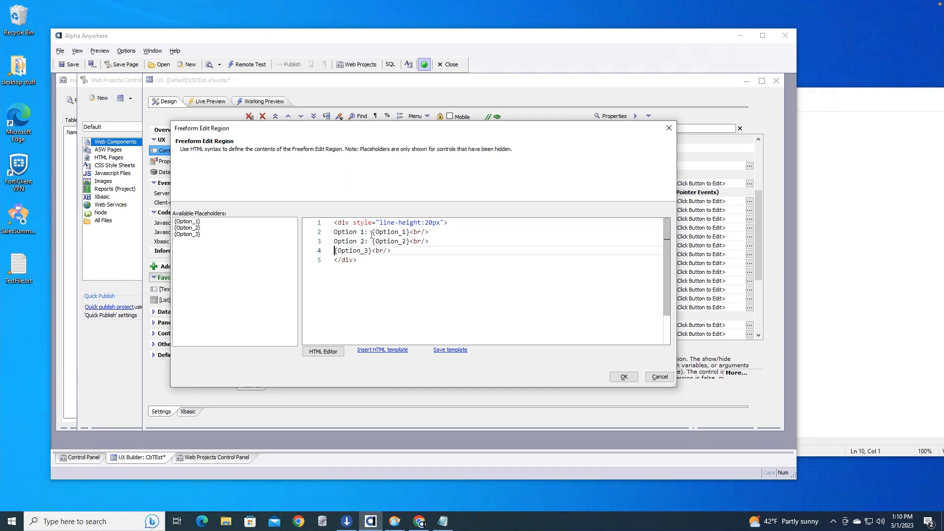
pyautogui.hotkey('ctrl', 'v')
pyautogui.hotkey('shift', 'Right')
pyautogui.write('3')
pyautogui.click(625, 377)
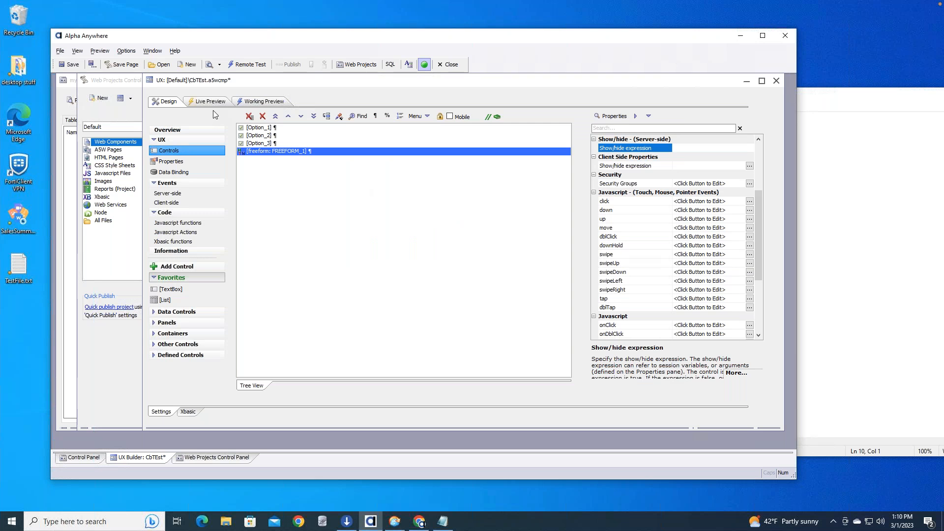
# Step: Save the CbTEst component and check the labelled checkboxes in the working preview
pyautogui.click(67, 64)
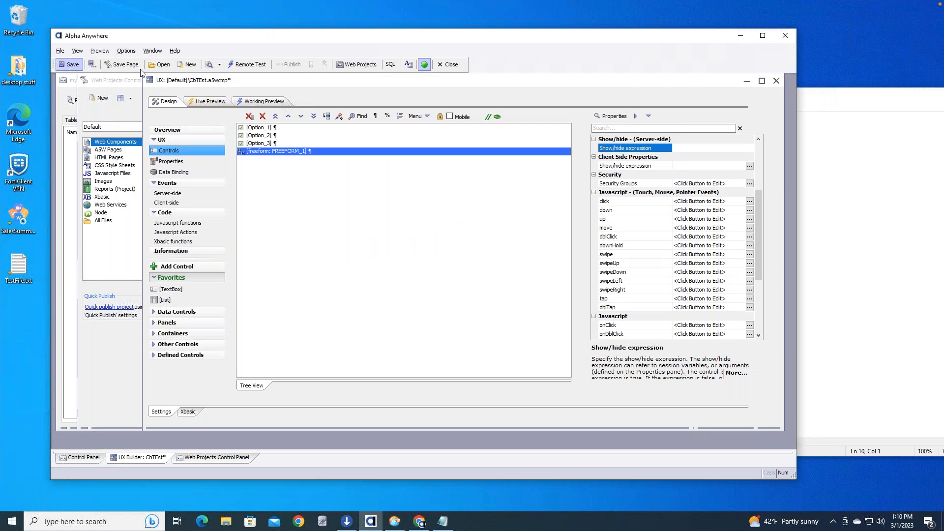
pyautogui.click(266, 102)
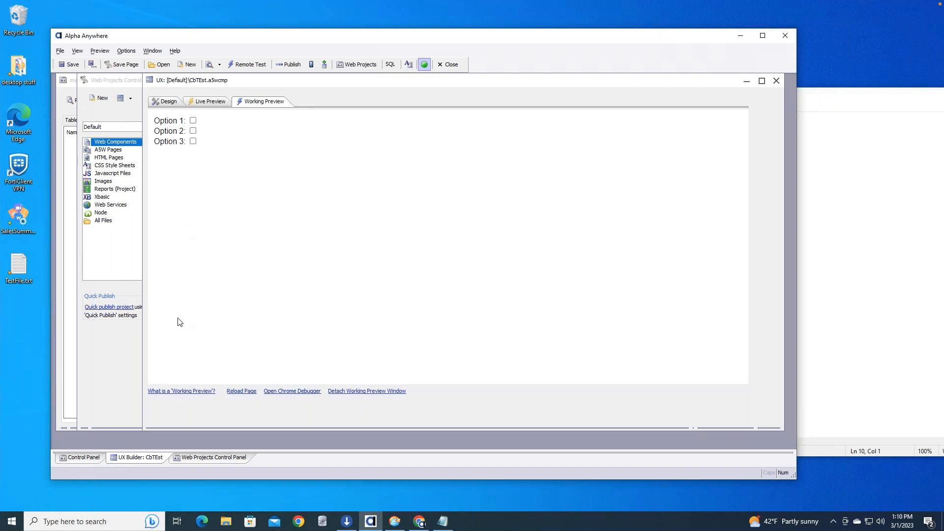
pyautogui.click(161, 101)
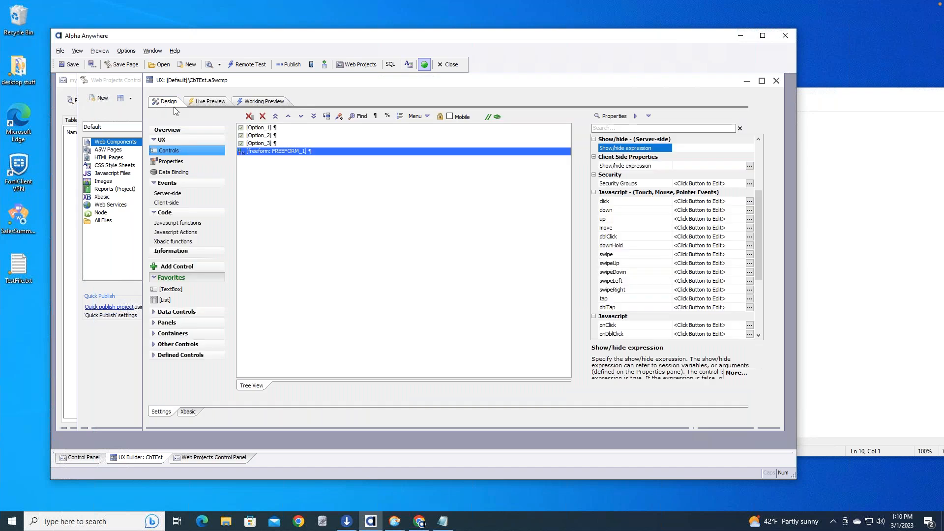
# Step: Set the div's line-height to 40px in the FREEFORM_1 layout and check the spacing in the working preview
pyautogui.doubleClick(357, 154)
pyautogui.write('<div style="line-height:20px"> Option 1: {Option_1}<br/> Option 2: {Option_2}<br/> Option 3: {Option_3}<br/> </div>')
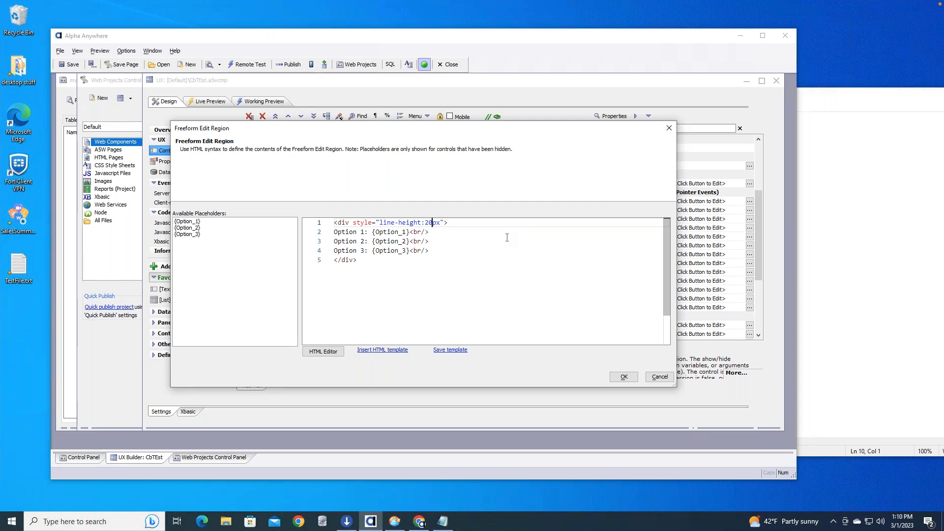
pyautogui.hotkey('shift', 'Left')
pyautogui.hotkey('shift', 'Left')
pyautogui.write('40')
pyautogui.click(624, 376)
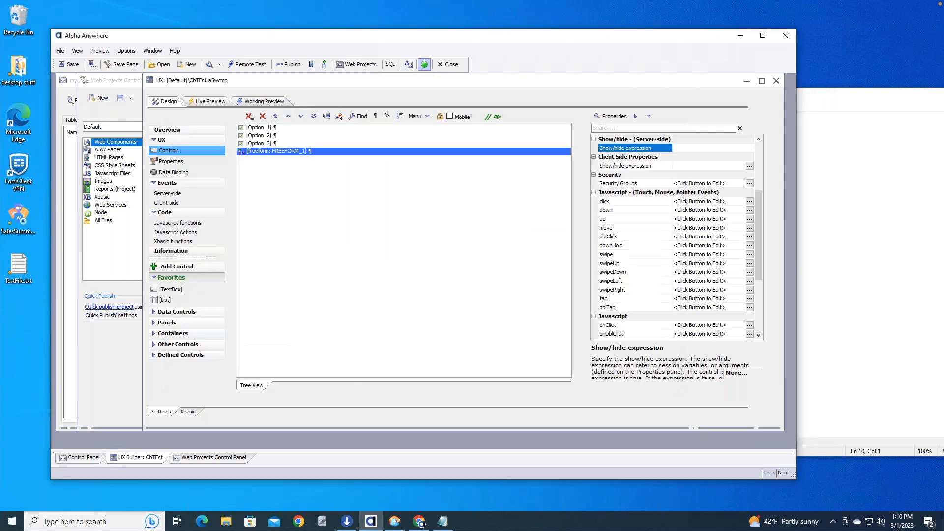
pyautogui.click(277, 102)
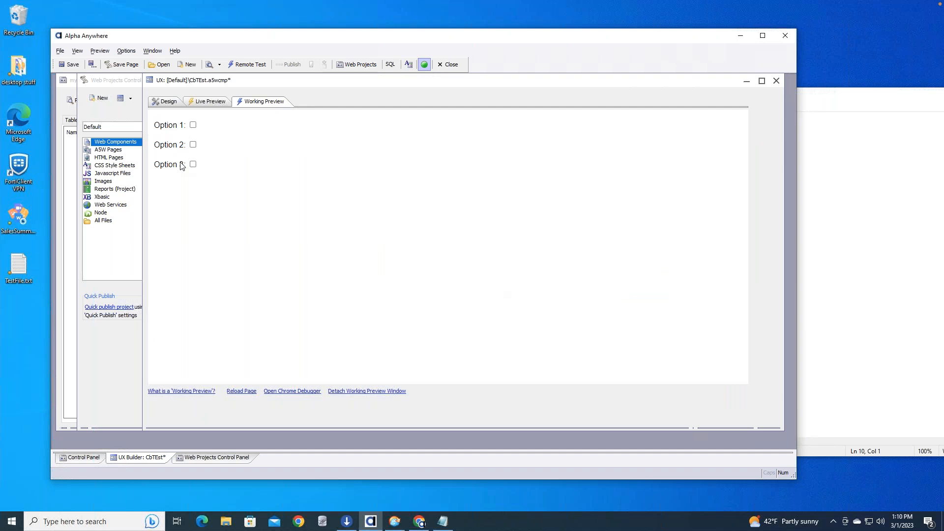
pyautogui.click(178, 101)
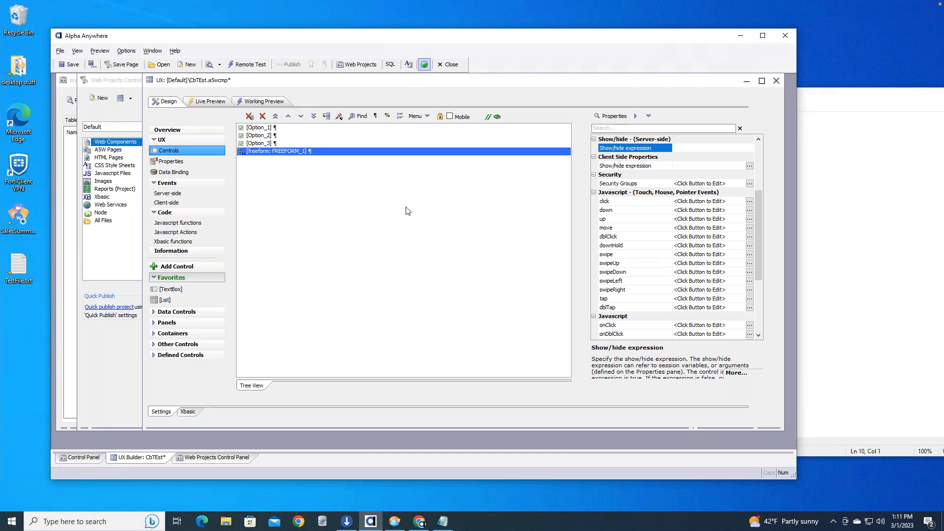
# Step: Close the CbTEst component without saving the pending changes
pyautogui.moveTo(515, 85); pyautogui.dragTo(466, 95)
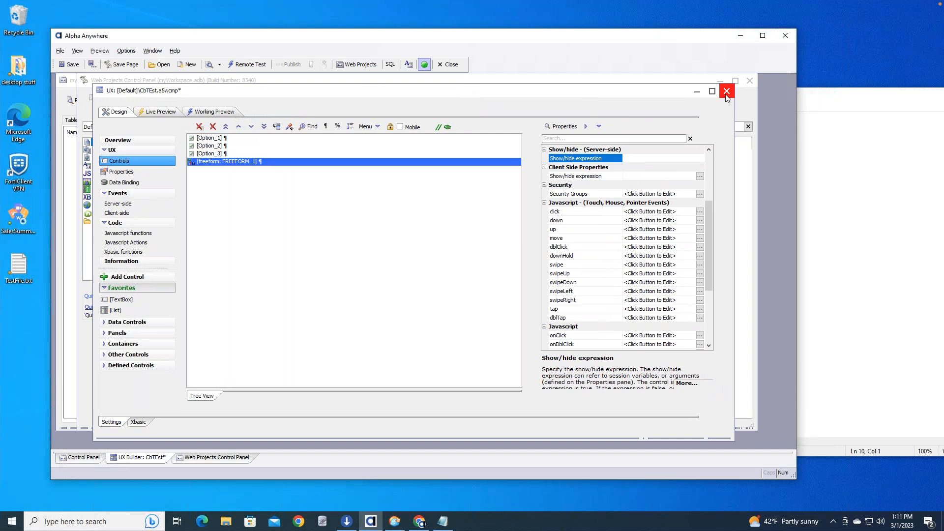
pyautogui.click(727, 92)
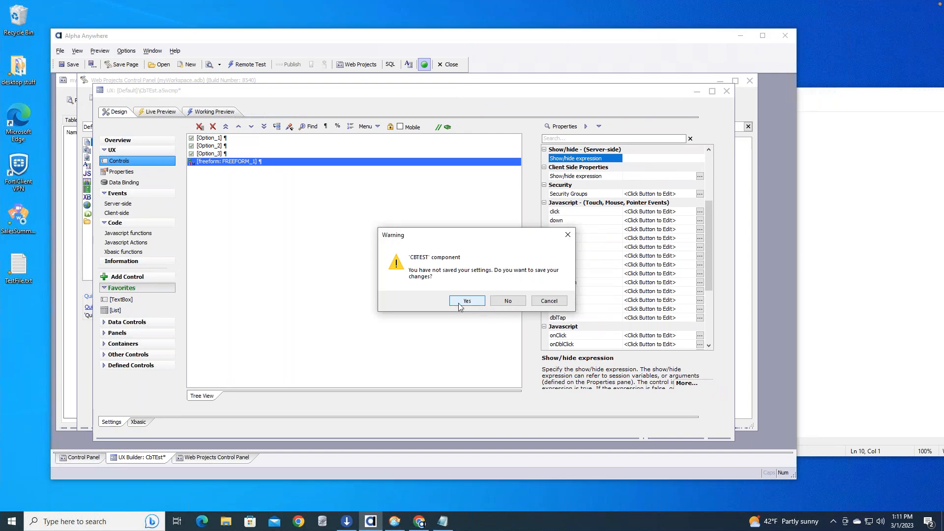
pyautogui.click(509, 303)
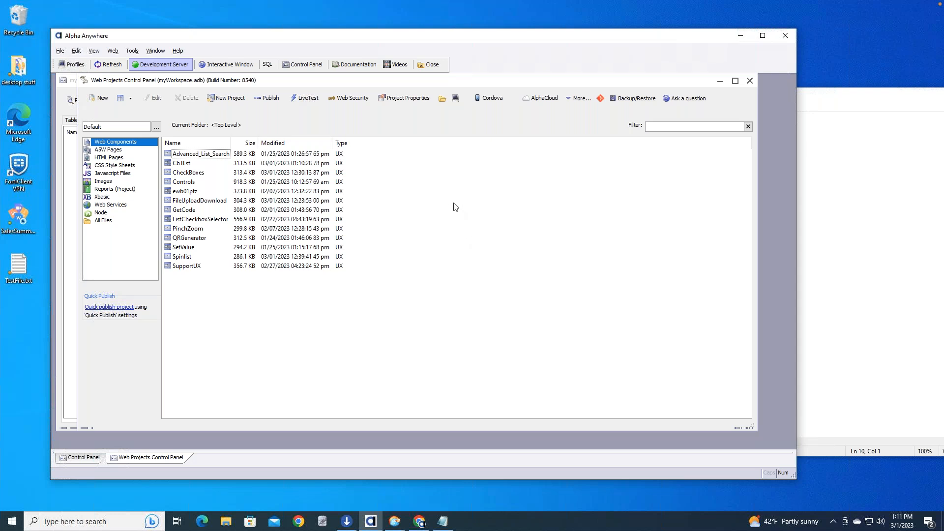
pyautogui.click(116, 190)
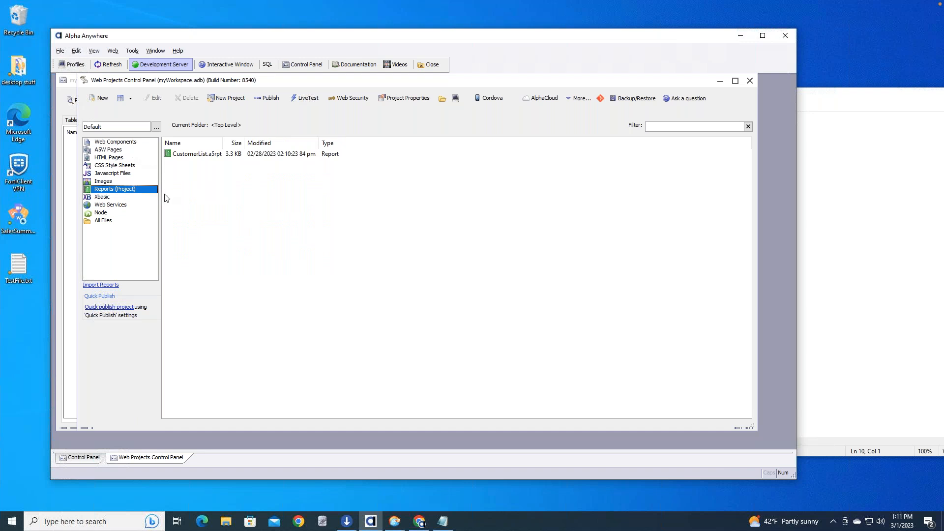
pyautogui.click(143, 143)
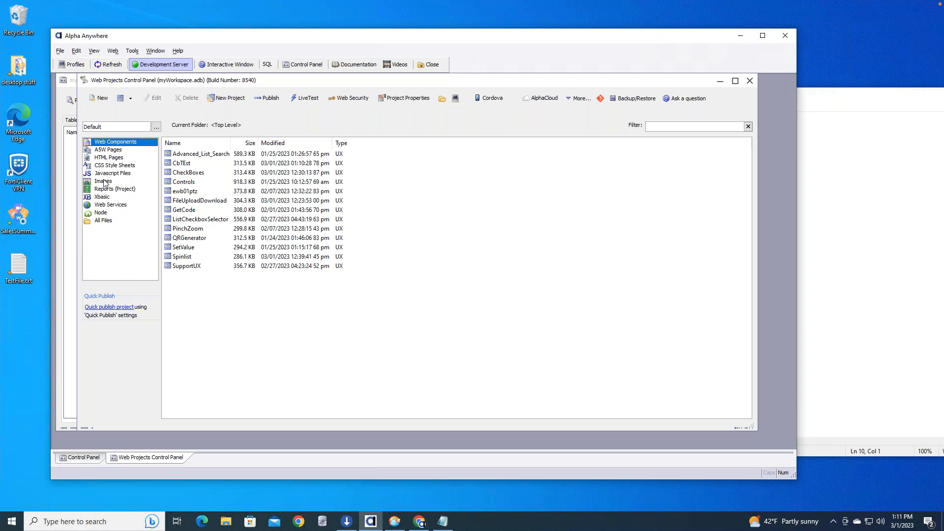
pyautogui.click(99, 99)
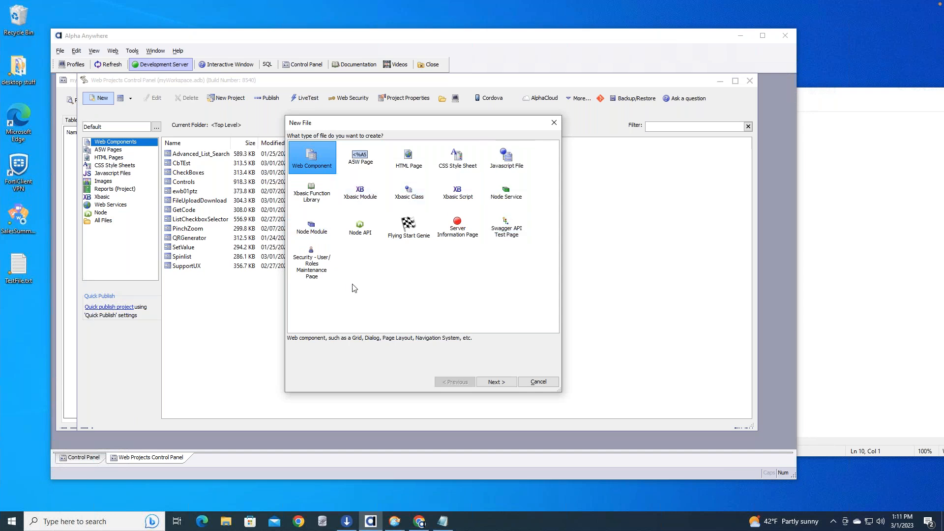
pyautogui.click(538, 382)
# Step: Create a new project report from a SQL data source, starting from a blank layout-table report
pyautogui.click(114, 190)
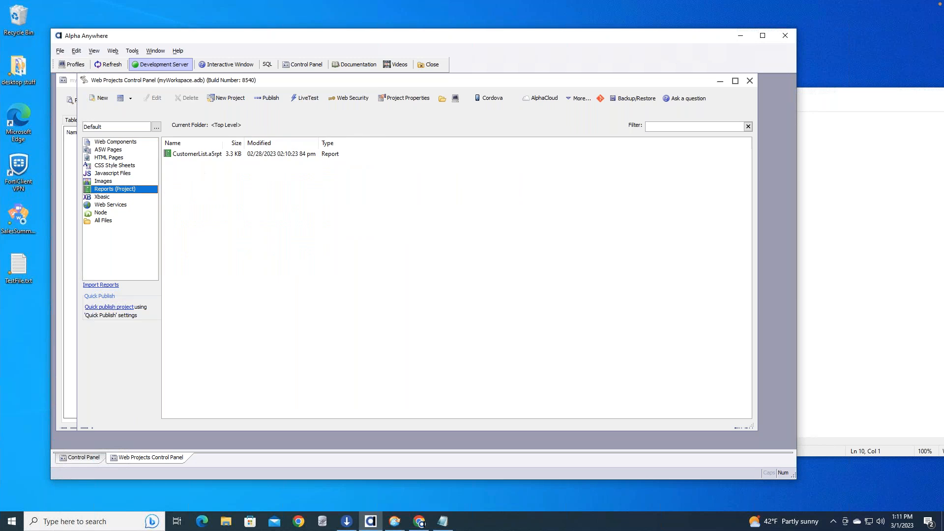
pyautogui.rightClick(113, 190)
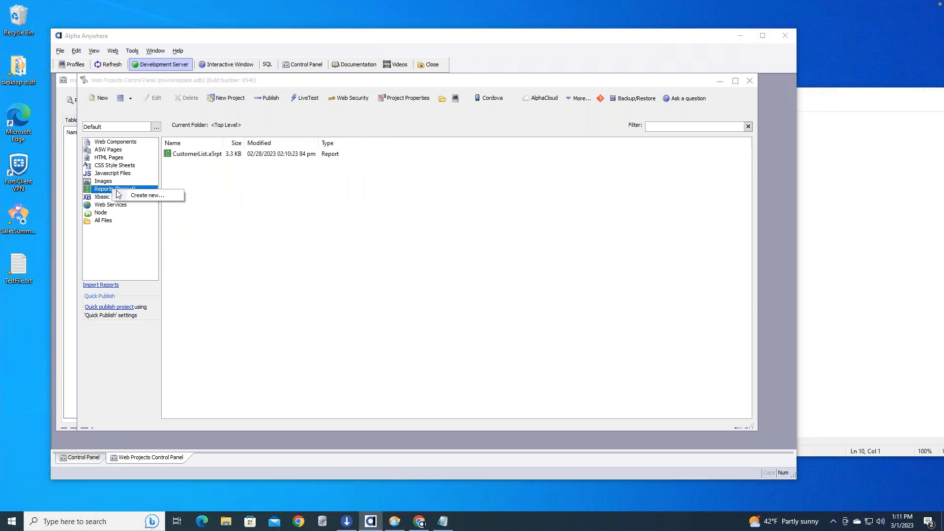
pyautogui.click(143, 196)
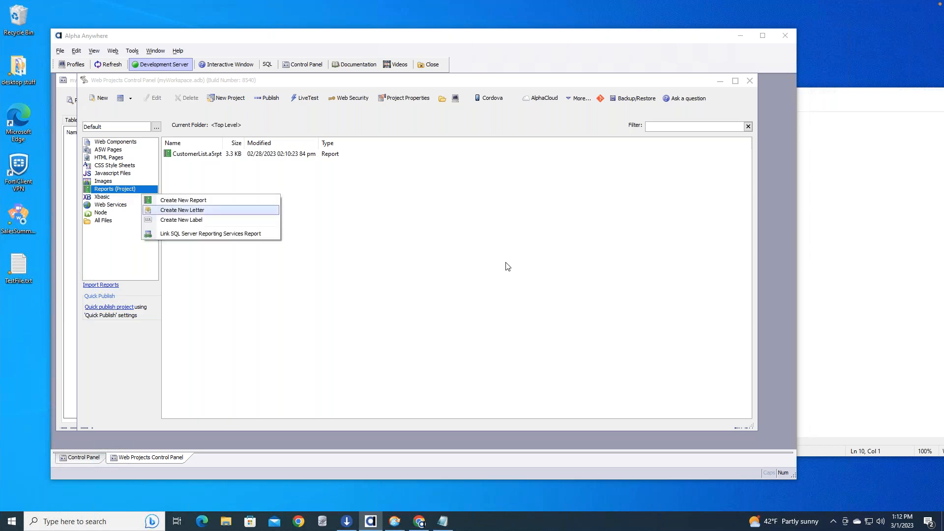
pyautogui.click(220, 204)
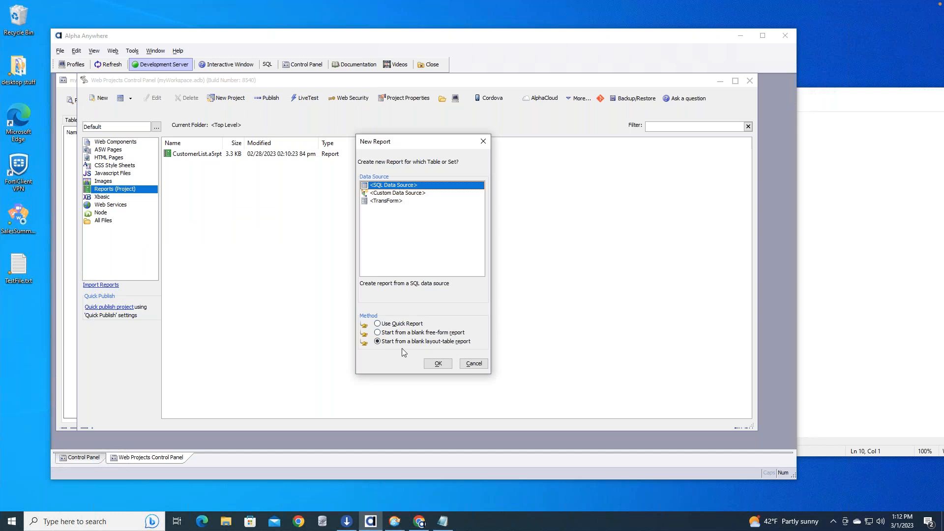
pyautogui.click(451, 333)
pyautogui.click(434, 343)
pyautogui.click(439, 364)
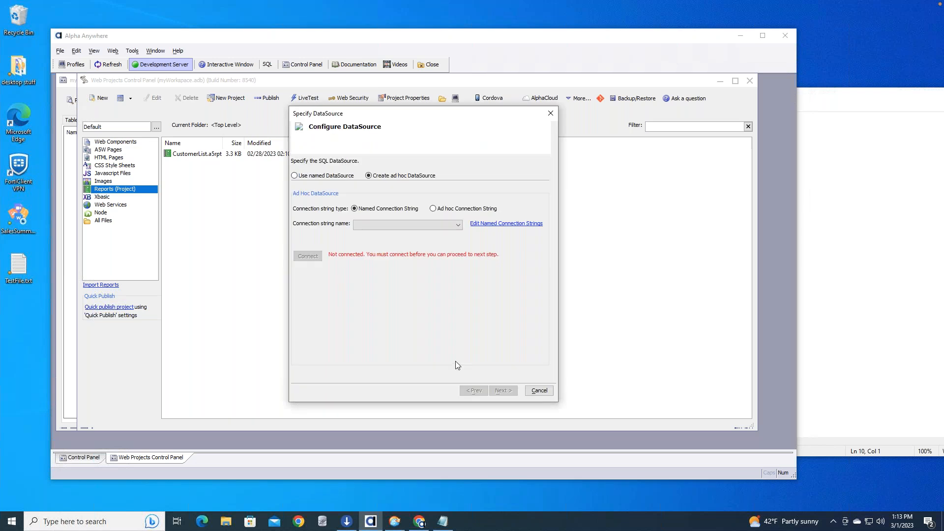
# Step: Examine the named connection strings dialog, the new-connection form and the stored strings for AADemo-Northwind and RS
pyautogui.click(458, 225)
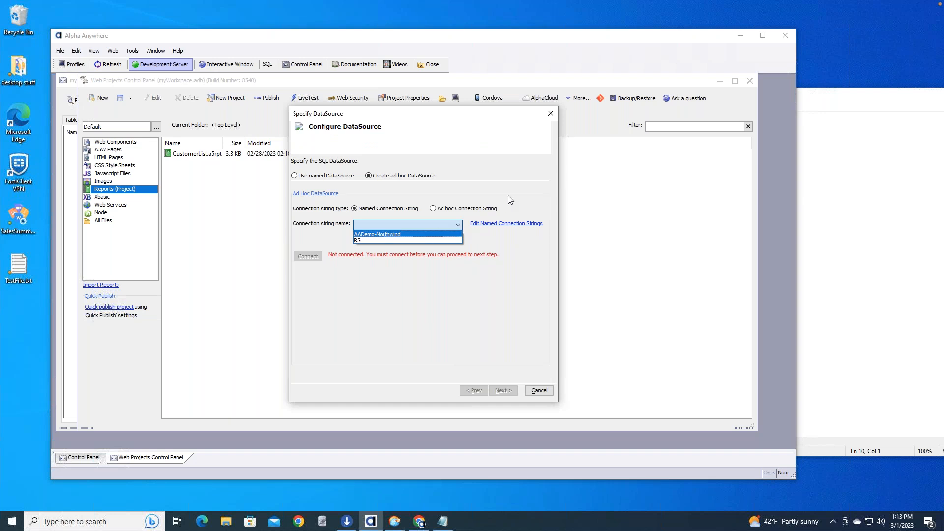
pyautogui.click(426, 235)
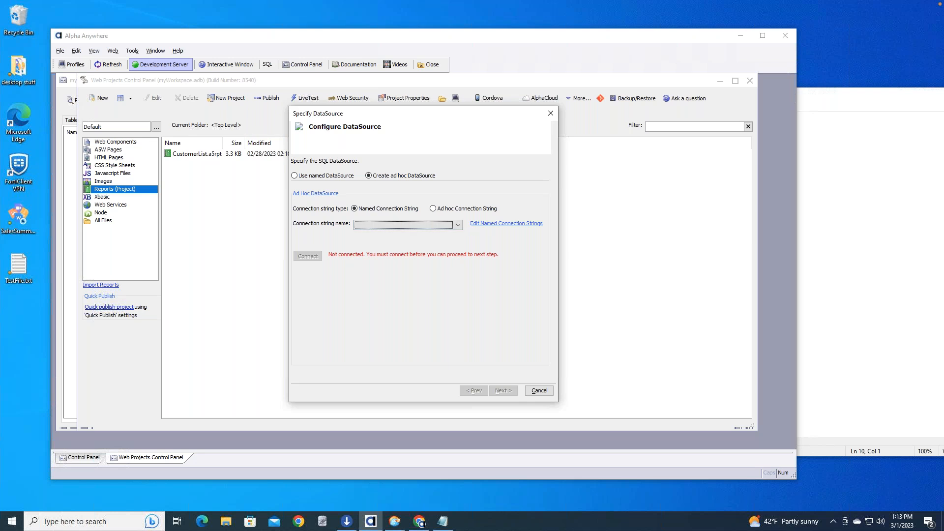
pyautogui.click(479, 225)
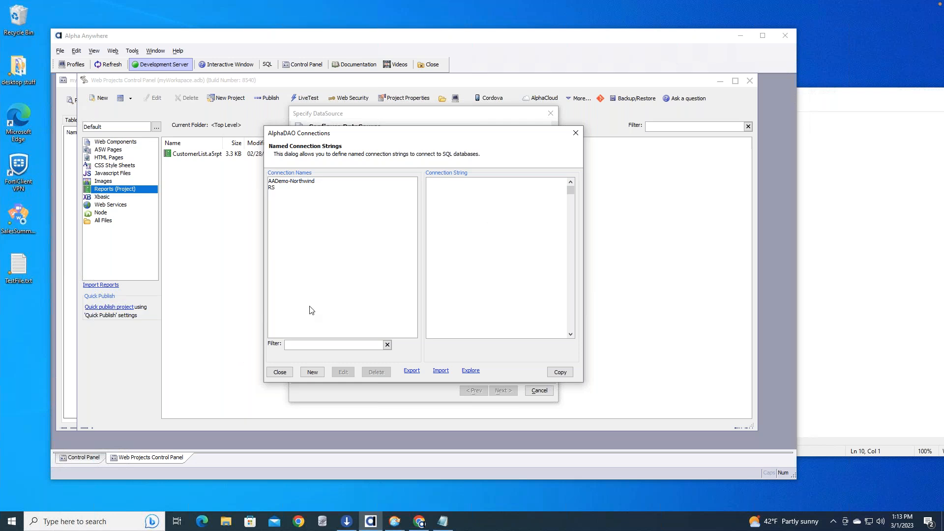
pyautogui.click(312, 373)
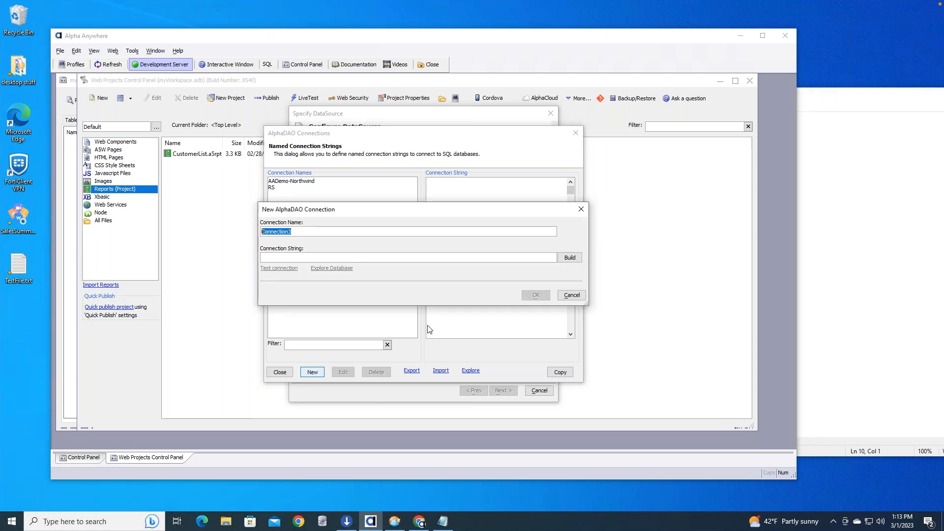
pyautogui.click(569, 260)
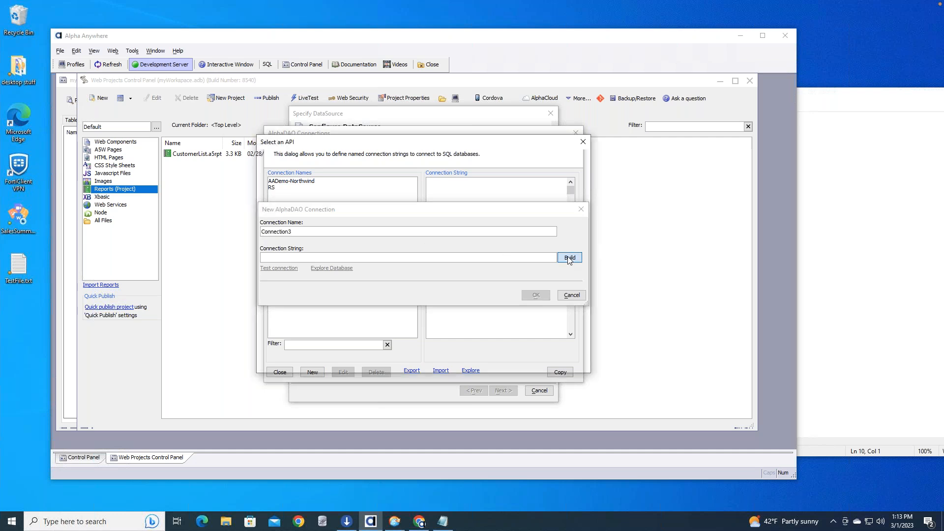
pyautogui.click(572, 363)
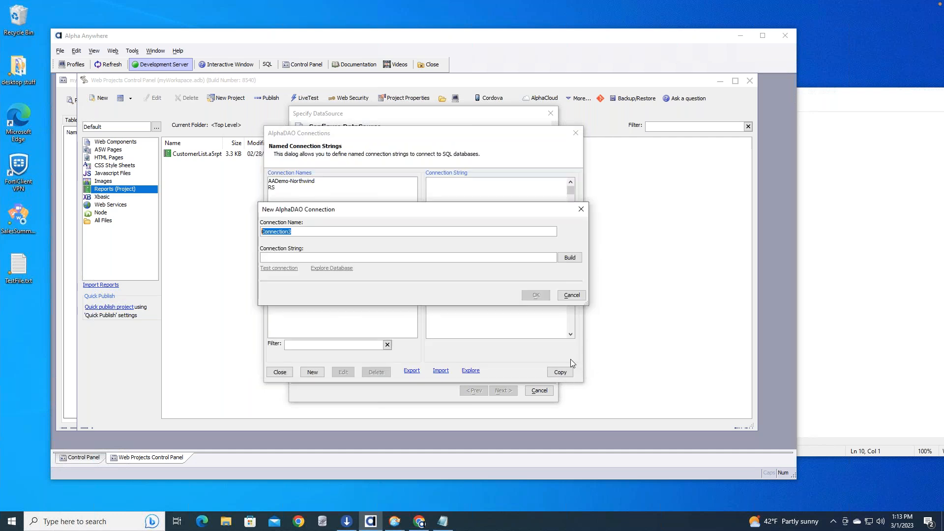
pyautogui.click(573, 296)
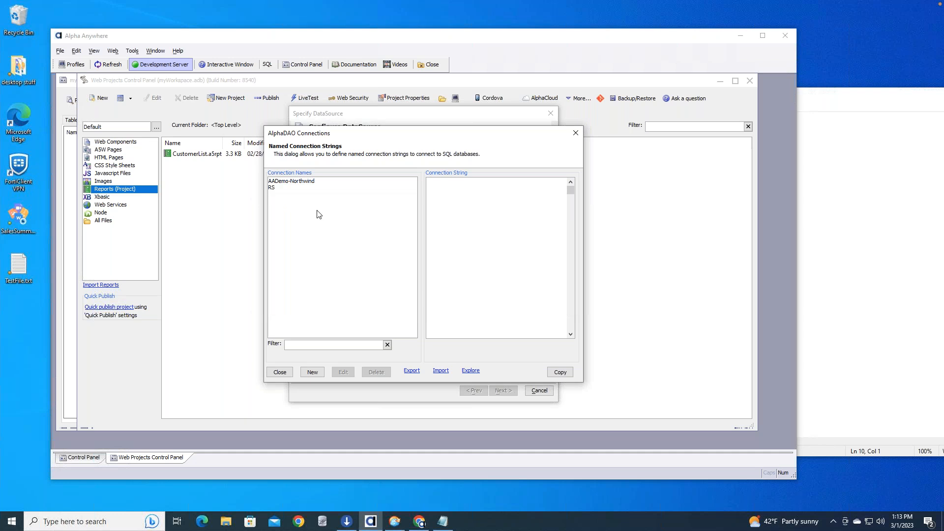
pyautogui.click(290, 182)
pyautogui.click(284, 188)
pyautogui.click(289, 182)
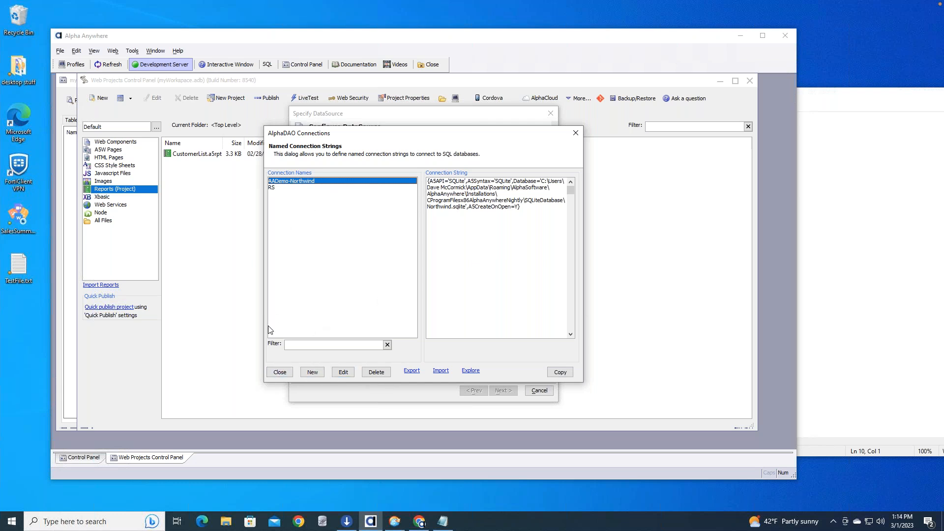
pyautogui.click(282, 373)
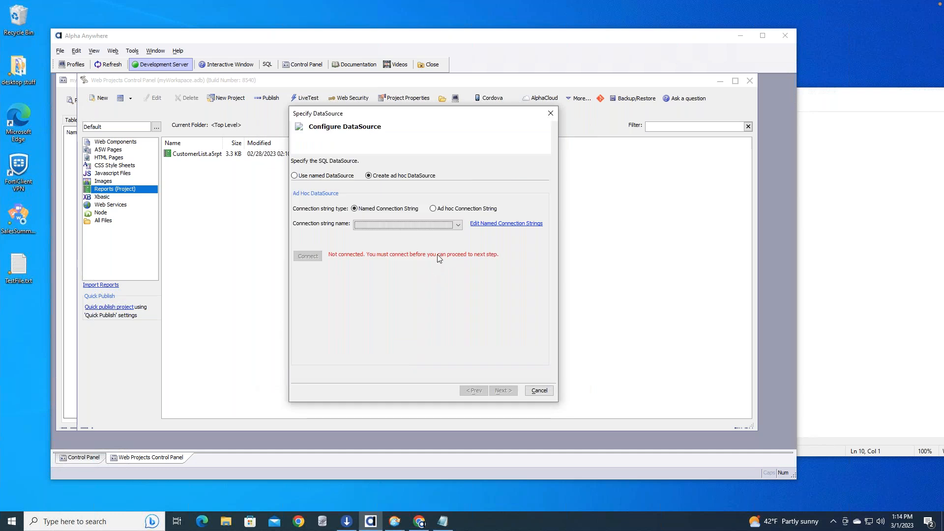
# Step: Connect the ad hoc data source to AADemo-Northwind and choose the Customers table as the source of its columns
pyautogui.click(458, 225)
pyautogui.click(445, 237)
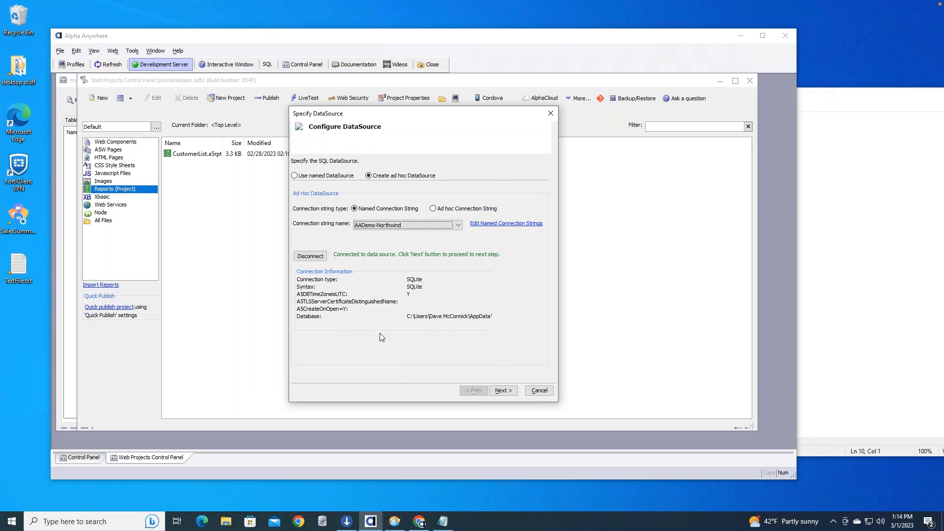
pyautogui.click(502, 391)
pyautogui.click(449, 194)
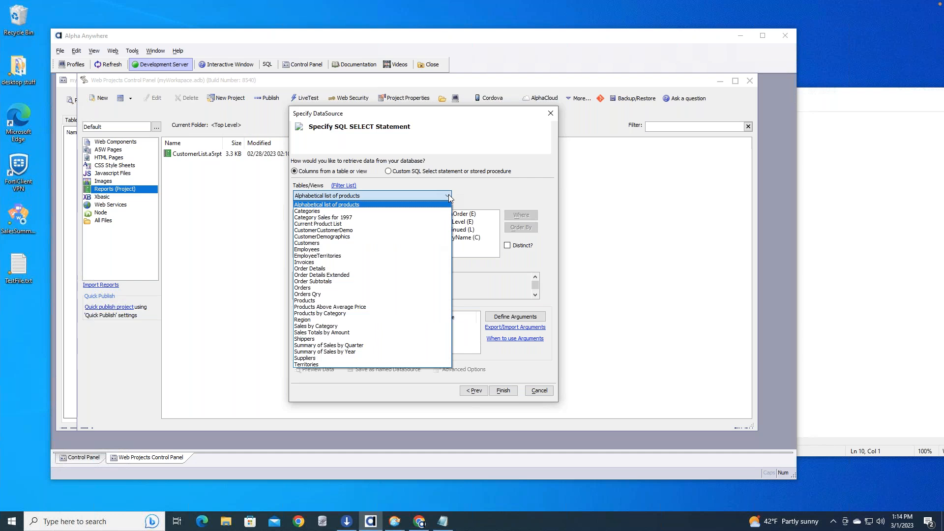
pyautogui.click(359, 243)
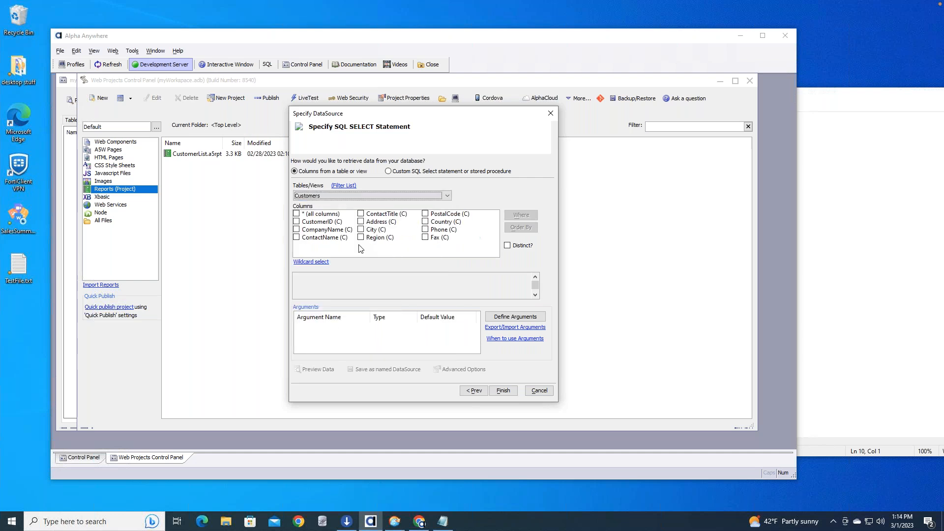
# Step: Include the ContactName, CustomerID, City and Country columns in the Customers query, leaving out CompanyName, and finish the data source
pyautogui.click(296, 229)
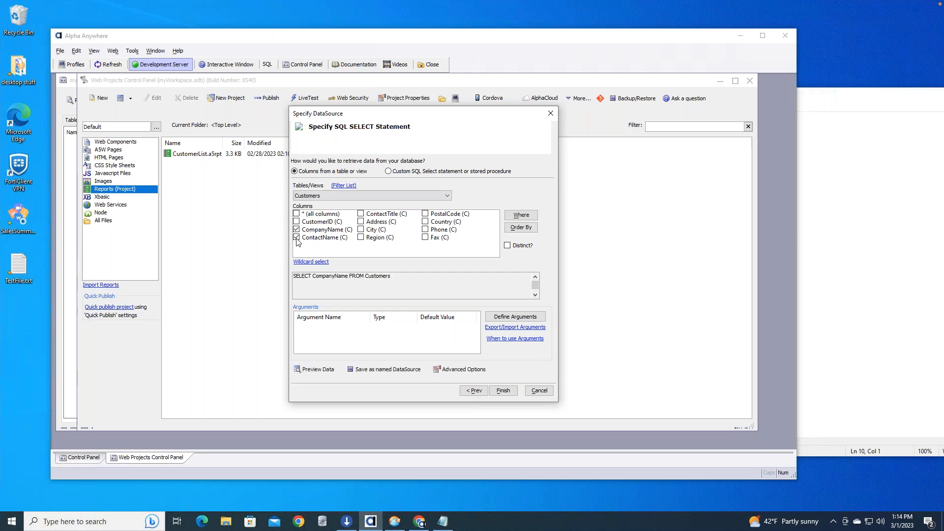
pyautogui.click(297, 222)
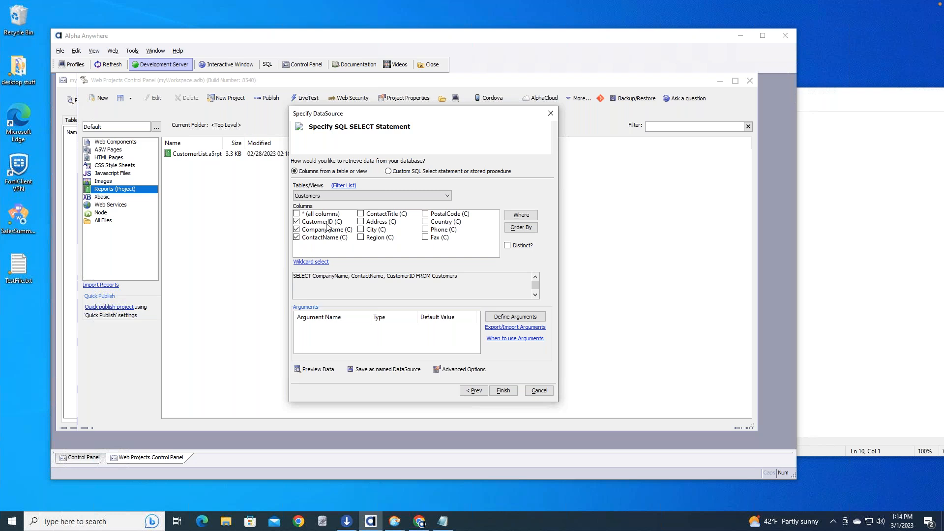
pyautogui.click(362, 230)
pyautogui.click(425, 223)
pyautogui.click(296, 230)
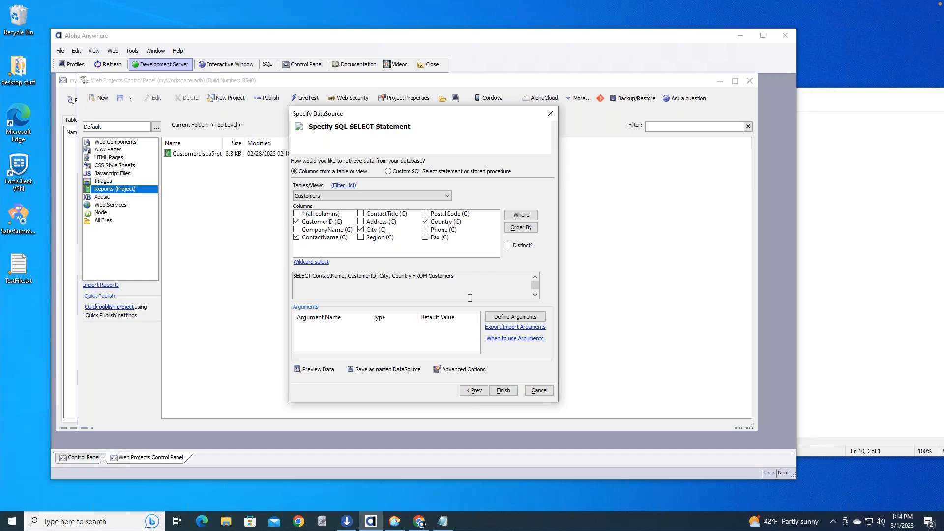
pyautogui.click(503, 391)
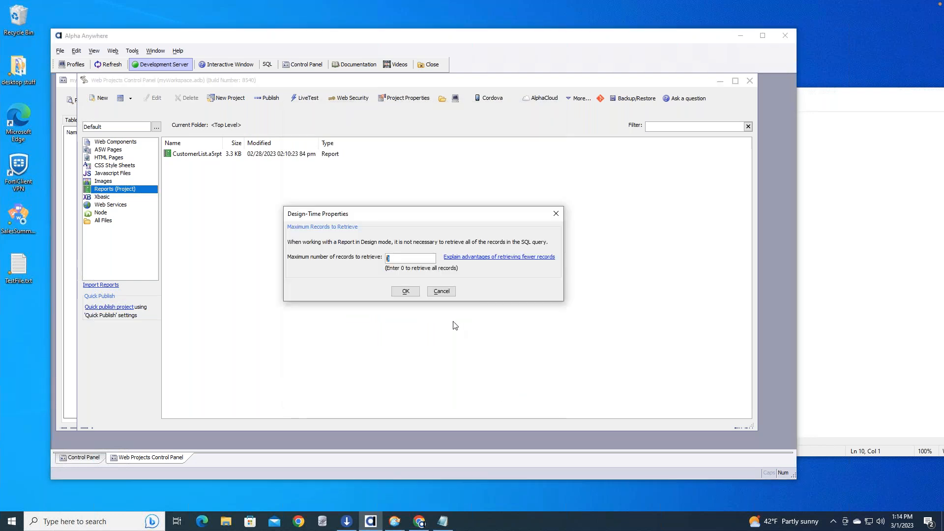
# Step: Accept the design-time maximum number of records to retrieve for the new report
pyautogui.click(411, 292)
pyautogui.click(404, 259)
pyautogui.click(406, 292)
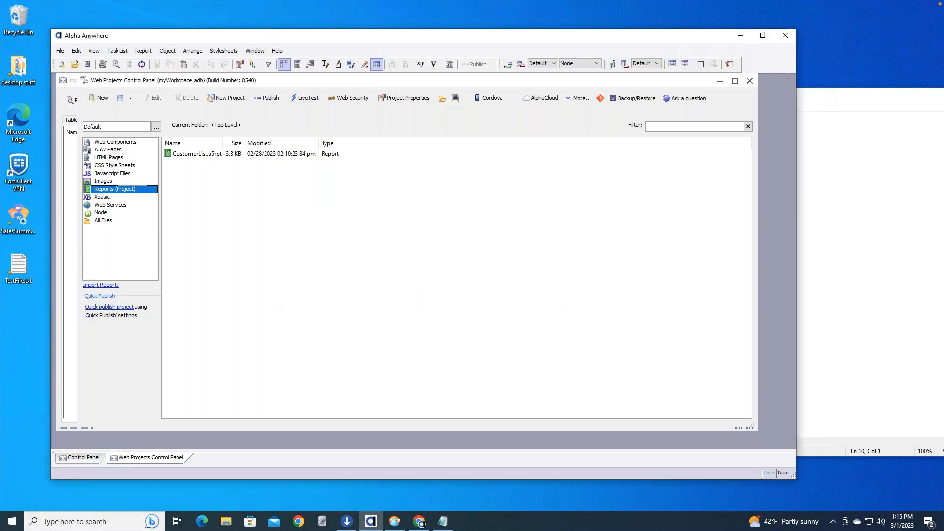
# Step: Save the new blank layout-table report as CustList2
pyautogui.moveTo(274, 109); pyautogui.dragTo(344, 135)
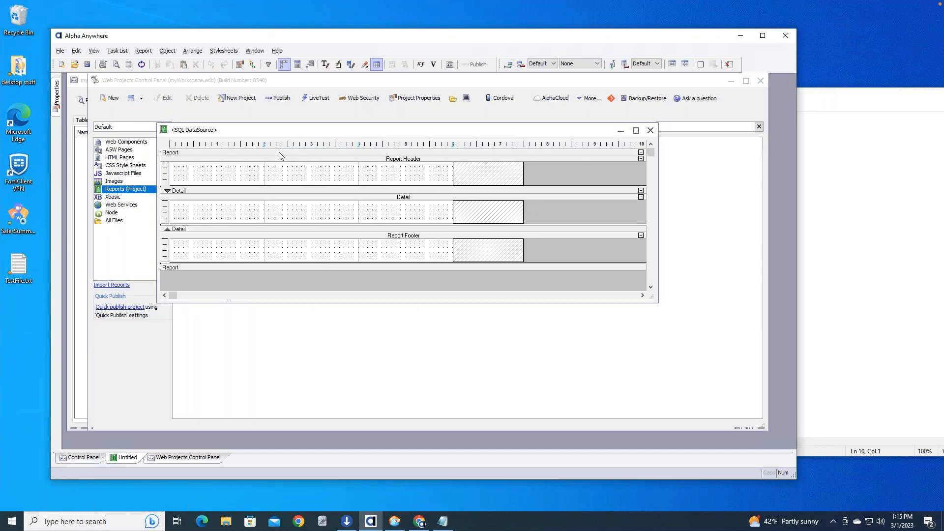
pyautogui.click(87, 65)
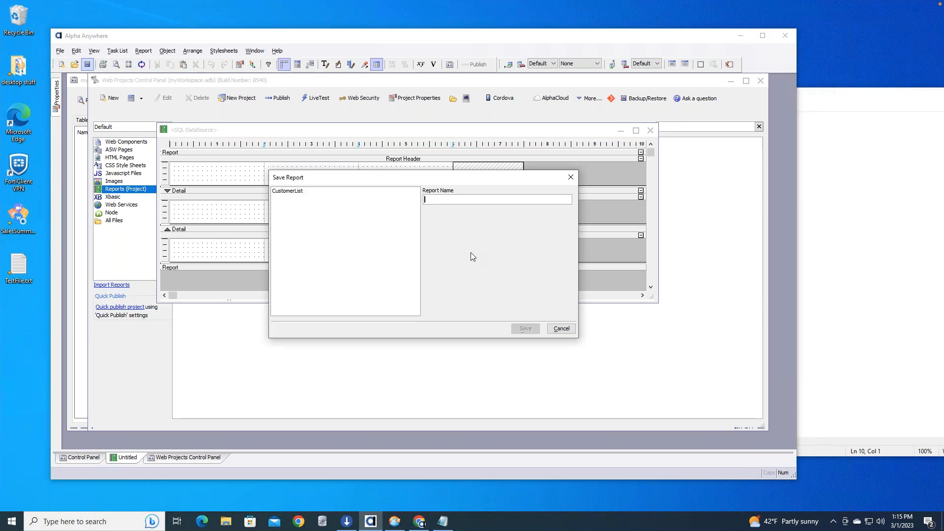
pyautogui.write('Cust')
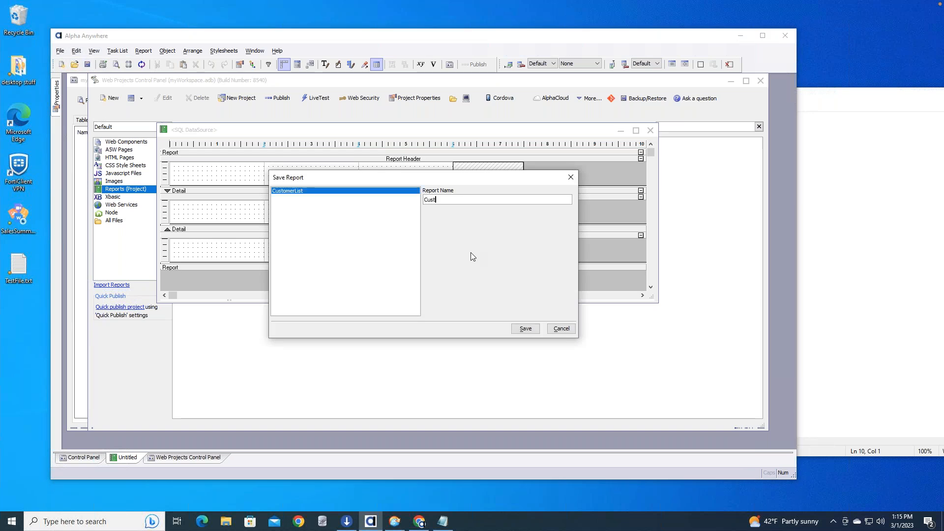
pyautogui.write('List2')
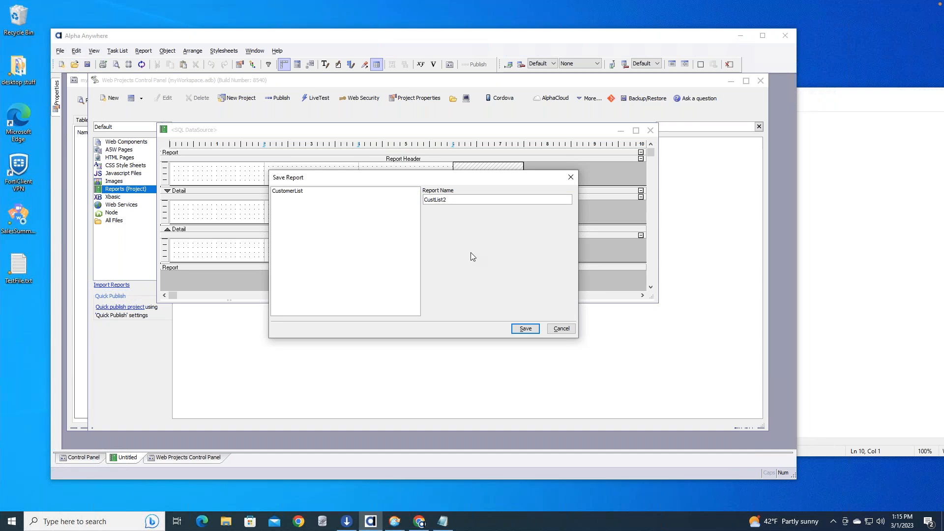
pyautogui.click(525, 329)
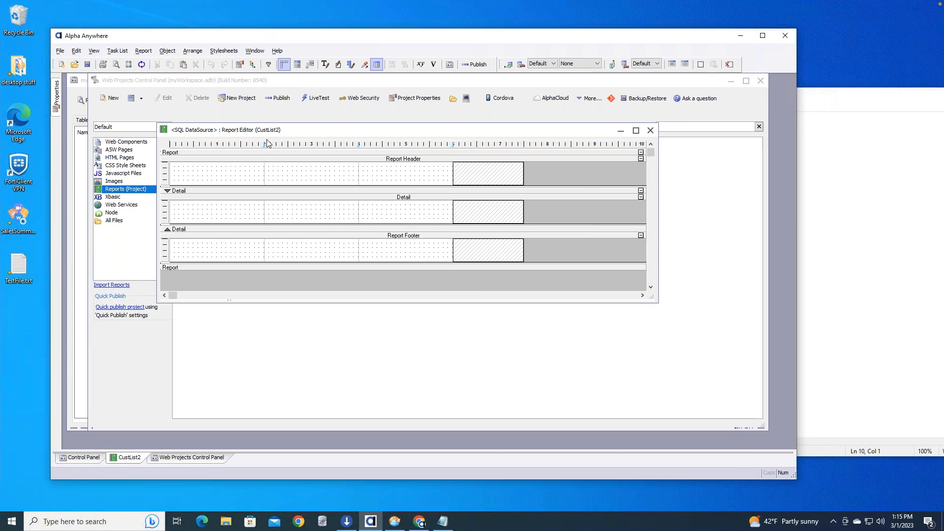
pyautogui.moveTo(305, 131); pyautogui.dragTo(359, 137)
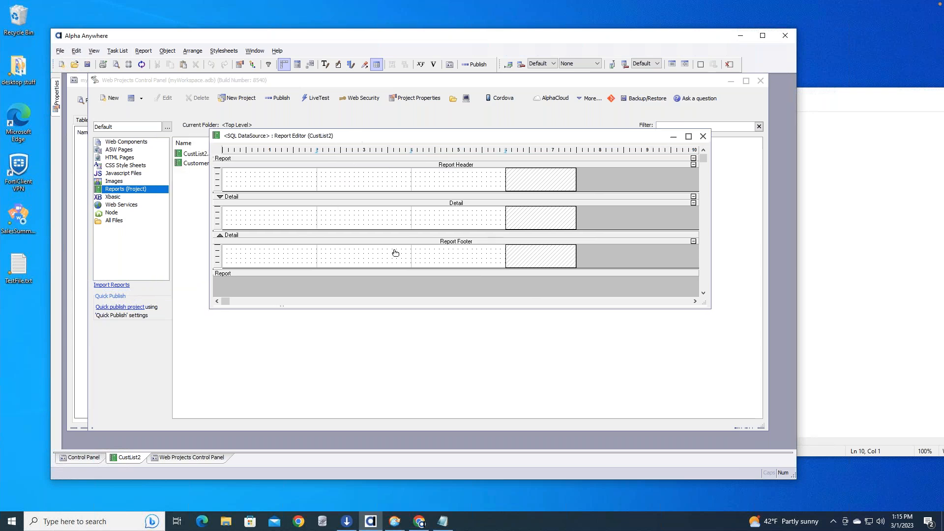
pyautogui.moveTo(408, 141); pyautogui.dragTo(339, 145)
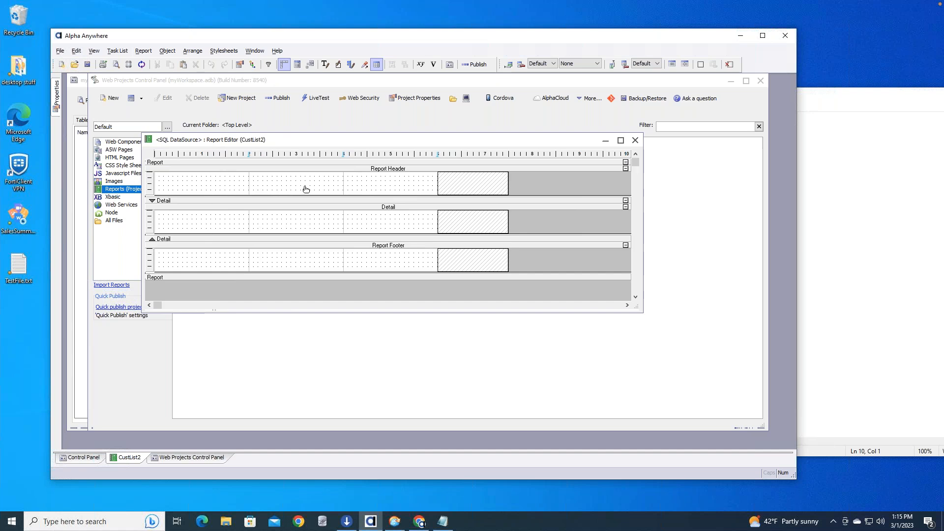
pyautogui.click(279, 223)
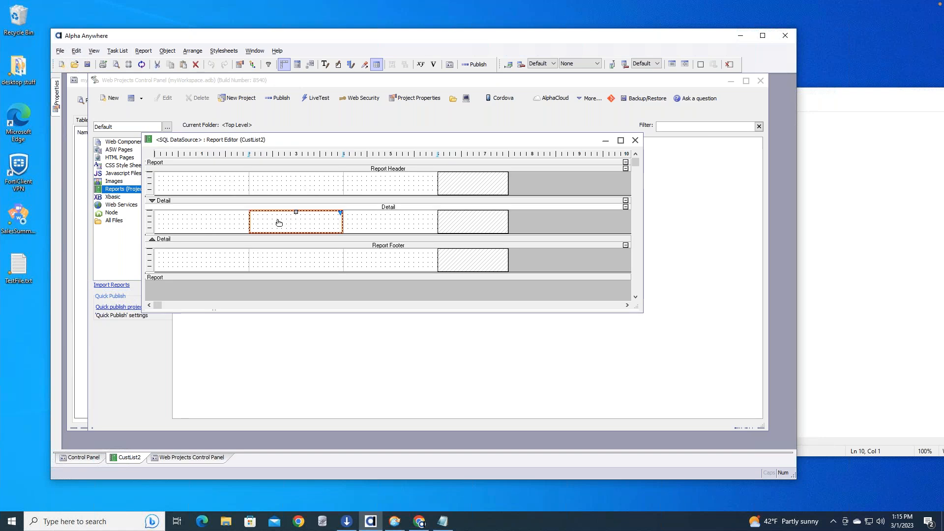
pyautogui.click(231, 223)
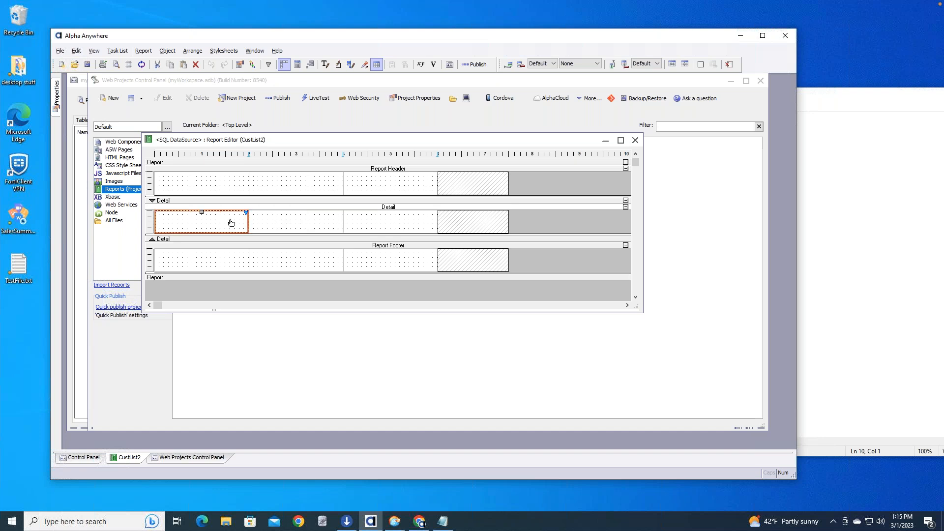
pyautogui.rightClick(232, 224)
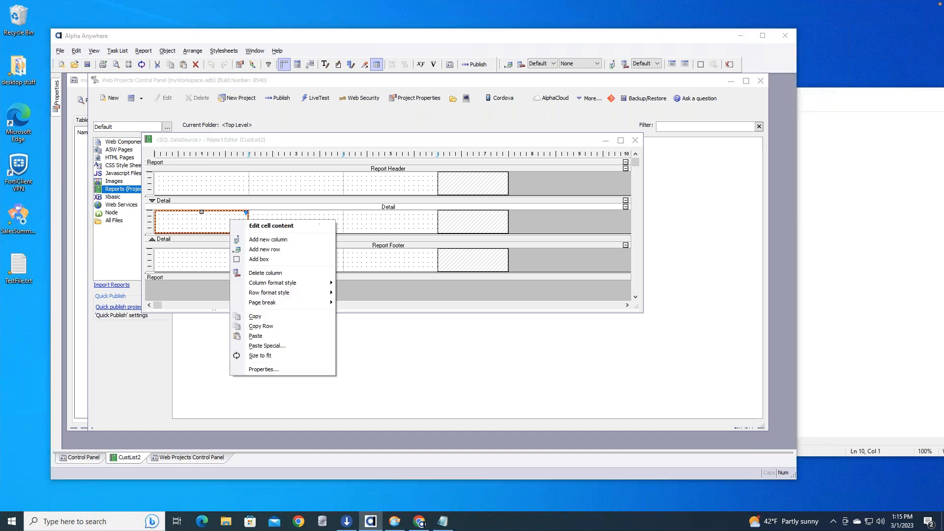
pyautogui.click(291, 228)
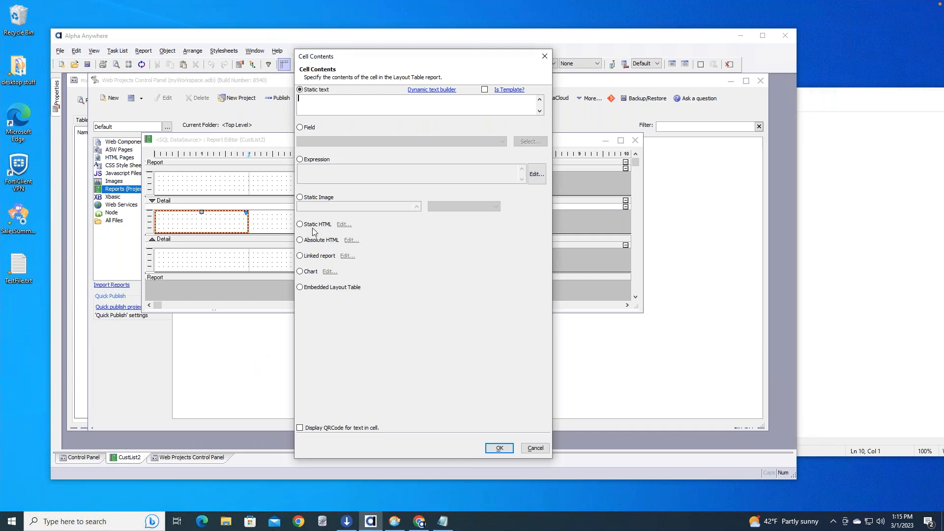
pyautogui.click(300, 127)
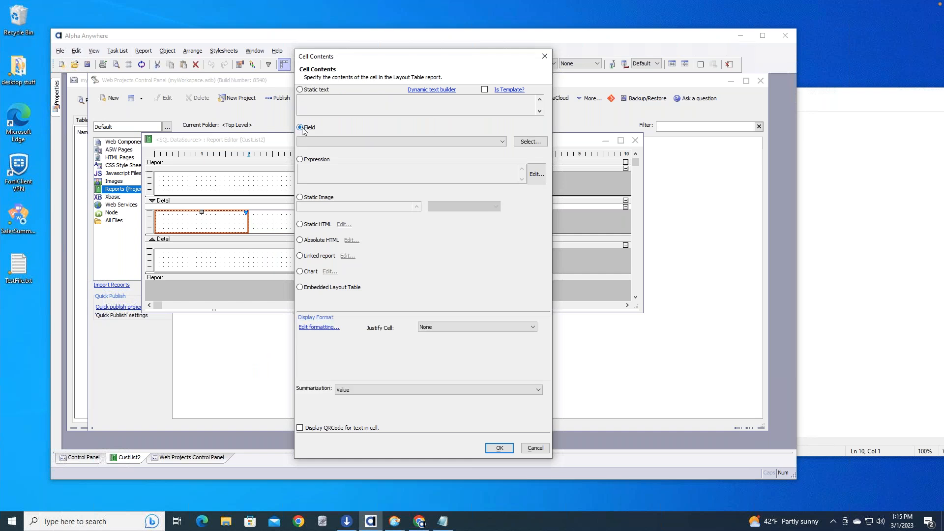
pyautogui.click(502, 142)
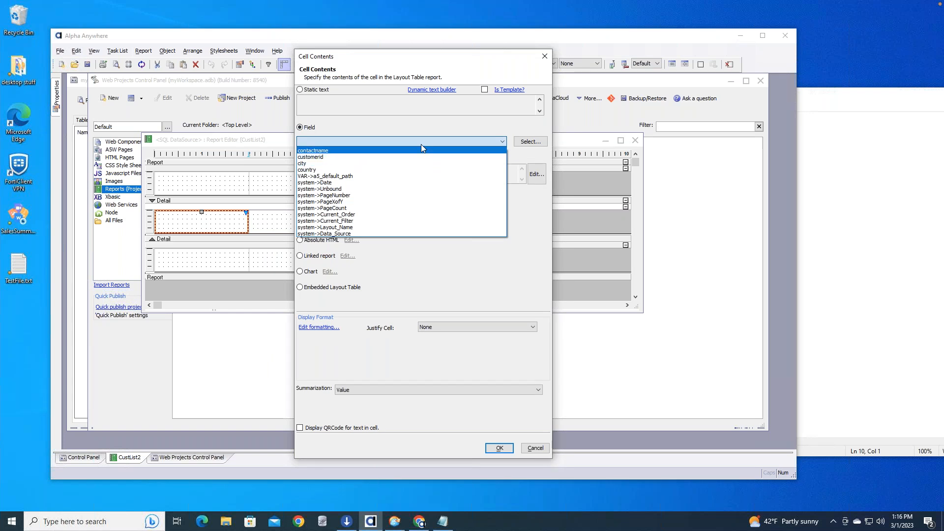
pyautogui.click(421, 150)
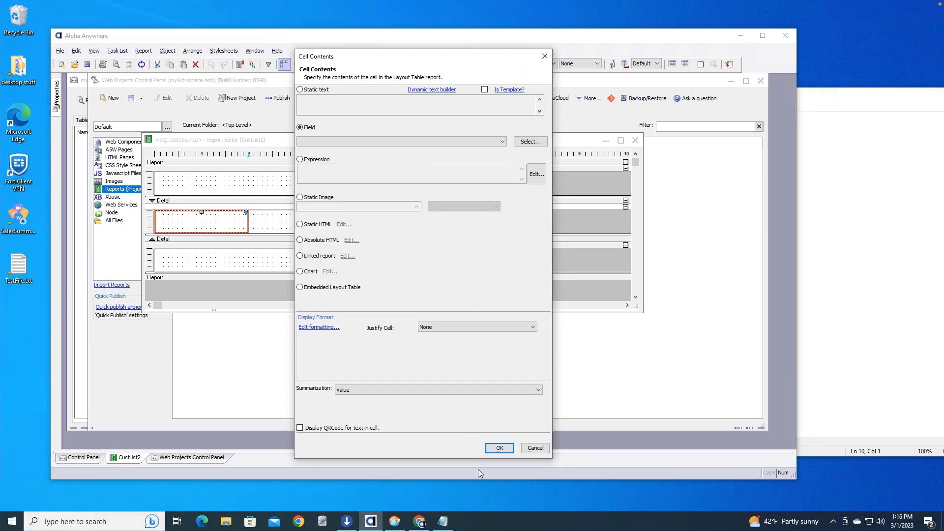
pyautogui.click(502, 141)
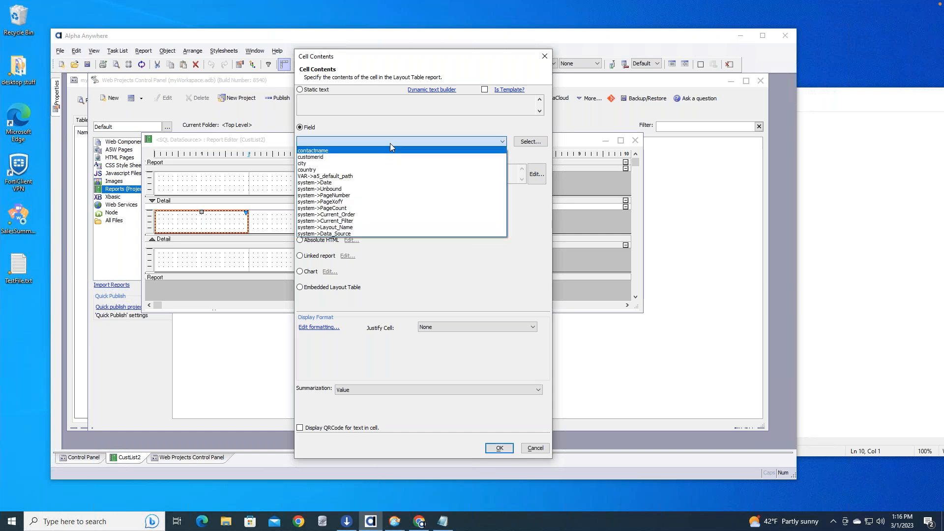
pyautogui.click(391, 142)
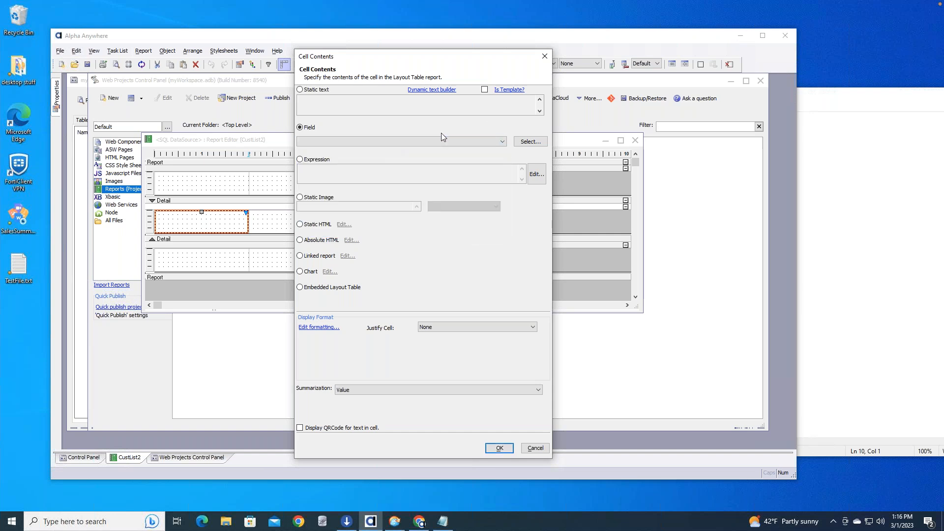
pyautogui.click(537, 449)
# Step: Bind the first cell of the Detail row to the contactname field
pyautogui.rightClick(199, 222)
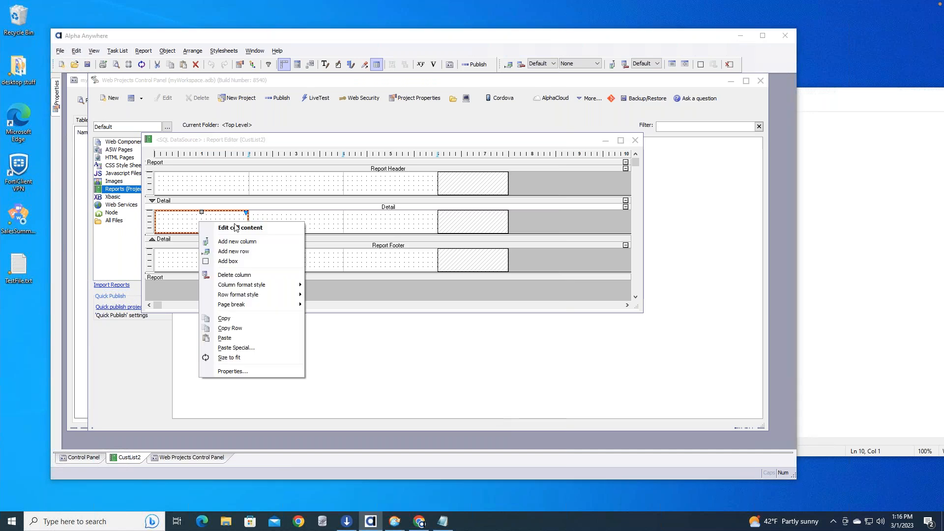
pyautogui.click(236, 228)
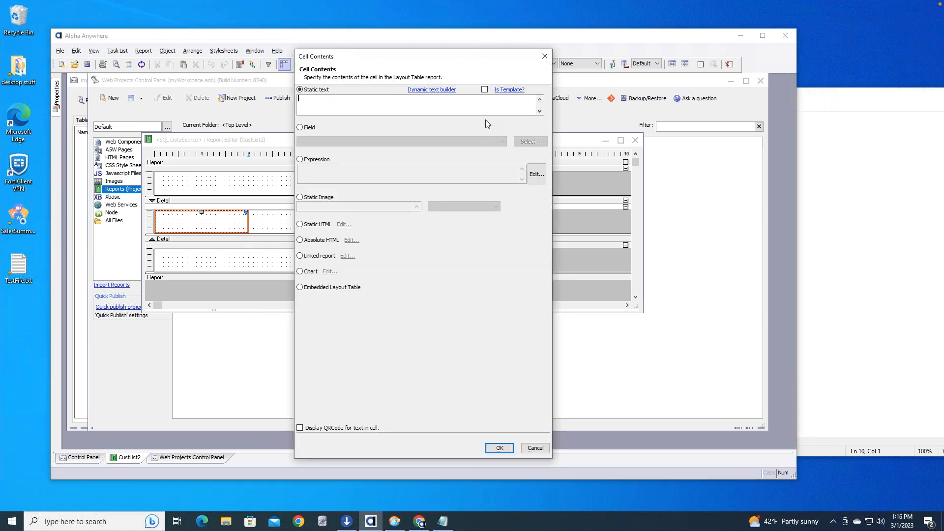
pyautogui.click(301, 127)
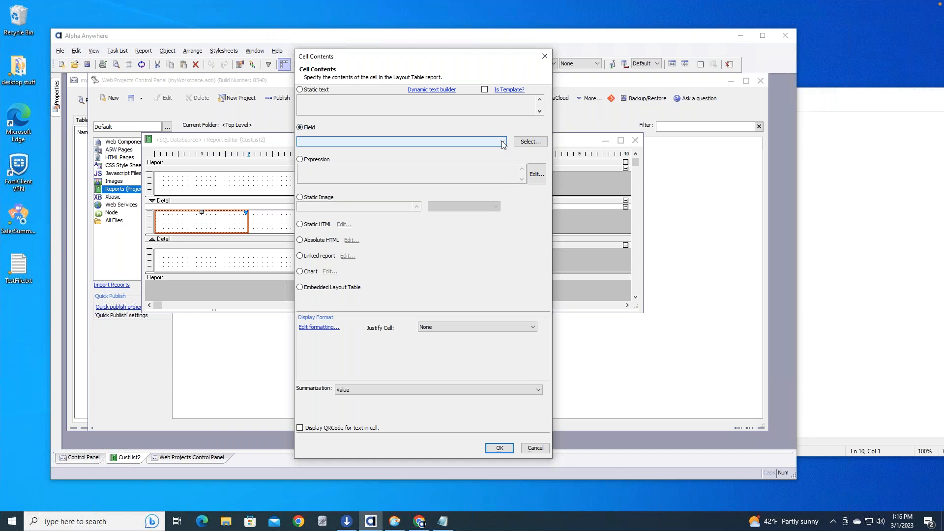
pyautogui.click(529, 142)
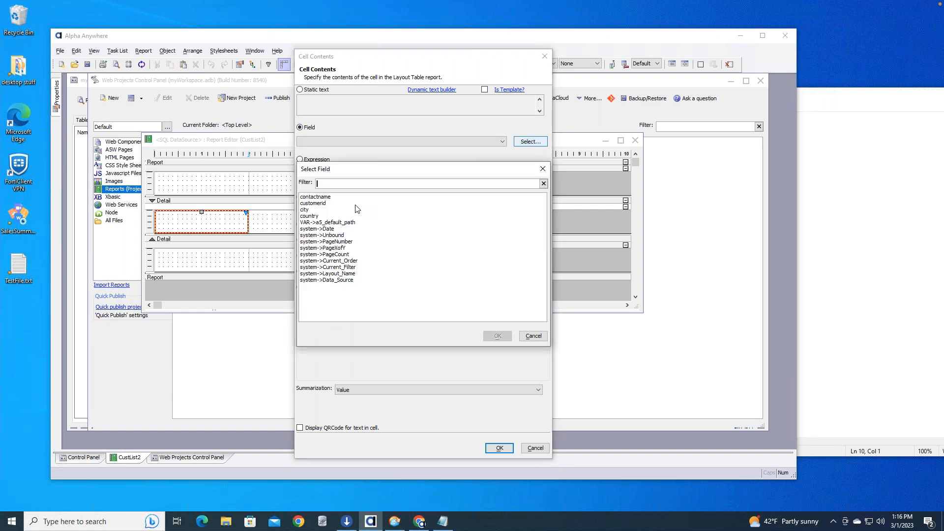
pyautogui.click(328, 197)
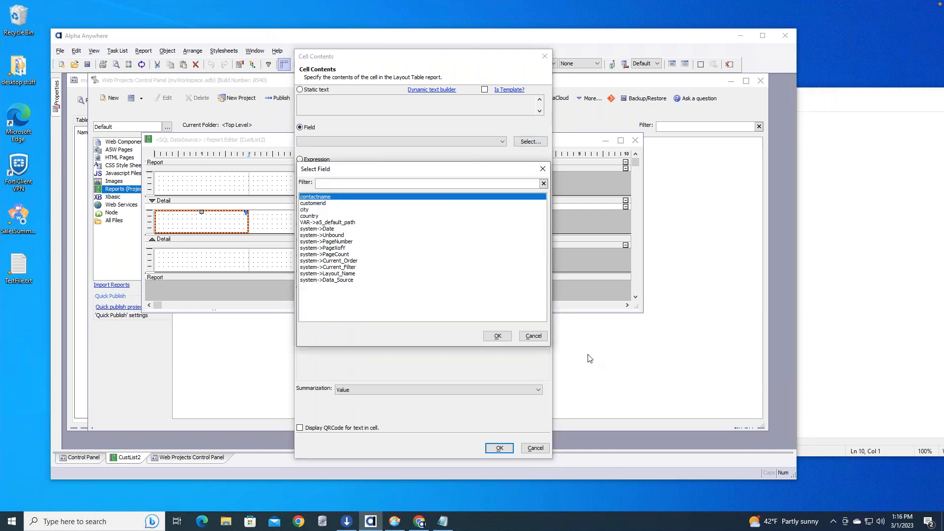
pyautogui.click(497, 336)
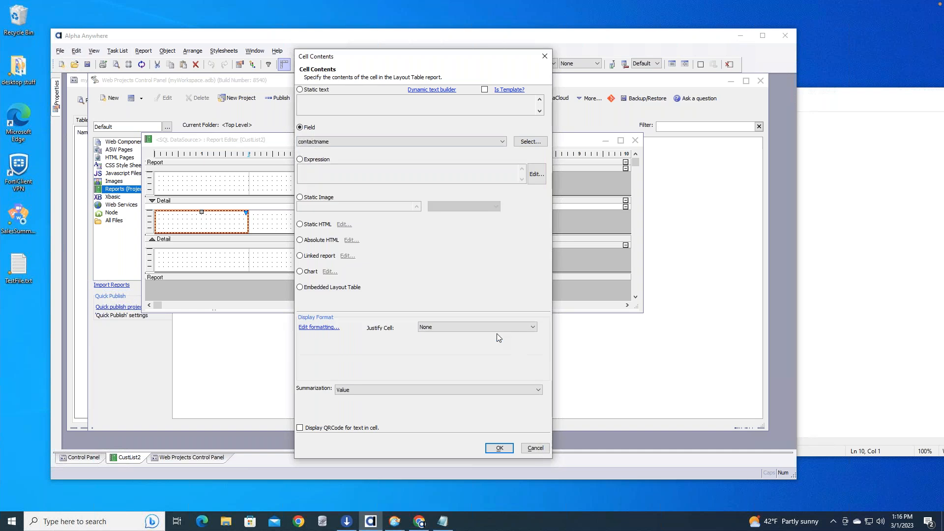
pyautogui.click(502, 449)
# Step: Bind the second cell of the Detail row to the city field
pyautogui.click(318, 224)
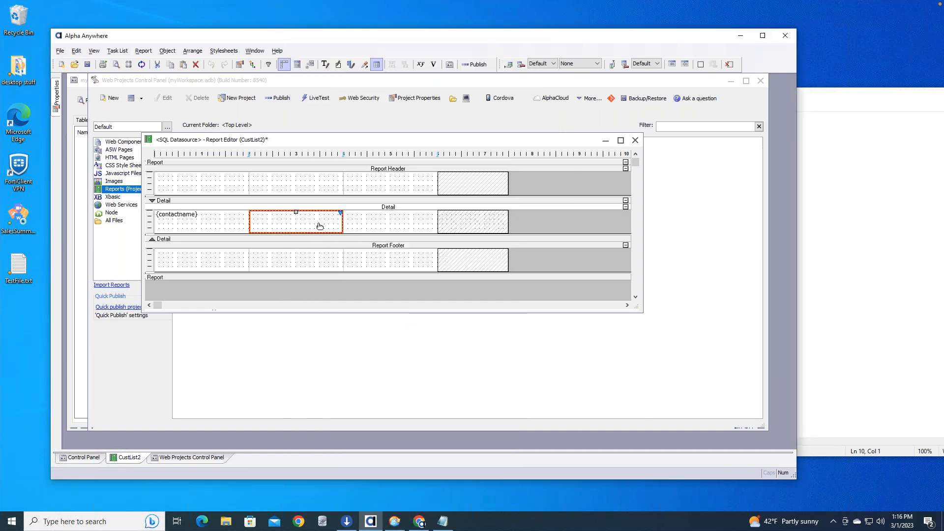
pyautogui.rightClick(321, 225)
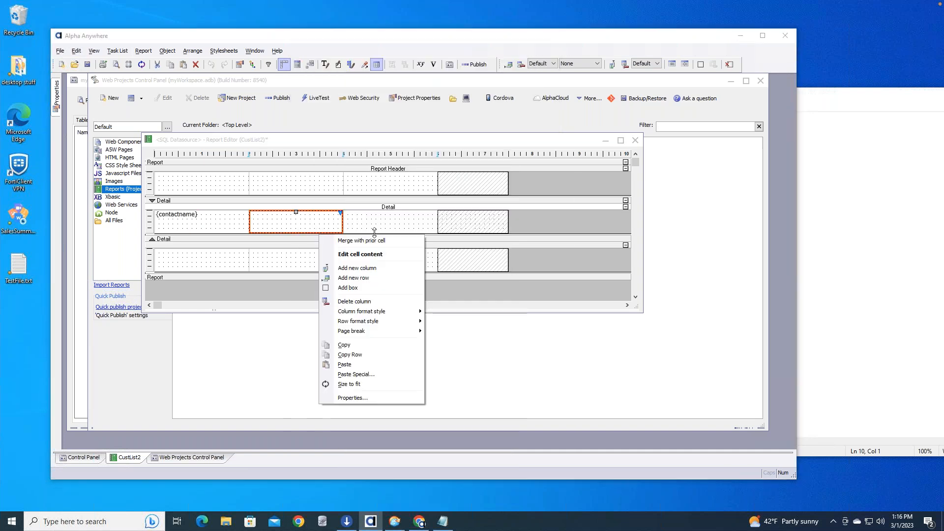
pyautogui.click(360, 255)
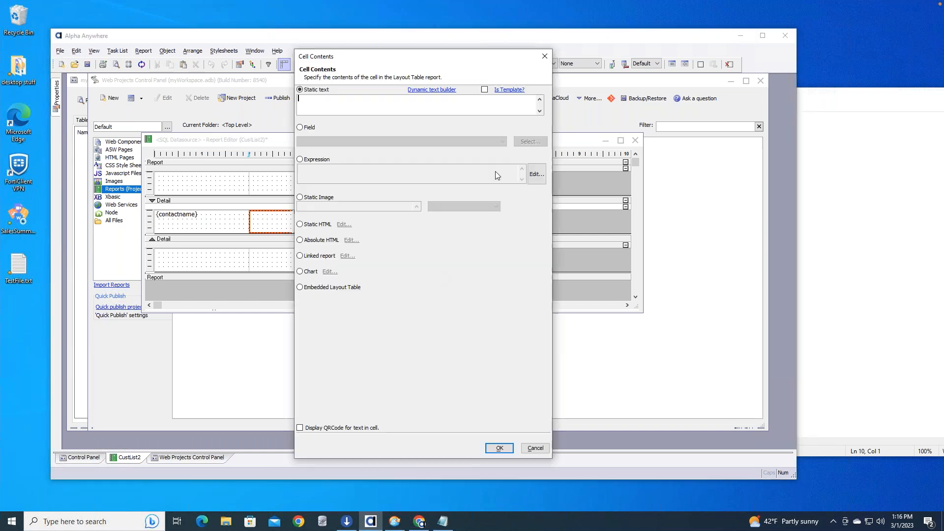
pyautogui.click(300, 128)
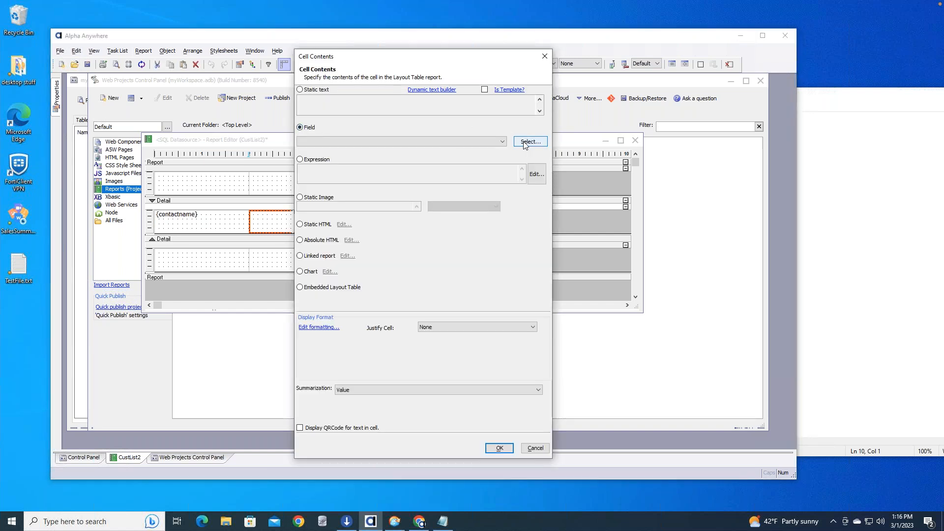
pyautogui.click(526, 143)
pyautogui.click(315, 210)
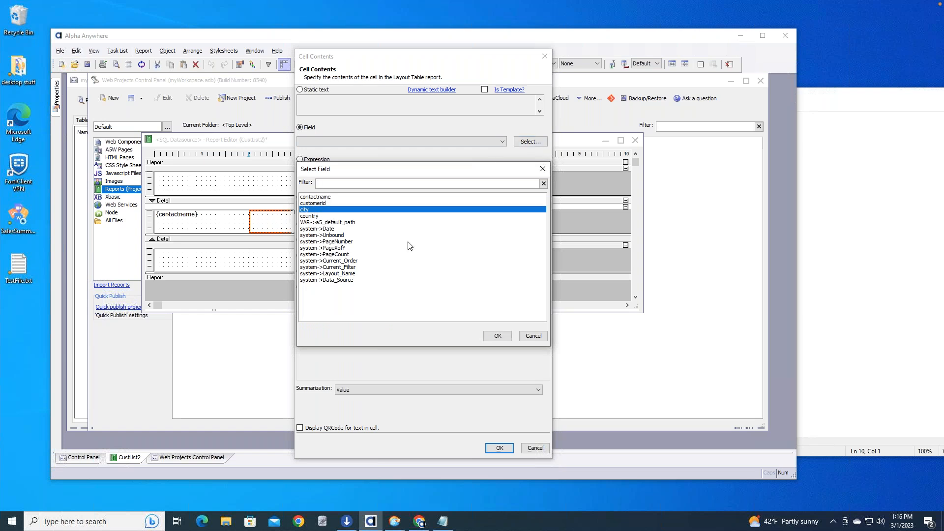
pyautogui.click(498, 336)
pyautogui.click(499, 448)
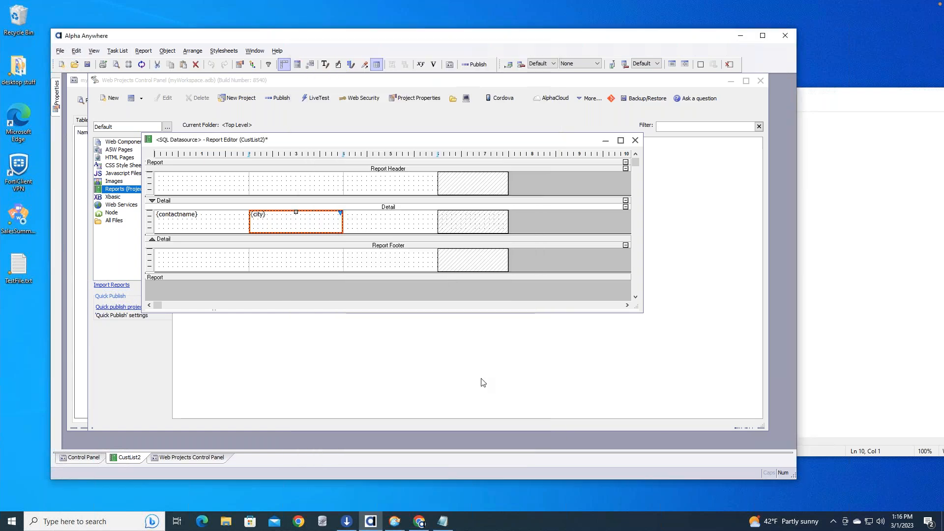
# Step: Bind the third cell of the Detail row to the country field
pyautogui.click(382, 225)
pyautogui.rightClick(382, 225)
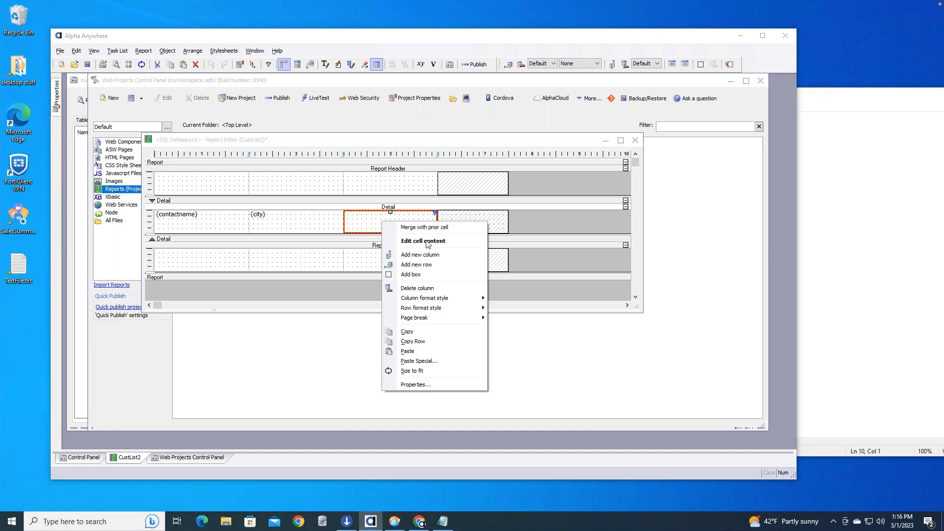
pyautogui.click(427, 242)
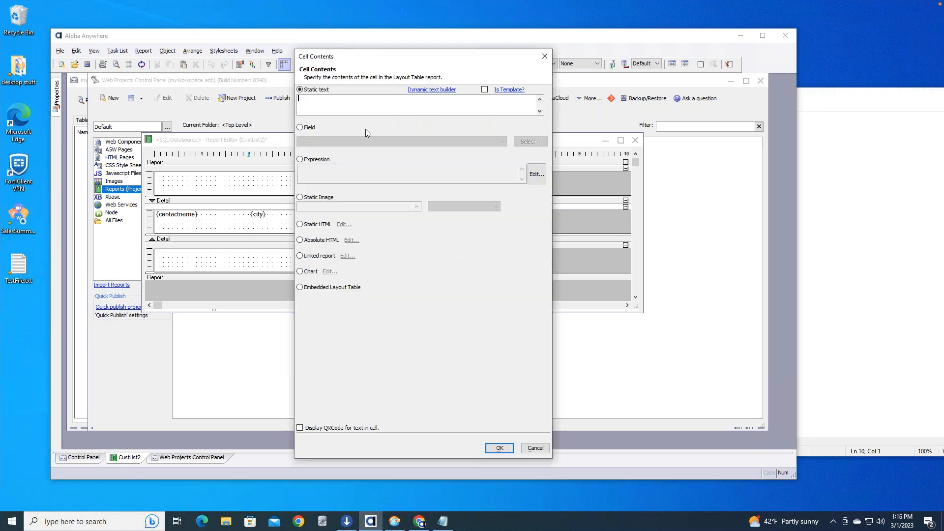
pyautogui.click(305, 129)
pyautogui.click(530, 142)
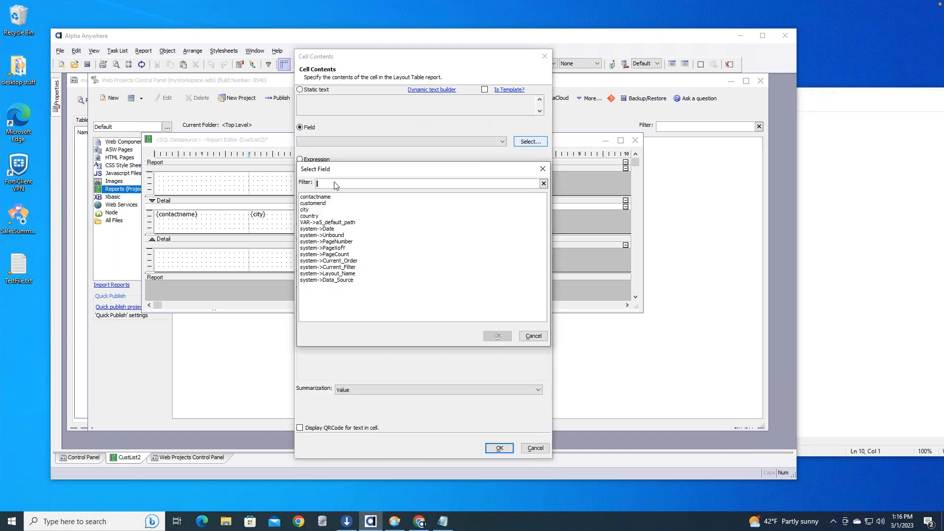
pyautogui.click(328, 217)
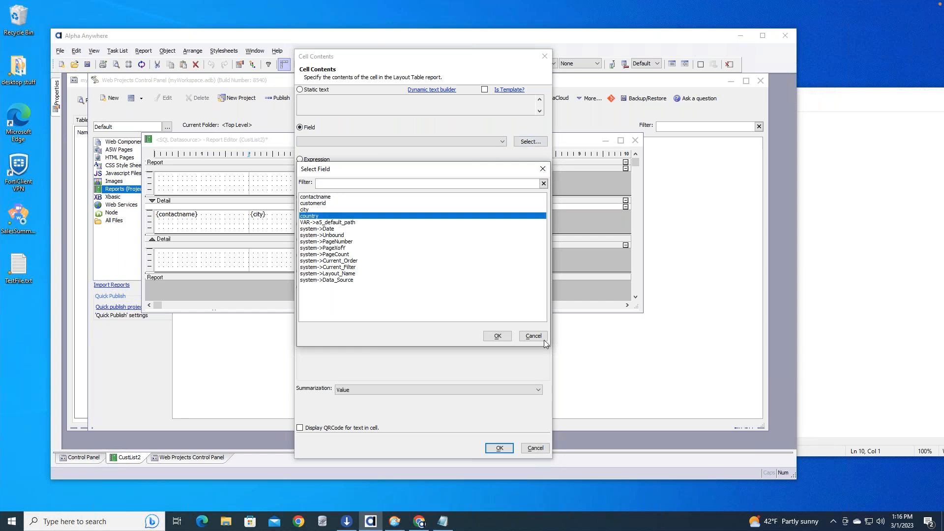
pyautogui.click(497, 336)
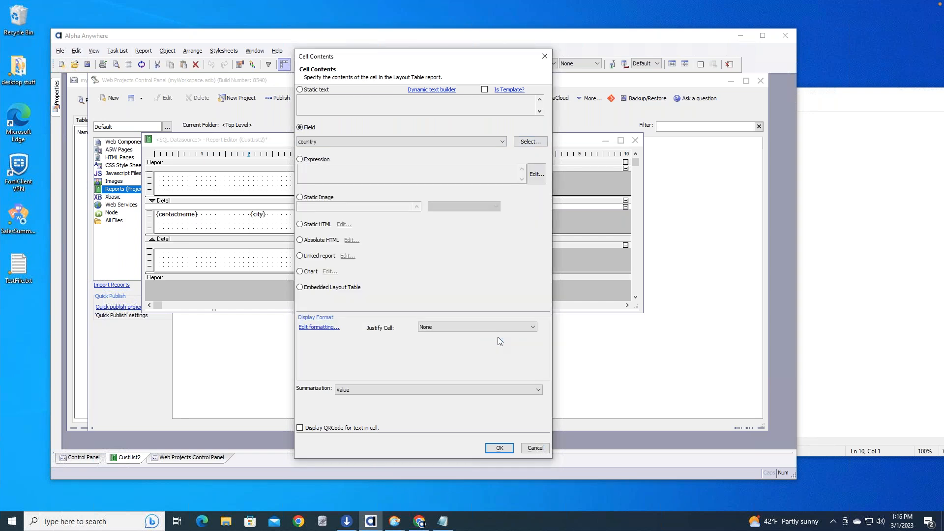
pyautogui.click(499, 448)
# Step: Save the CustList2 report and preview it from the first to the last page, then return to the report design
pyautogui.click(277, 262)
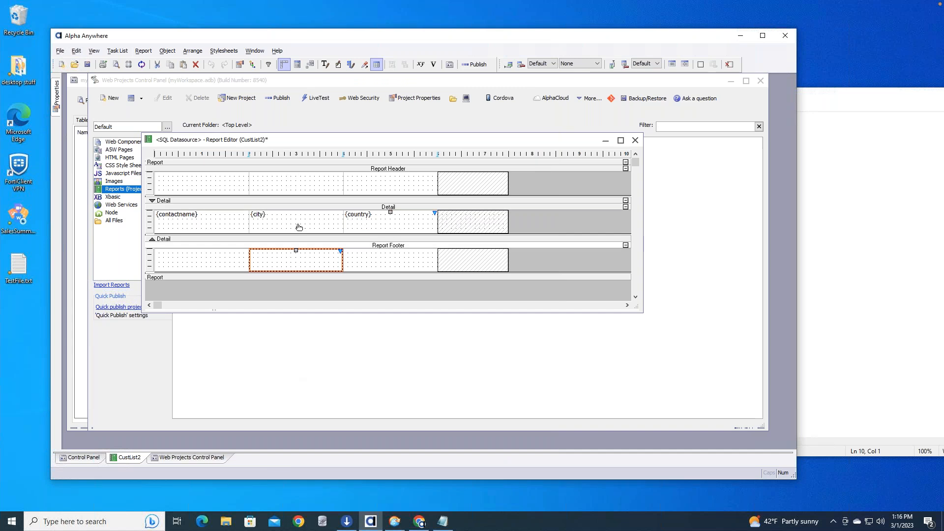
pyautogui.click(87, 65)
pyautogui.click(115, 66)
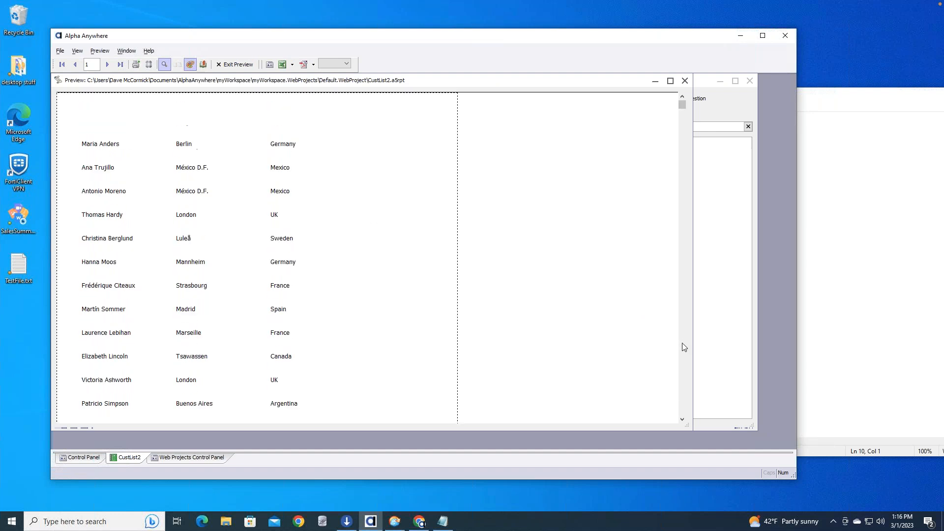
pyautogui.scroll(-3, 683, 343)
pyautogui.click(120, 65)
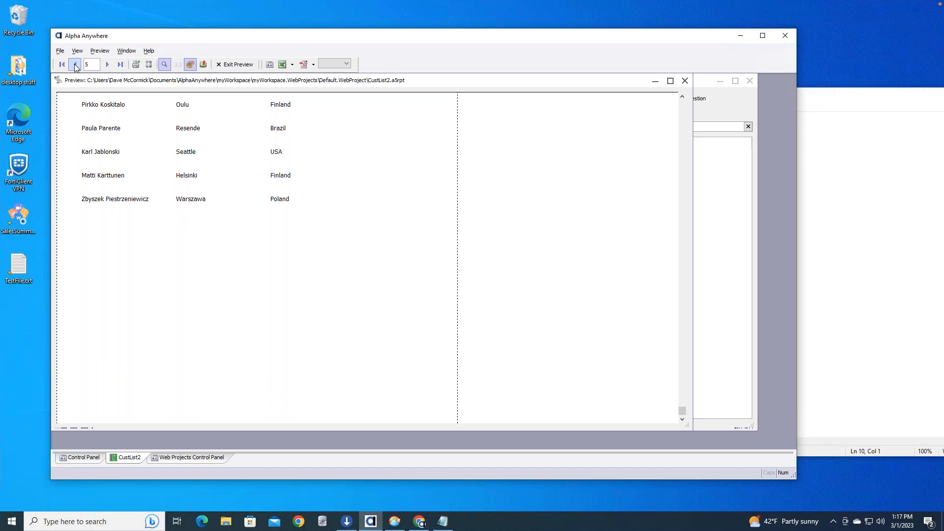
pyautogui.click(685, 81)
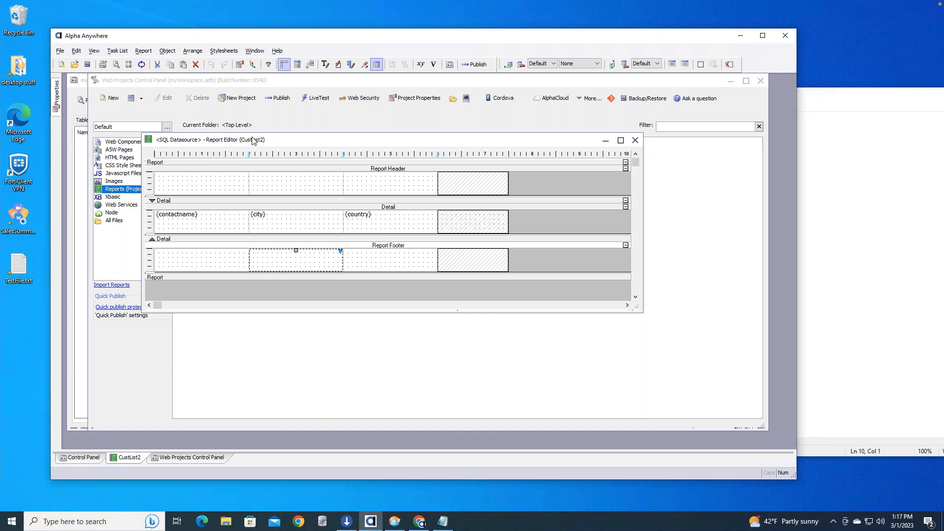
# Step: Filter the records that the CustList2 report prints with the expression Country="Germany"
pyautogui.click(268, 64)
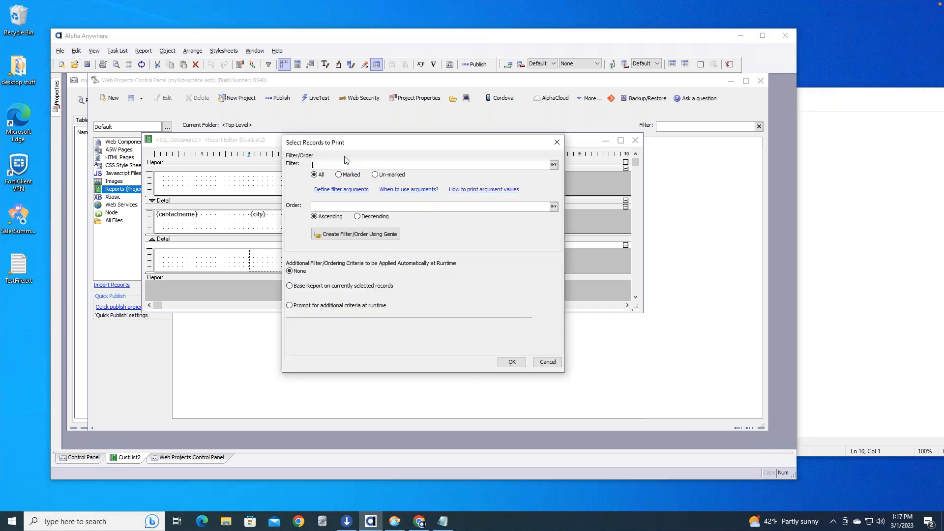
pyautogui.click(553, 165)
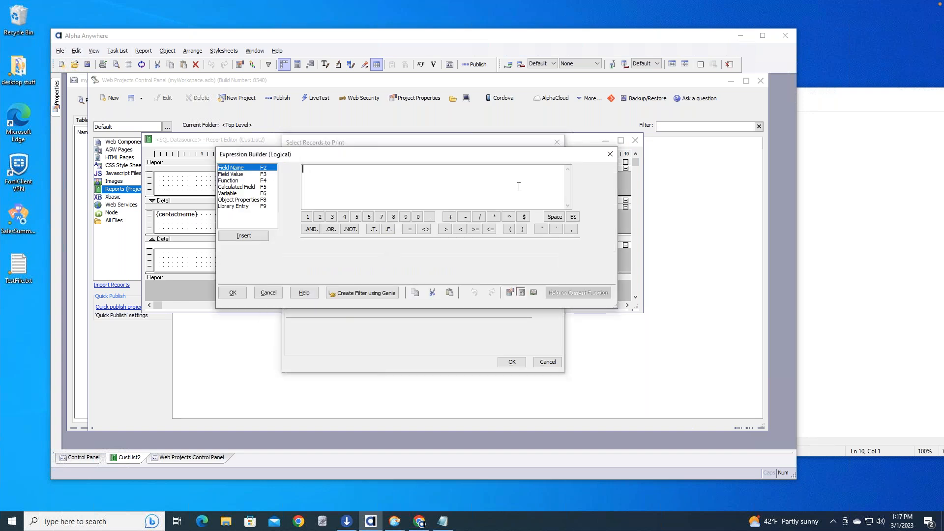
pyautogui.doubleClick(254, 168)
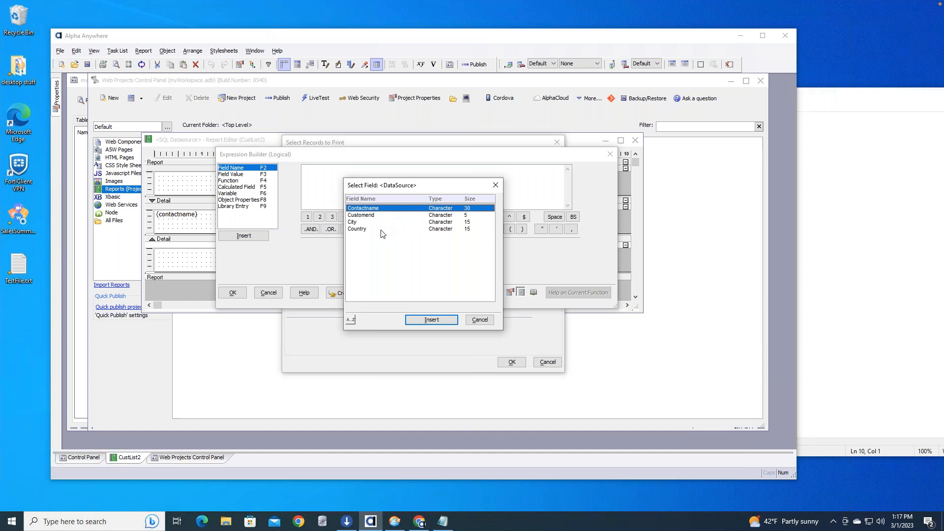
pyautogui.doubleClick(382, 229)
pyautogui.write('=')
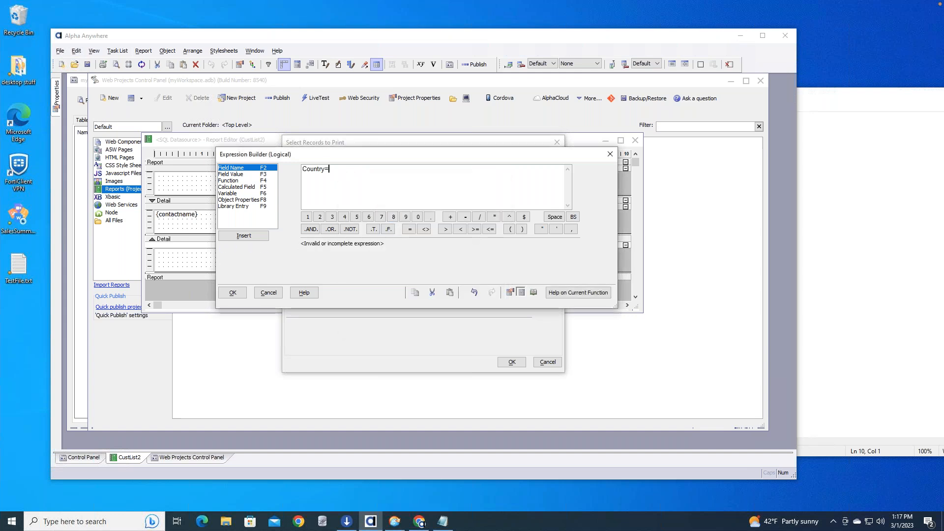
pyautogui.write('"Germany"')
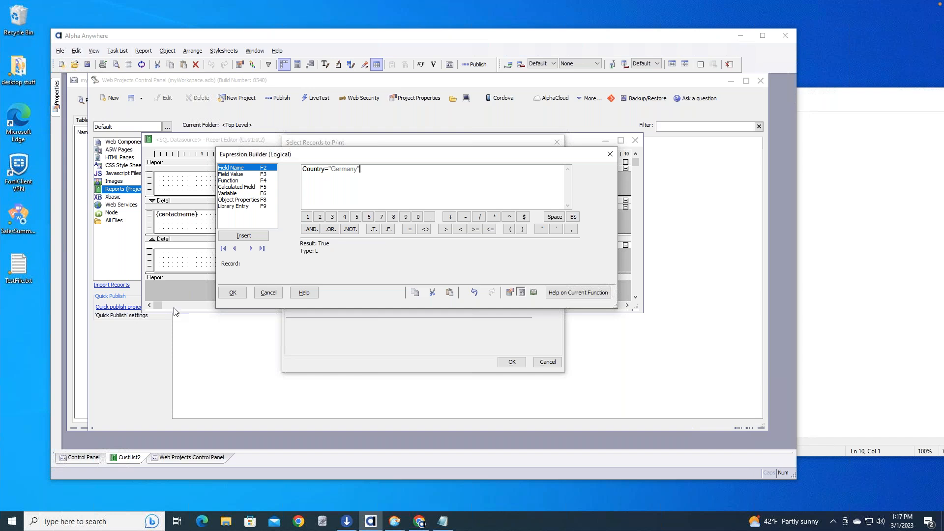
pyautogui.click(233, 292)
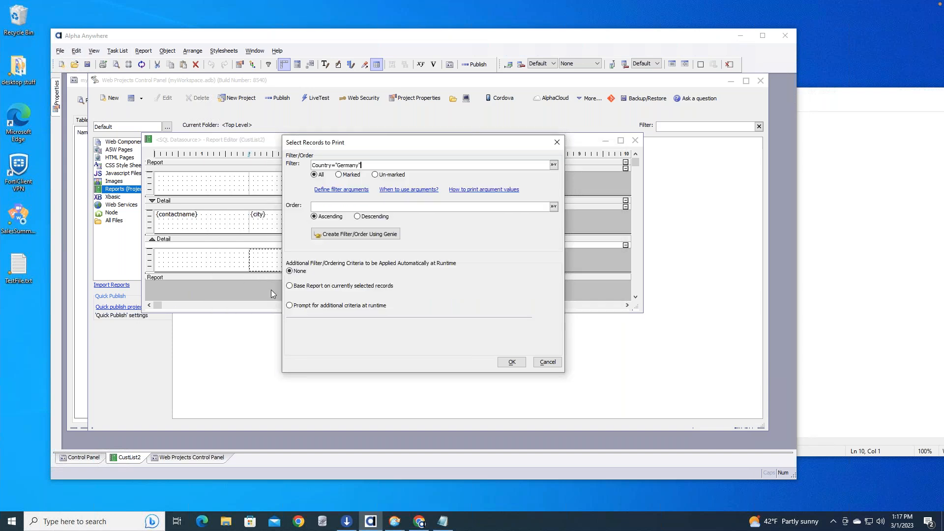
pyautogui.click(512, 362)
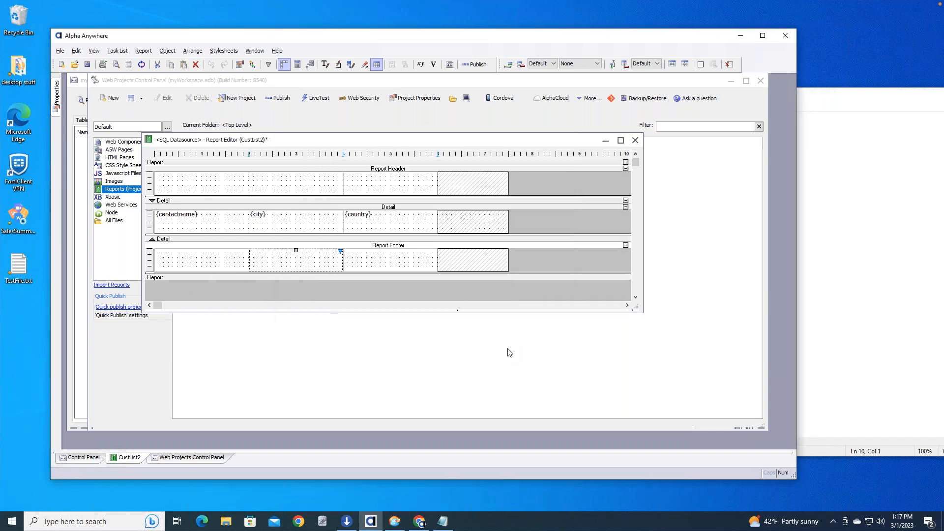
# Step: Preview the filtered CustList2 report and return to the country cell in the report design
pyautogui.click(116, 66)
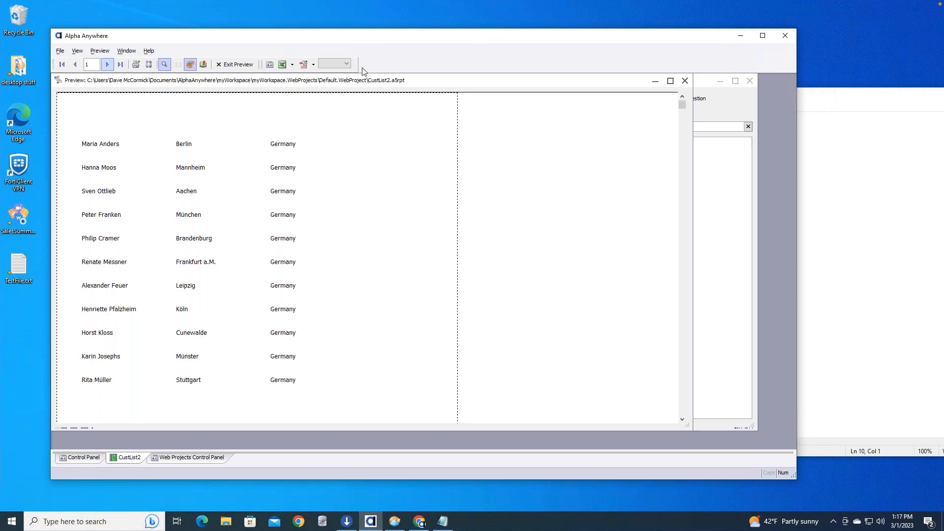
pyautogui.click(685, 80)
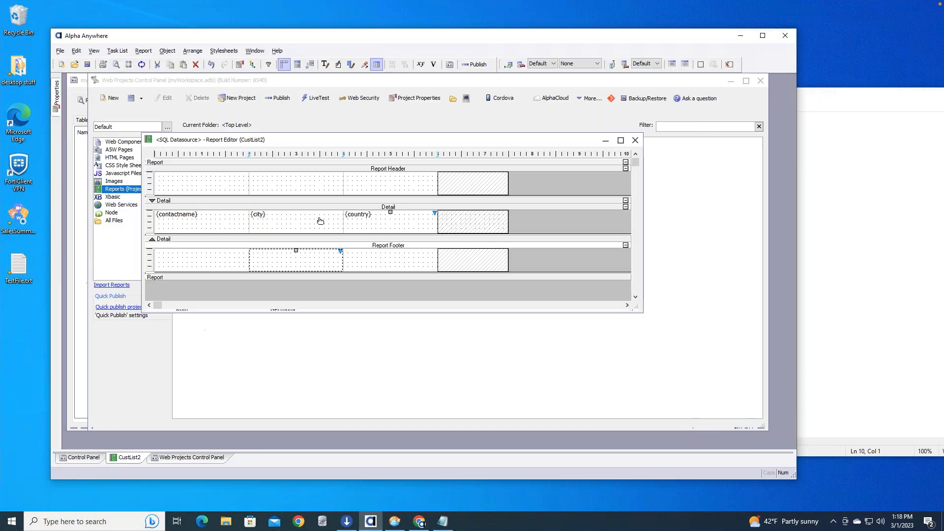
pyautogui.click(358, 214)
# Step: Empty the filter in Select Records to Print, leave the dialog and close the CustList2 report
pyautogui.click(269, 64)
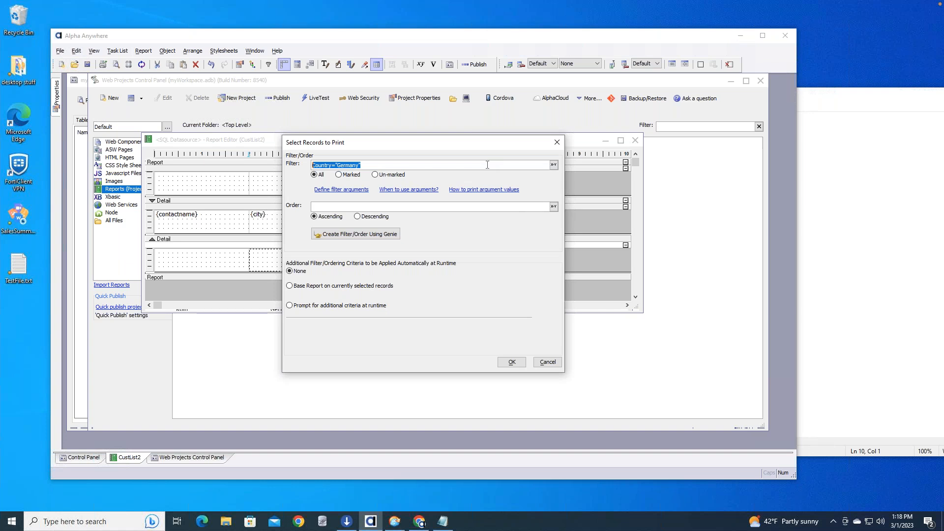
pyautogui.press('BackSpace')
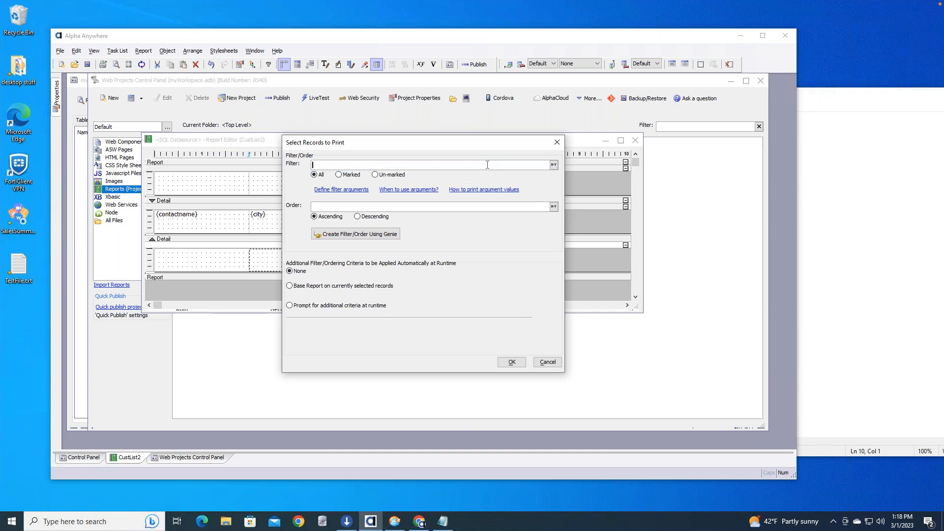
pyautogui.click(548, 363)
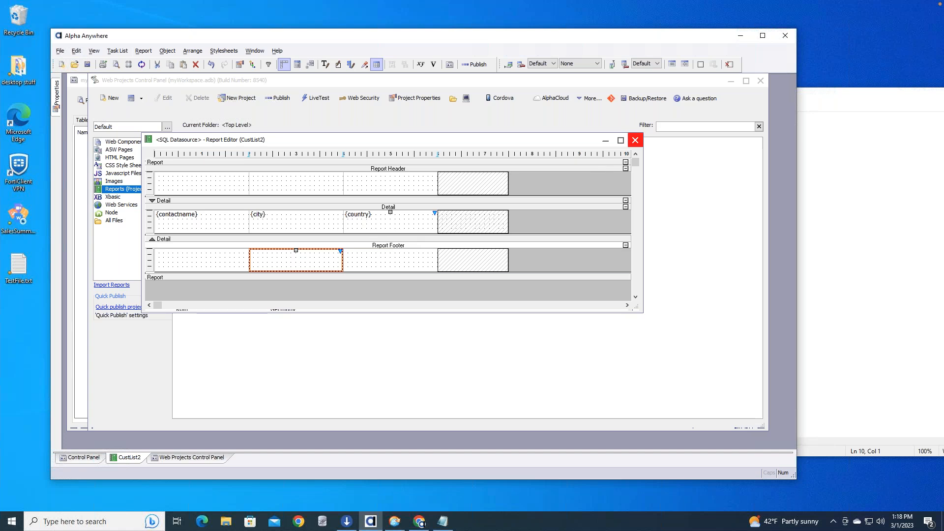
pyautogui.click(635, 140)
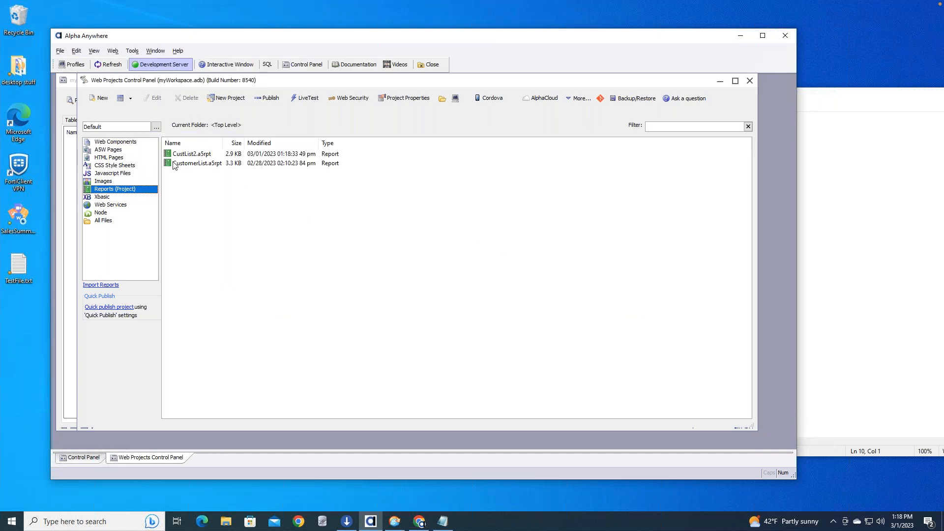
# Step: Open the ad hoc DataSource of the CustList2 report for editing and go on to its SQL SELECT statement
pyautogui.click(176, 156)
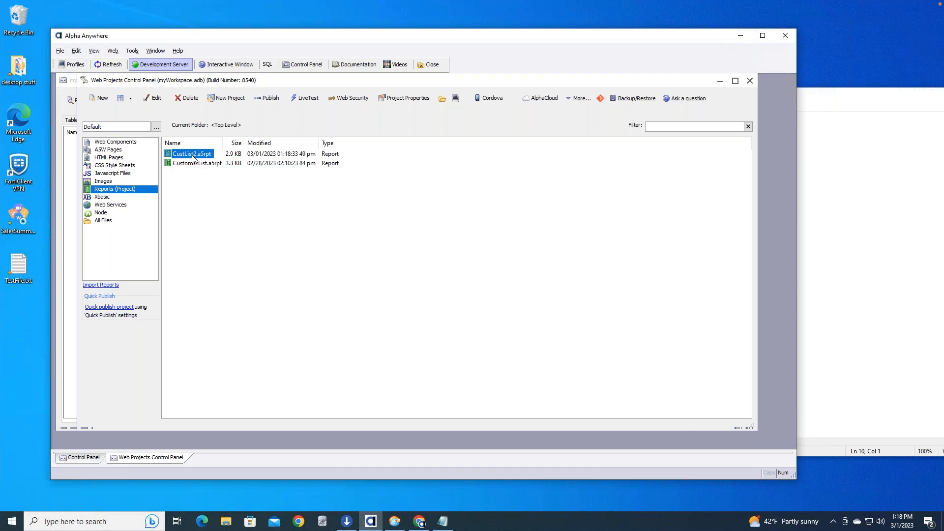
pyautogui.click(220, 205)
pyautogui.click(191, 156)
pyautogui.rightClick(191, 155)
pyautogui.moveTo(261, 176)
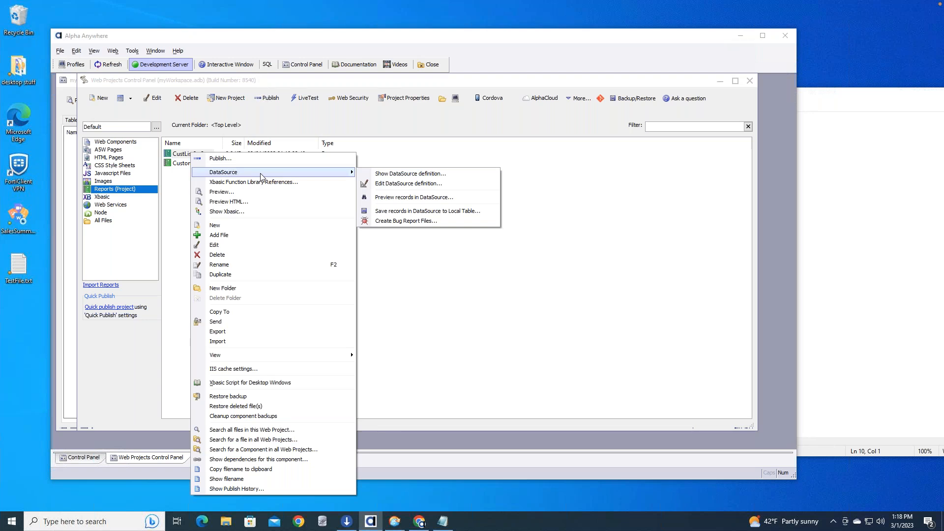
pyautogui.click(402, 185)
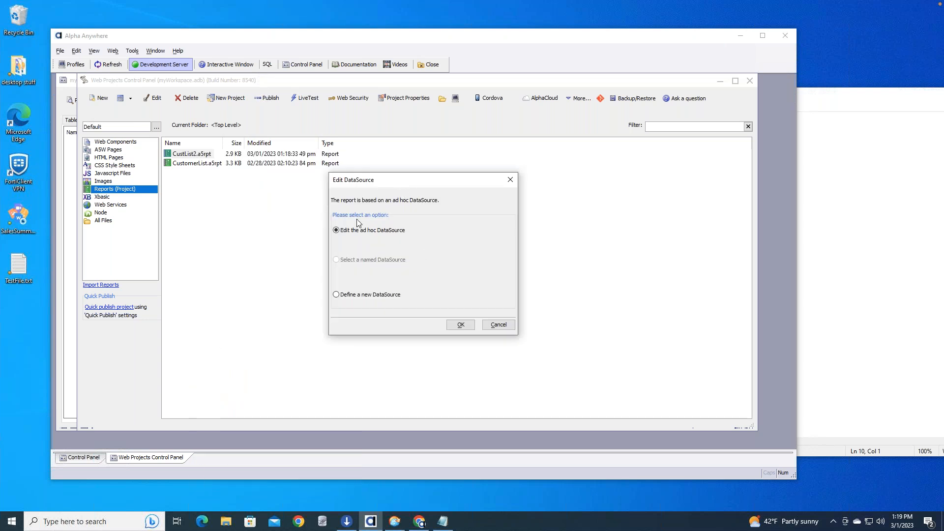
pyautogui.click(461, 324)
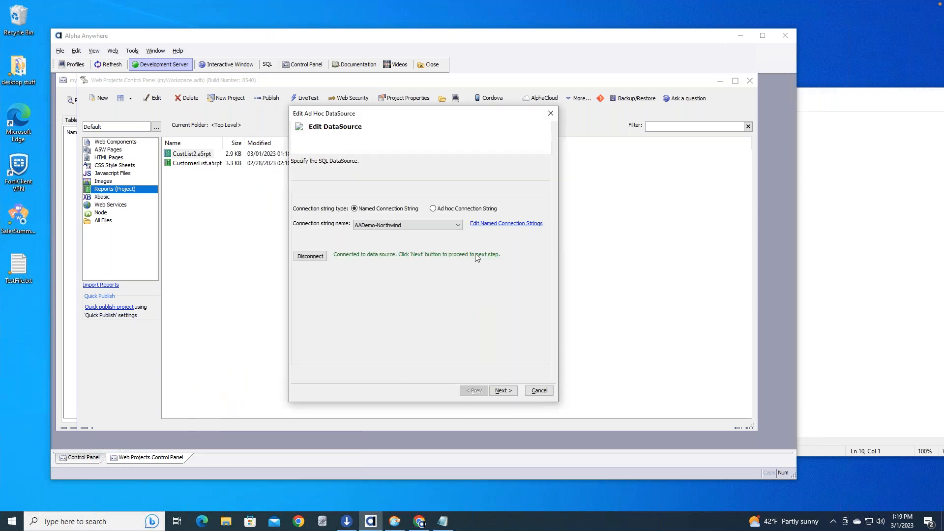
pyautogui.click(502, 390)
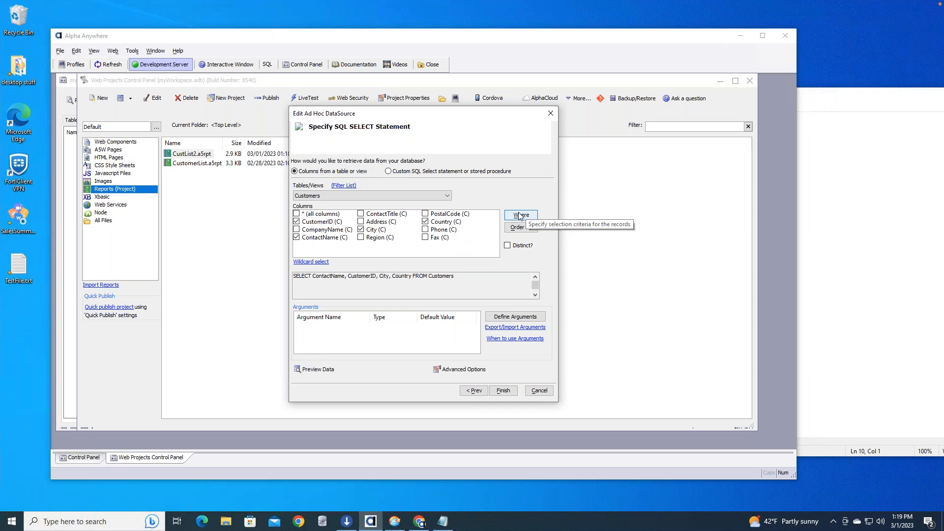
# Step: Define a Character argument named whichCountry for the report's DataSource
pyautogui.click(507, 321)
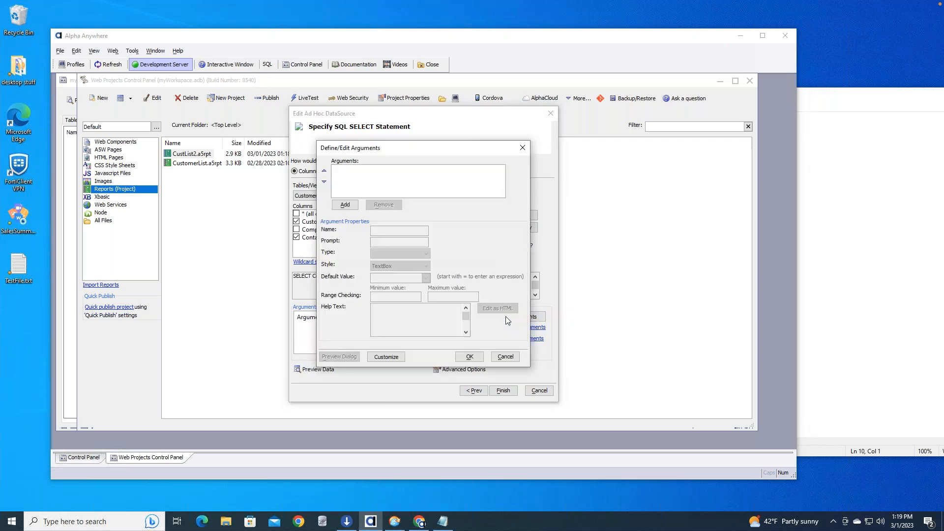
pyautogui.click(346, 205)
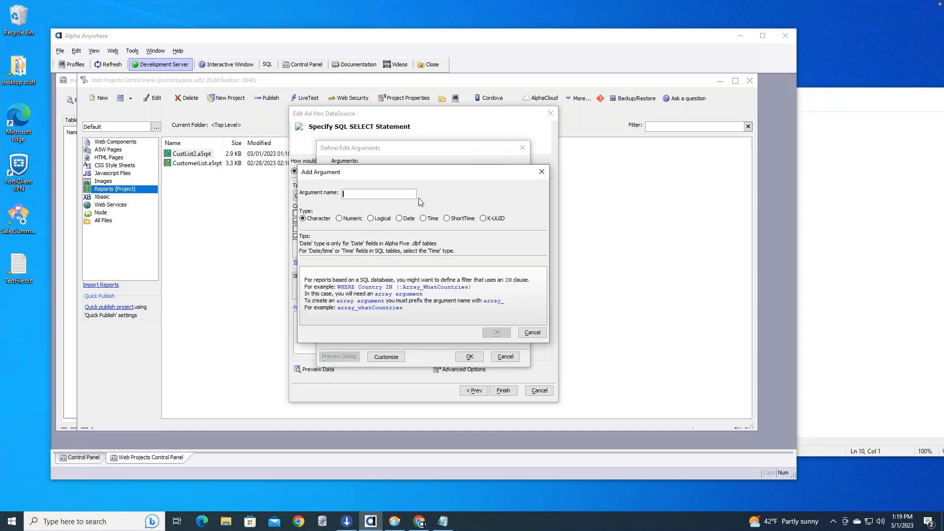
pyautogui.write('whichCountry')
pyautogui.click(497, 333)
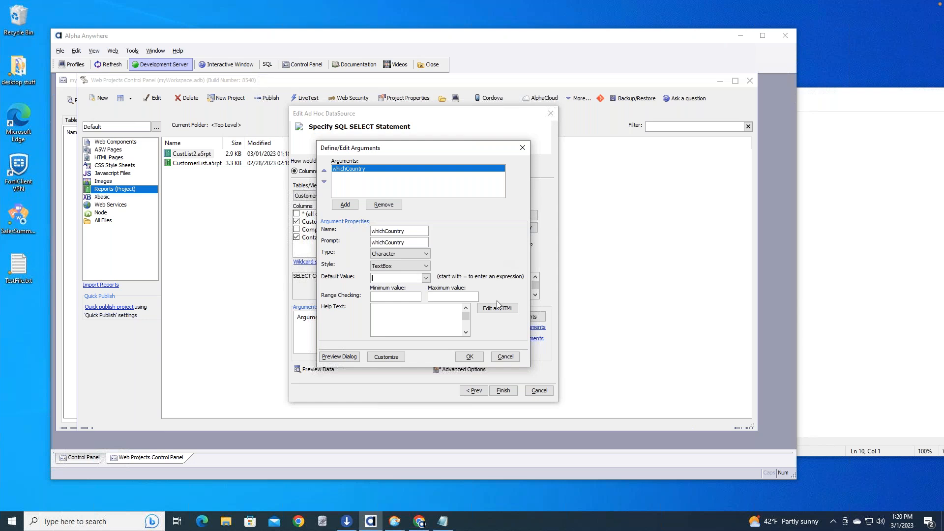
pyautogui.click(470, 356)
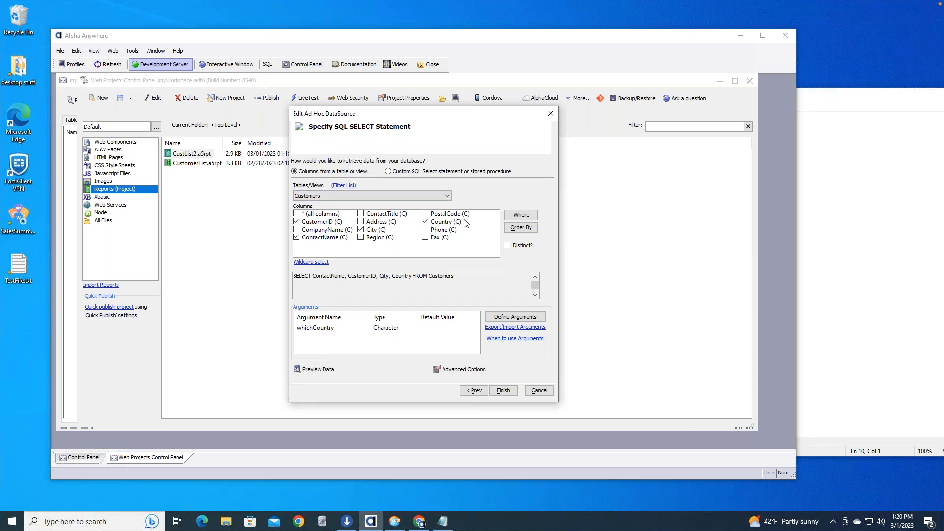
# Step: Add a WHERE condition that Country is equal to the argument :whichCountry, and finish editing the DataSource
pyautogui.click(522, 216)
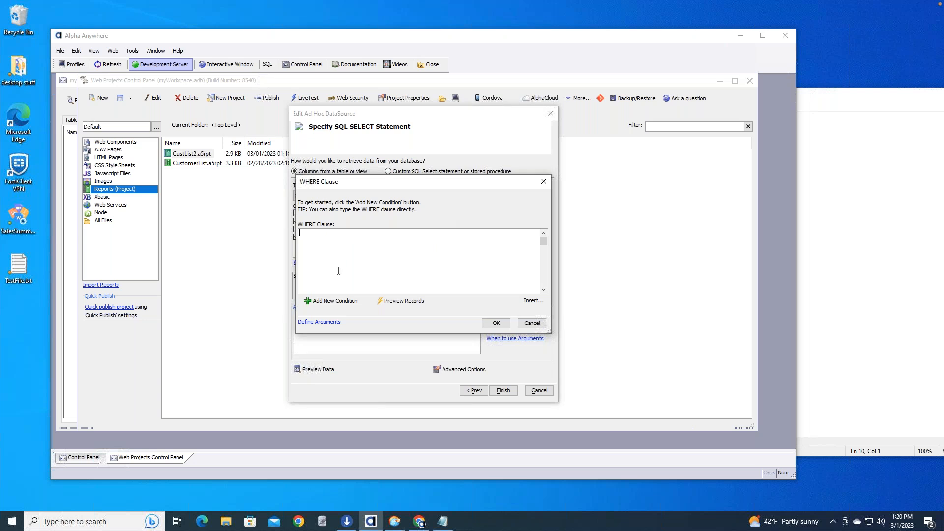
pyautogui.click(337, 300)
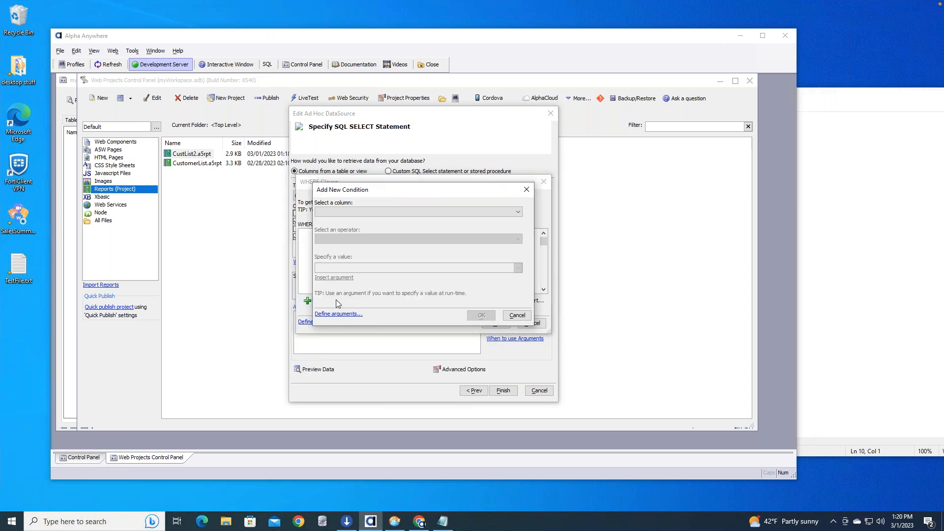
pyautogui.click(471, 212)
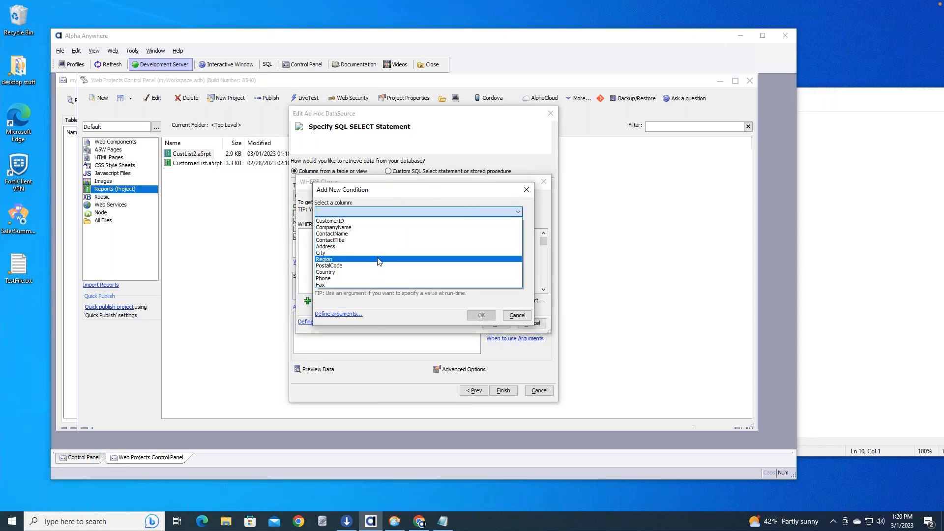
pyautogui.click(366, 276)
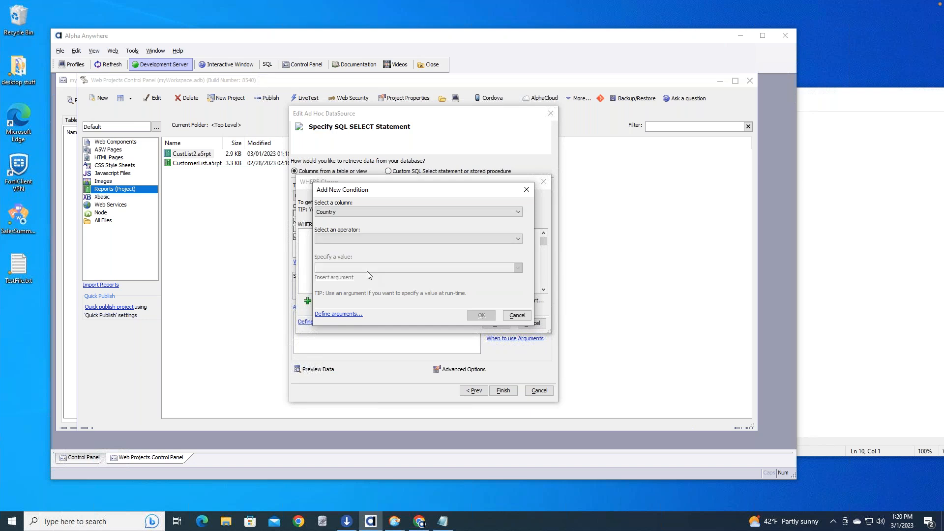
pyautogui.click(327, 238)
pyautogui.click(355, 248)
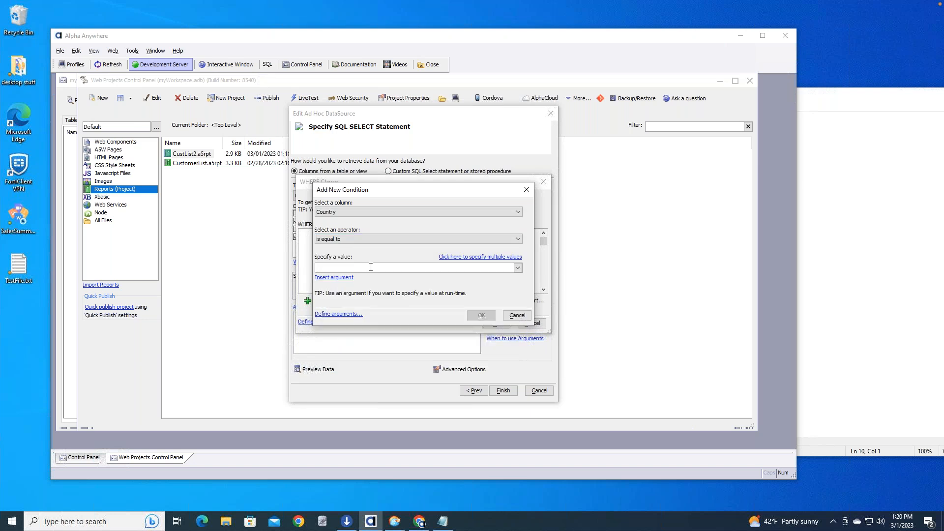
pyautogui.click(517, 268)
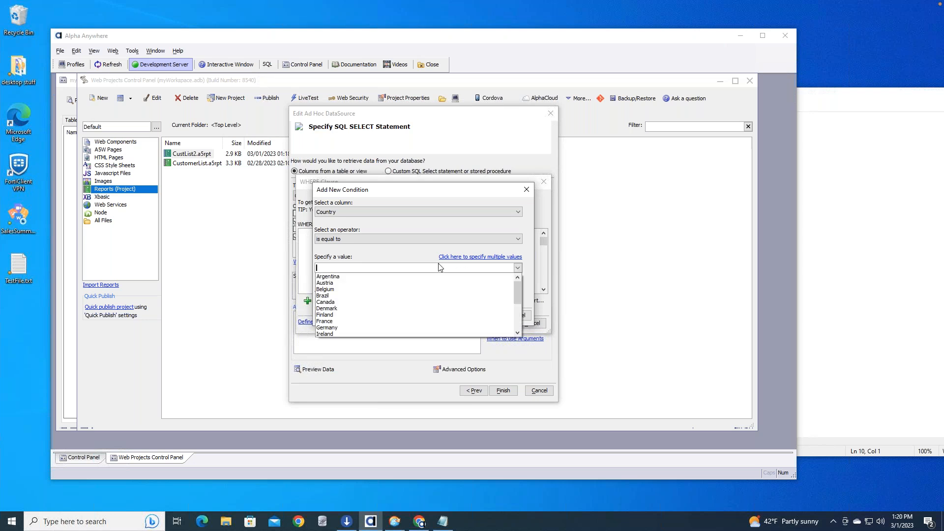
pyautogui.click(384, 256)
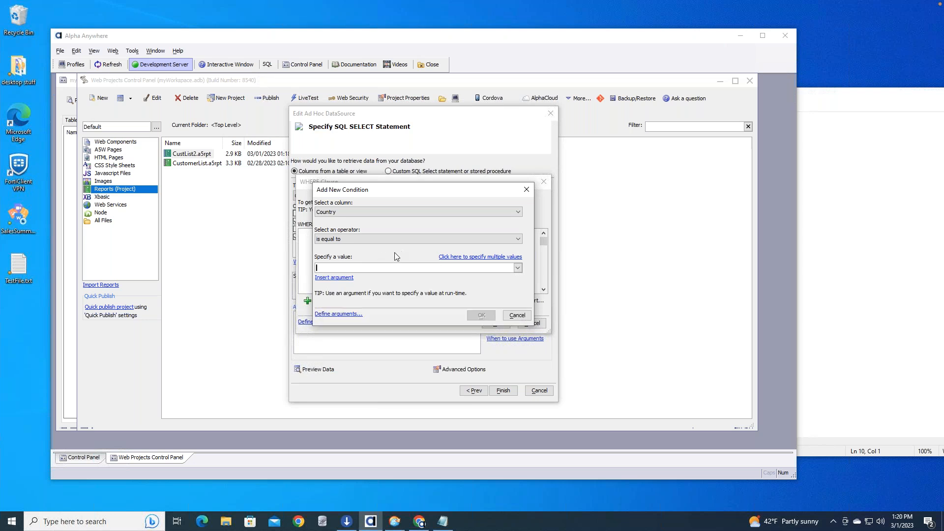
pyautogui.click(344, 278)
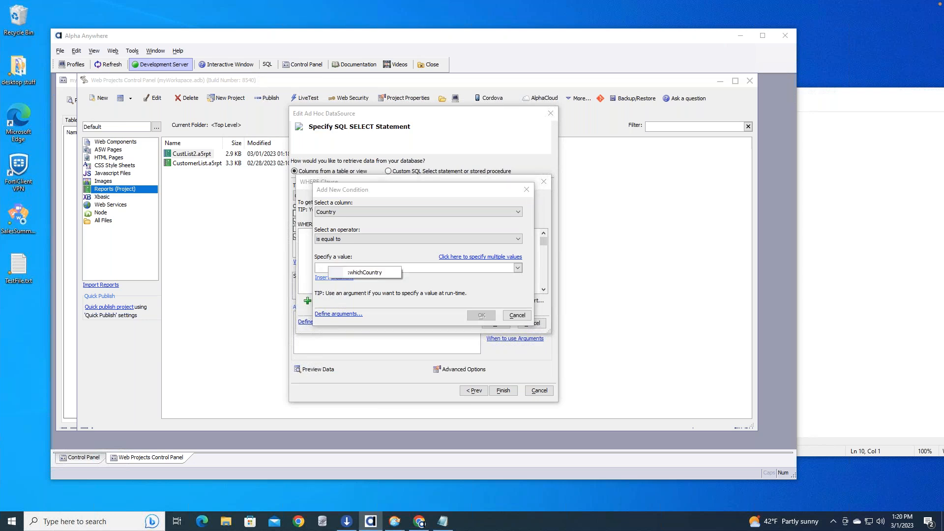
pyautogui.click(363, 273)
pyautogui.click(480, 317)
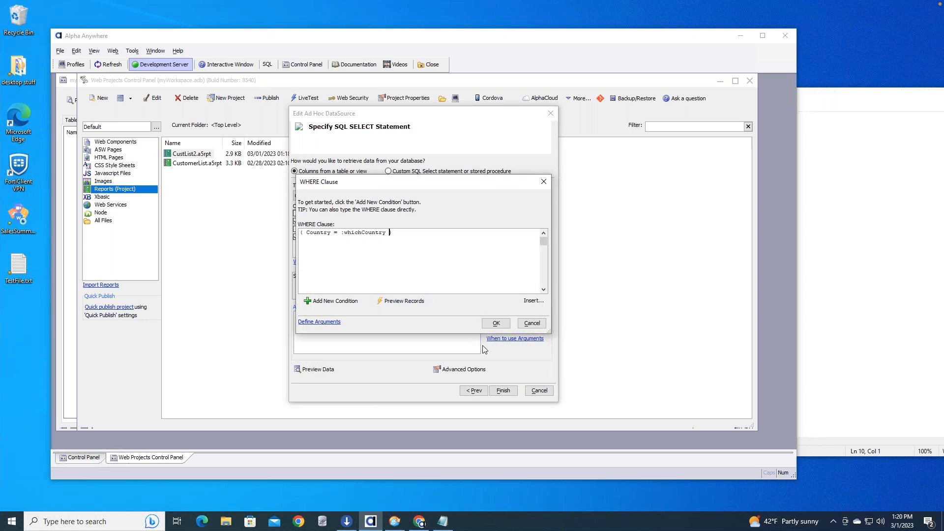
pyautogui.click(497, 323)
pyautogui.click(503, 390)
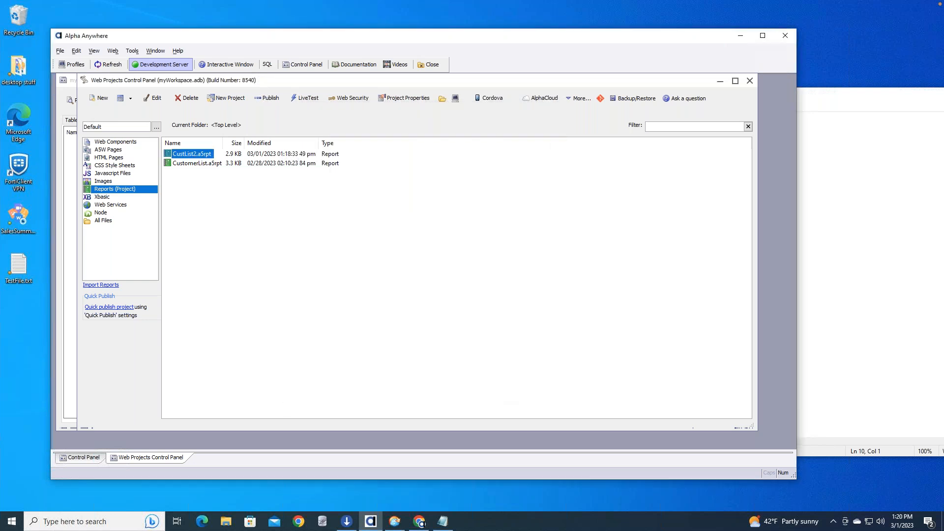
# Step: Reopen the CustList2 report and preview it with Germany as the whichCountry argument value
pyautogui.doubleClick(198, 155)
pyautogui.click(405, 291)
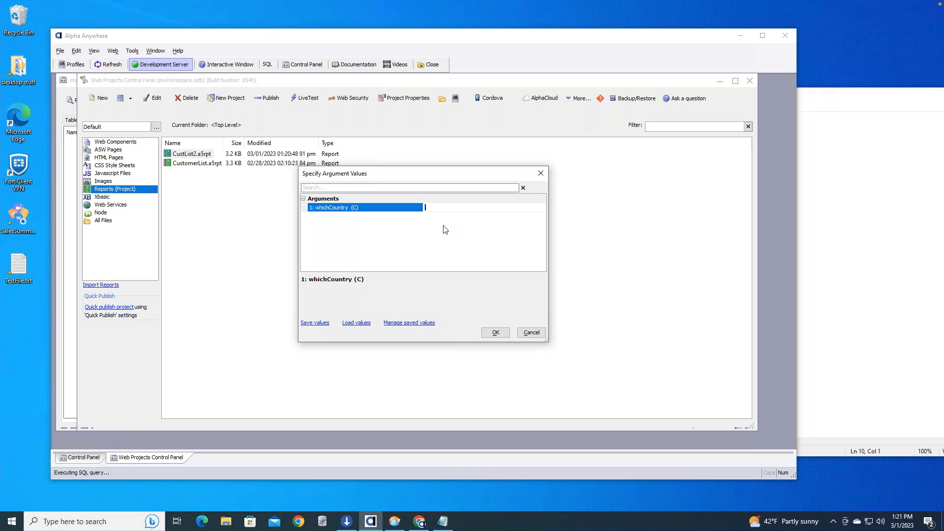
pyautogui.write('Germany')
pyautogui.click(501, 333)
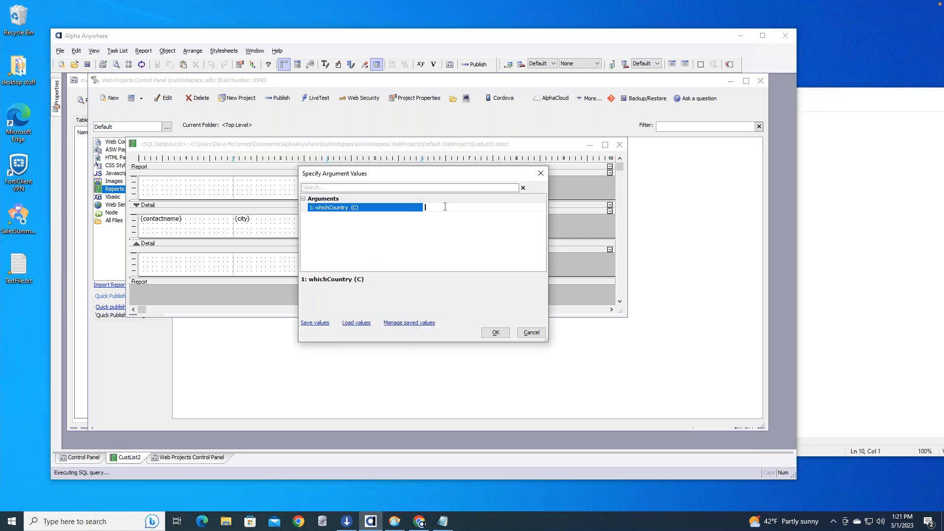
pyautogui.write('Germany')
pyautogui.click(496, 333)
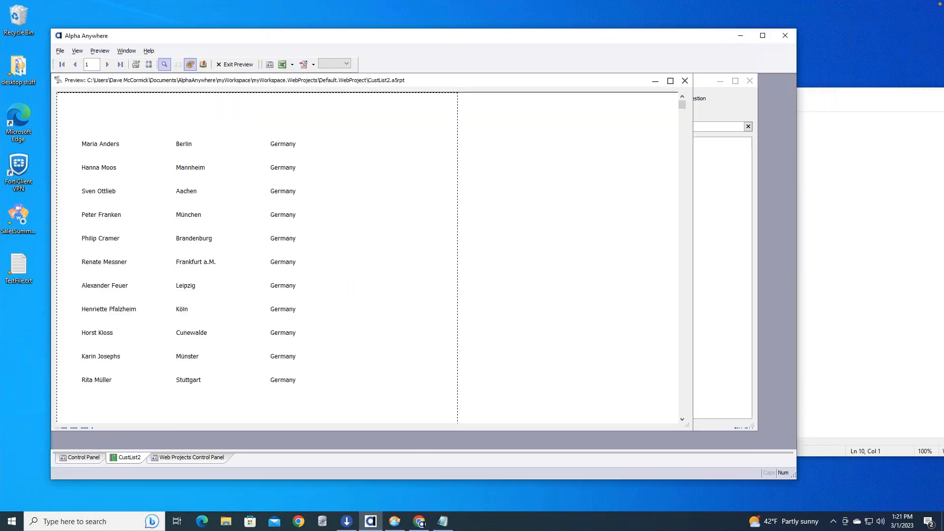
# Step: Close the Germany preview, then try previewing the CustList2 report with France as the whichCountry argument value
pyautogui.scroll(-1, 343, 226)
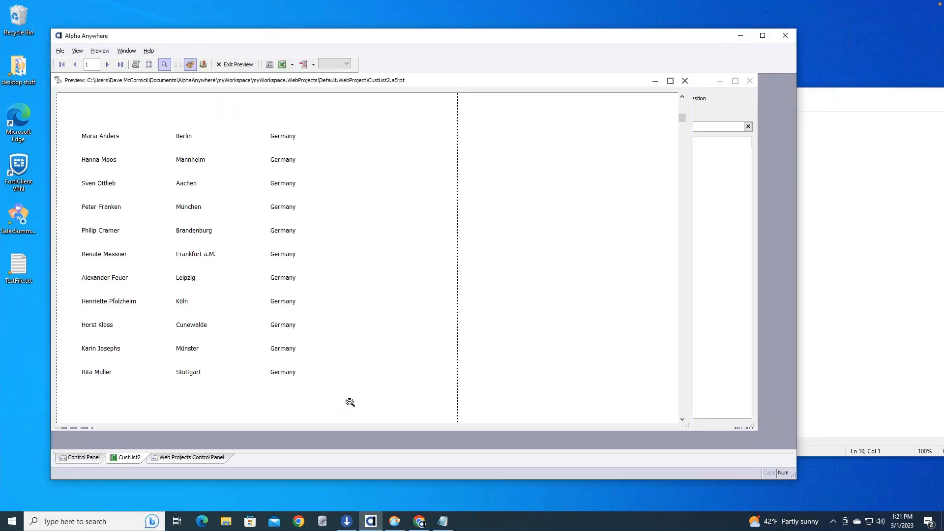
pyautogui.click(685, 81)
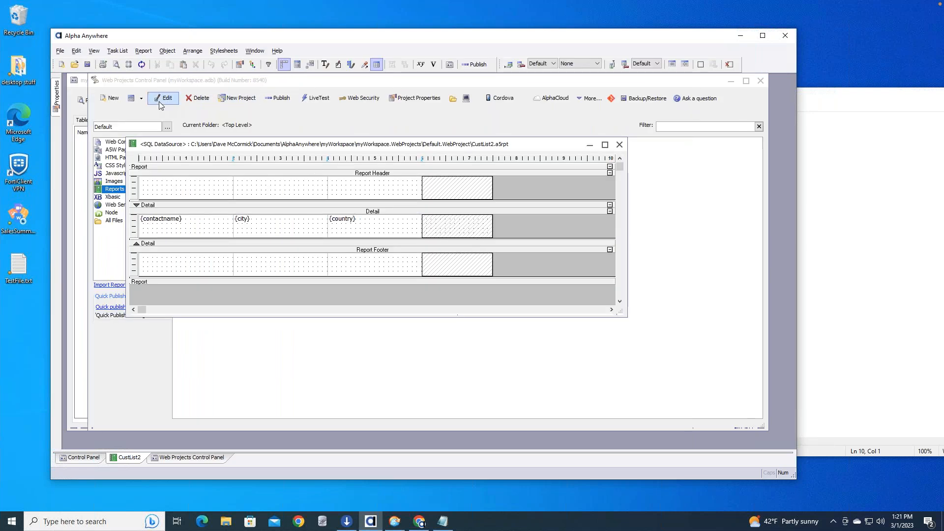
pyautogui.click(116, 65)
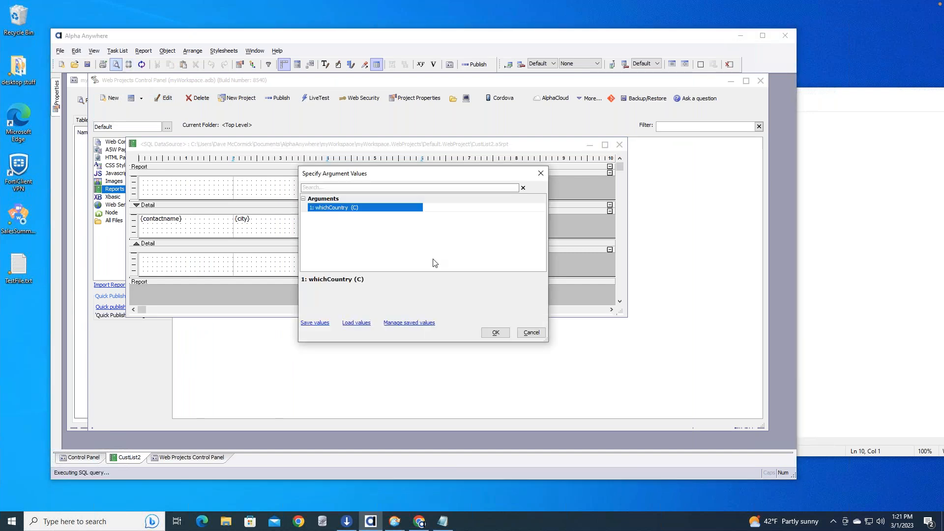
pyautogui.click(439, 208)
pyautogui.write('Fr4an')
pyautogui.press('BackSpace')
pyautogui.press('BackSpace')
pyautogui.press('BackSpace')
pyautogui.press('BackSpace')
pyautogui.press('BackSpace')
pyautogui.write('ance')
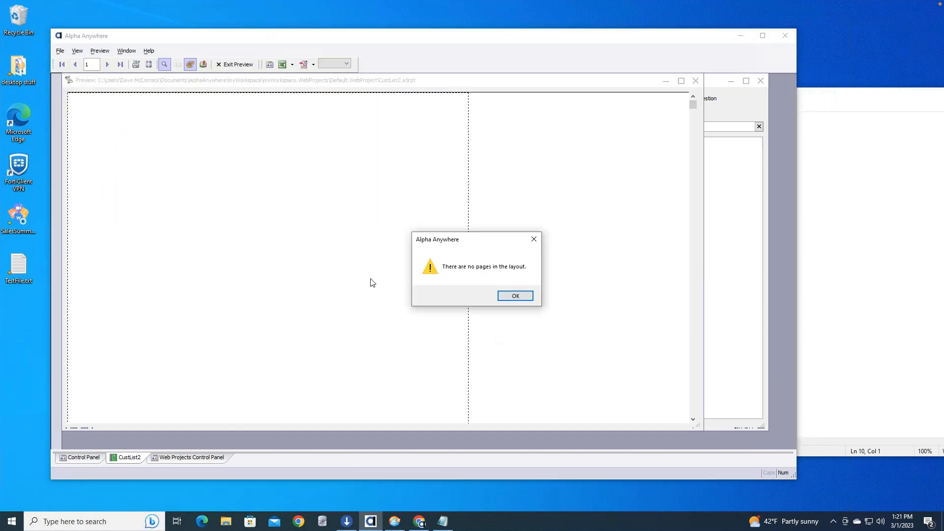
pyautogui.click(502, 297)
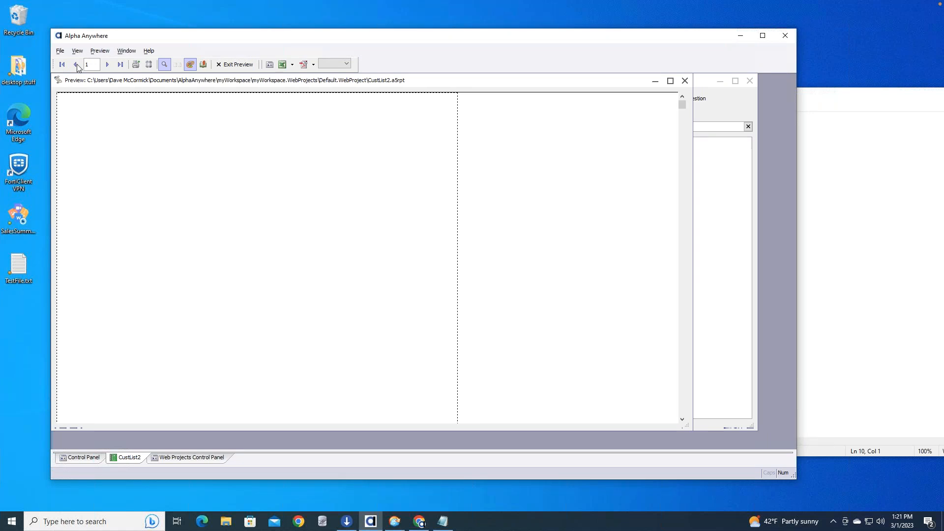
pyautogui.click(685, 80)
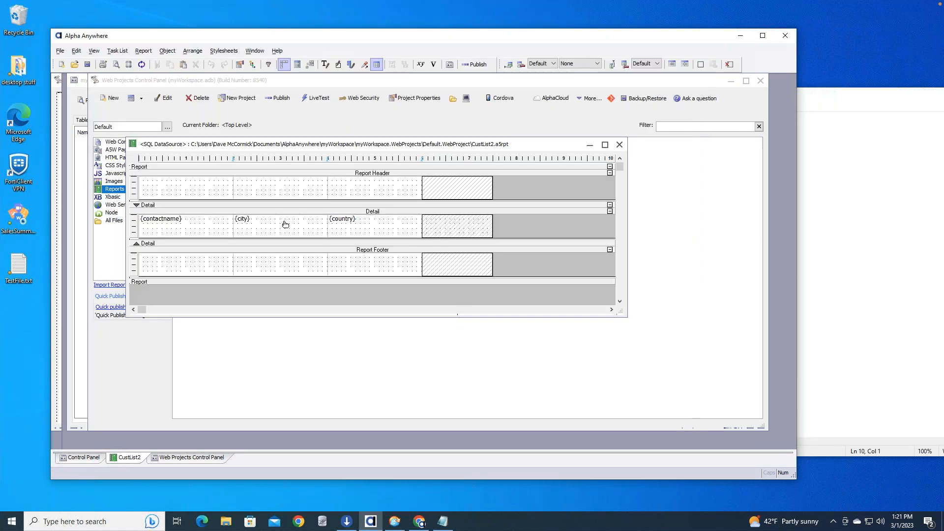
# Step: Run the report preview once more with whichCountry set to France, and return to the report layout
pyautogui.click(117, 63)
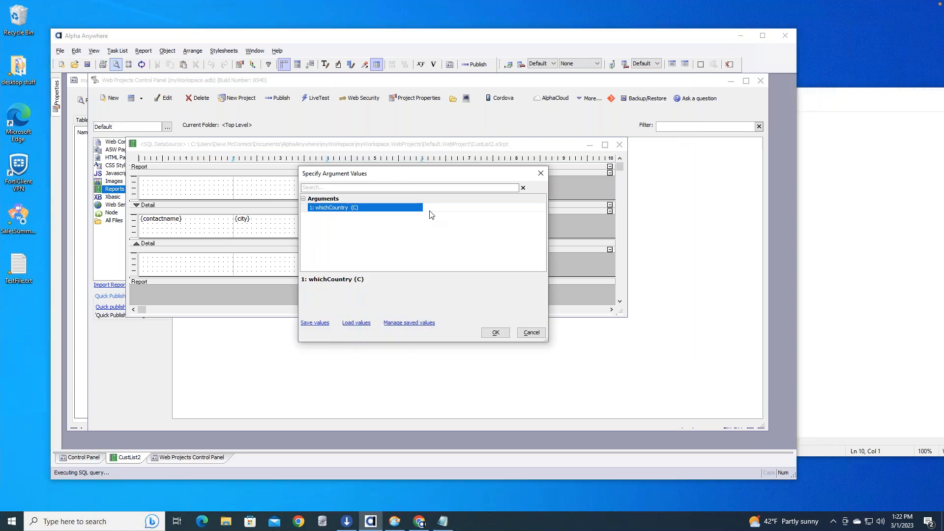
pyautogui.write('France')
pyautogui.press('Return')
pyautogui.click(495, 333)
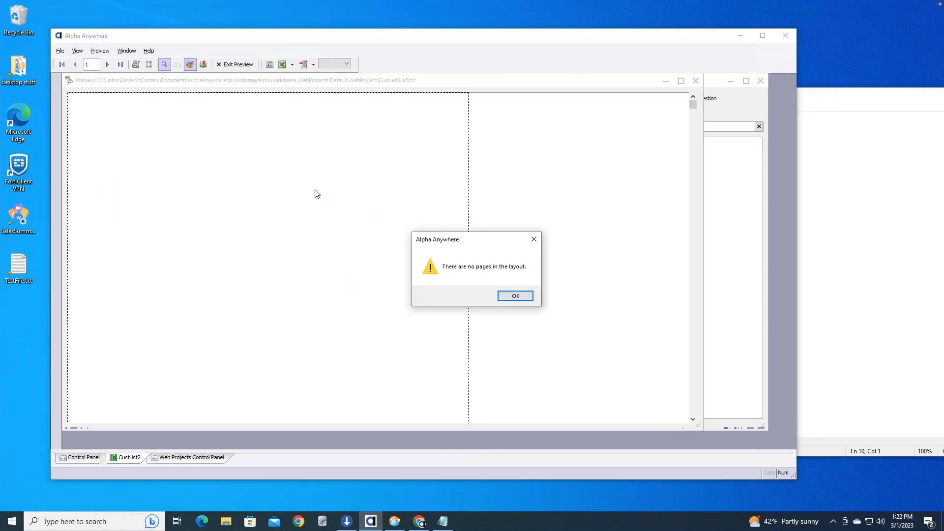
pyautogui.click(522, 296)
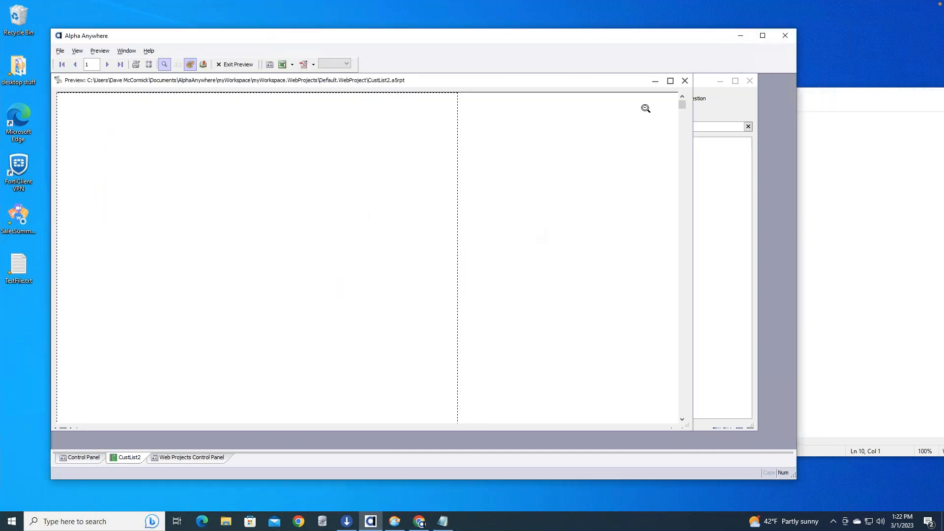
pyautogui.click(685, 82)
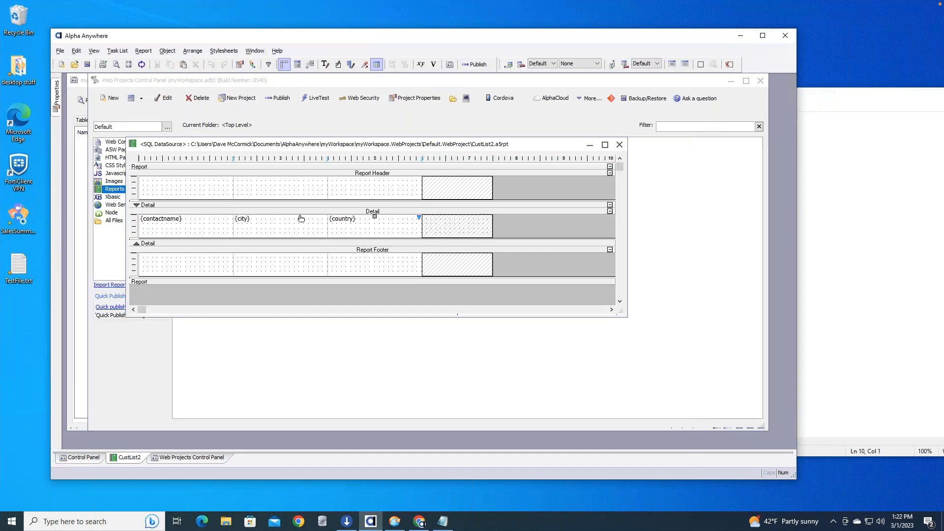
pyautogui.click(372, 228)
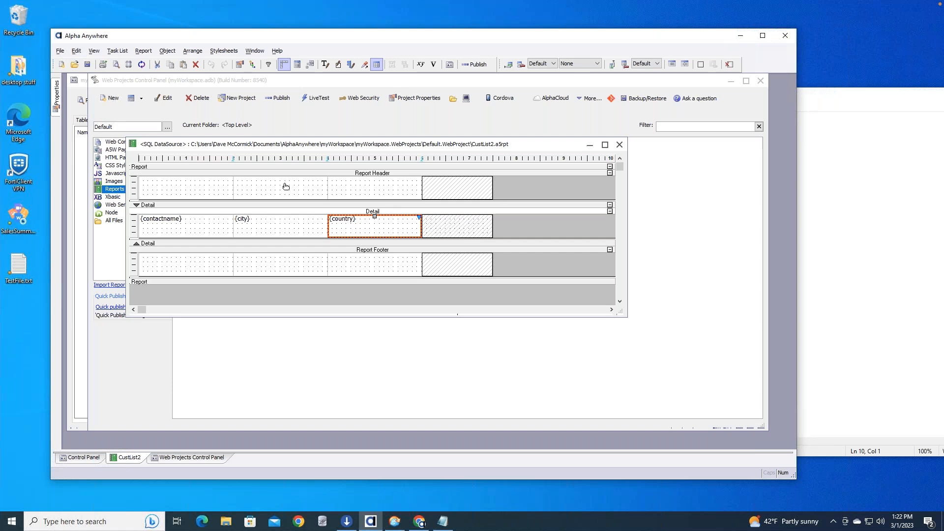
pyautogui.click(375, 194)
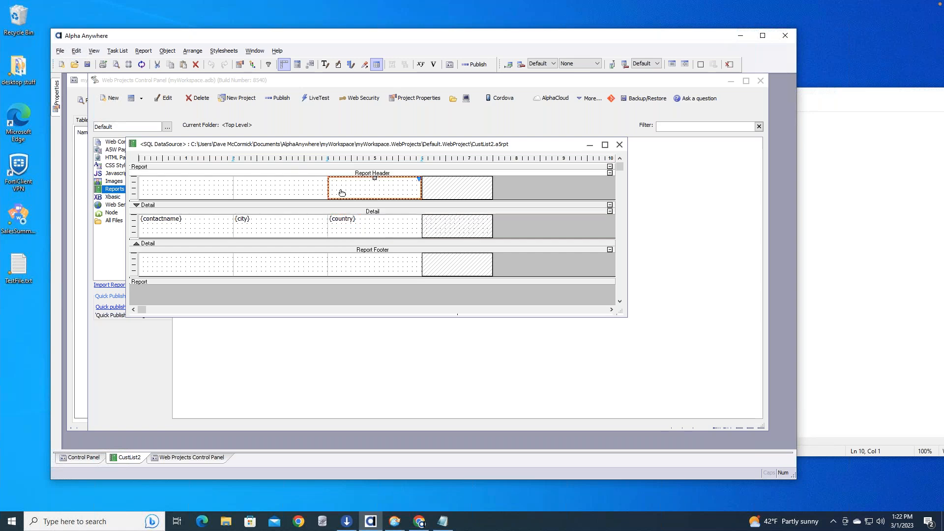
pyautogui.click(306, 192)
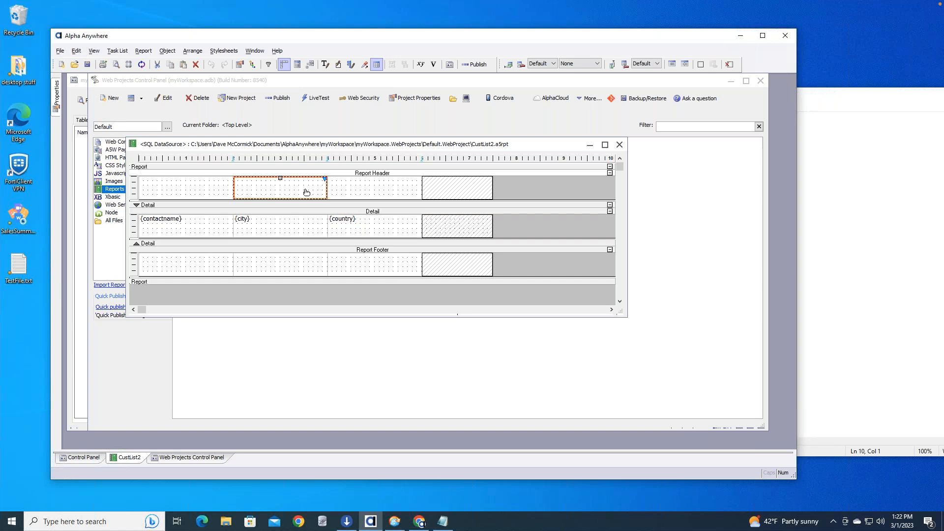
pyautogui.click(359, 195)
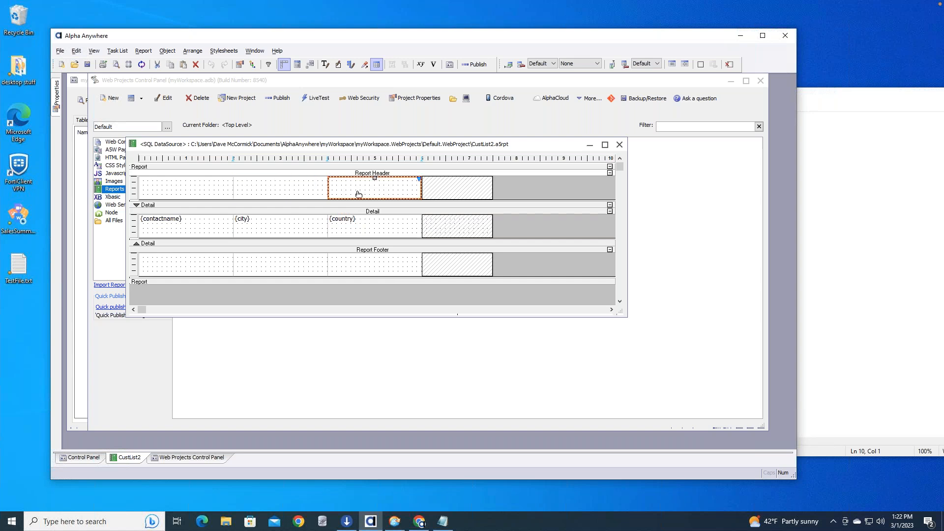
pyautogui.click(362, 224)
pyautogui.click(362, 184)
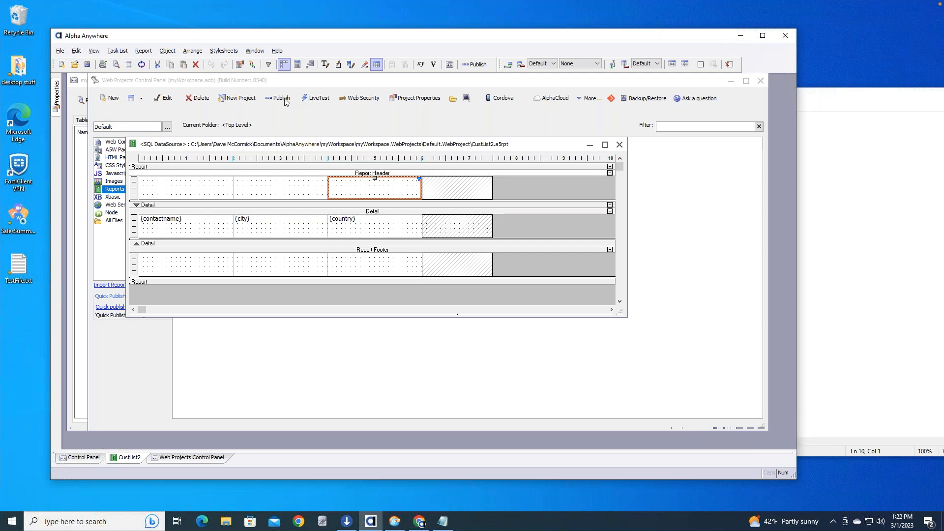
# Step: Read the help on how to print argument values from the report's record selection settings, and leave those settings unchanged
pyautogui.click(270, 65)
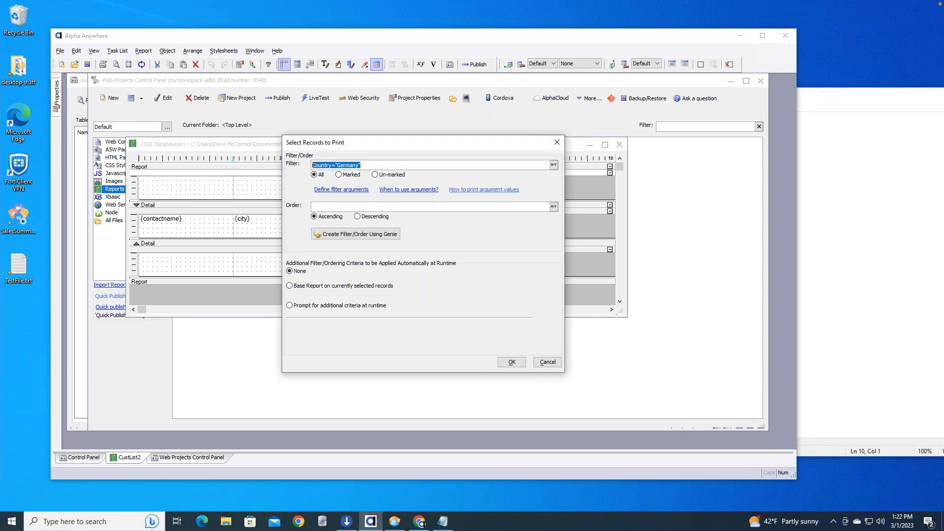
pyautogui.click(484, 190)
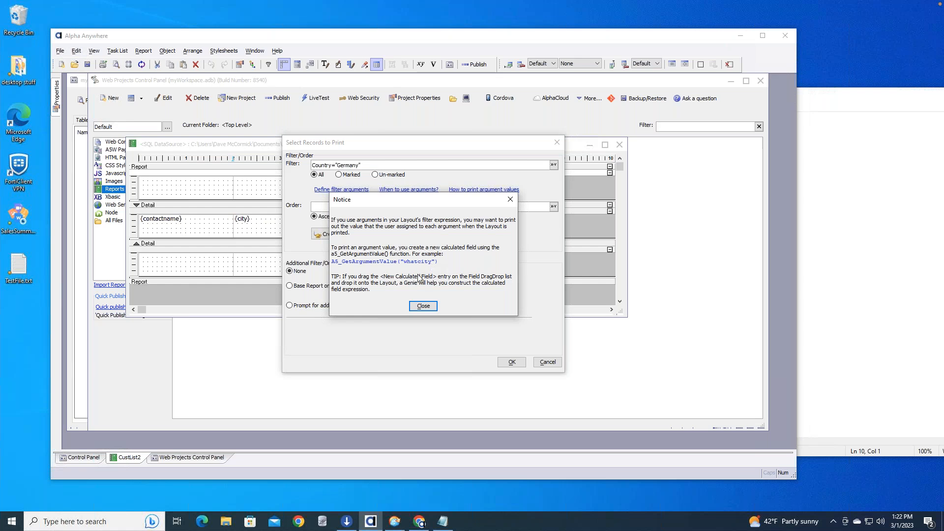
pyautogui.click(511, 200)
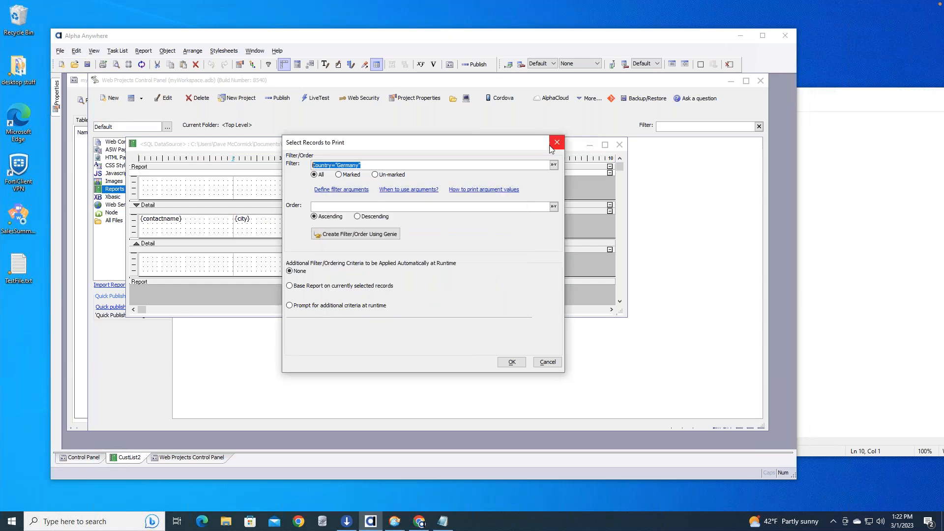
pyautogui.click(557, 142)
# Step: Add the static text "The country selected is:" to the Report Header cell above the city column
pyautogui.click(315, 195)
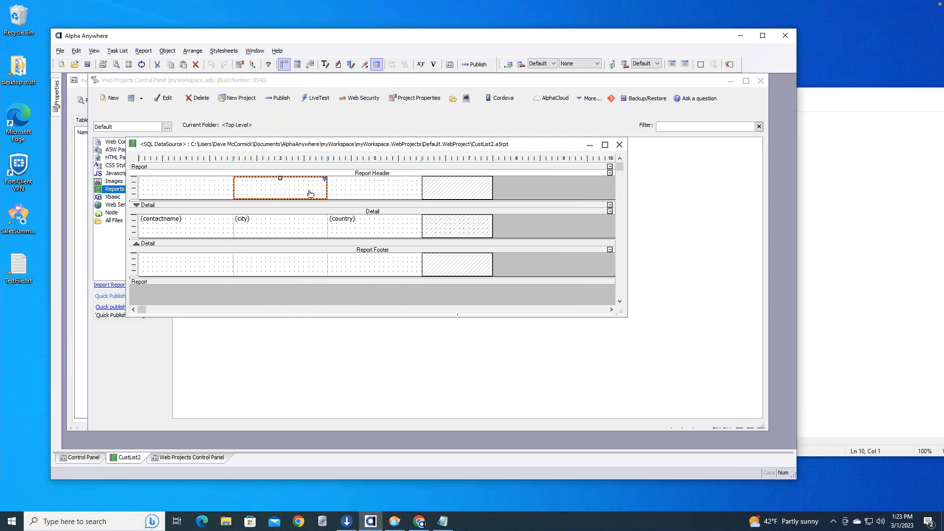
pyautogui.doubleClick(310, 193)
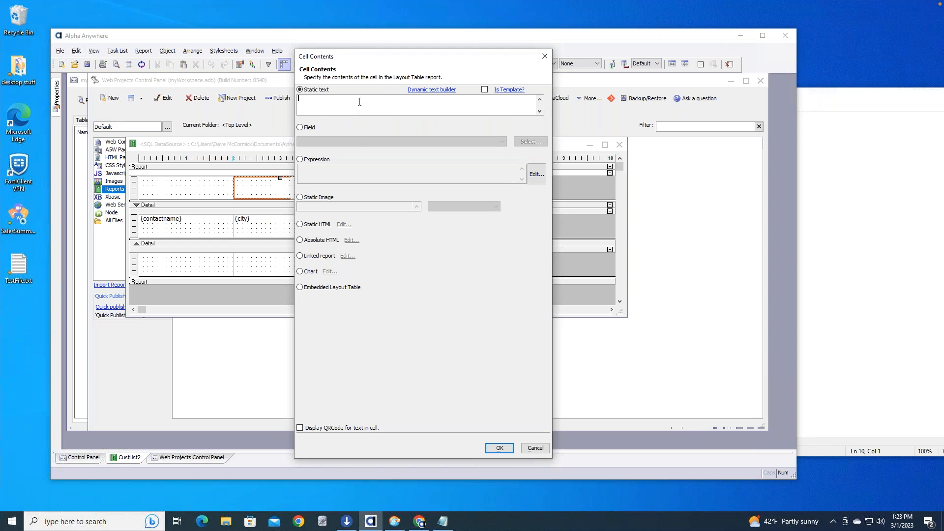
pyautogui.write('The country selected is:')
pyautogui.click(498, 448)
# Step: Fill the Report Header cell above the country column with the expression a5_GetArgumentValue("whatCountry")
pyautogui.click(376, 188)
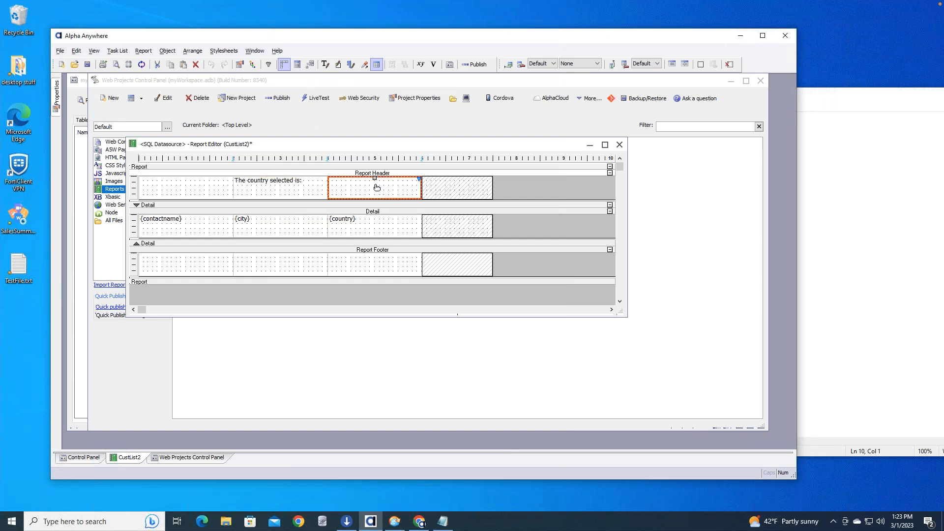
pyautogui.rightClick(377, 188)
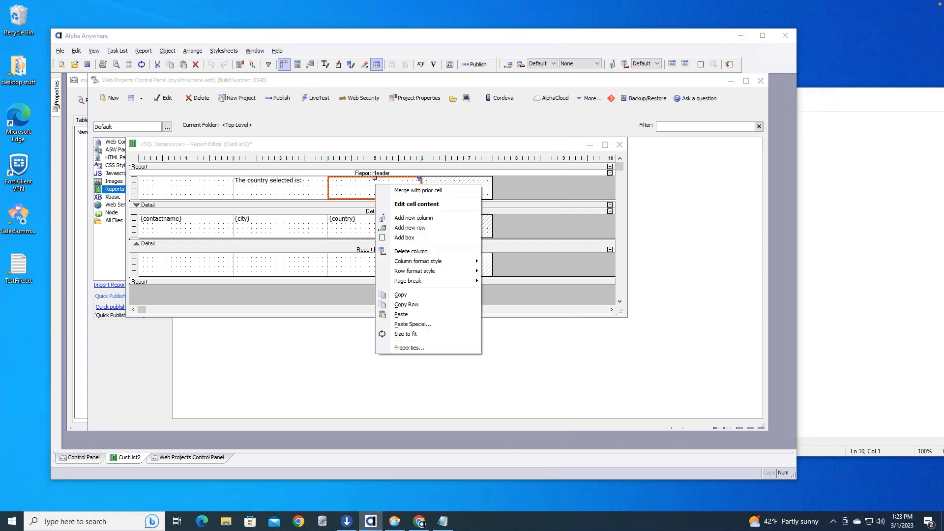
pyautogui.click(415, 205)
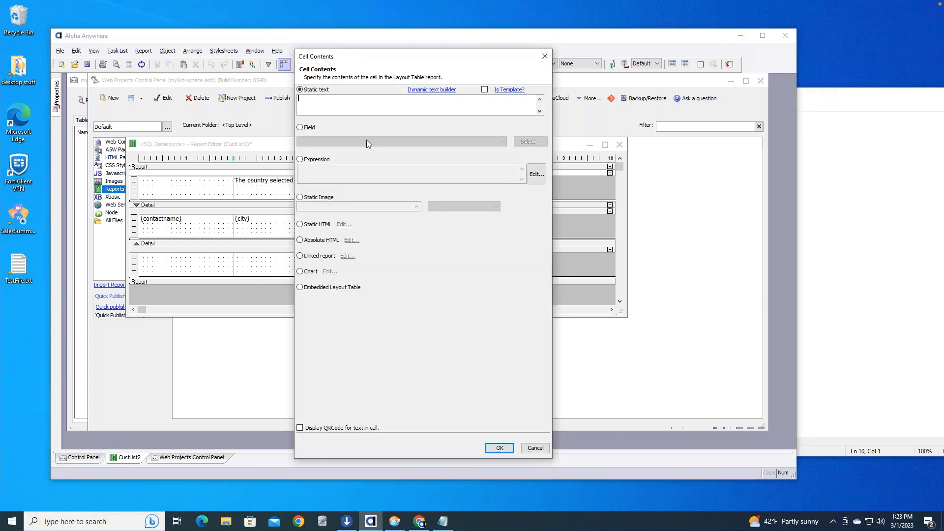
pyautogui.click(300, 160)
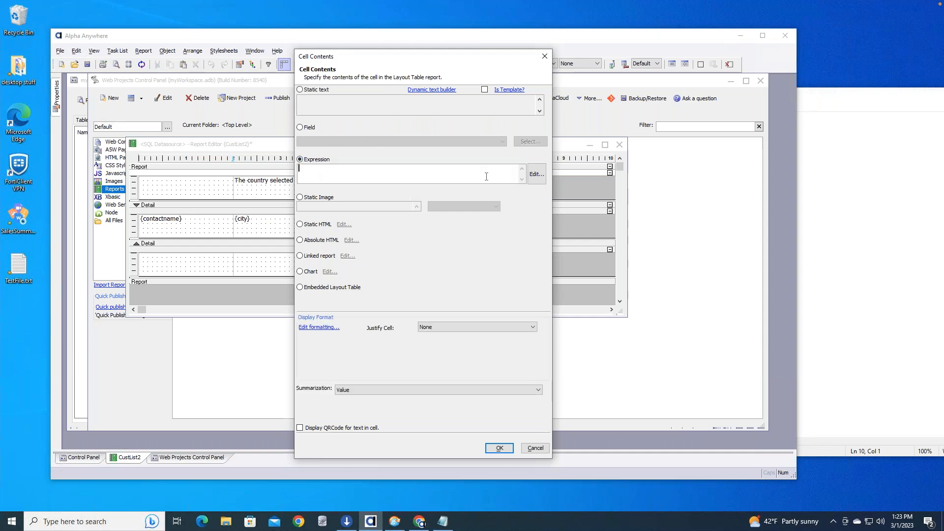
pyautogui.click(536, 174)
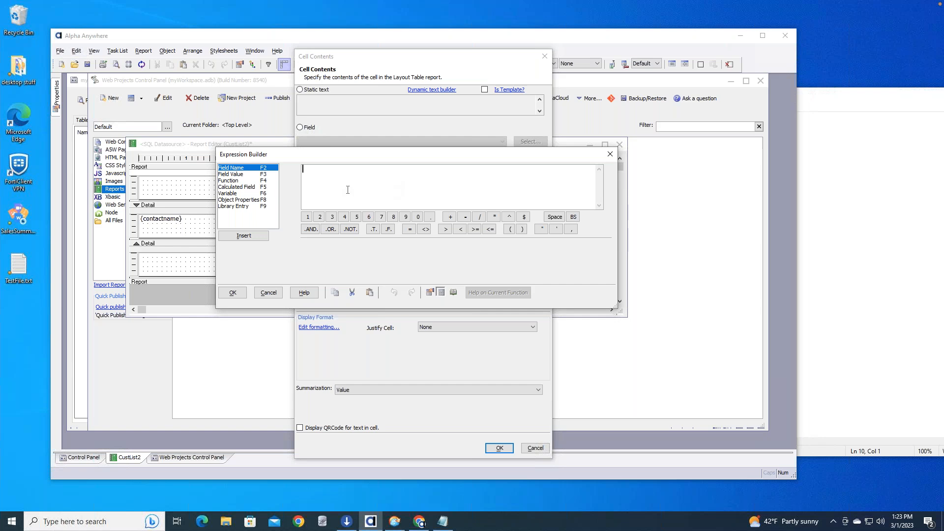
pyautogui.write('a5')
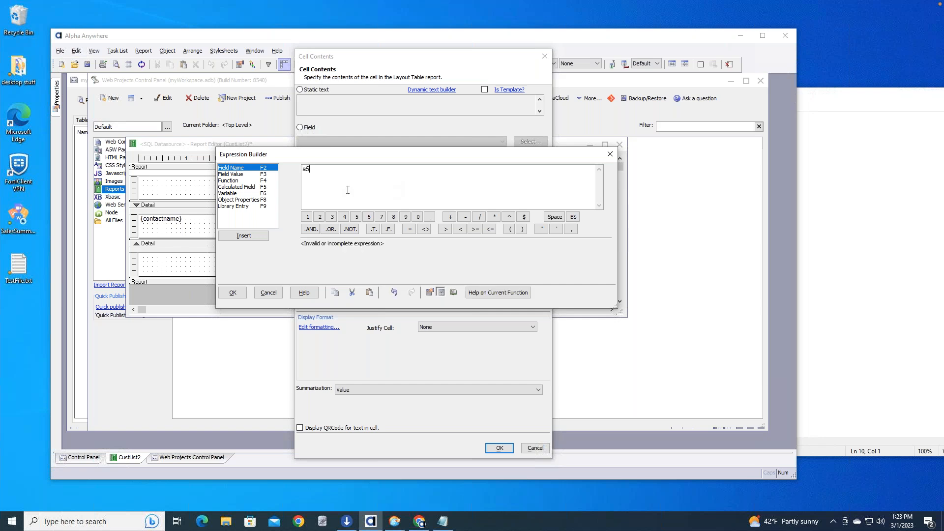
pyautogui.write('_')
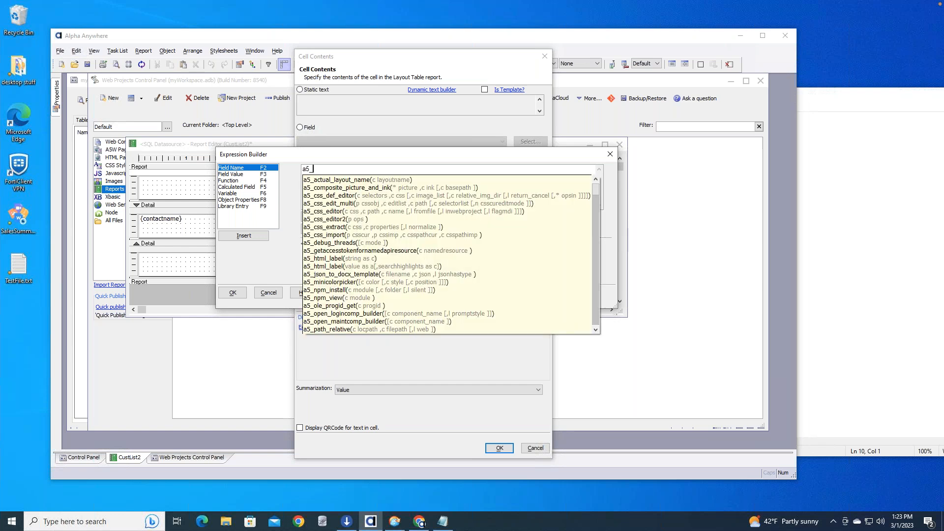
pyautogui.write('GetAr')
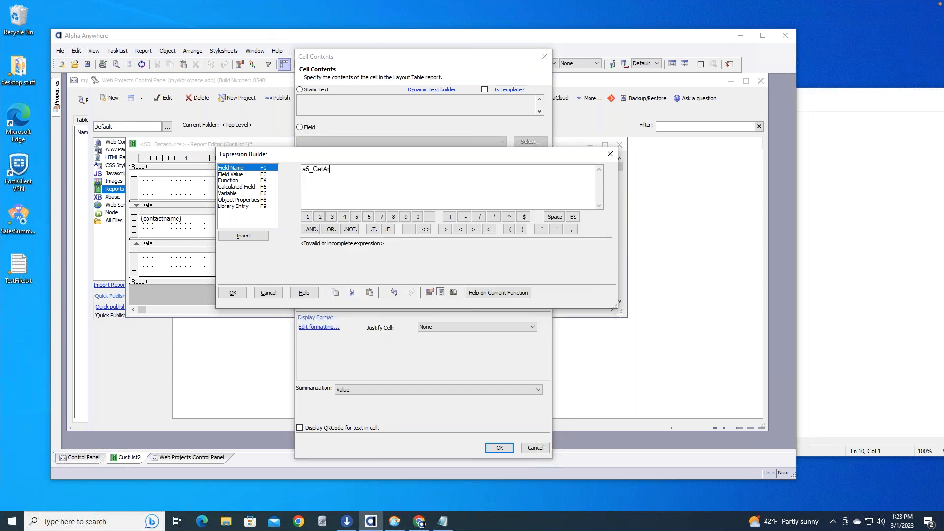
pyautogui.write('gumentValue(')
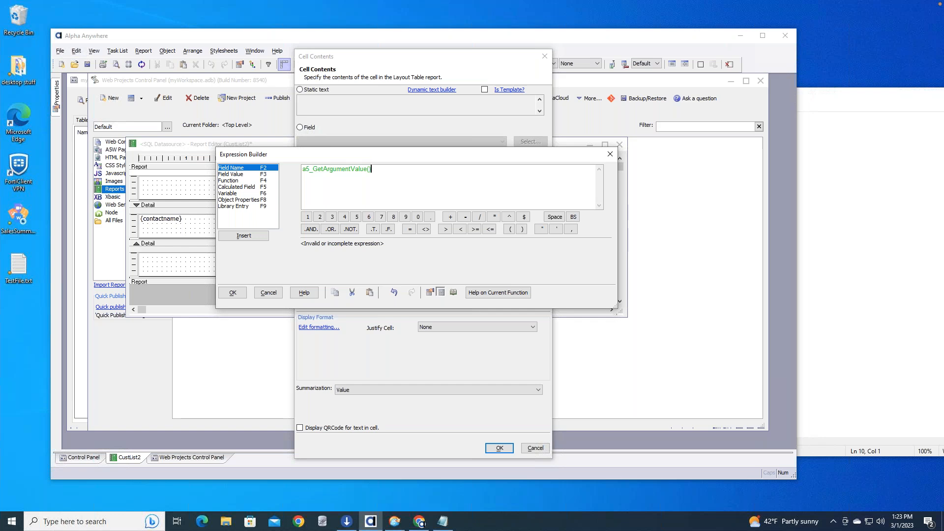
pyautogui.press('Left')
pyautogui.write('"whatCountry"')
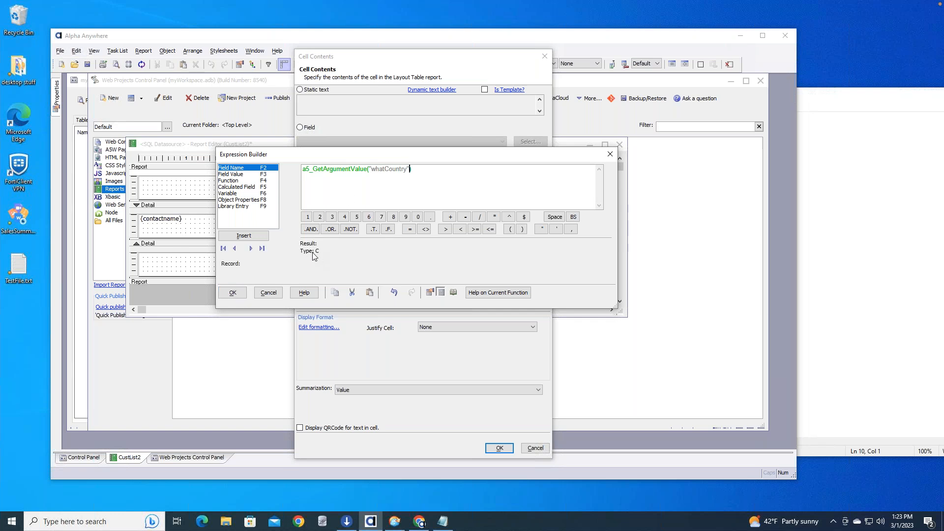
pyautogui.click(233, 293)
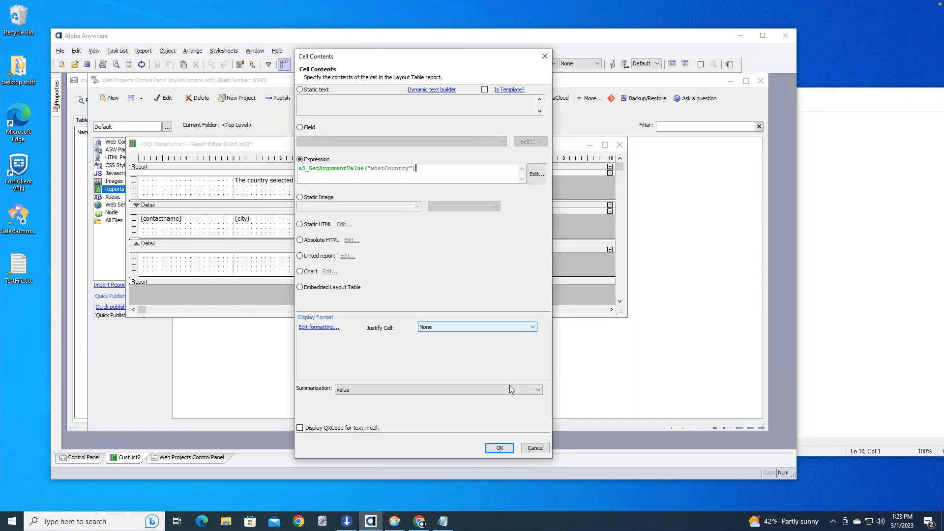
pyautogui.click(500, 449)
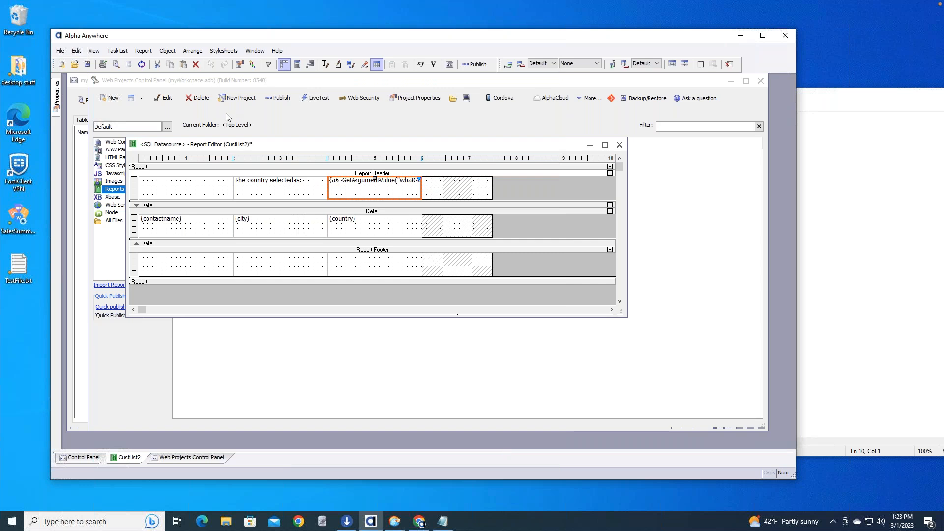
# Step: Save the report and preview it with Germany as the whichCountry argument value
pyautogui.click(87, 65)
pyautogui.click(117, 64)
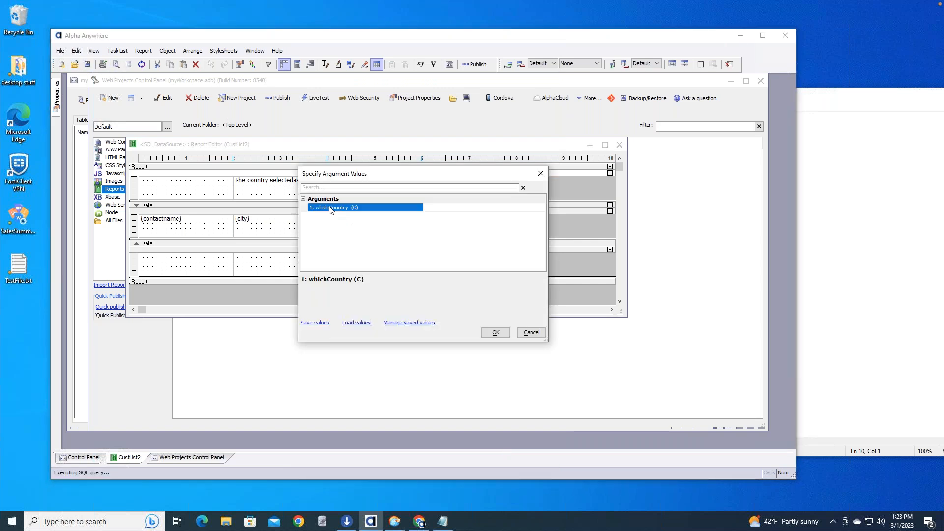
pyautogui.click(451, 209)
pyautogui.write('Germany')
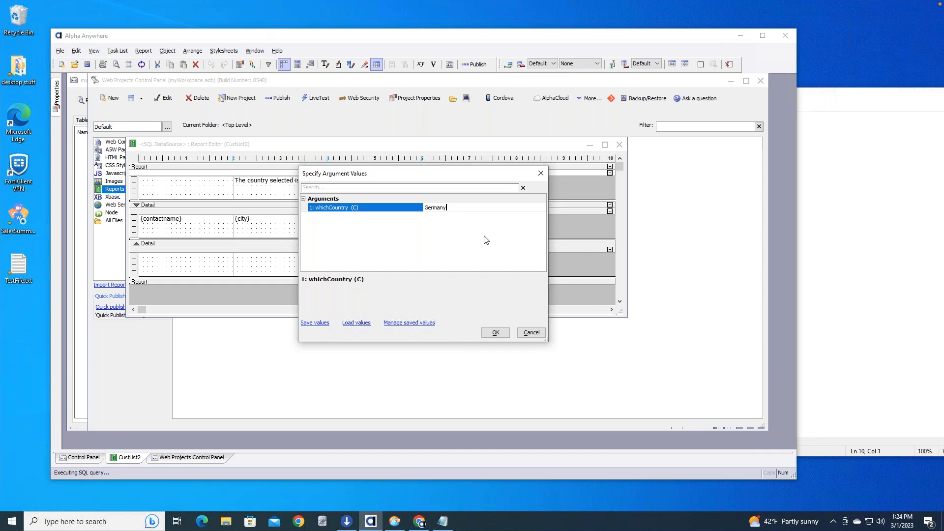
pyautogui.click(496, 333)
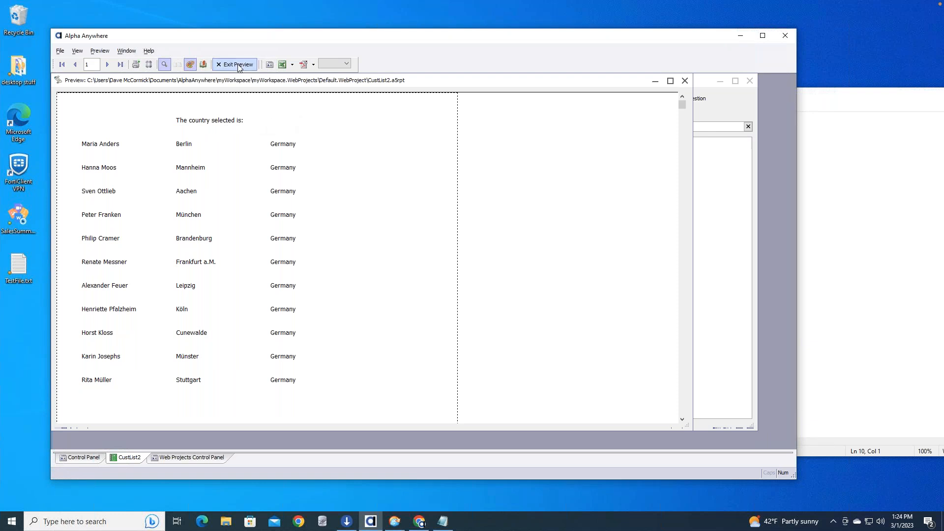
# Step: Exit the preview, check the expression in the Report Header cell above the country column, and close the CustList2 report
pyautogui.click(685, 80)
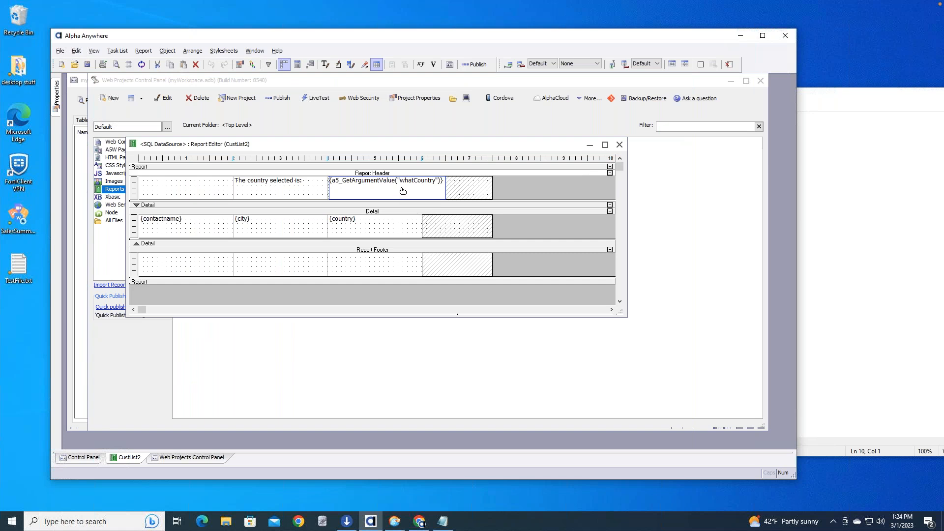
pyautogui.doubleClick(402, 191)
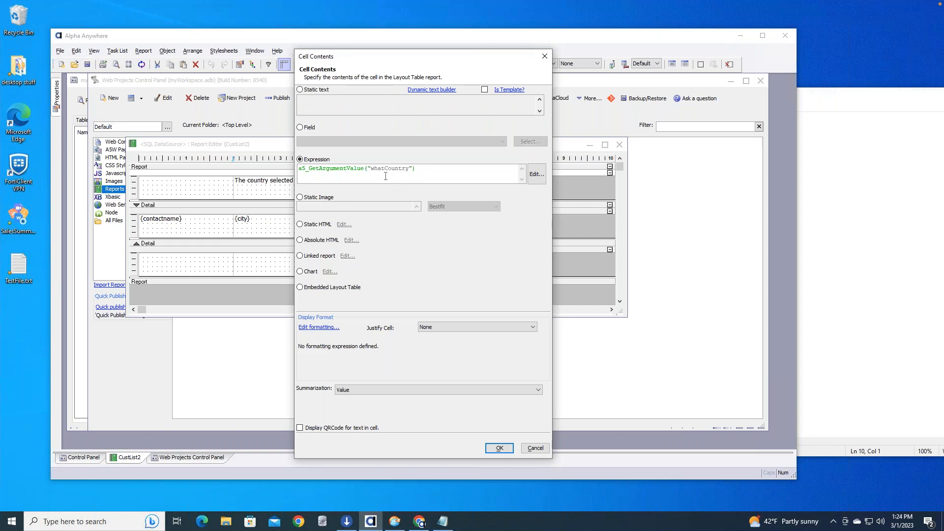
pyautogui.click(545, 57)
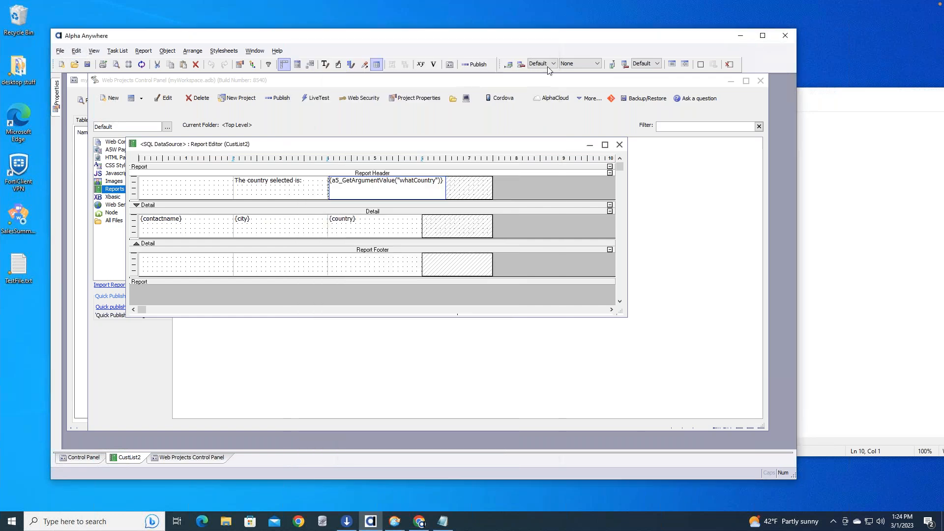
pyautogui.click(620, 145)
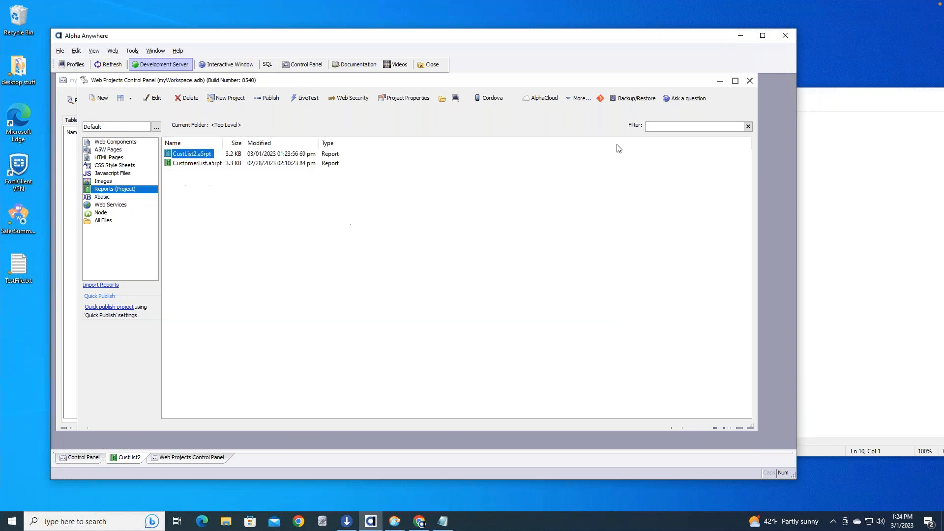
# Step: Open the CustomerList report for editing and inspect the expression in its Report Header cell above the country column
pyautogui.click(196, 168)
pyautogui.rightClick(197, 170)
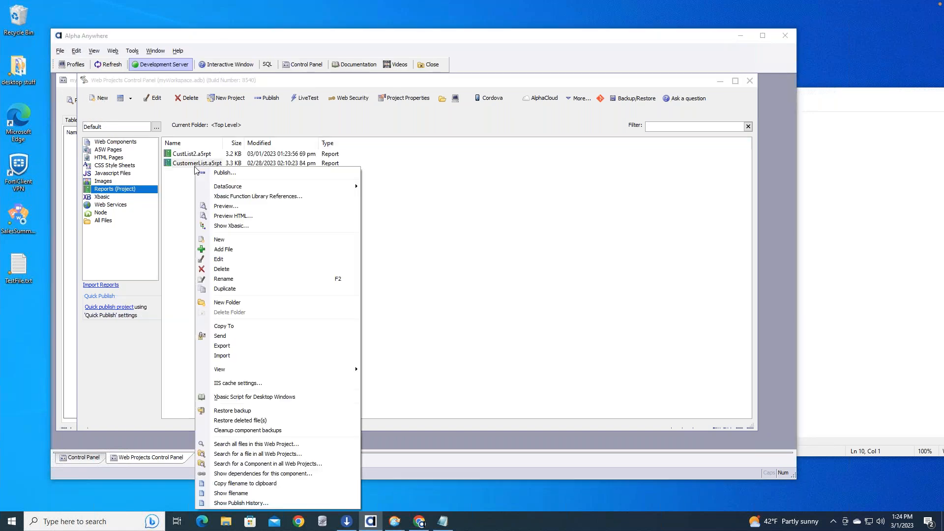
pyautogui.click(270, 260)
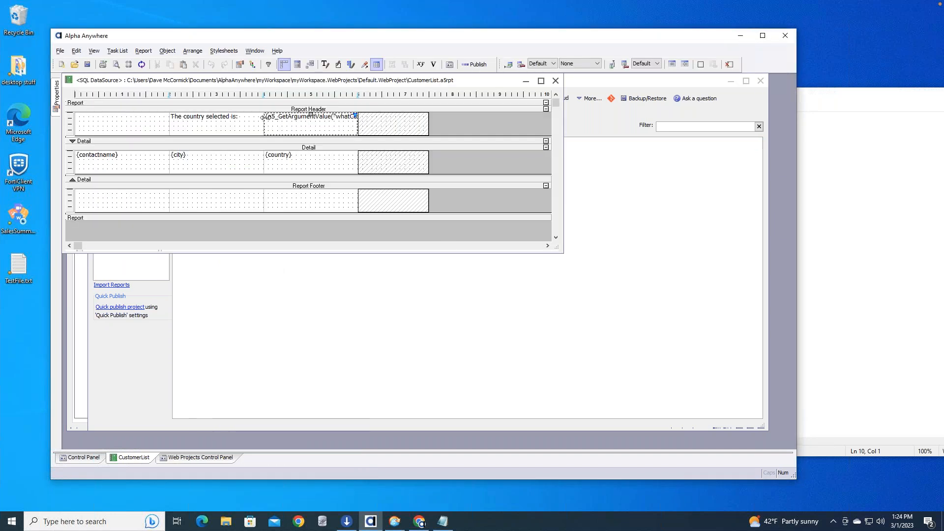
pyautogui.doubleClick(298, 127)
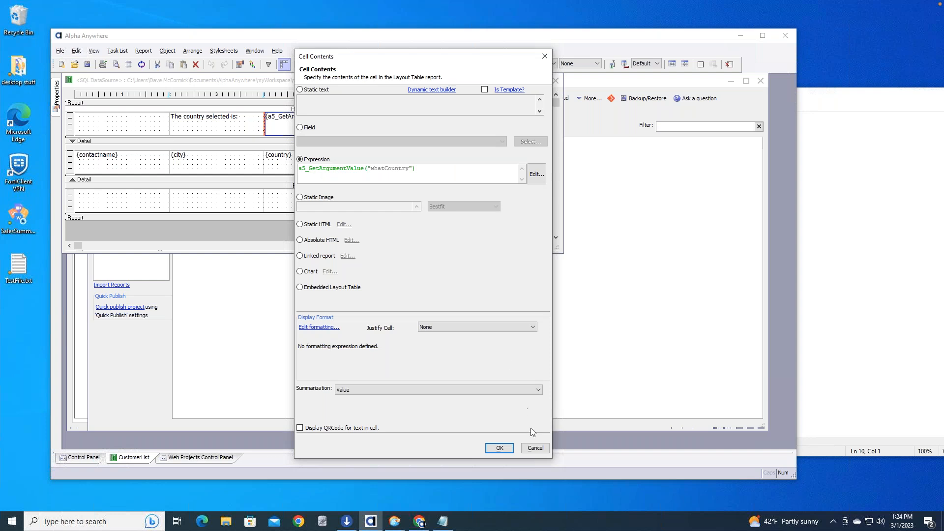
pyautogui.click(535, 448)
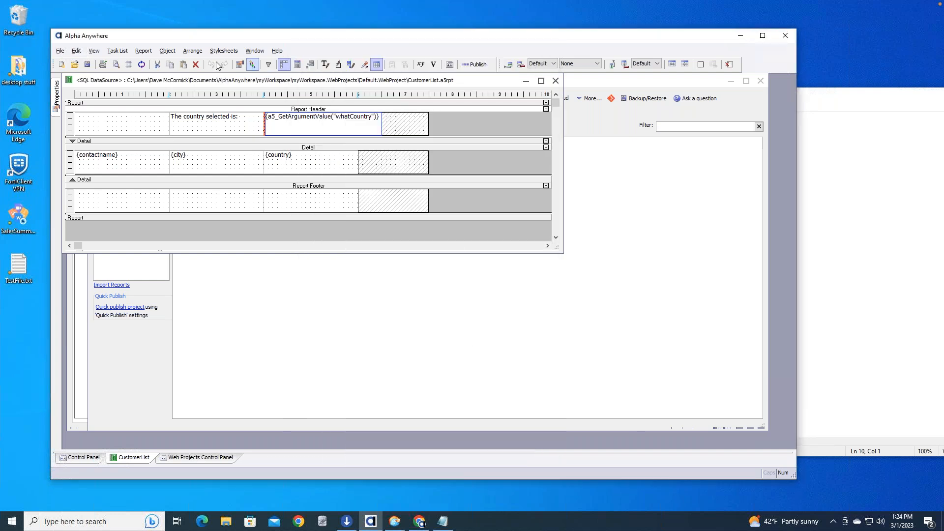
# Step: Preview the CustomerList report with Germany as the whatCountry argument value, and return to the report editor
pyautogui.click(127, 64)
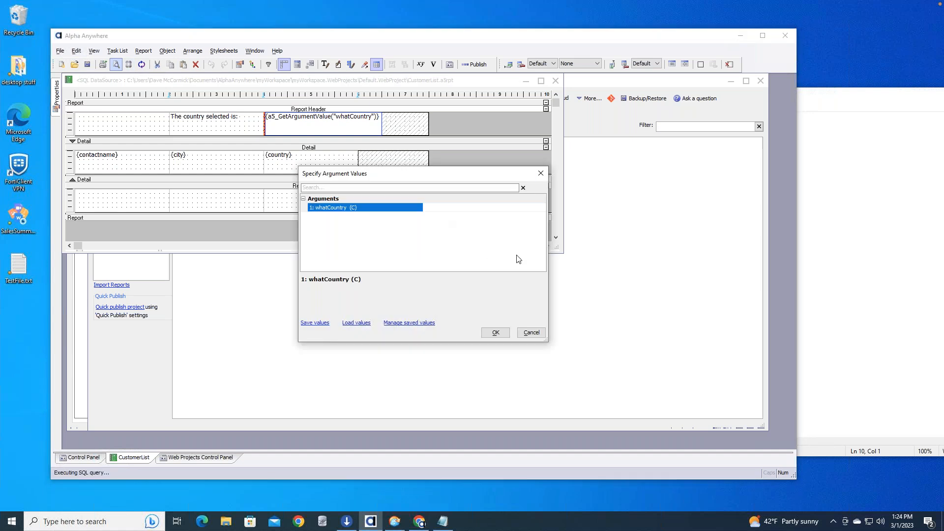
pyautogui.click(458, 206)
pyautogui.write('GErmany')
pyautogui.press('BackSpace')
pyautogui.press('BackSpace')
pyautogui.press('BackSpace')
pyautogui.write('ermany')
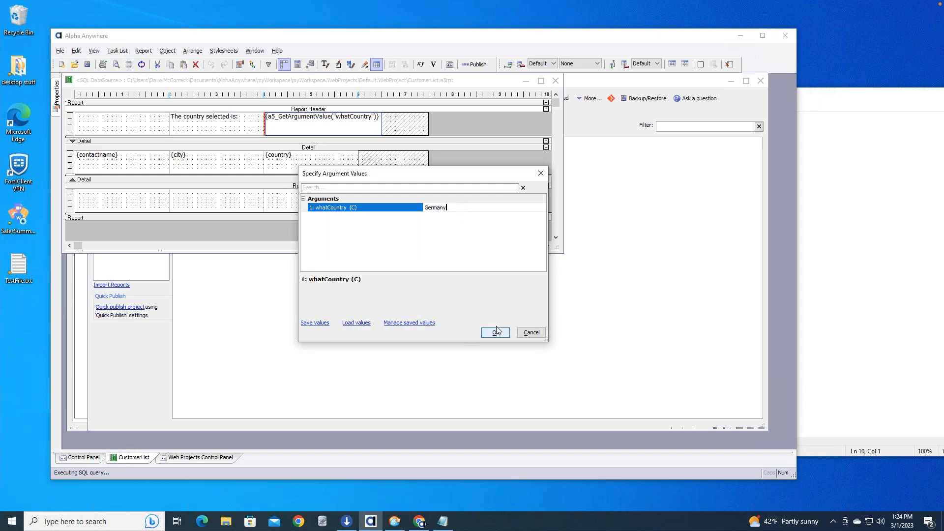
pyautogui.click(495, 333)
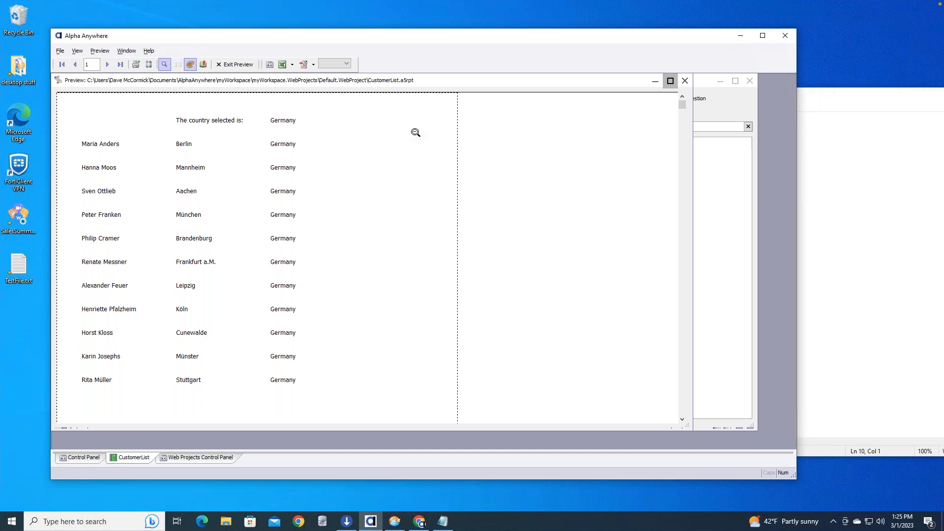
pyautogui.click(686, 82)
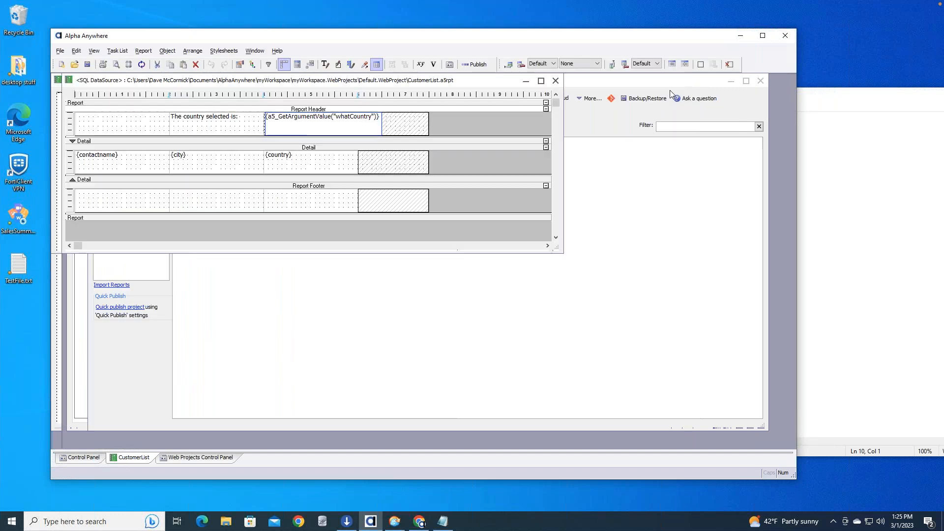
# Step: Start a filter expression with the Country field in the CustomerList report's record selection settings
pyautogui.click(269, 64)
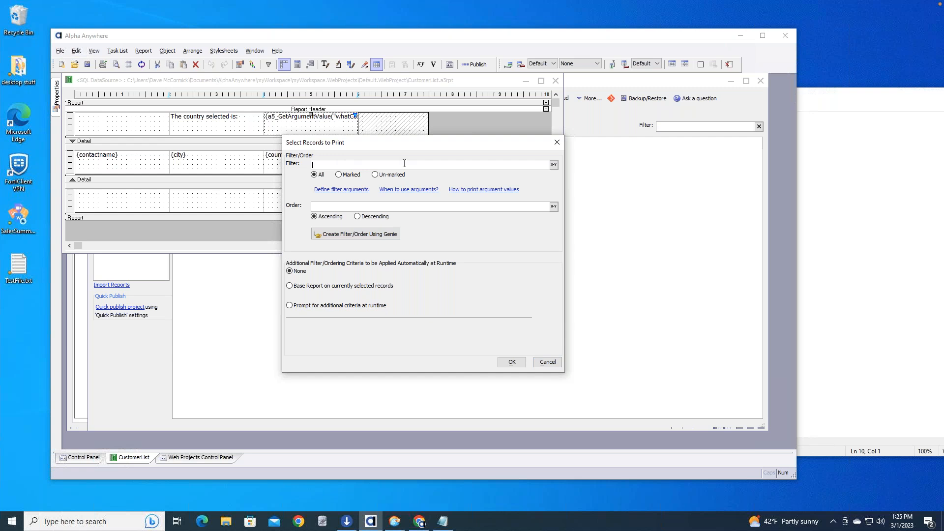
pyautogui.click(554, 165)
pyautogui.doubleClick(248, 170)
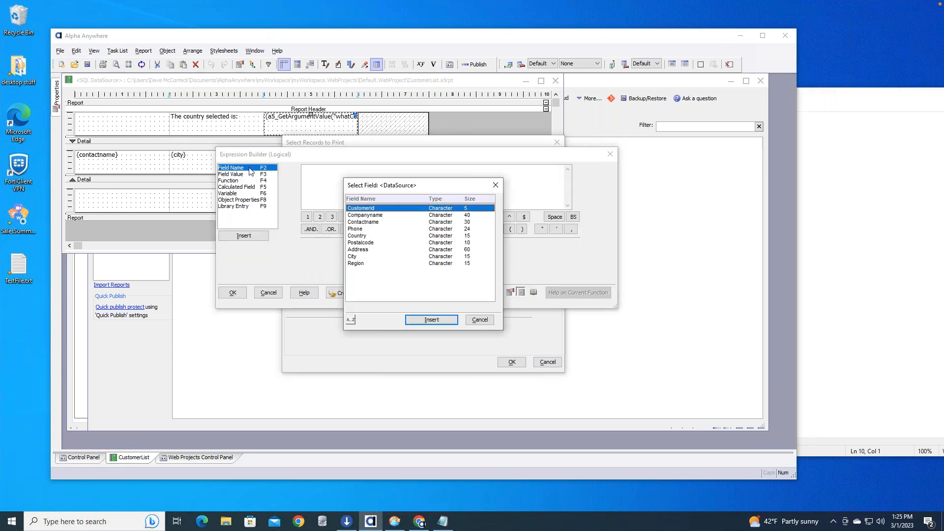
pyautogui.doubleClick(380, 236)
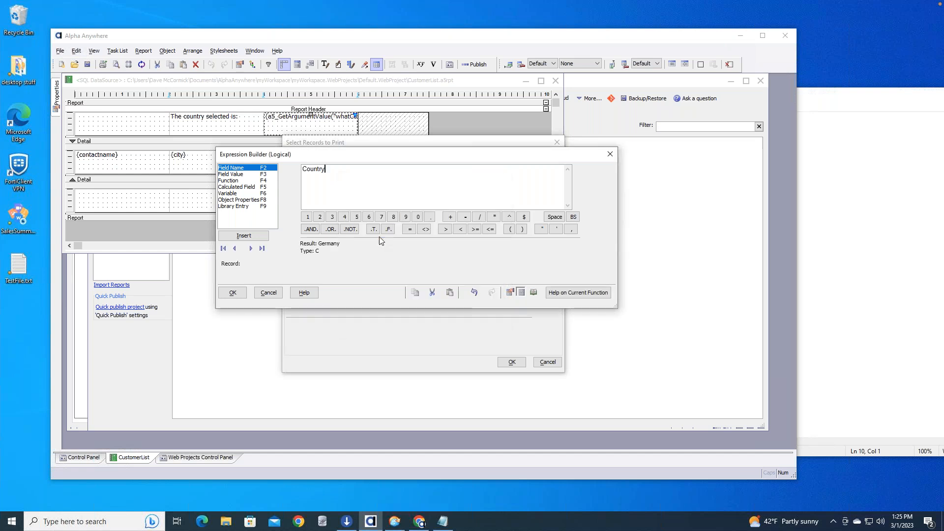
pyautogui.write('=')
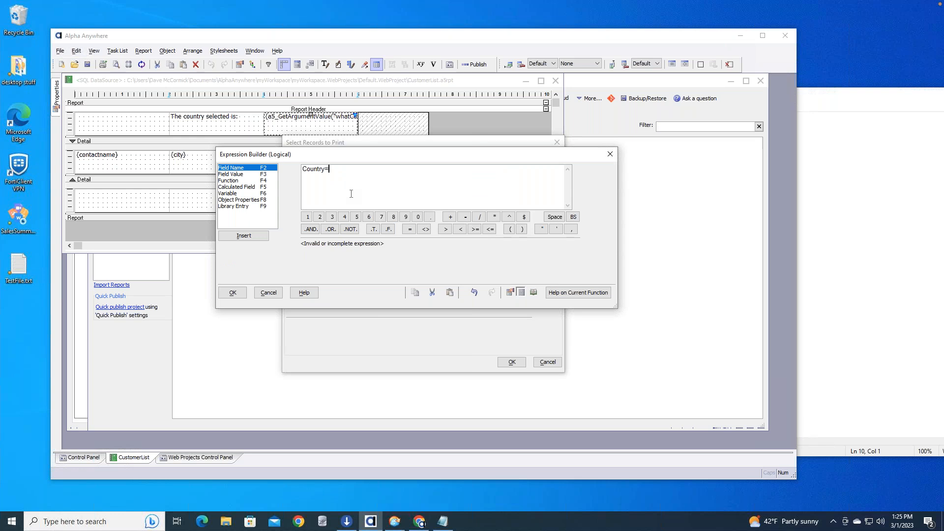
pyautogui.click(269, 292)
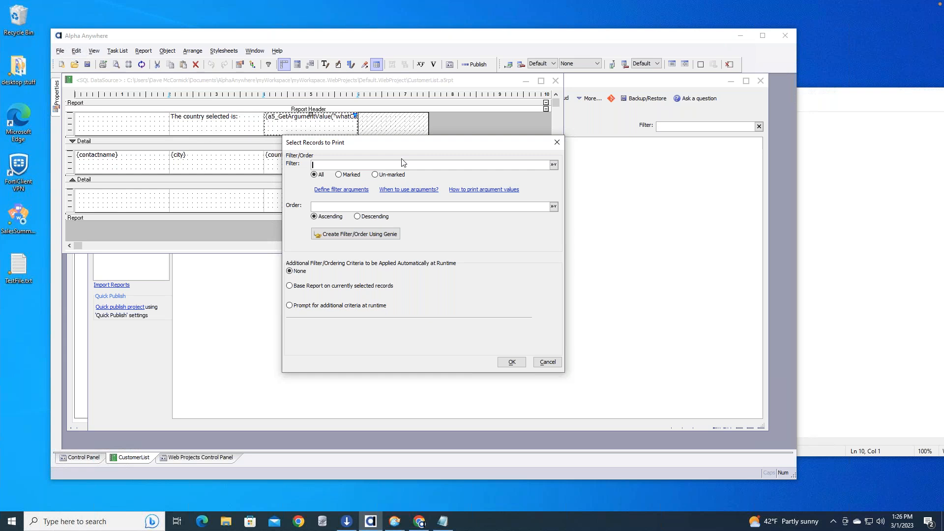
pyautogui.click(548, 362)
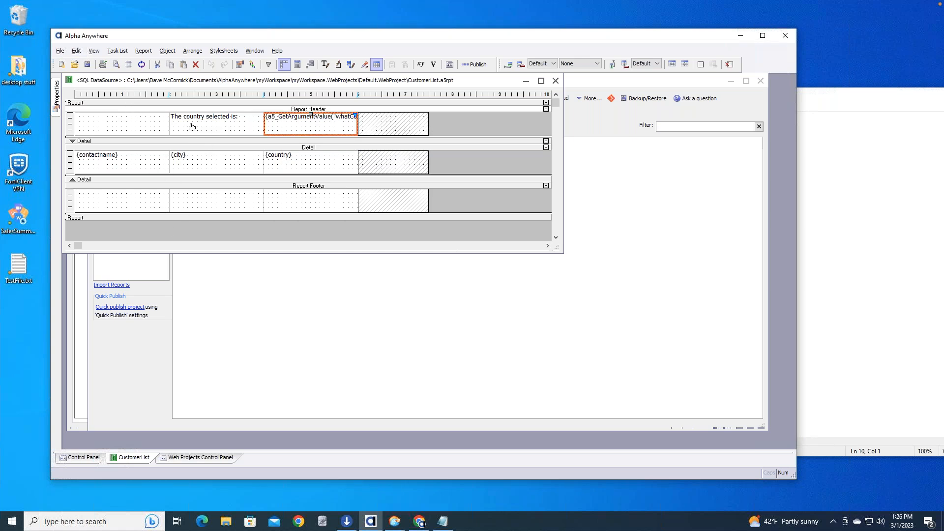
# Step: Close the CustomerList report and return to a freshly opened Web Projects Control Panel
pyautogui.click(300, 127)
pyautogui.click(555, 81)
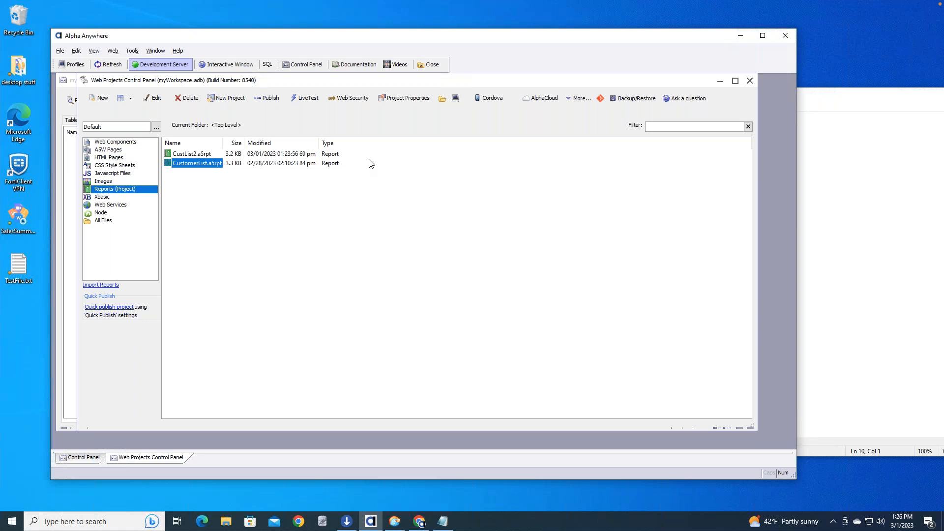
pyautogui.click(750, 81)
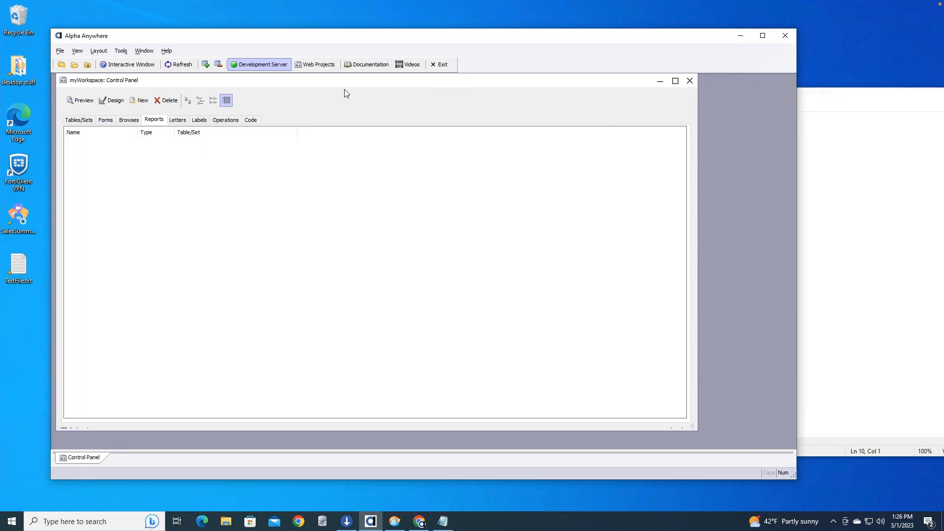
pyautogui.click(317, 65)
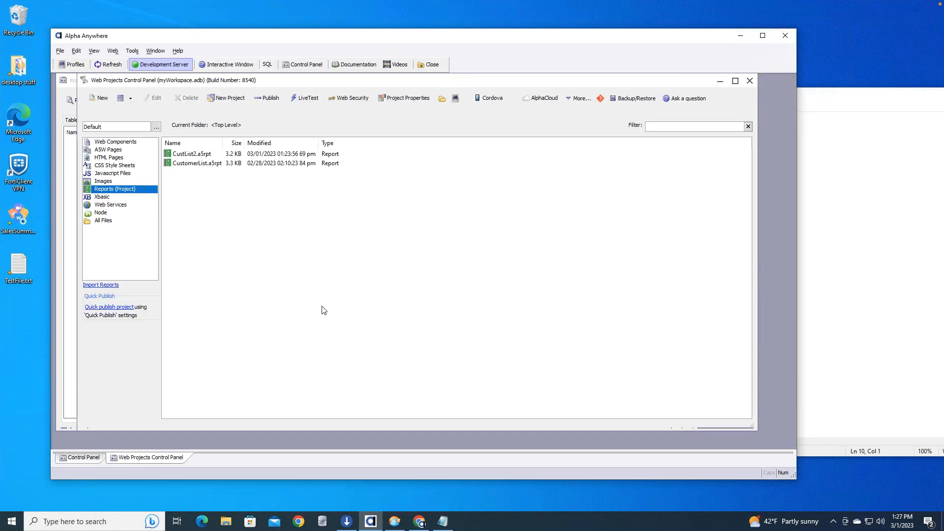
# Step: Open the FileUploadDownload web component for editing
pyautogui.click(124, 142)
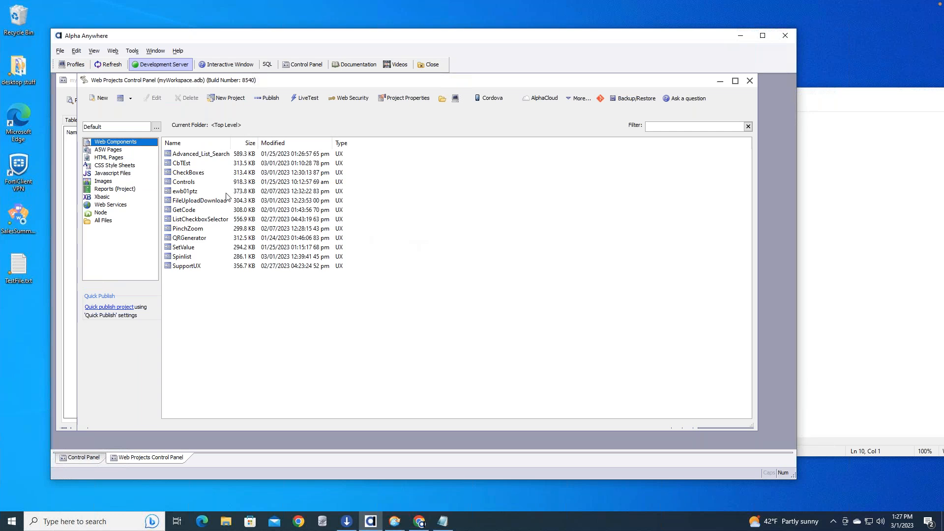
pyautogui.click(202, 203)
pyautogui.doubleClick(202, 201)
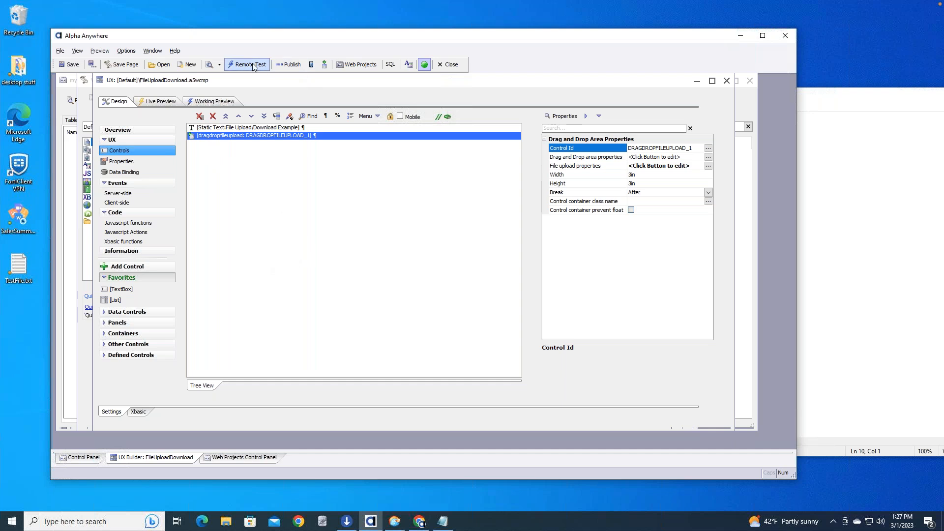
# Step: Run a full preview of the FileUploadDownload component in Chrome
pyautogui.click(220, 65)
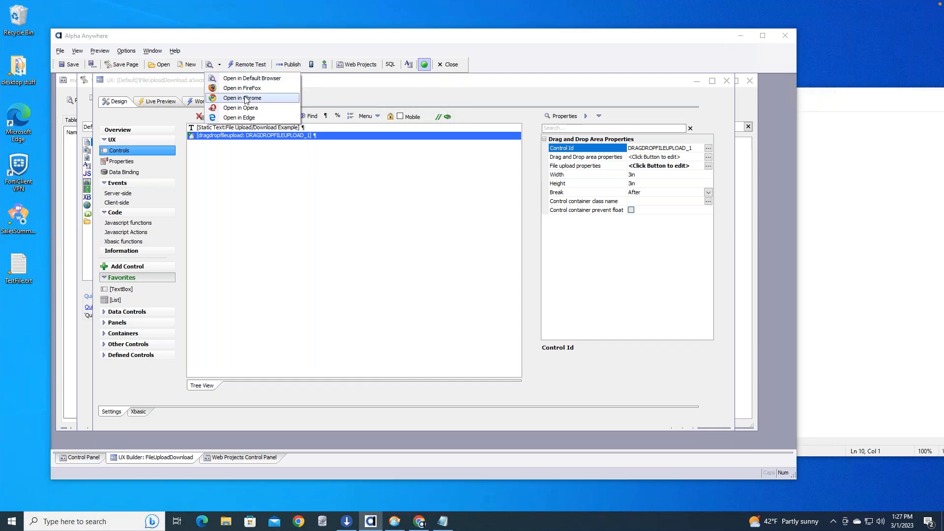
pyautogui.click(246, 99)
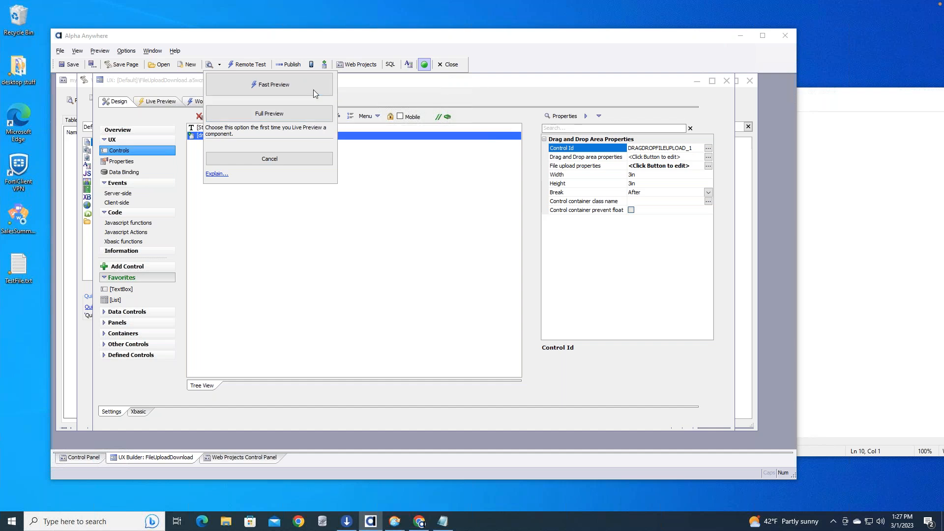
pyautogui.click(306, 114)
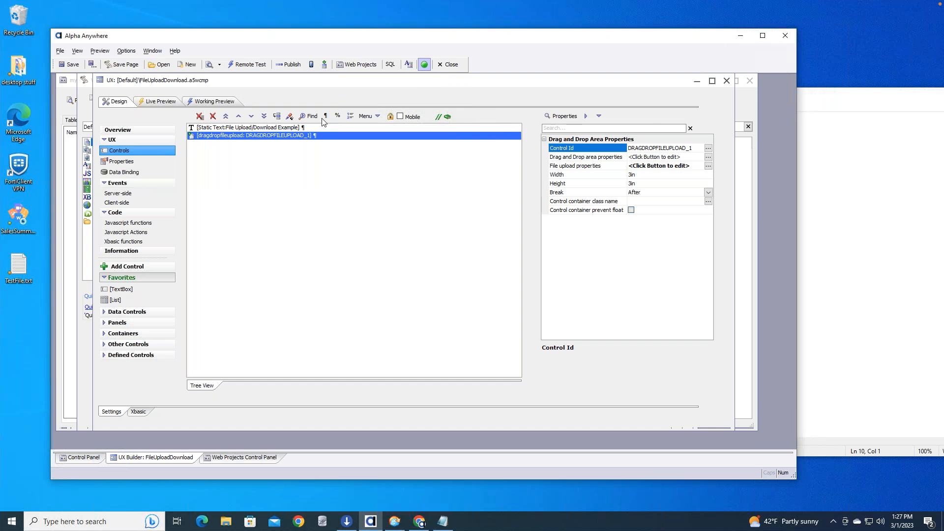
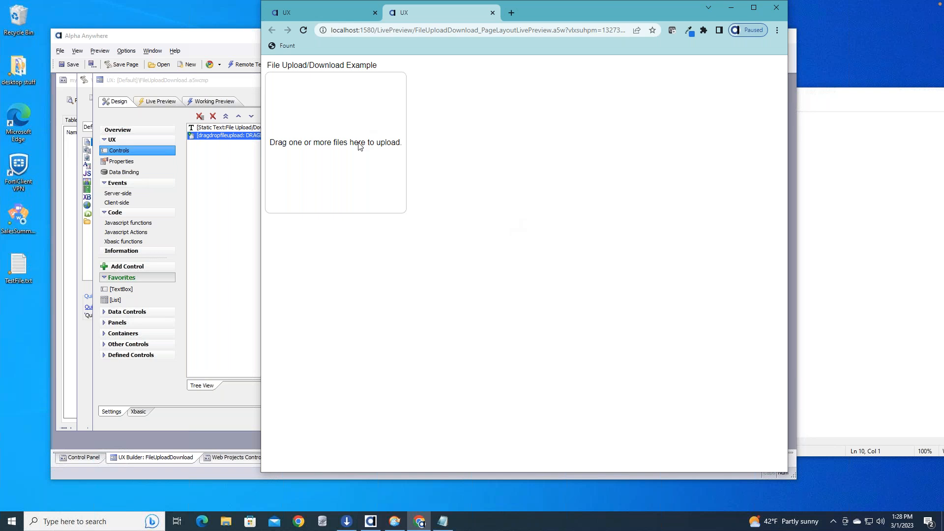
# Step: Open TestFile.txt from the desktop and replace its contents with "Webinar Wednesday Test"
pyautogui.click(18, 265)
pyautogui.doubleClick(19, 266)
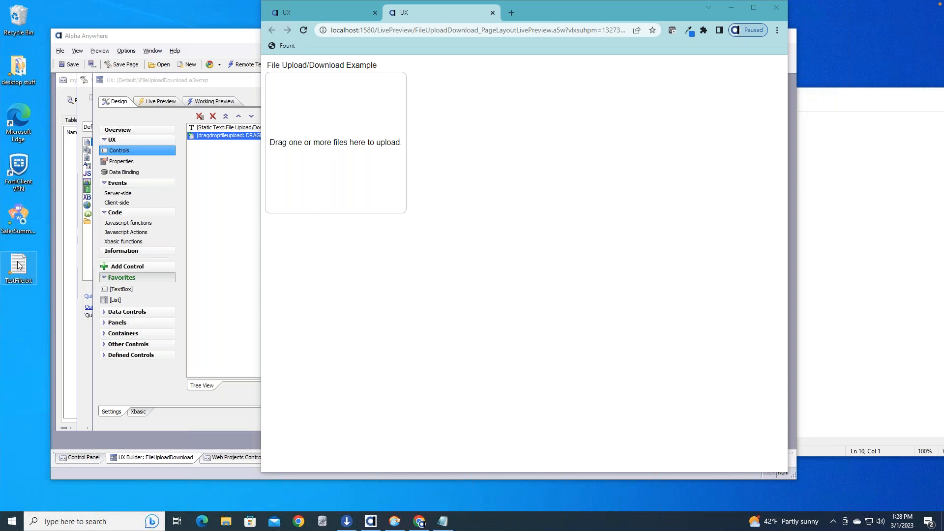
pyautogui.moveTo(76, 173); pyautogui.dragTo(4, 166)
pyautogui.write('We')
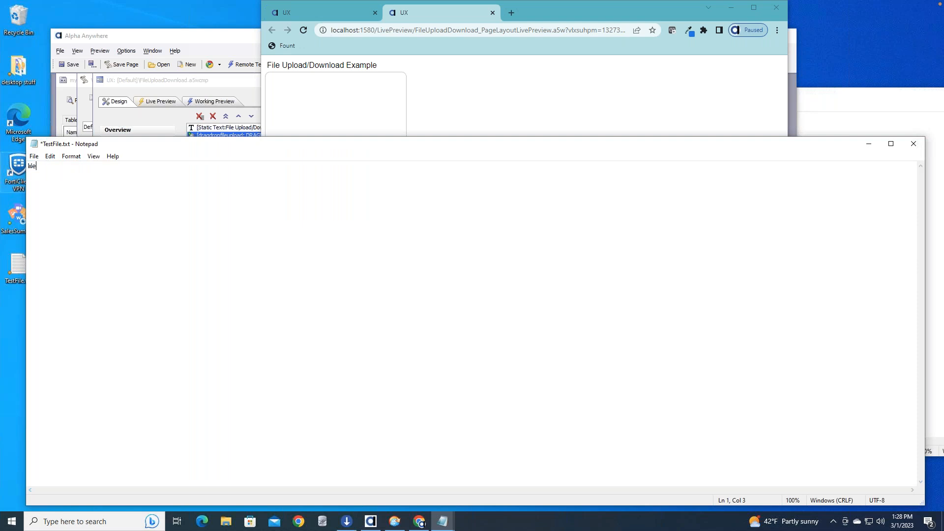
pyautogui.write('binar Wednesday Test')
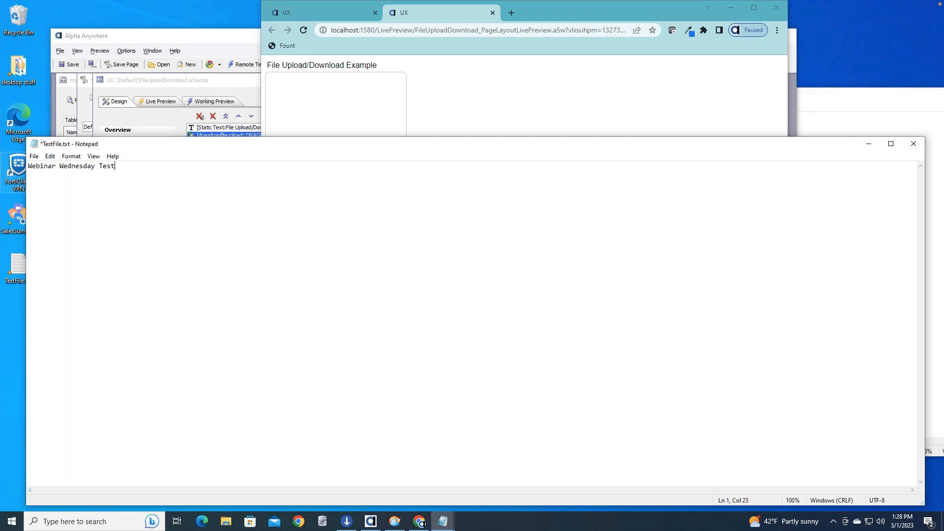
# Step: Save TestFile.txt and close its Notepad window
pyautogui.click(33, 158)
pyautogui.click(54, 199)
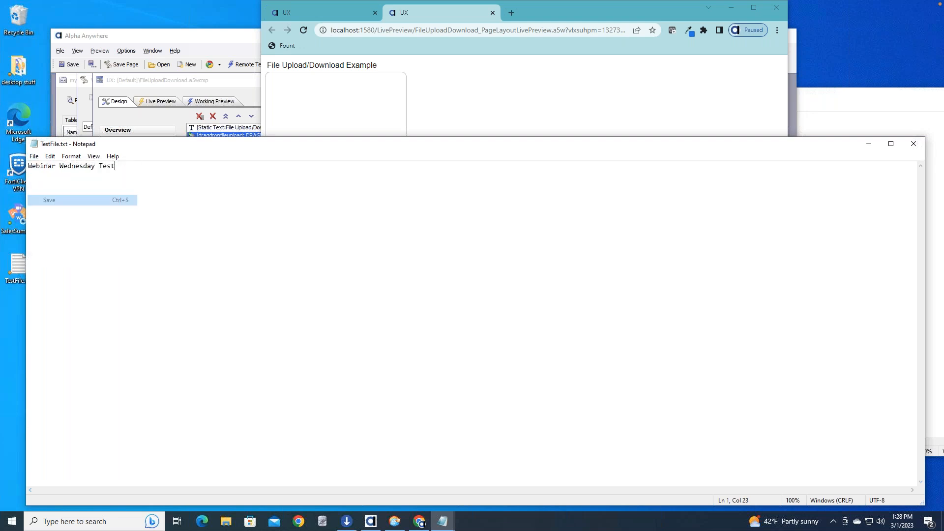
pyautogui.click(11, 306)
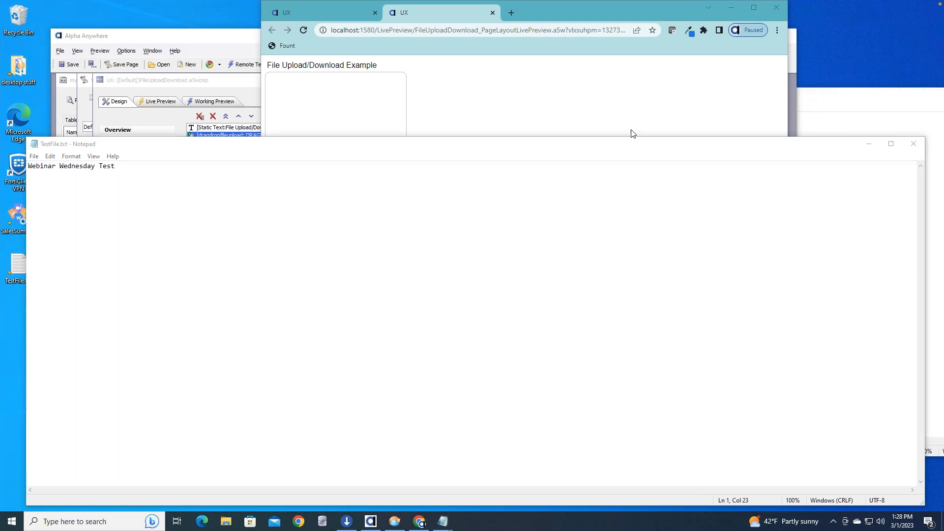
pyautogui.moveTo(627, 149); pyautogui.dragTo(456, 156)
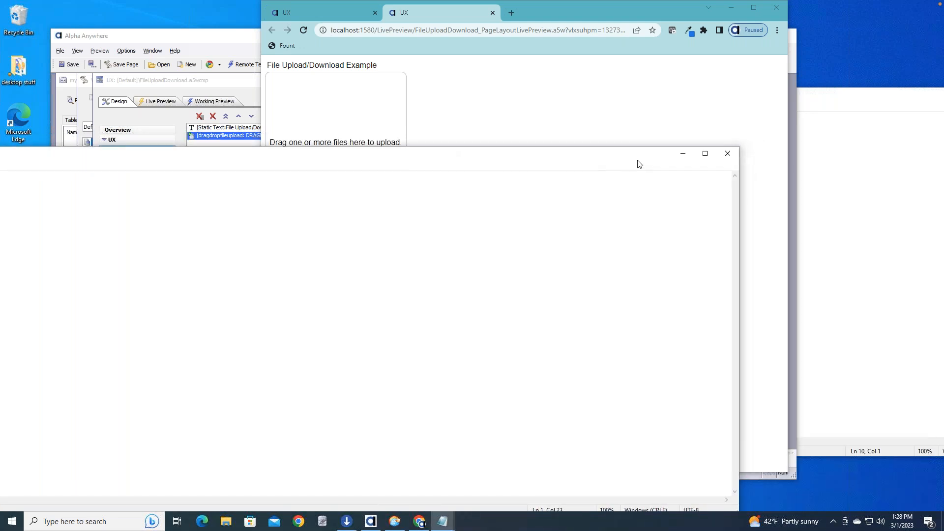
pyautogui.click(728, 153)
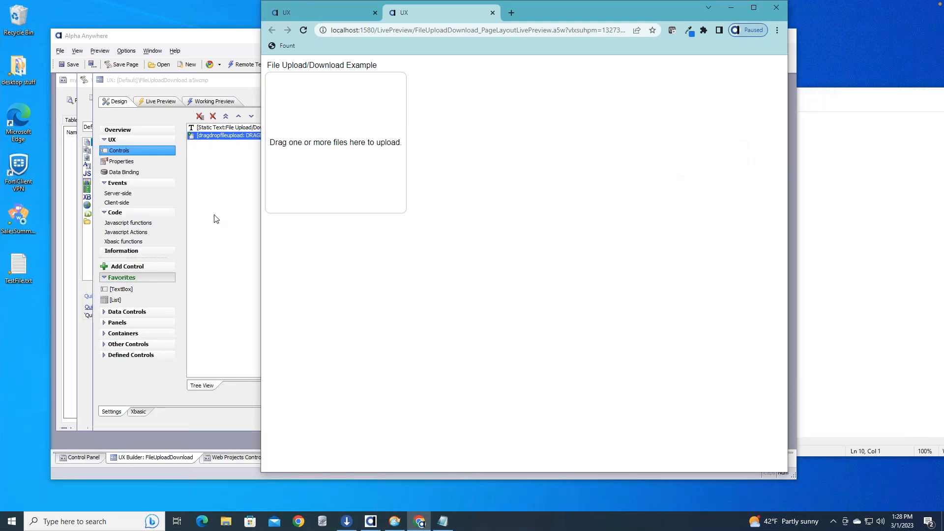
# Step: Upload TestFile.txt from the desktop through the previewed page's file upload area
pyautogui.click(19, 268)
pyautogui.moveTo(19, 269); pyautogui.dragTo(334, 171)
# Step: Switch to CloudBerry Explorer and locate the uploaded TestFile.txt in the transform2 storage bucket
pyautogui.click(395, 524)
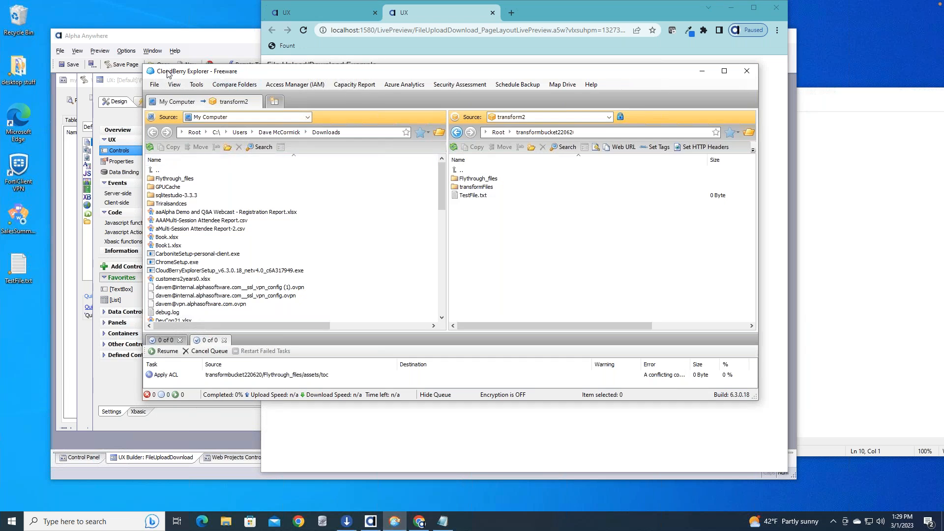
pyautogui.moveTo(279, 73); pyautogui.dragTo(228, 74)
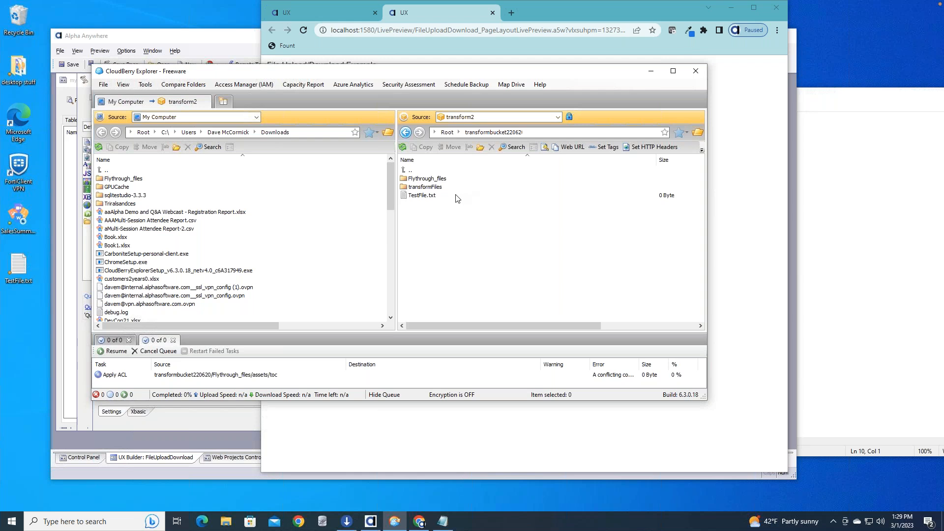
pyautogui.click(434, 197)
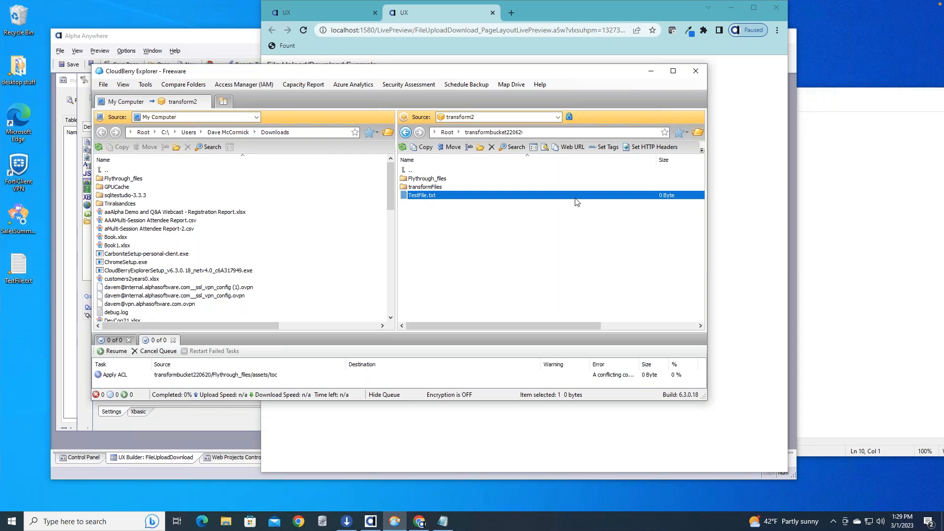
pyautogui.click(532, 229)
pyautogui.click(426, 197)
pyautogui.click(435, 246)
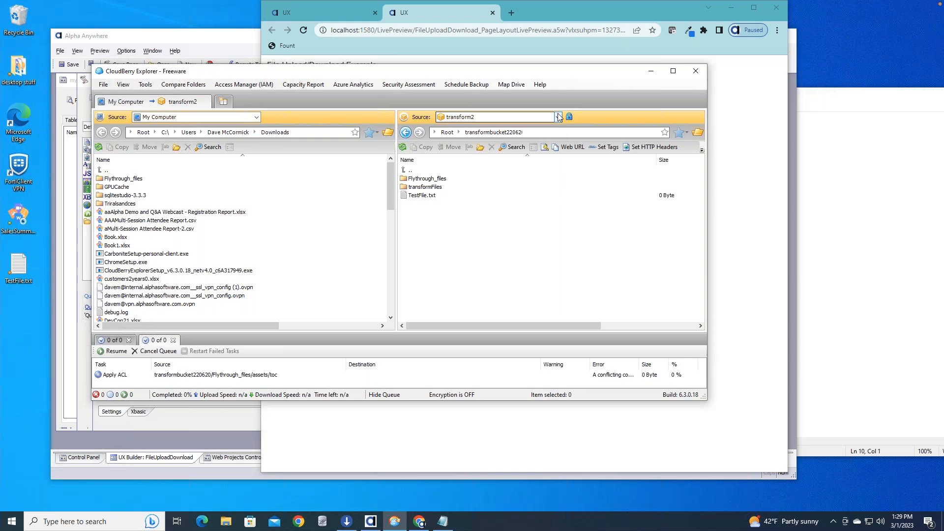
# Step: Open the bucket's copy of TestFile.txt to check its contents, and close it again
pyautogui.click(418, 197)
pyautogui.rightClick(418, 199)
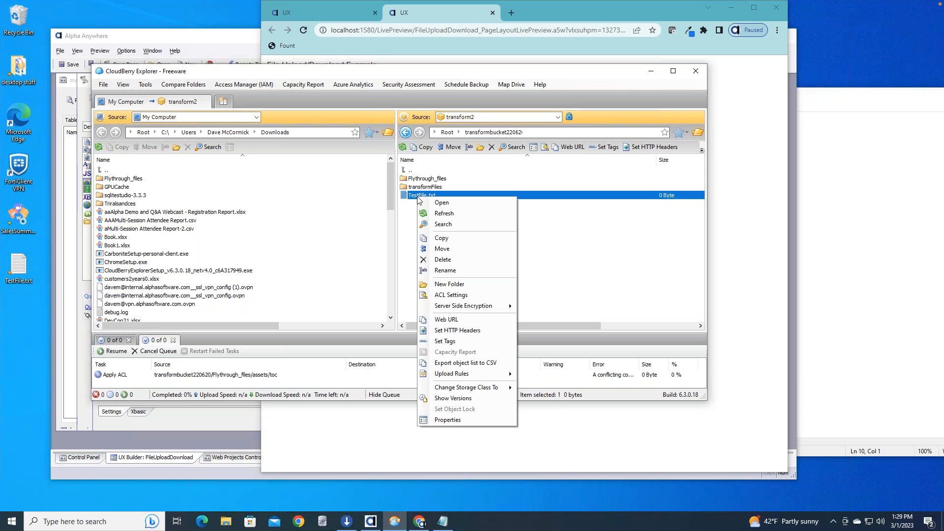
pyautogui.click(441, 203)
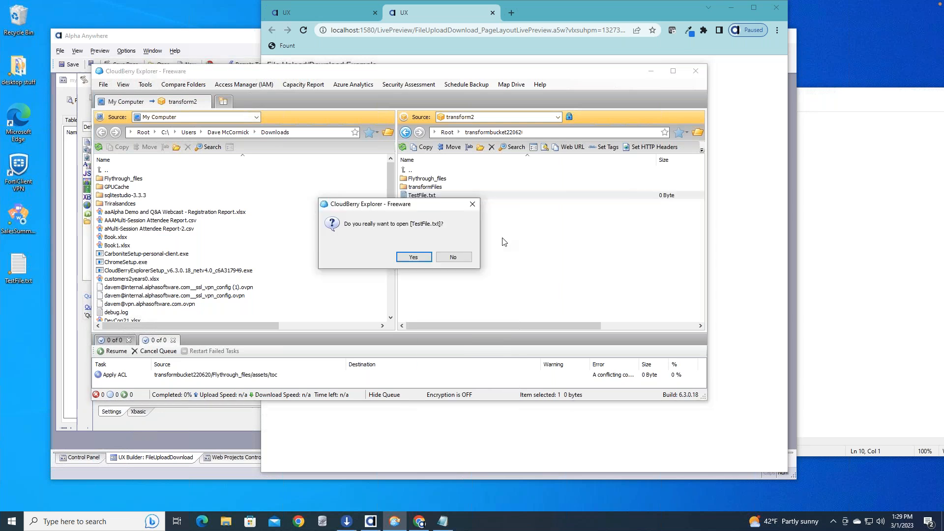
pyautogui.click(414, 257)
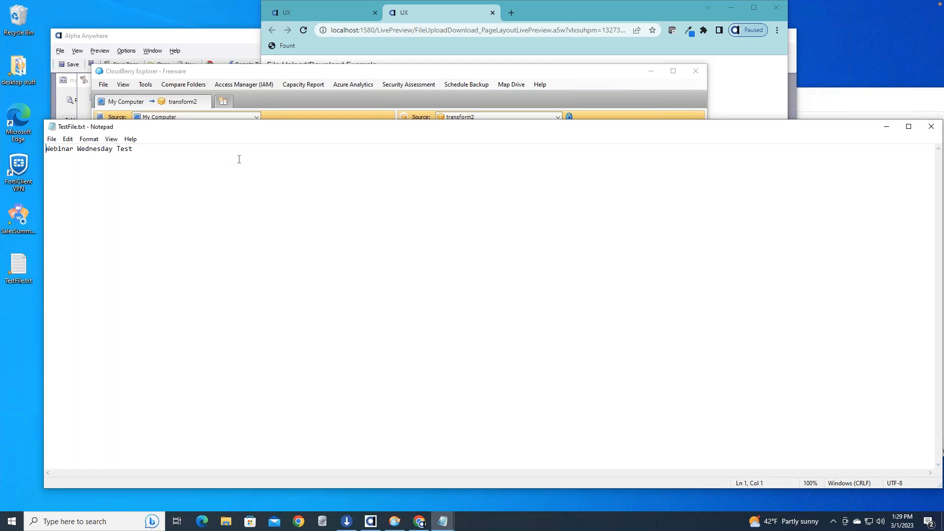
pyautogui.moveTo(259, 132); pyautogui.dragTo(29, 160)
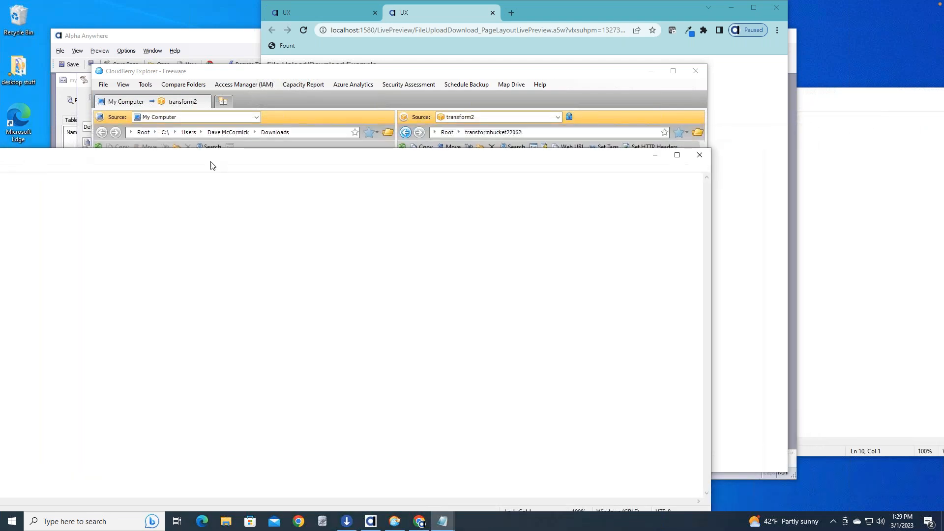
pyautogui.click(700, 155)
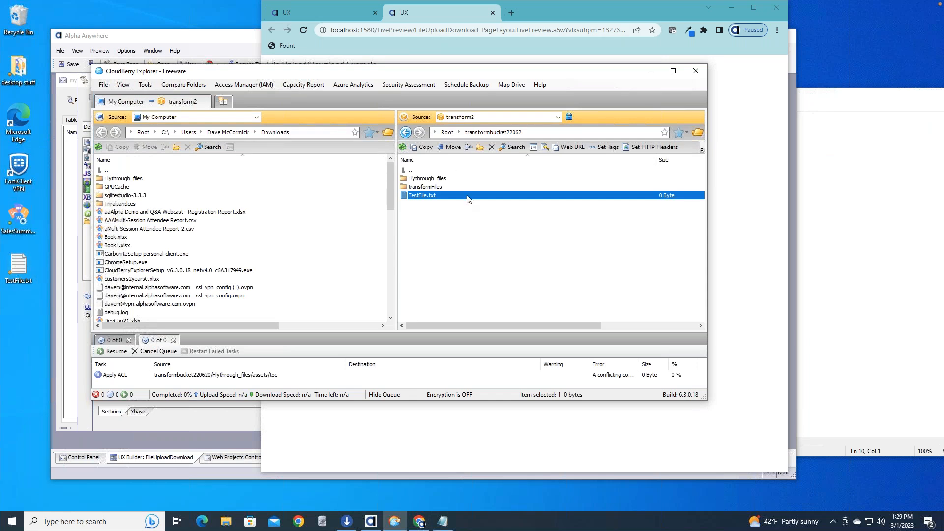
# Step: Switch back to the Chrome preview and drop the desktop's TestFile.txt onto the upload area once more
pyautogui.click(610, 13)
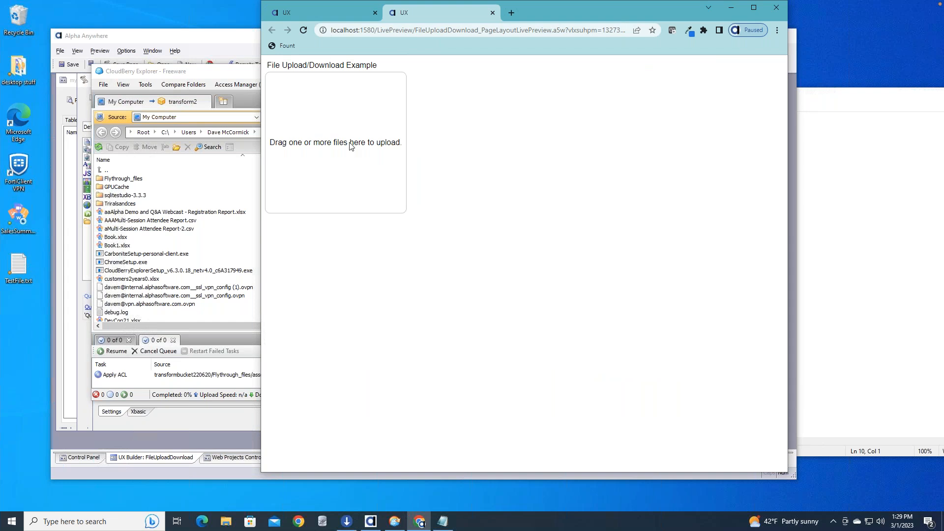
pyautogui.click(17, 271)
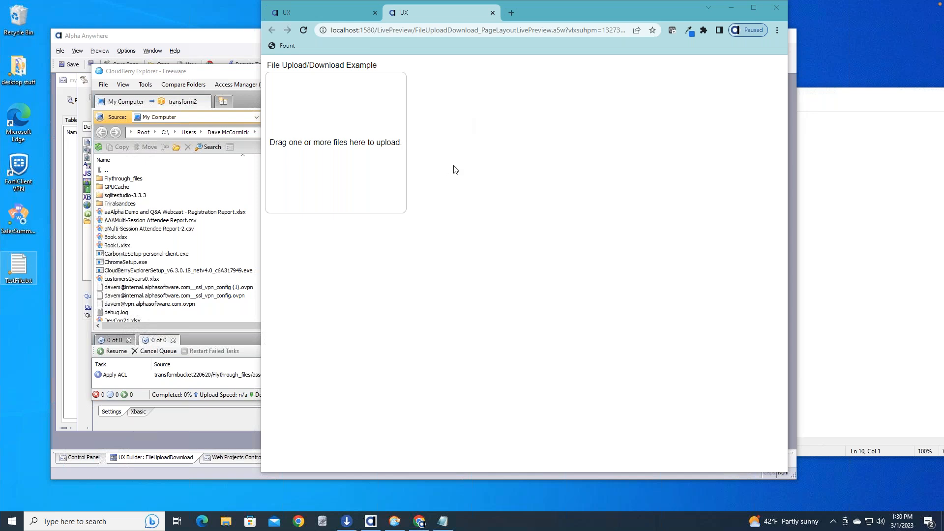
pyautogui.moveTo(18, 268); pyautogui.dragTo(339, 154)
# Step: Switch to Alpha Anywhere and add a second Drag&DropArea control to the FileUploadDownload component
pyautogui.click(201, 37)
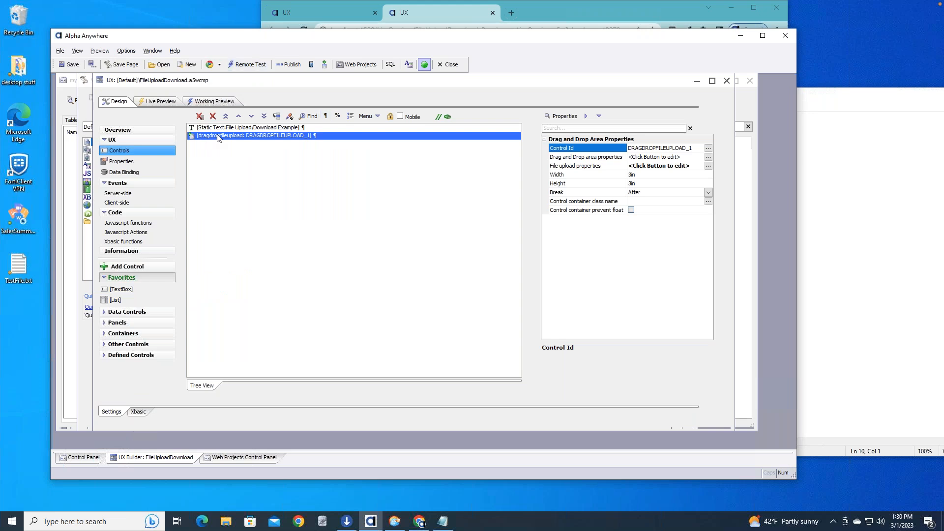
pyautogui.click(127, 267)
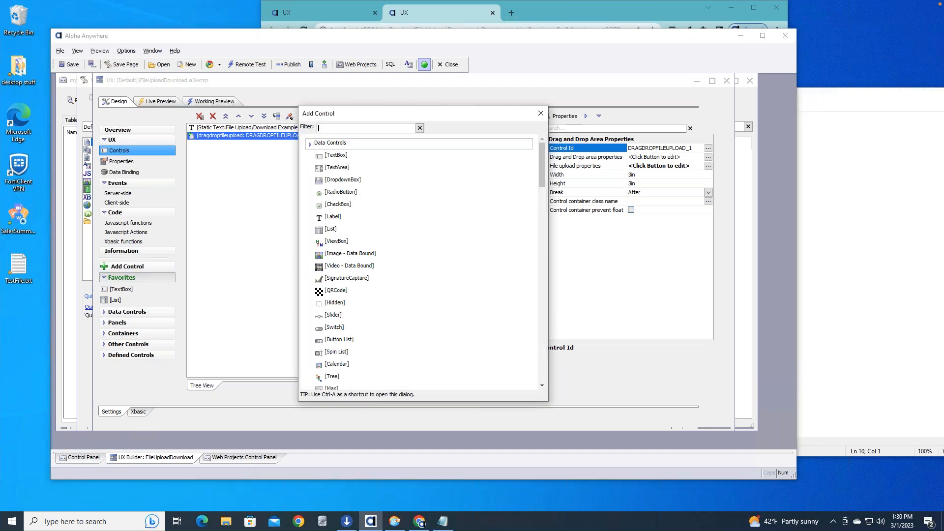
pyautogui.write('drag')
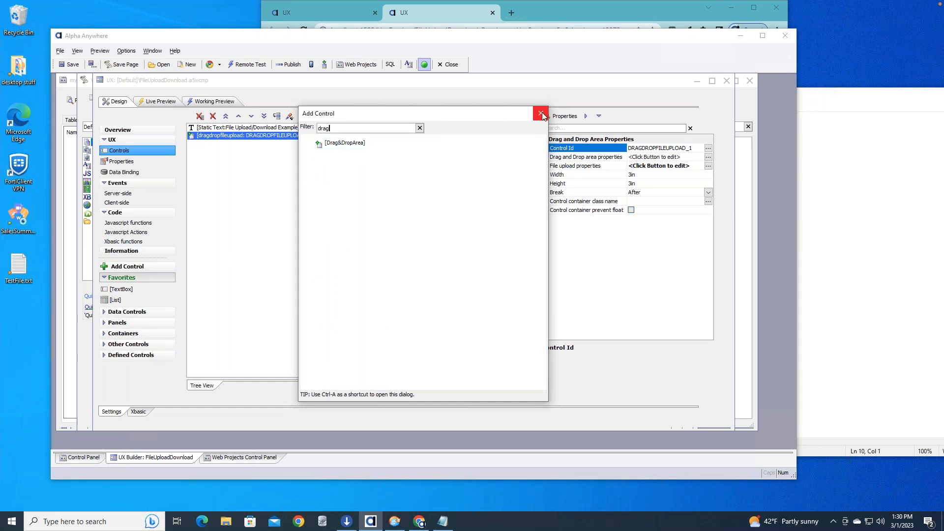
pyautogui.doubleClick(373, 145)
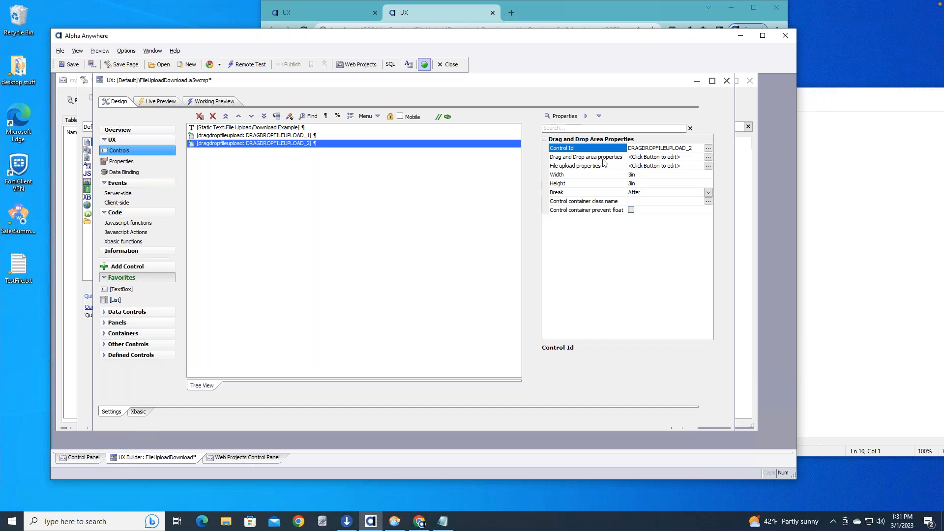
# Step: Review the second upload control's drag and drop area properties, including its style code and the matching area in the Chrome preview, without changing anything
pyautogui.click(708, 156)
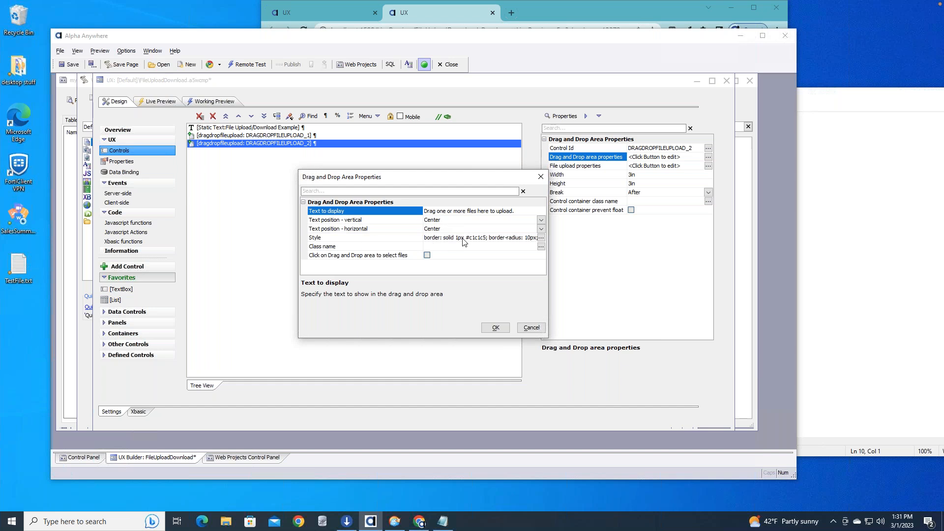
pyautogui.click(562, 9)
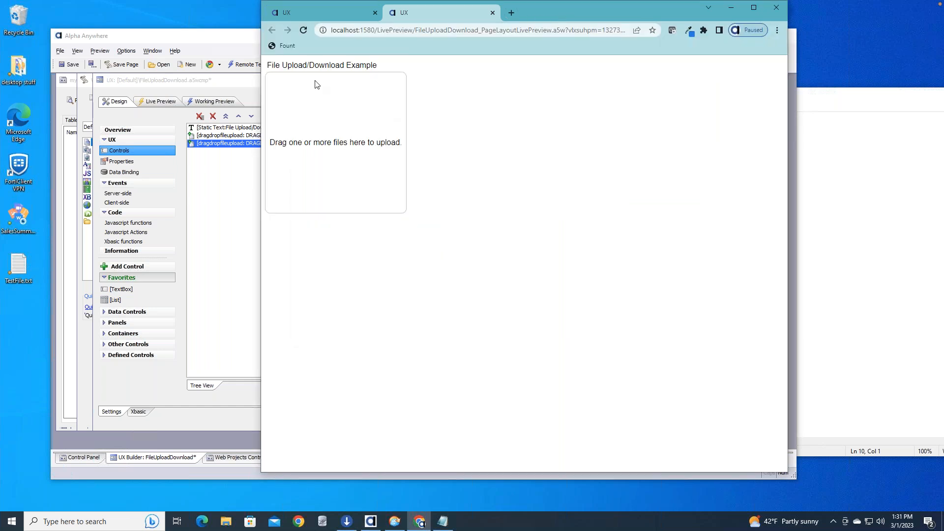
pyautogui.click(211, 211)
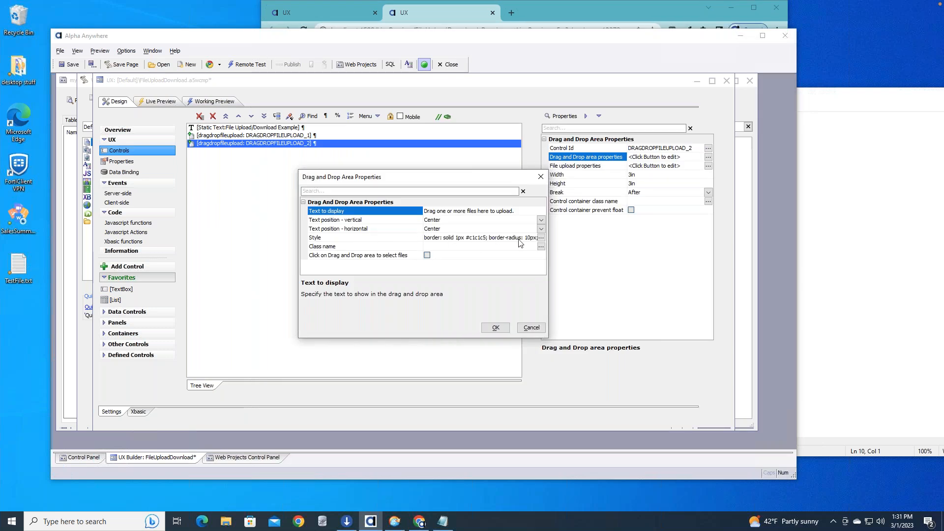
pyautogui.click(541, 238)
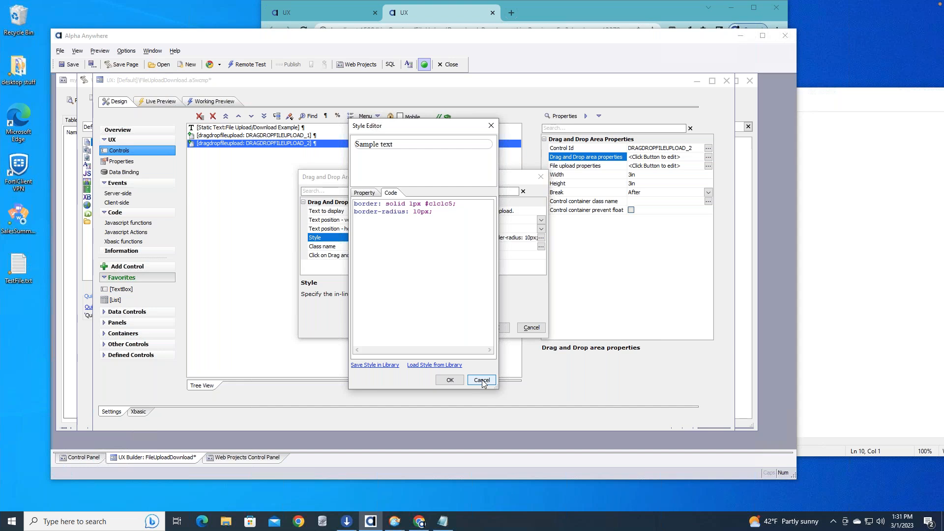
pyautogui.click(483, 381)
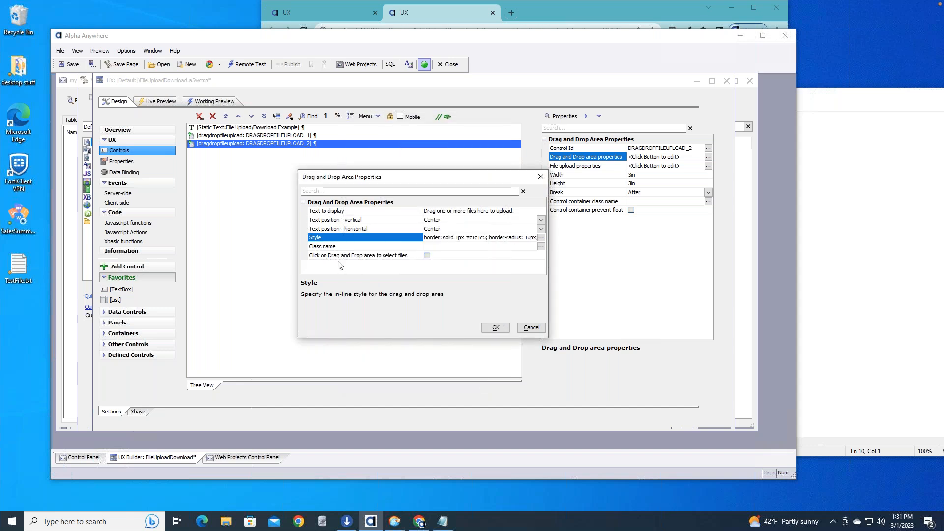
pyautogui.click(541, 177)
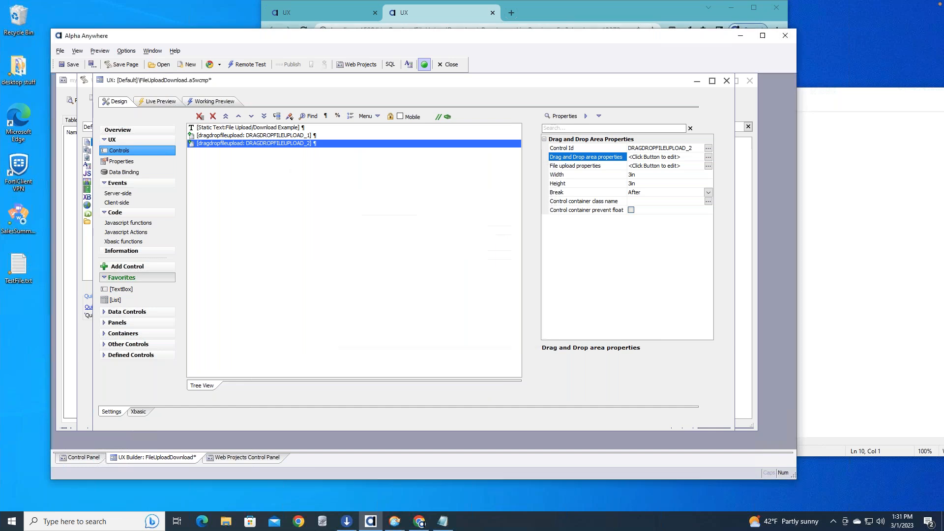
# Step: Open the control's file upload properties and review the Server and AmazonS3 upload target options, keeping AmazonS3 selected
pyautogui.click(674, 167)
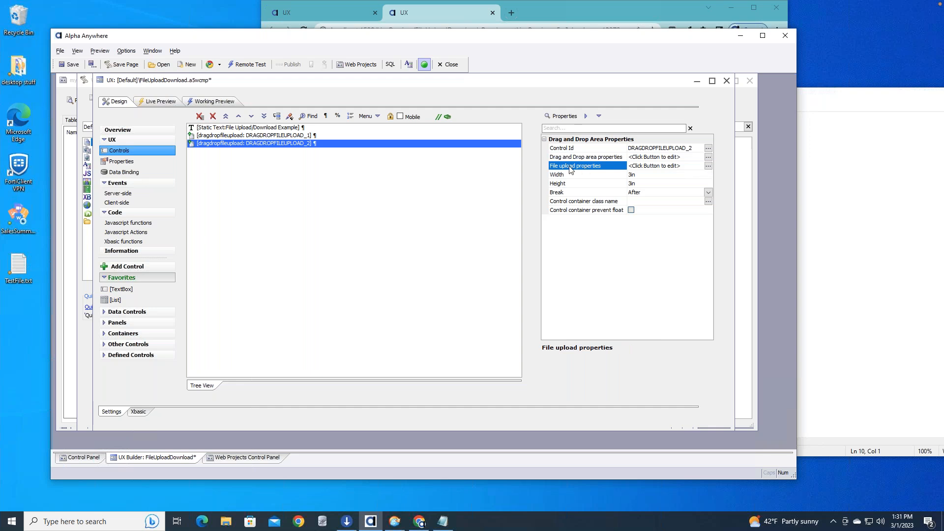
pyautogui.click(709, 166)
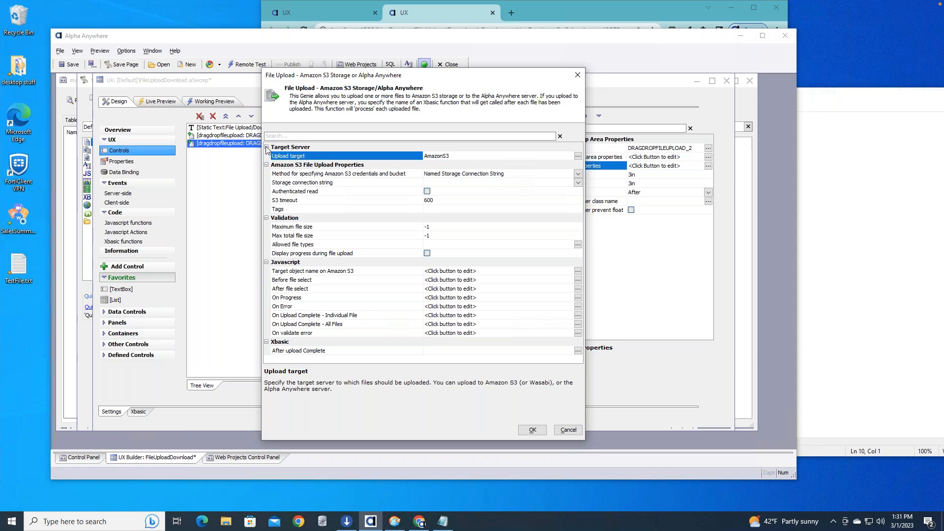
pyautogui.click(578, 156)
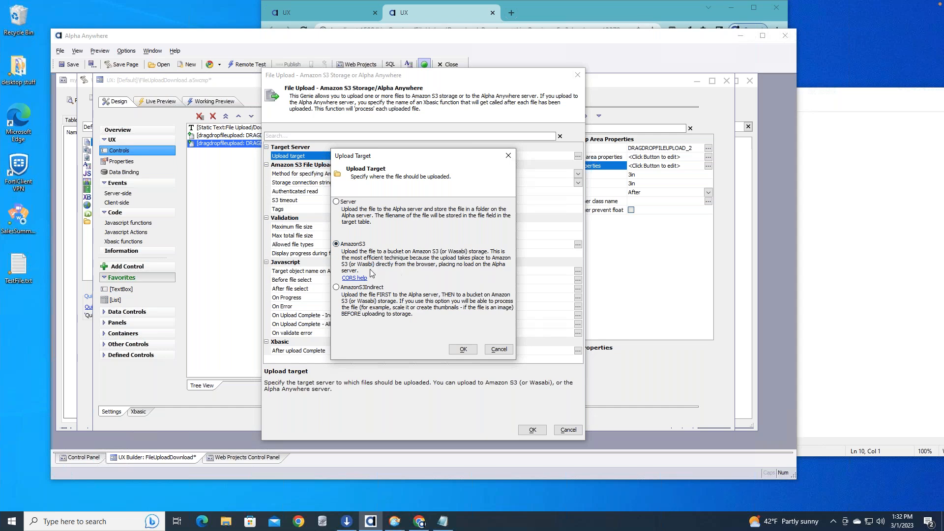
pyautogui.click(343, 203)
pyautogui.click(344, 245)
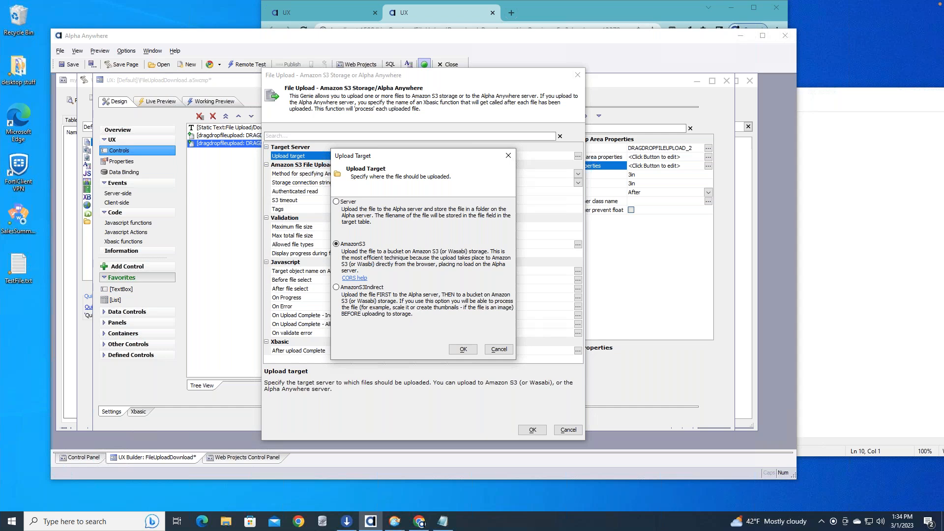
# Step: Open the CORS help for Amazon S3 uploads, copy its sample configuration to the clipboard, and close the help
pyautogui.click(355, 278)
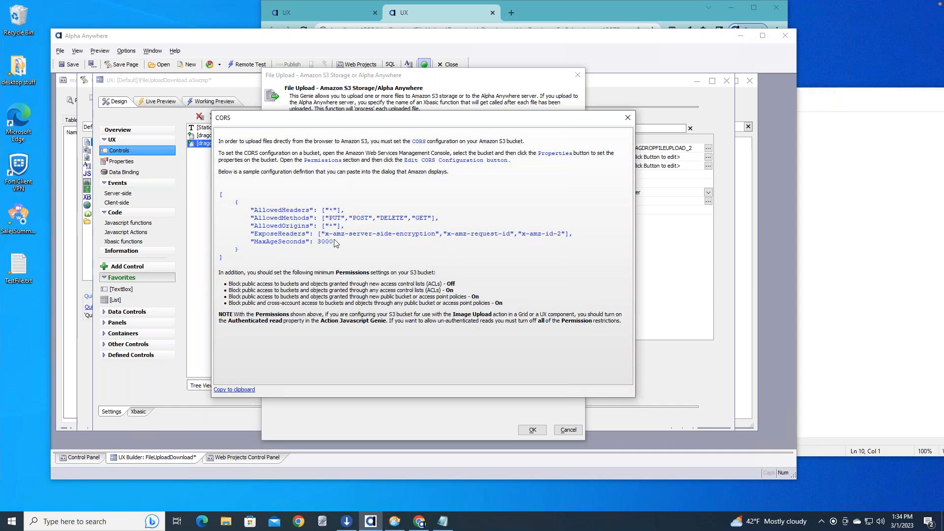
pyautogui.click(224, 391)
pyautogui.click(628, 118)
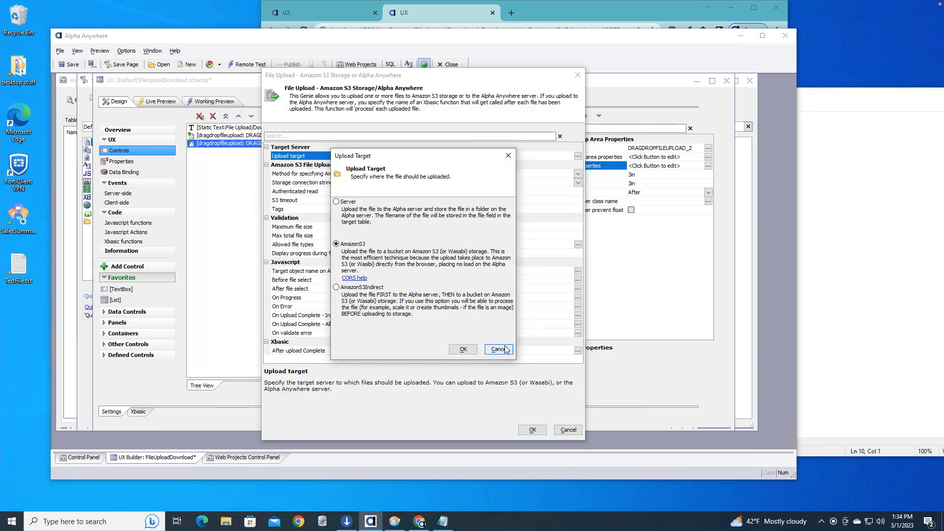
# Step: Switch to PowerPoint, select slide 16 of the WebinarWednesday presentation, and start the slide show
pyautogui.press('super+Tab')
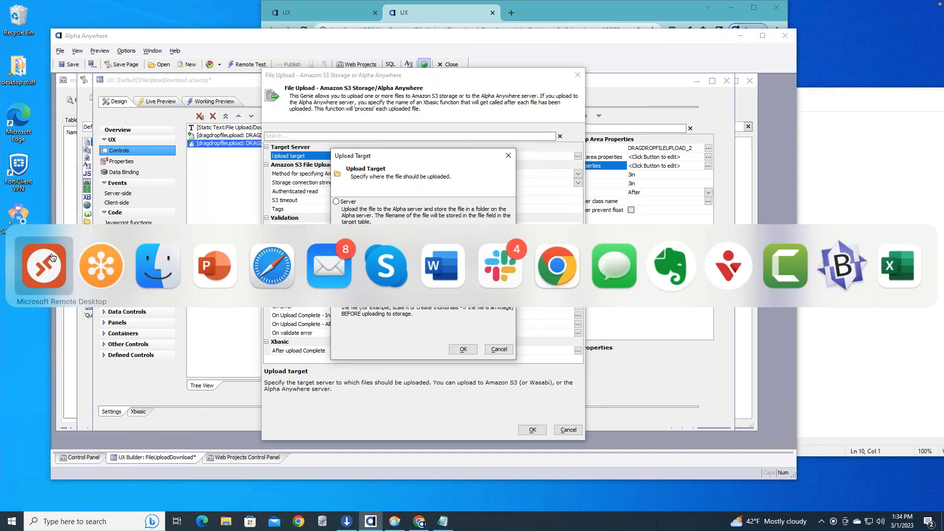
pyautogui.click(215, 266)
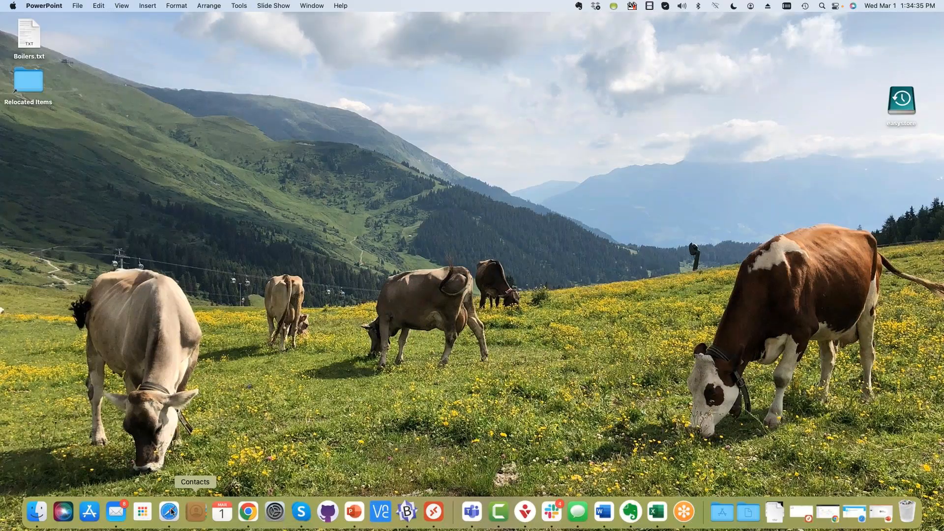
pyautogui.click(355, 513)
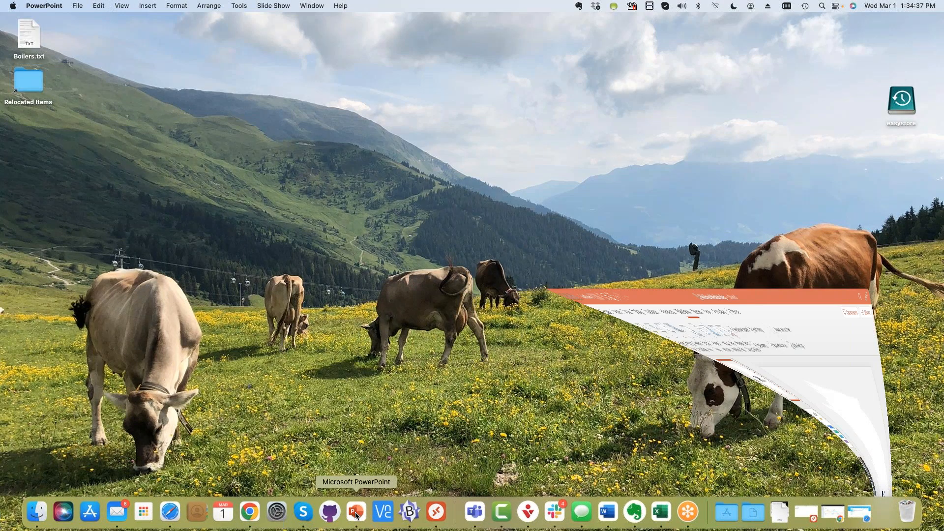
pyautogui.scroll(-10, 102, 308)
pyautogui.click(101, 412)
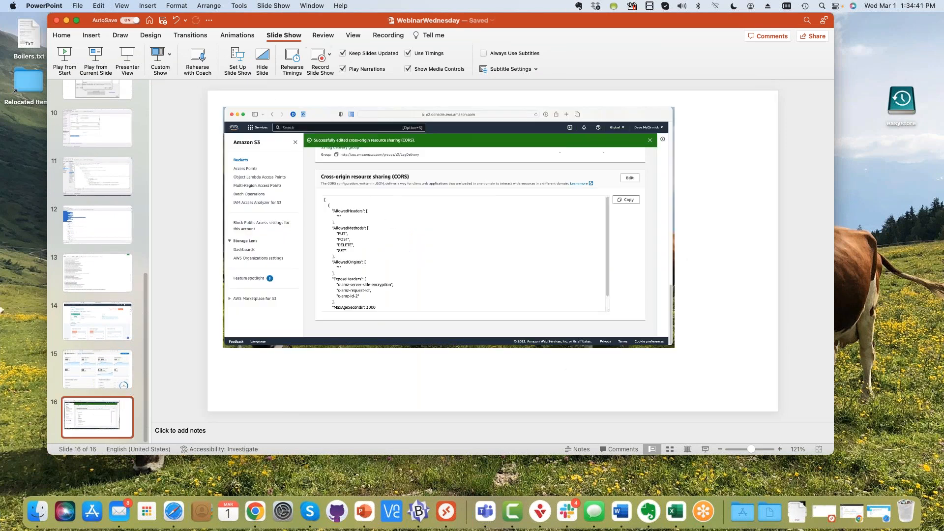
pyautogui.click(270, 6)
pyautogui.click(279, 20)
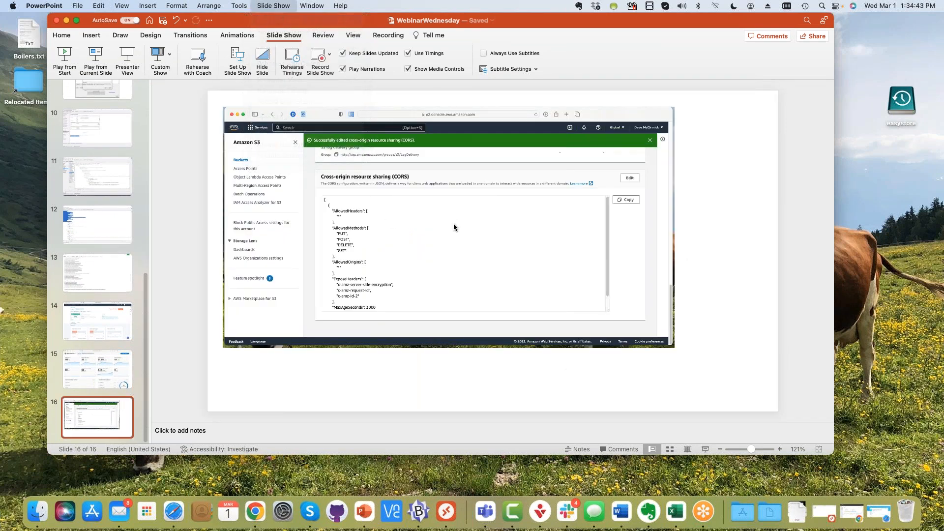
# Step: Advance through the slide show to the Amazon S3 Cross-origin resource sharing (CORS) slide
pyautogui.click(380, 224)
pyautogui.click(380, 224)
pyautogui.click(380, 223)
pyautogui.click(379, 223)
pyautogui.click(380, 223)
pyautogui.click(380, 223)
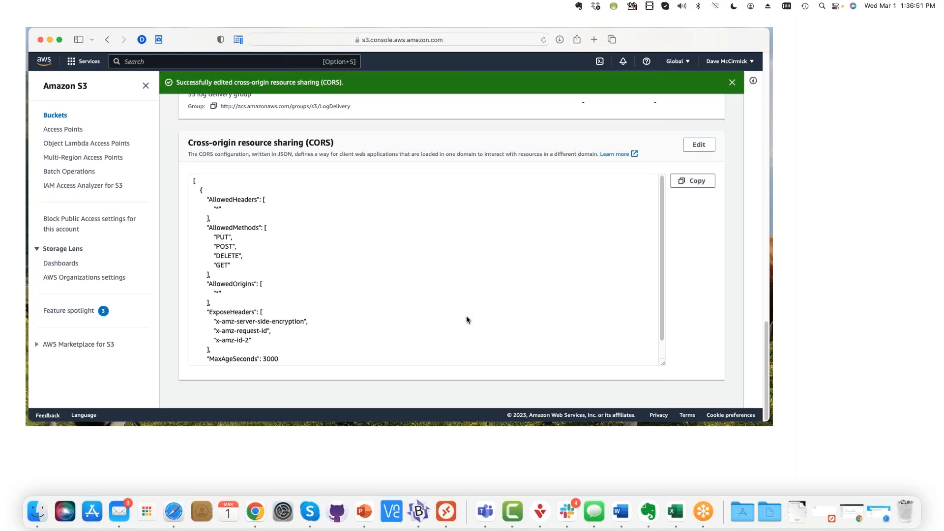
# Step: Switch to Safari and show the Alpha Anywhere release notes page in full screen
pyautogui.click(174, 511)
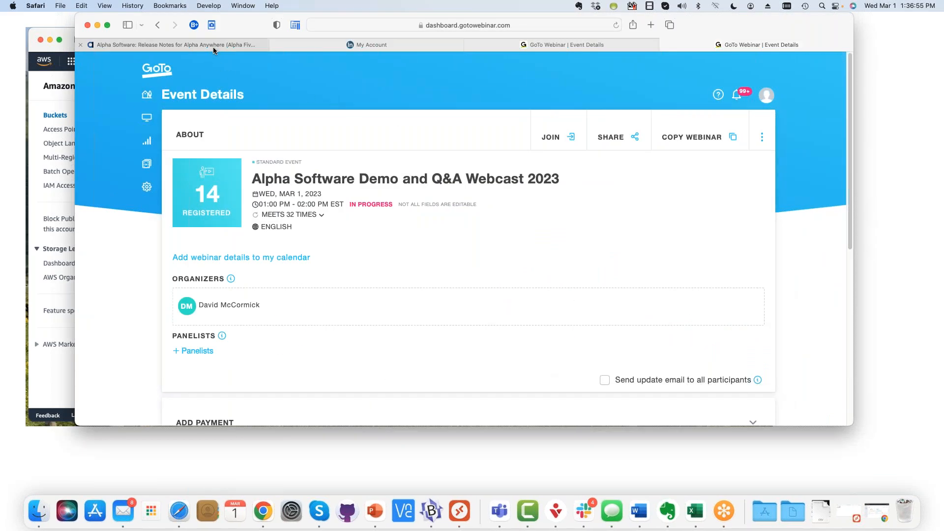
pyautogui.click(213, 48)
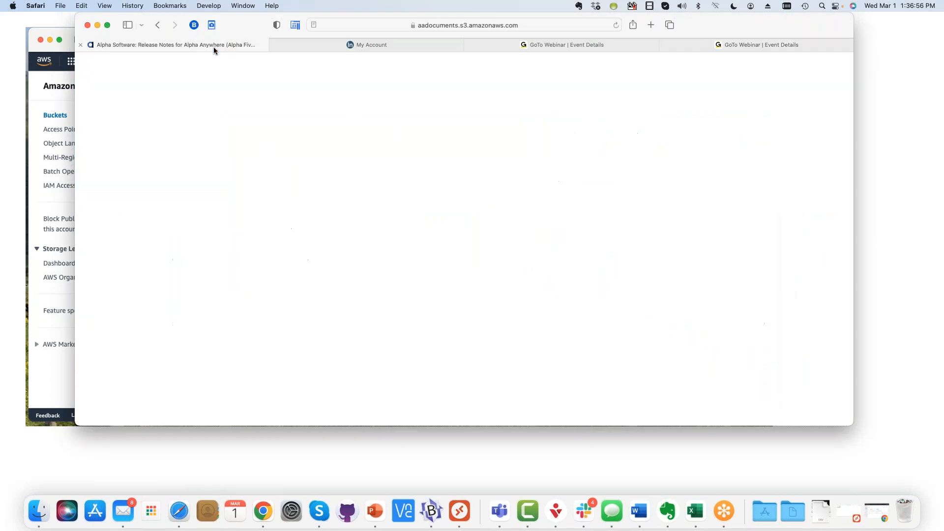
pyautogui.click(108, 26)
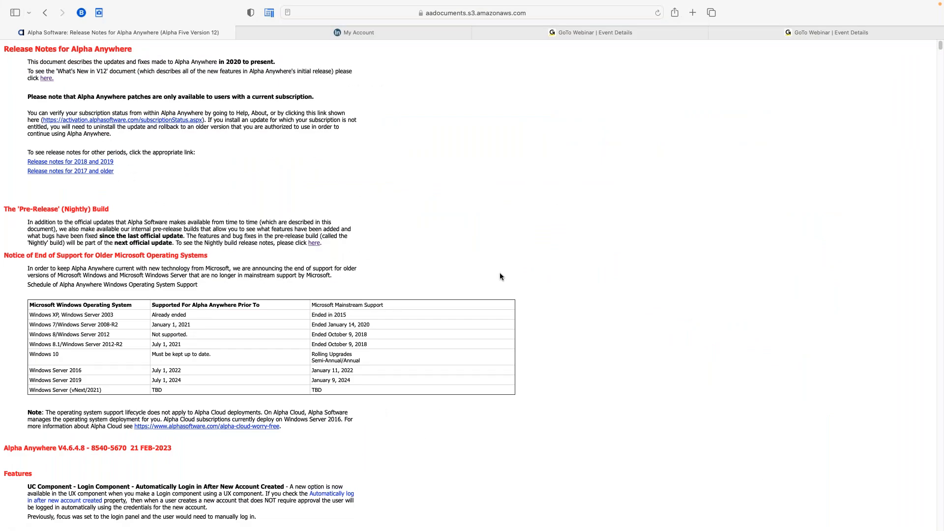
# Step: Switch back to Alpha Anywhere and close the Upload Target and File Upload dialogs without saving changes
pyautogui.press('super+Tab')
pyautogui.press('super+Tab')
pyautogui.press('super+Tab')
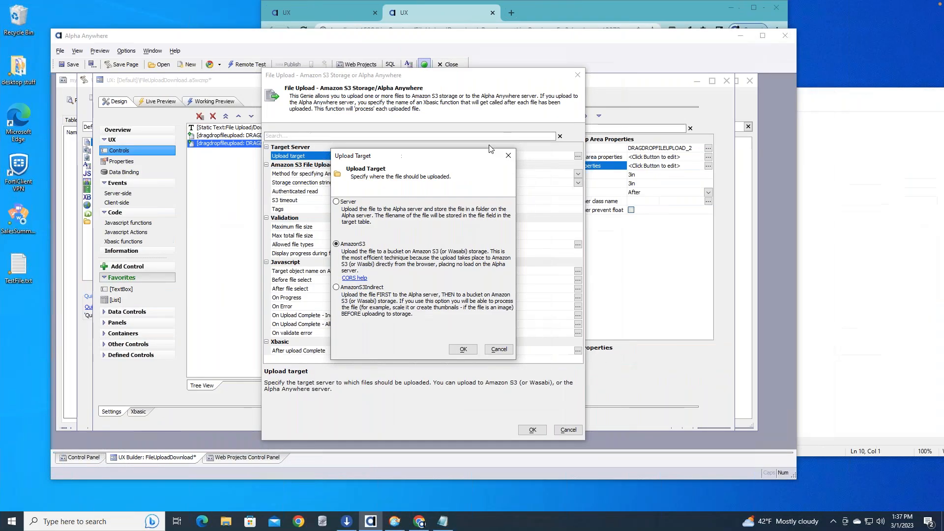
pyautogui.click(508, 156)
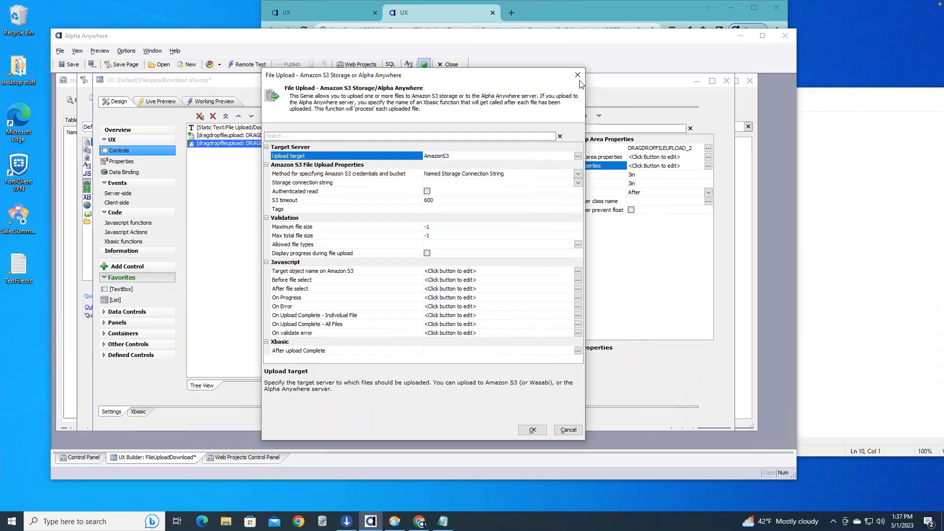
pyautogui.click(578, 75)
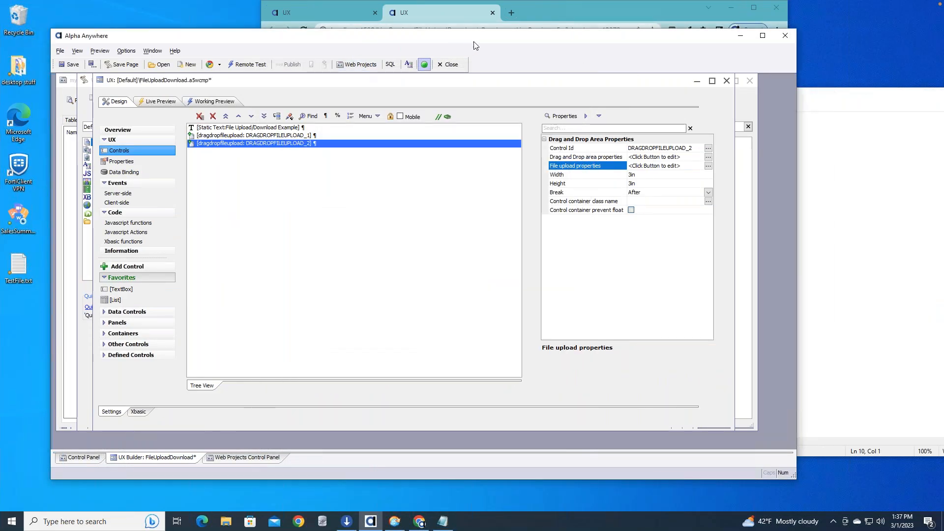
# Step: Reposition the Alpha Anywhere window and open the program's current release notes in the browser
pyautogui.moveTo(336, 55); pyautogui.dragTo(389, 69)
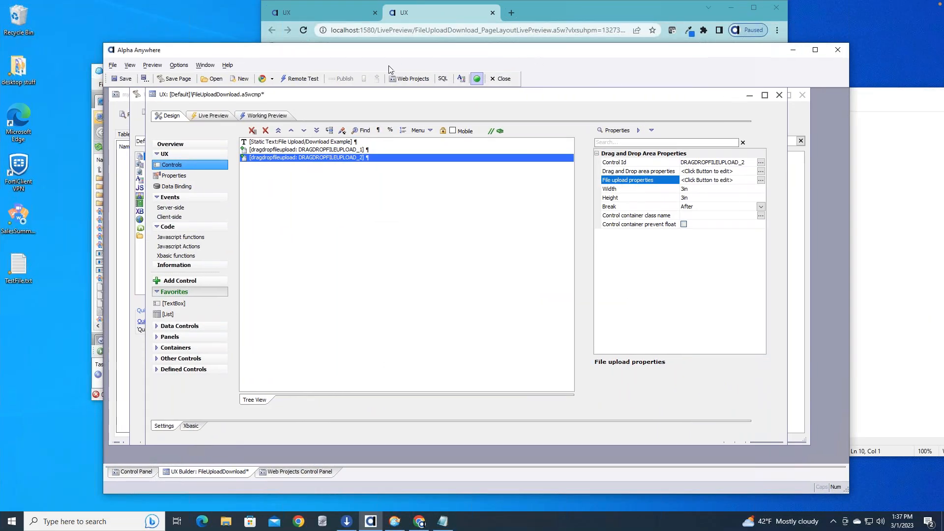
pyautogui.click(227, 65)
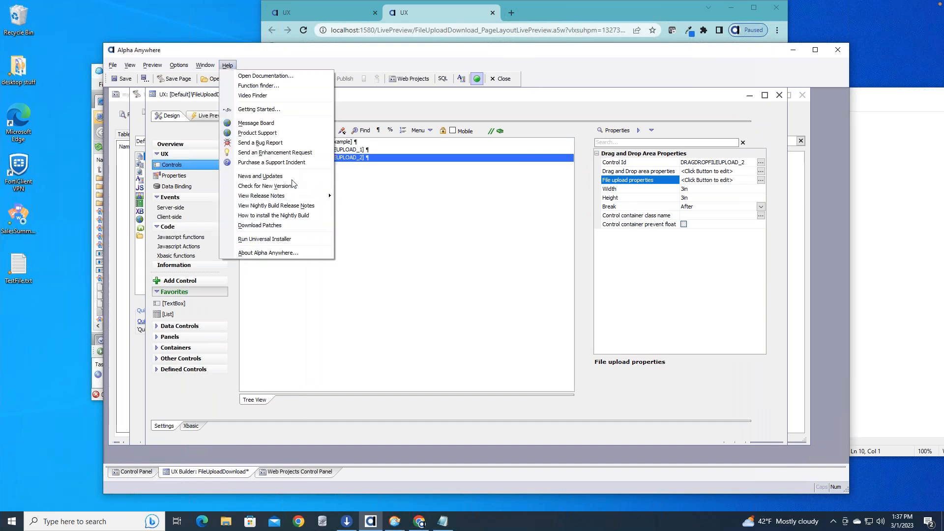
pyautogui.moveTo(299, 196)
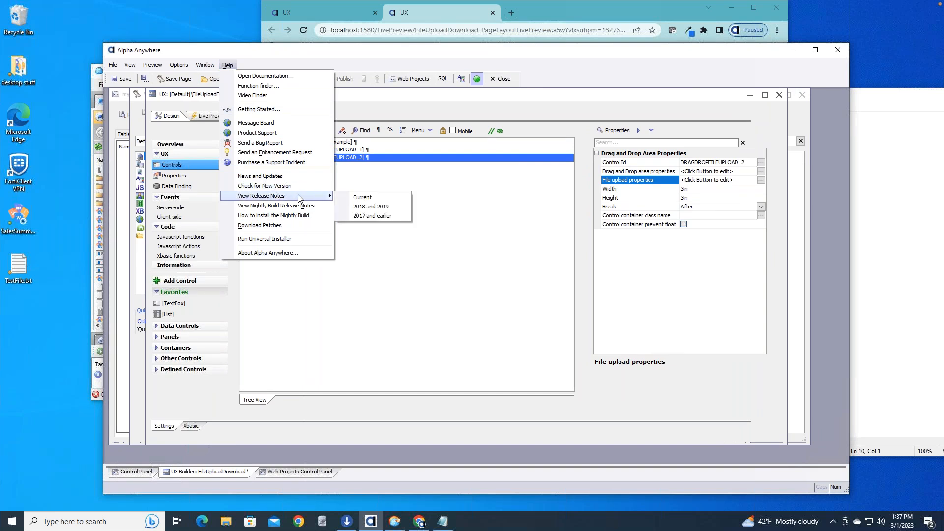
pyautogui.click(394, 201)
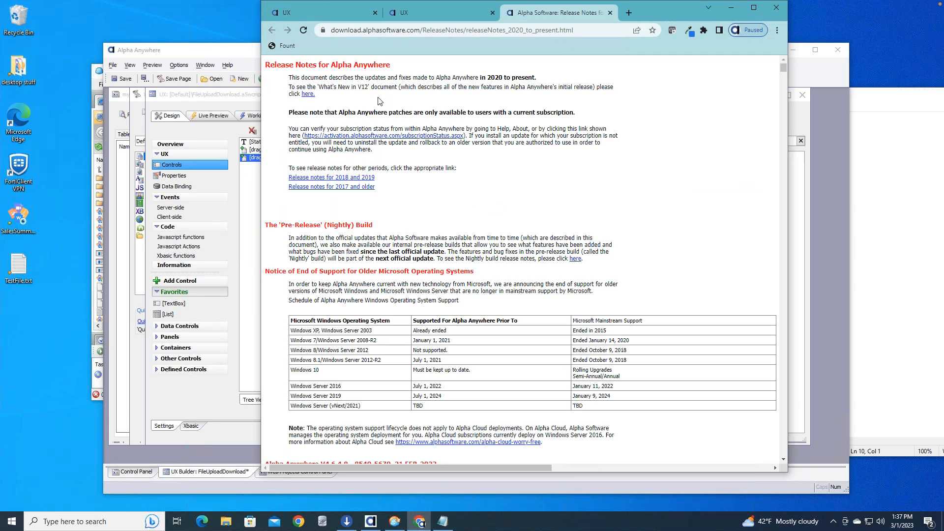
# Step: Switch to Safari and examine the new features listed in the release notes for Alpha Anywhere V4.6.4.8
pyautogui.press('super+Tab')
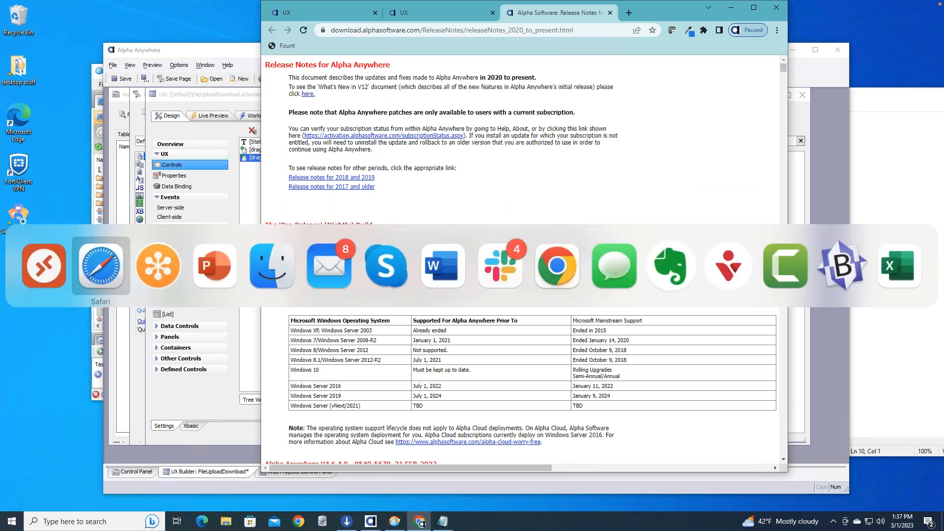
pyautogui.click(111, 272)
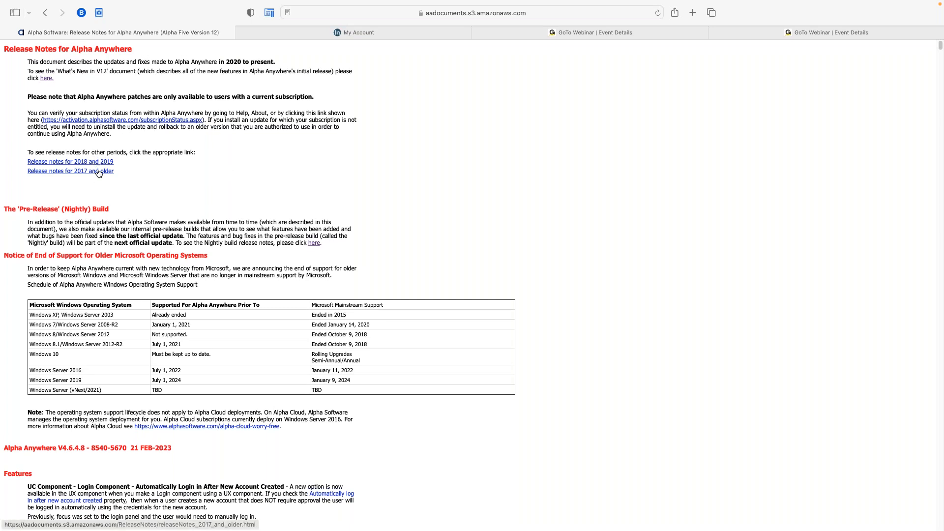
pyautogui.scroll(1, 232, 155)
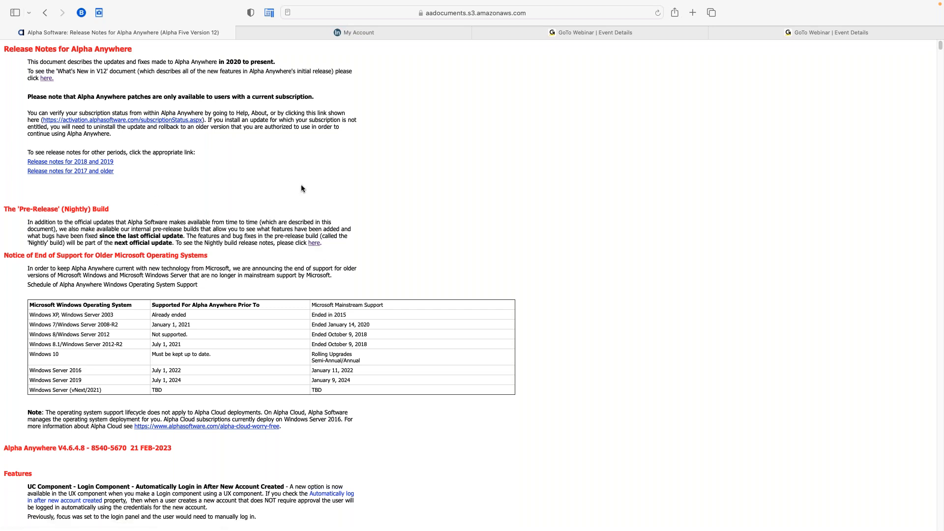
pyautogui.scroll(-2, 301, 189)
pyautogui.scroll(2, 295, 194)
pyautogui.scroll(-5, 433, 140)
pyautogui.scroll(-5, 434, 143)
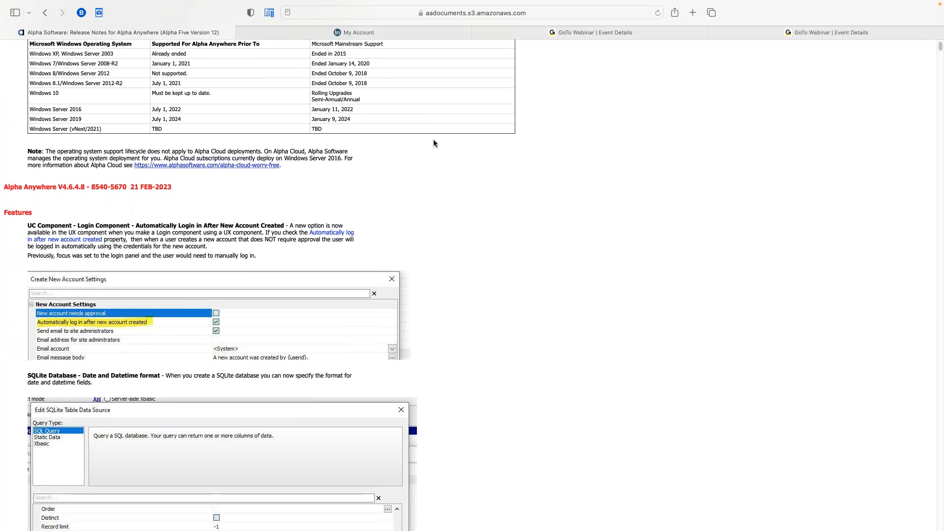
pyautogui.scroll(-3, 433, 143)
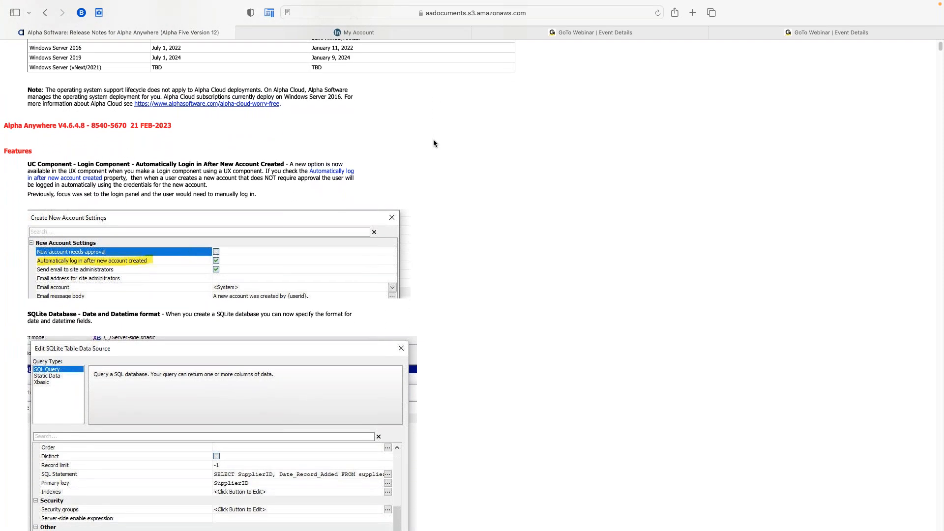
pyautogui.scroll(-2, 434, 143)
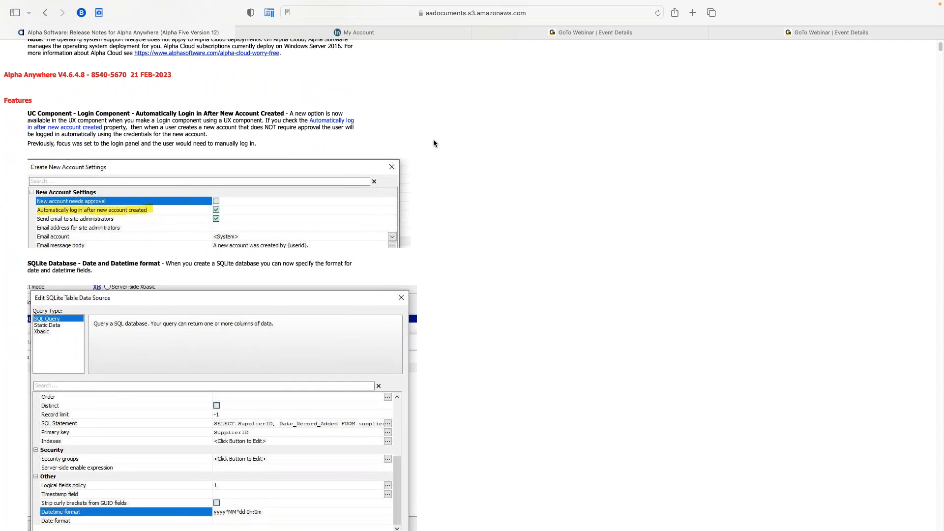
pyautogui.scroll(-1, 441, 143)
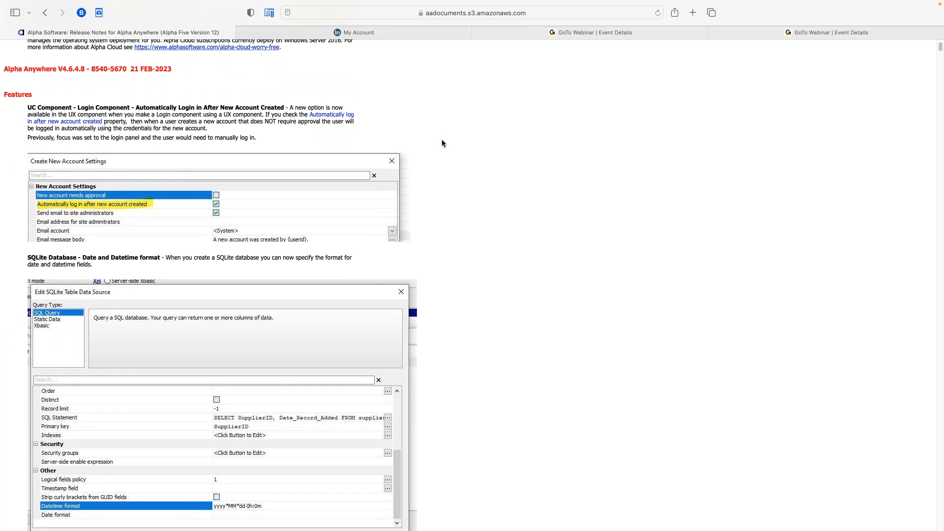
# Step: Examine the release notes on automatic login after new account creation and on SQLite date and datetime formats
pyautogui.scroll(-1, 451, 138)
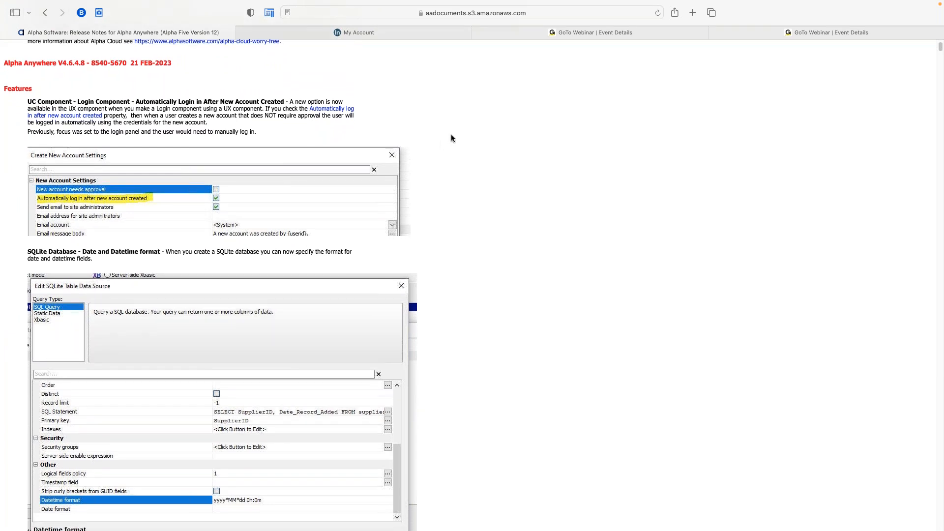
pyautogui.scroll(-1, 453, 138)
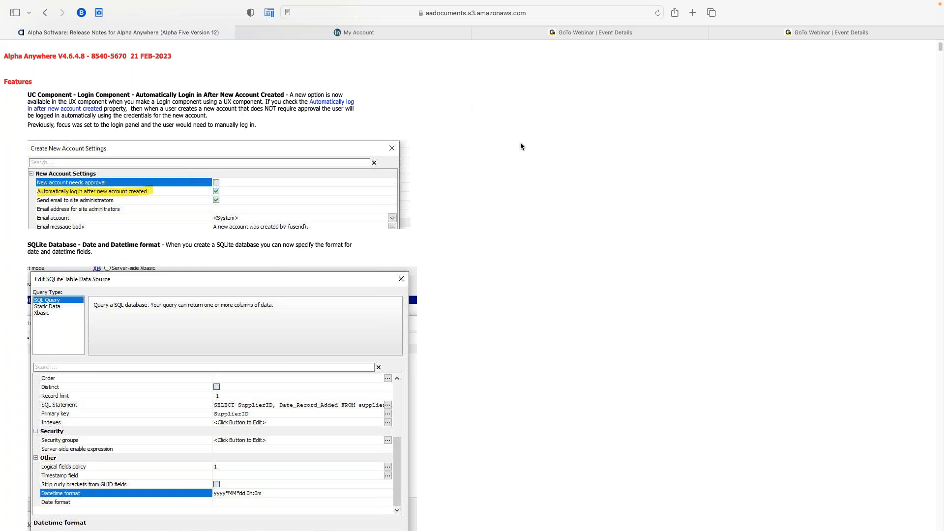
pyautogui.scroll(-1, 522, 146)
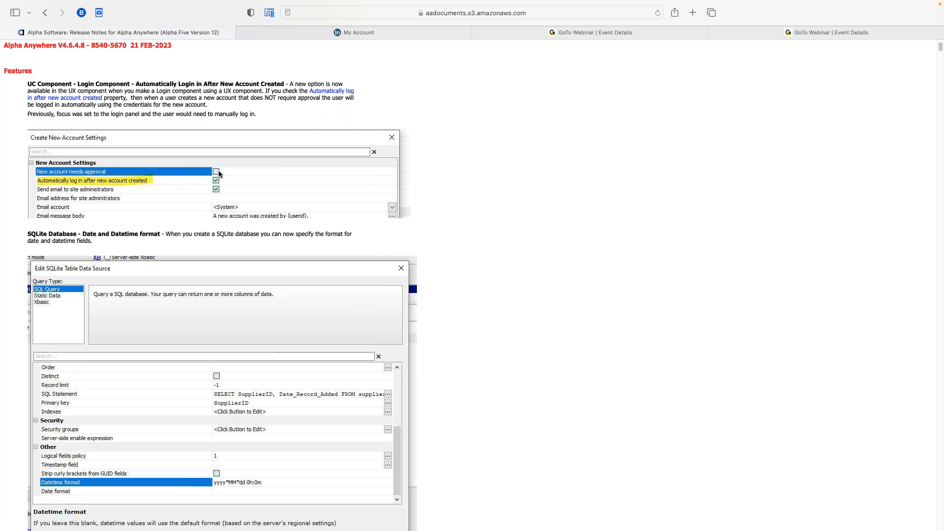
pyautogui.scroll(-2, 218, 174)
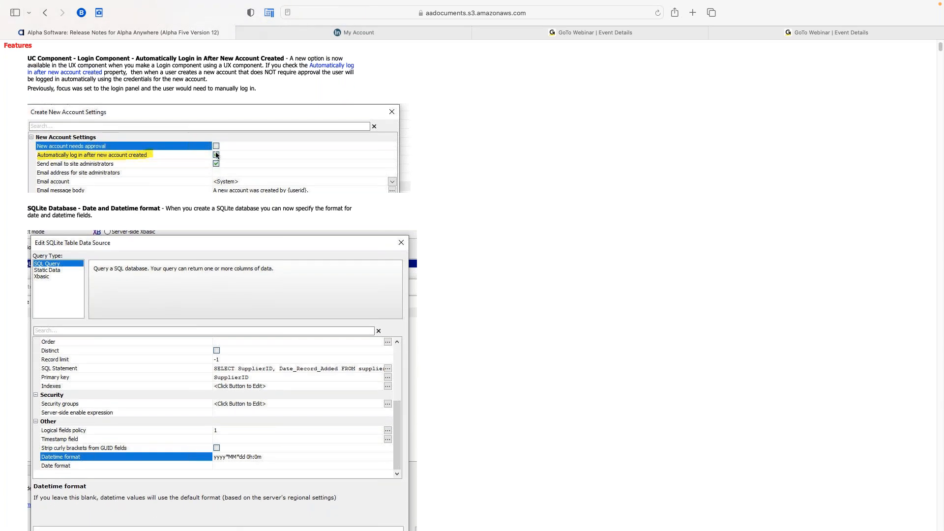
pyautogui.scroll(-1, 232, 155)
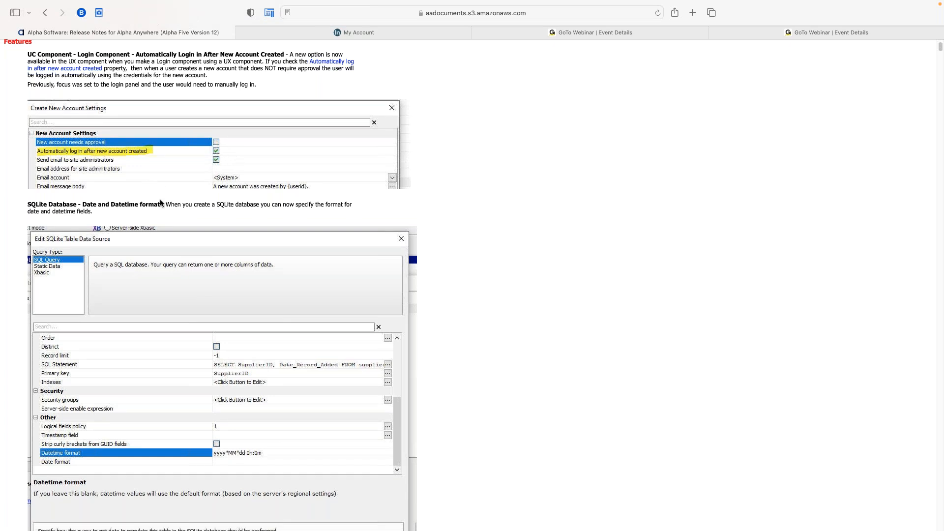
pyautogui.scroll(-2, 161, 201)
pyautogui.scroll(-4, 407, 212)
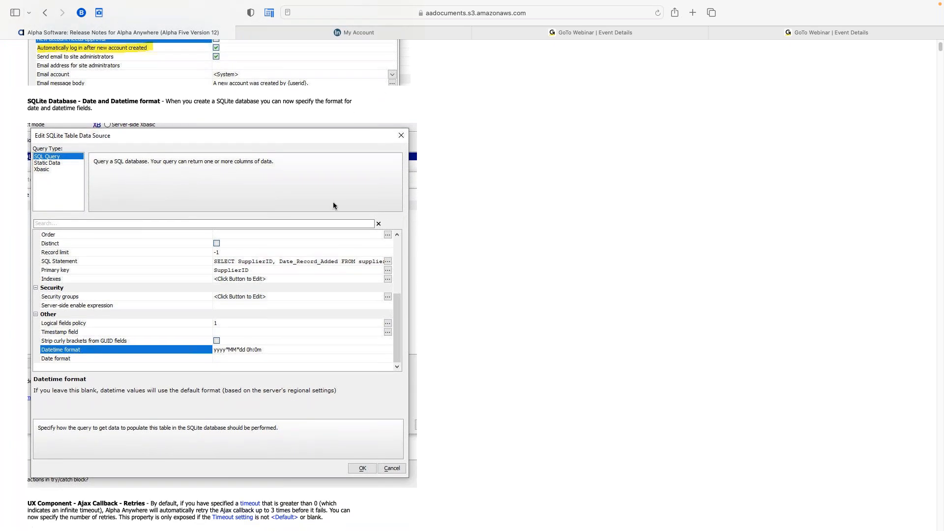
pyautogui.scroll(1, 334, 206)
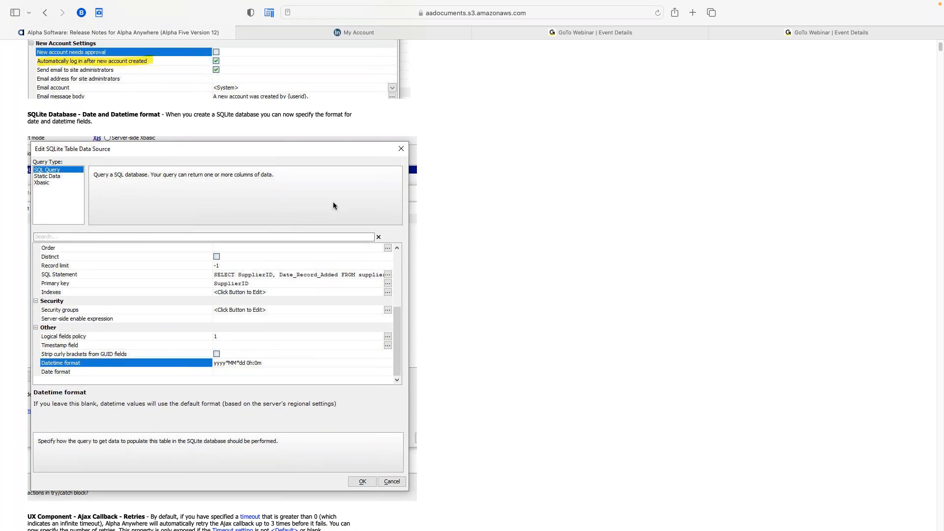
pyautogui.scroll(-1, 333, 206)
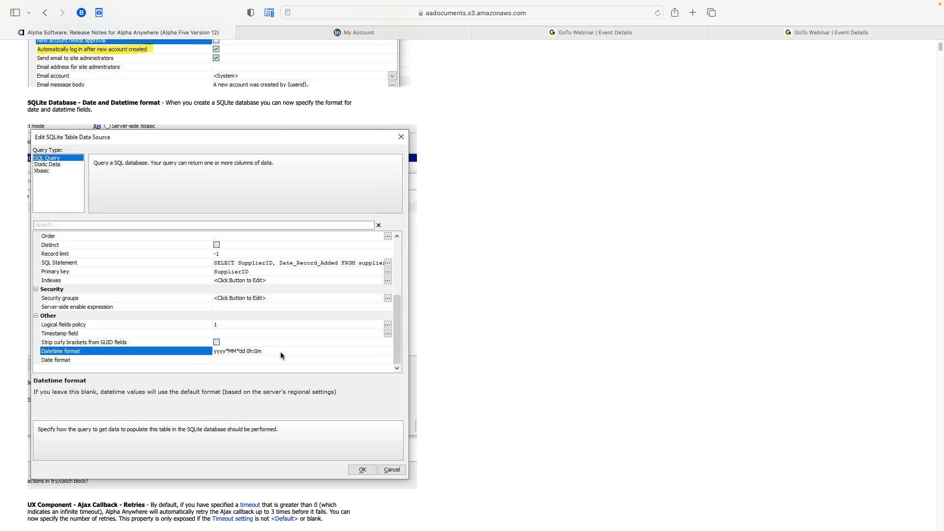
# Step: Examine the UX Component Ajax Callback Retries entry, including its timeout and number of retries settings
pyautogui.scroll(-5, 272, 282)
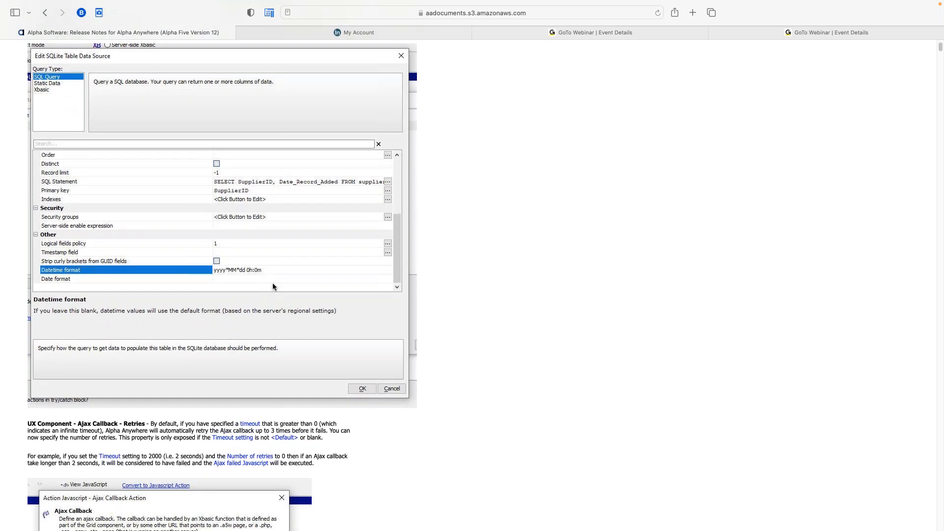
pyautogui.scroll(-6, 345, 216)
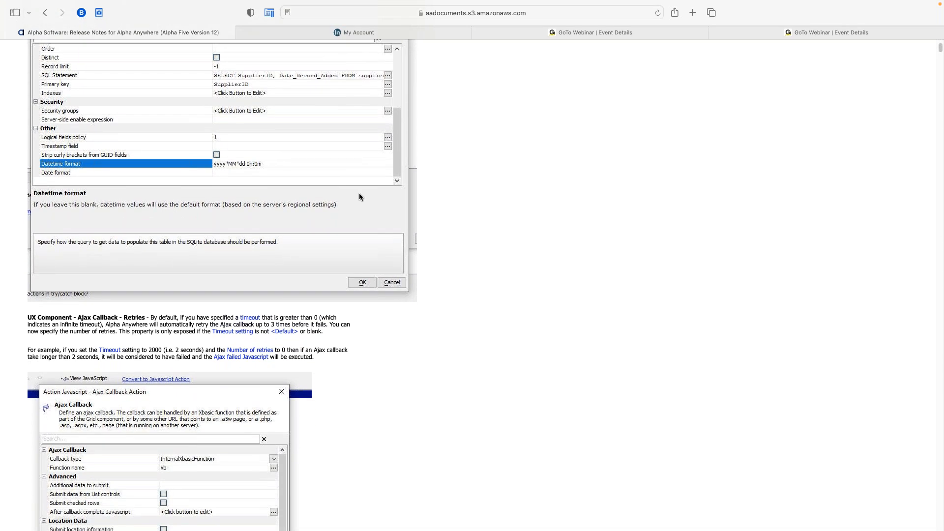
pyautogui.scroll(-8, 344, 215)
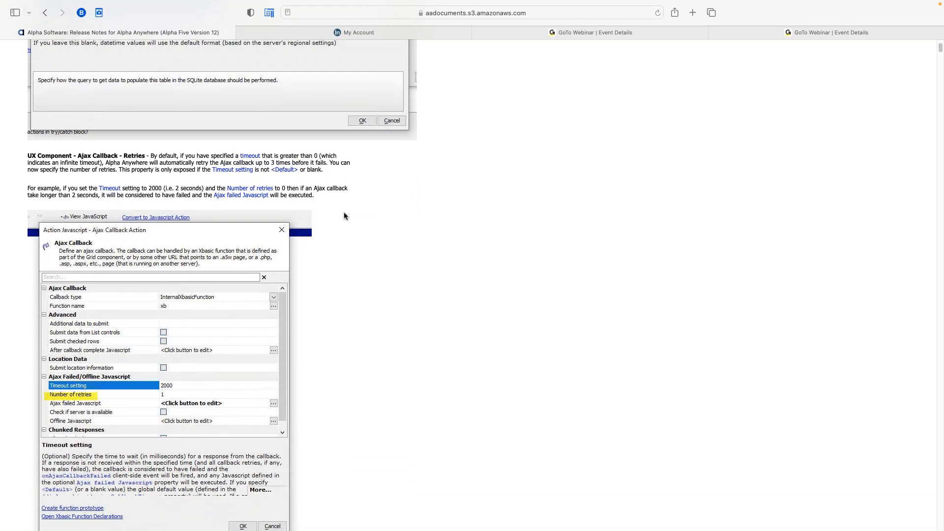
pyautogui.scroll(2, 345, 215)
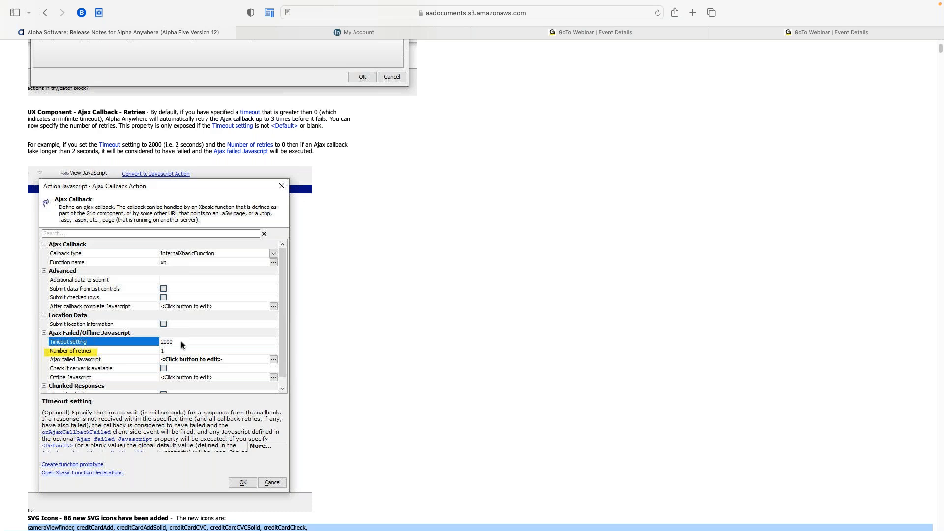
pyautogui.scroll(-1, 180, 357)
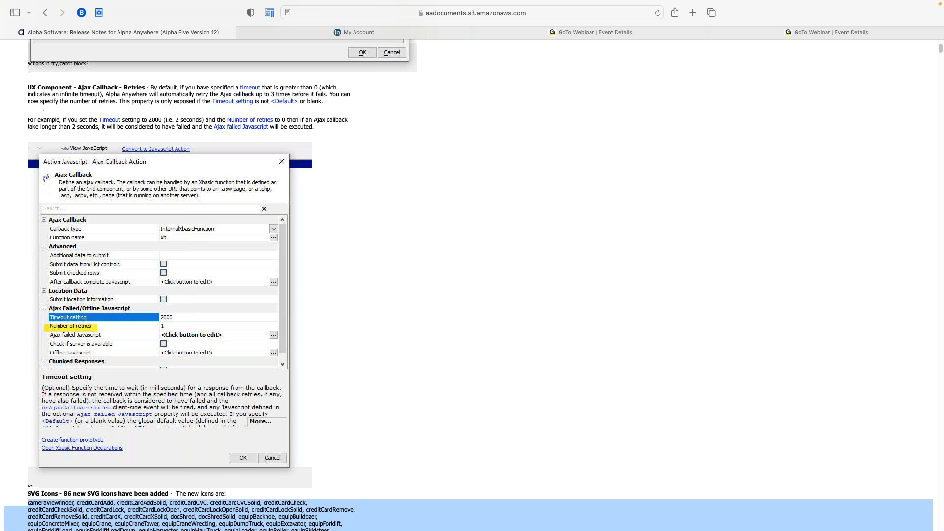
pyautogui.scroll(2, 468, 285)
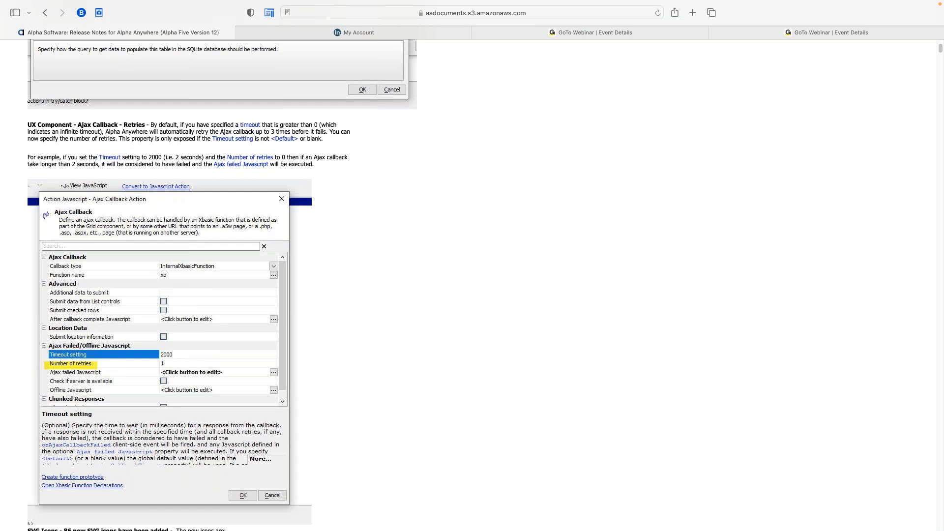
pyautogui.scroll(1, 468, 284)
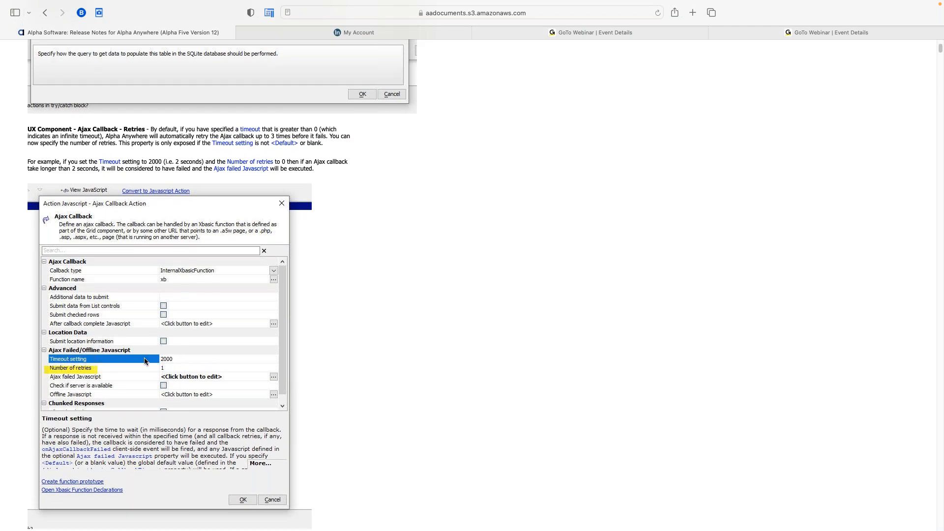
pyautogui.scroll(-2, 177, 387)
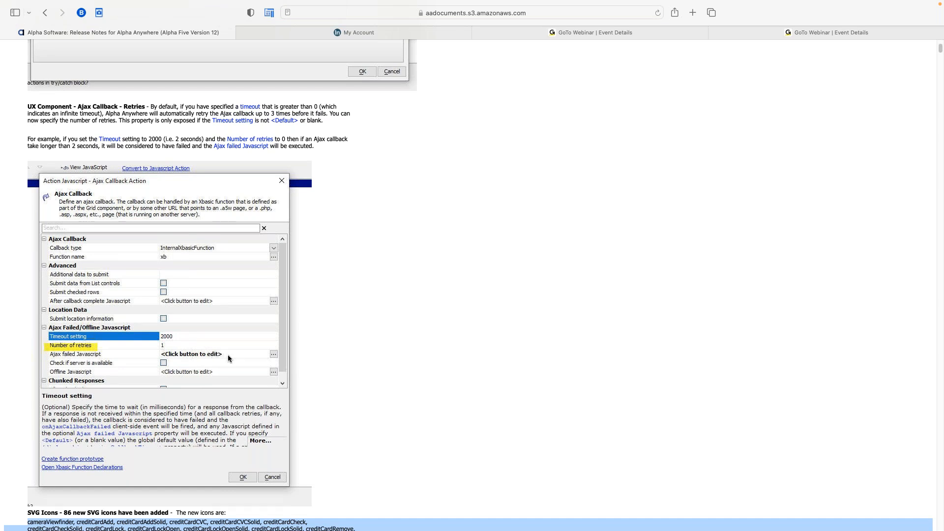
pyautogui.scroll(-2, 228, 355)
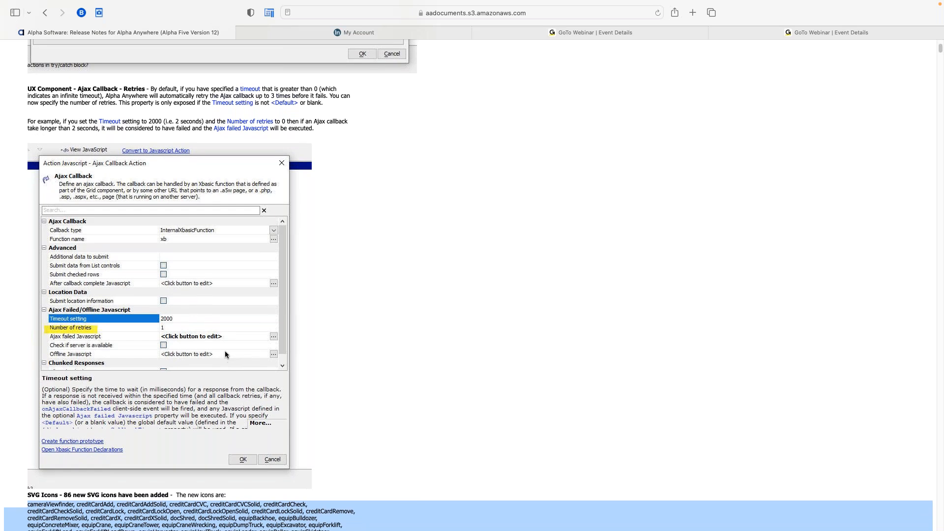
pyautogui.scroll(-1, 220, 347)
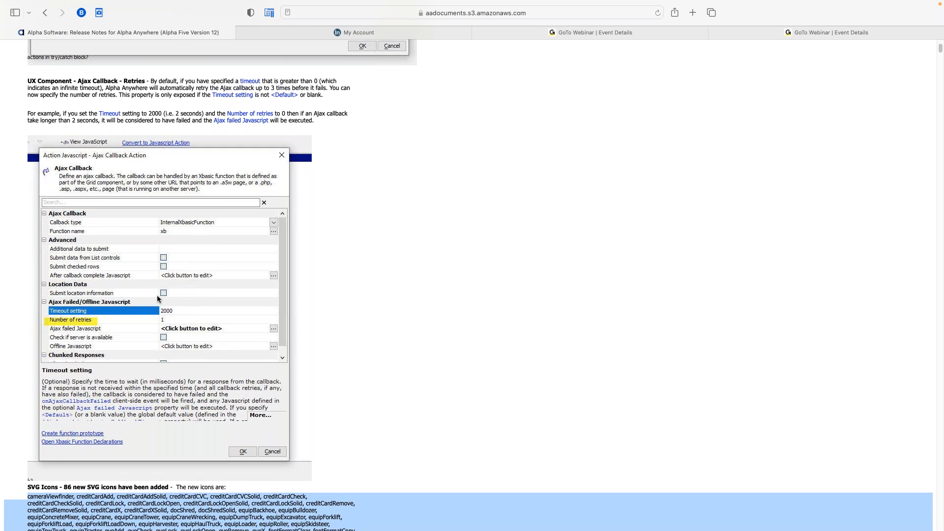
# Step: Review the list of new SVG icons, highlighting parts of it, and the Spin-List Control subtheme entry
pyautogui.scroll(-12, 157, 295)
pyautogui.scroll(-3, 362, 291)
pyautogui.scroll(-2, 373, 289)
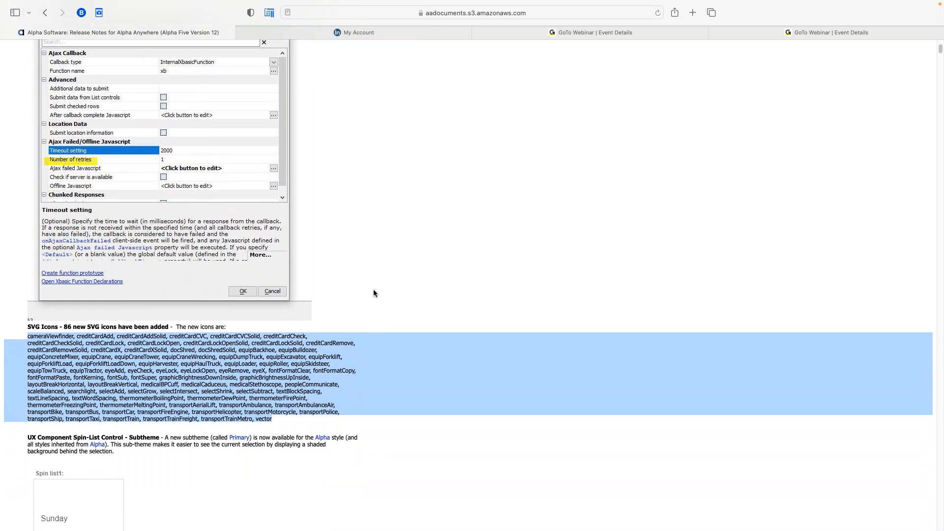
pyautogui.scroll(-11, 374, 290)
pyautogui.moveTo(279, 337); pyautogui.dragTo(73, 285)
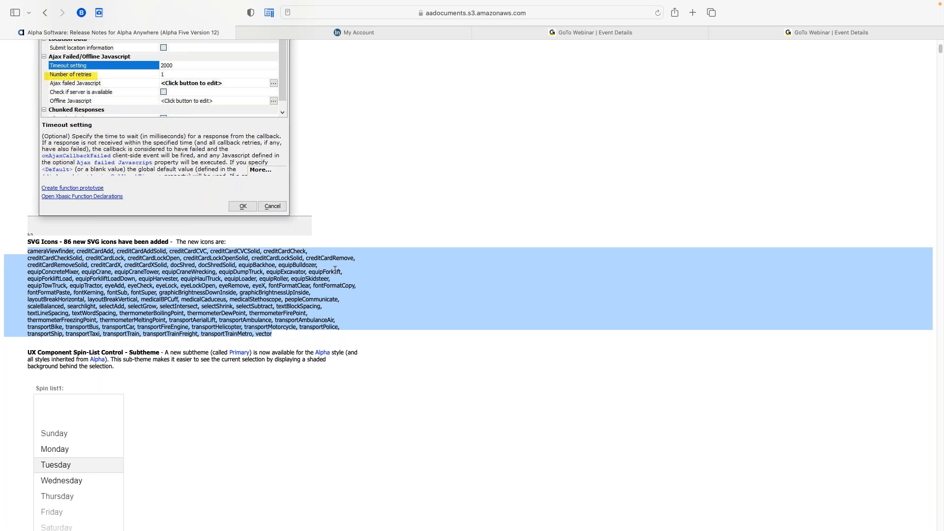
pyautogui.click(377, 339)
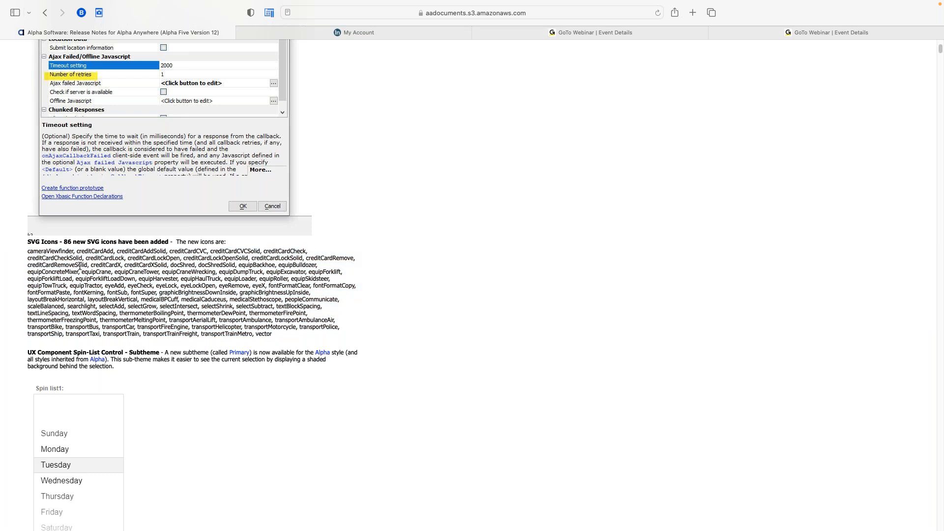
pyautogui.moveTo(28, 252); pyautogui.dragTo(150, 307)
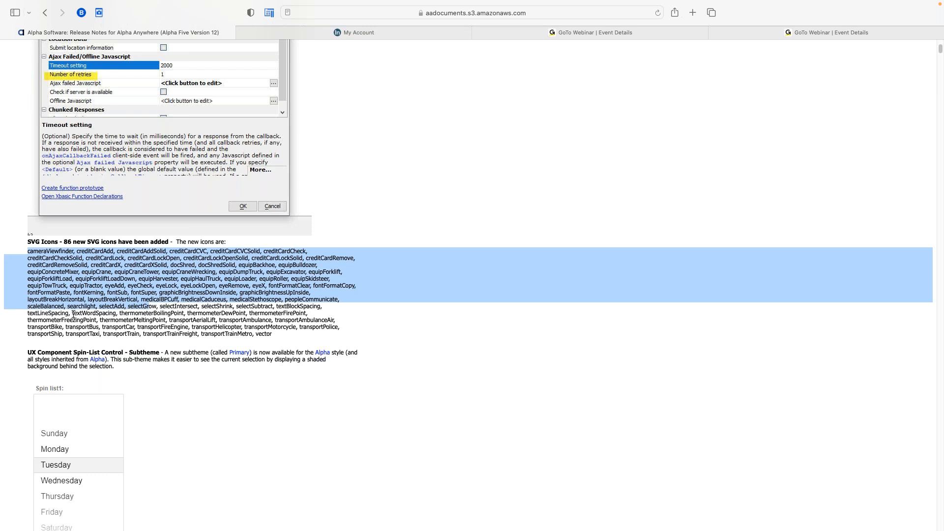
pyautogui.moveTo(88, 314); pyautogui.dragTo(122, 315)
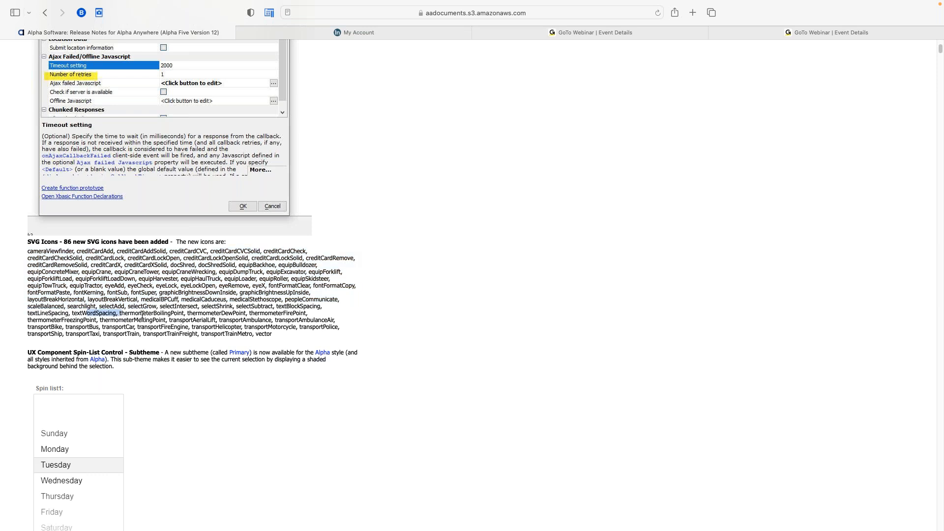
pyautogui.moveTo(203, 321); pyautogui.dragTo(281, 339)
pyautogui.click(282, 339)
pyautogui.scroll(-2, 82, 268)
pyautogui.scroll(-3, 82, 267)
pyautogui.scroll(-2, 81, 267)
pyautogui.scroll(-4, 81, 267)
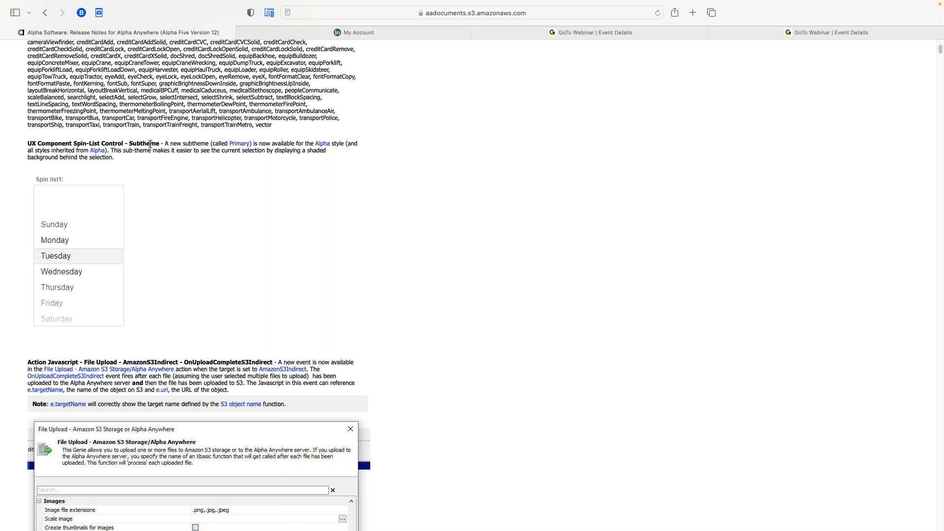
pyautogui.scroll(-3, 143, 231)
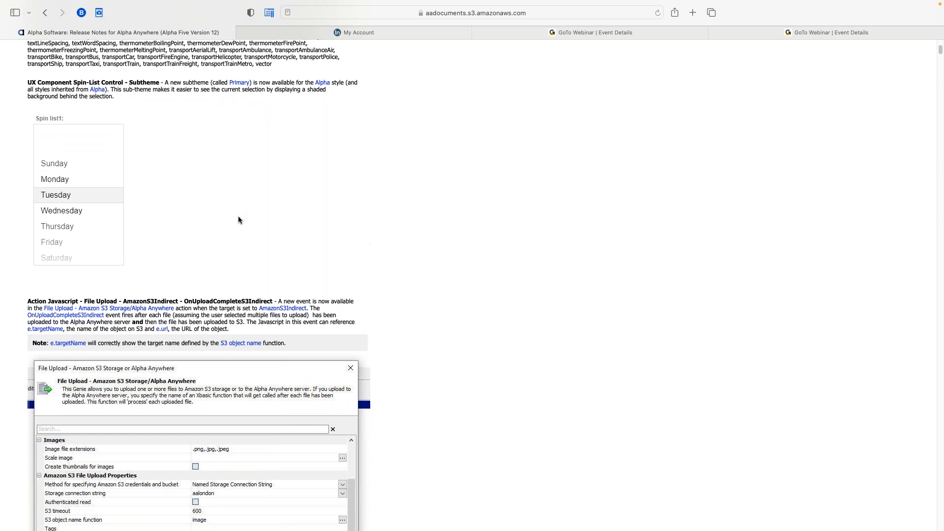
# Step: Switch to Alpha Anywhere and close the FileUploadDownload component without saving its changes
pyautogui.press('super+Tab')
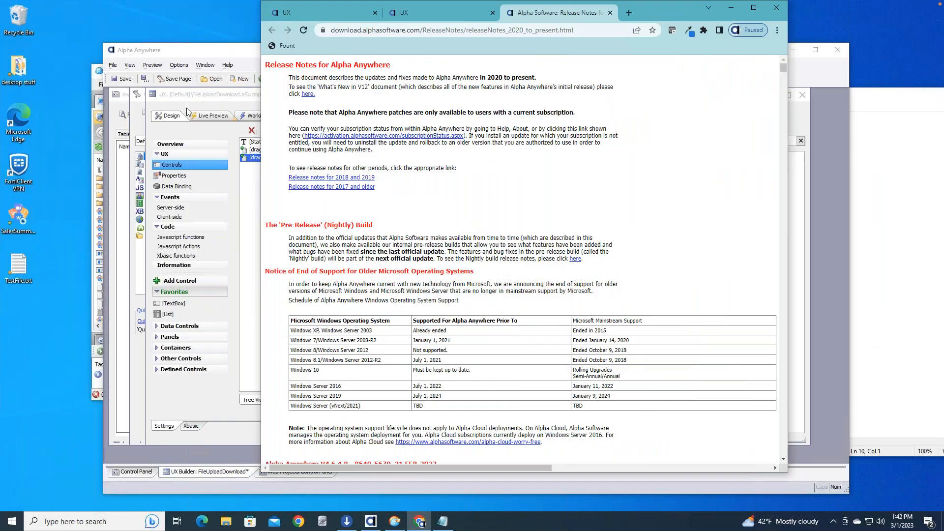
pyautogui.click(196, 94)
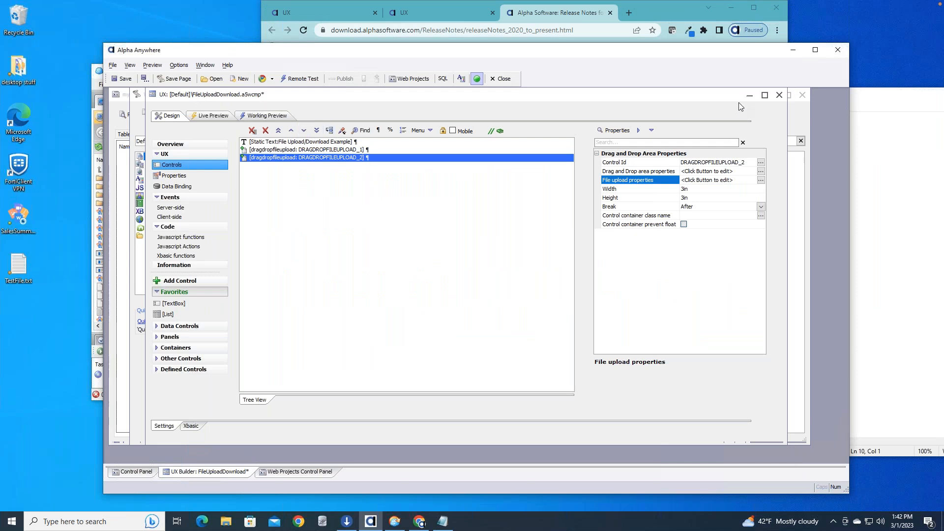
pyautogui.moveTo(697, 96); pyautogui.dragTo(591, 98)
pyautogui.click(674, 97)
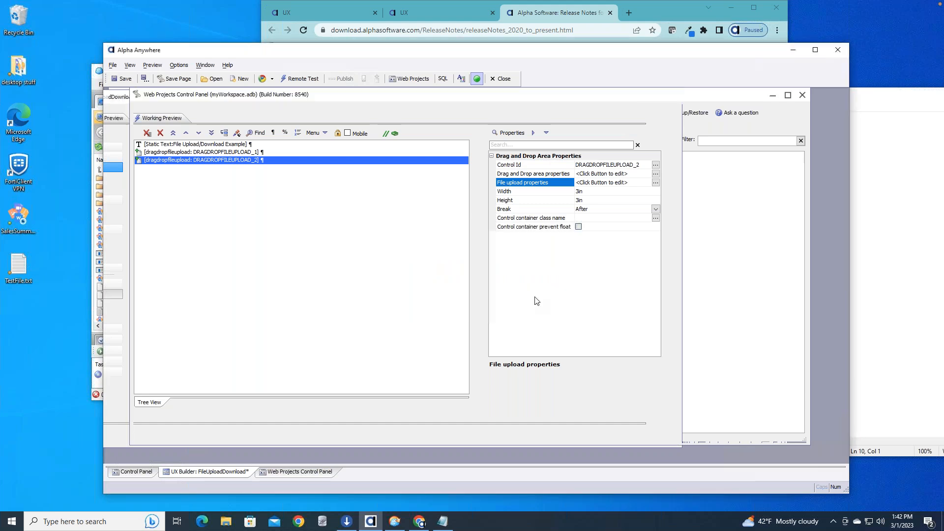
pyautogui.click(509, 301)
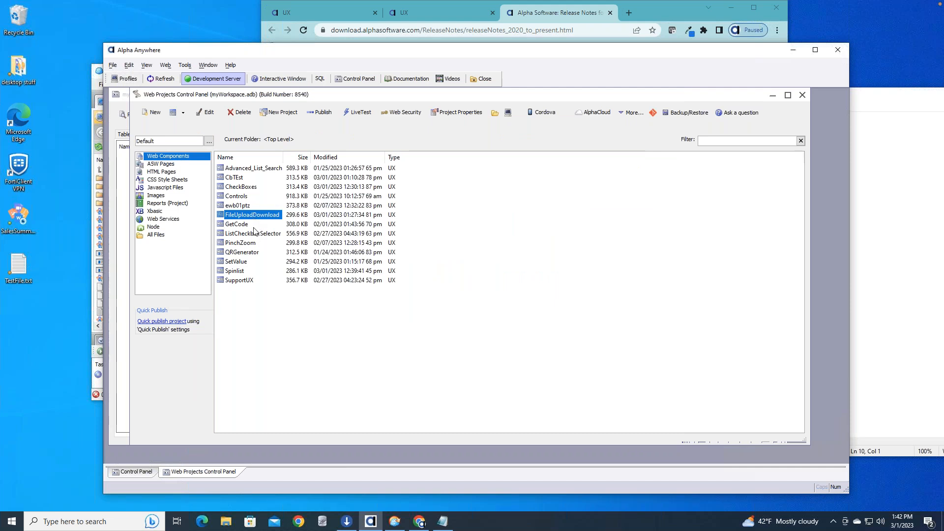
# Step: Open the Spinlist component and start adding a new Spin List control to it
pyautogui.doubleClick(249, 274)
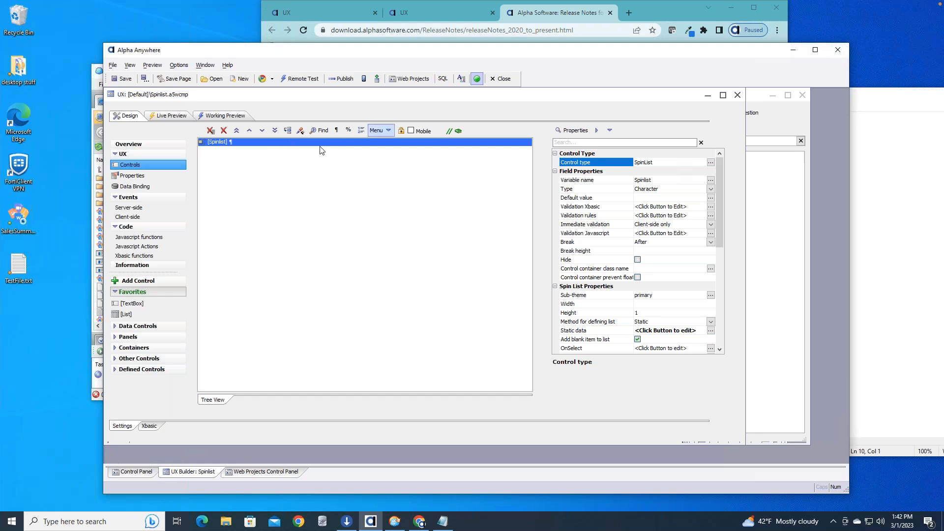
pyautogui.click(150, 282)
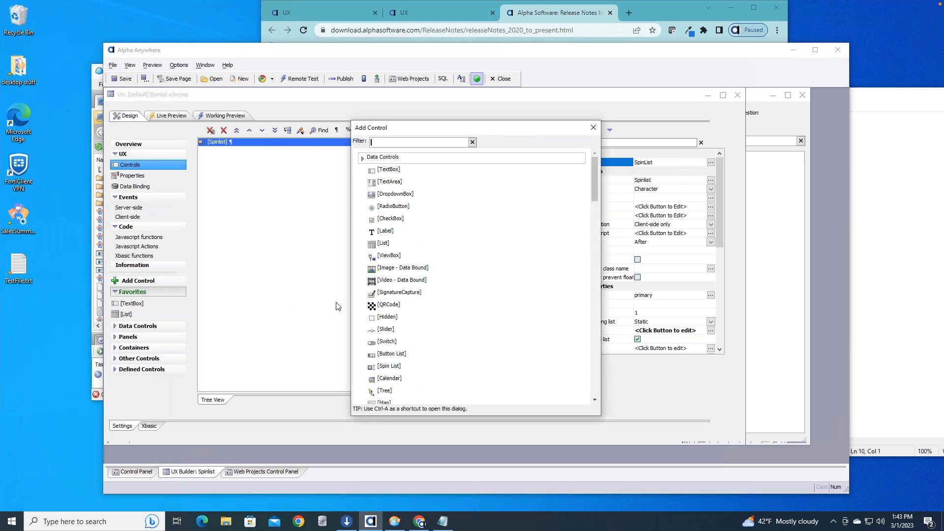
pyautogui.write('spin')
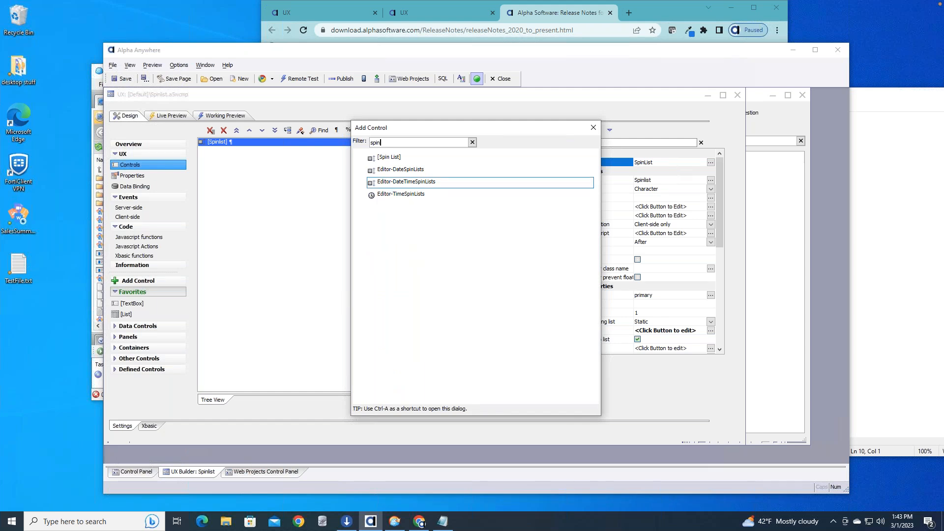
pyautogui.doubleClick(397, 157)
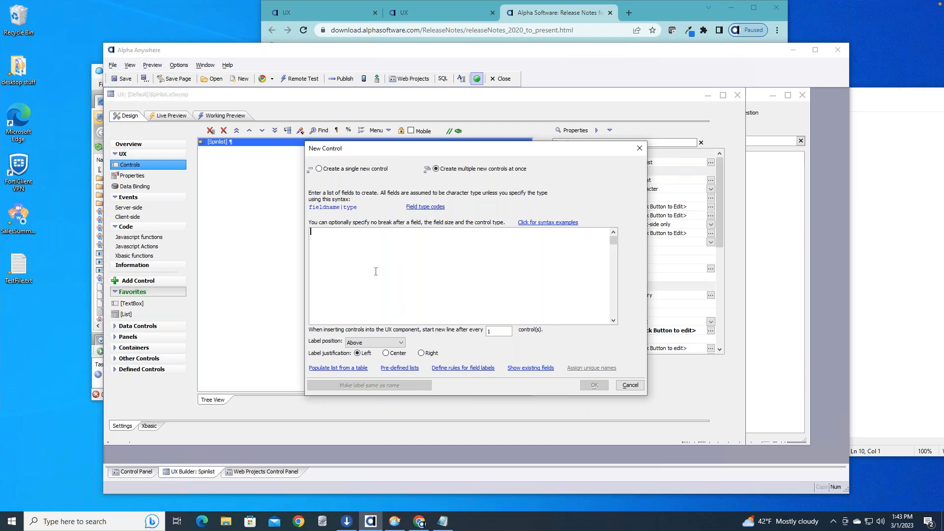
# Step: Switch to creating a single new control and add the Spin List with its suggested name and label
pyautogui.write('TestLIst')
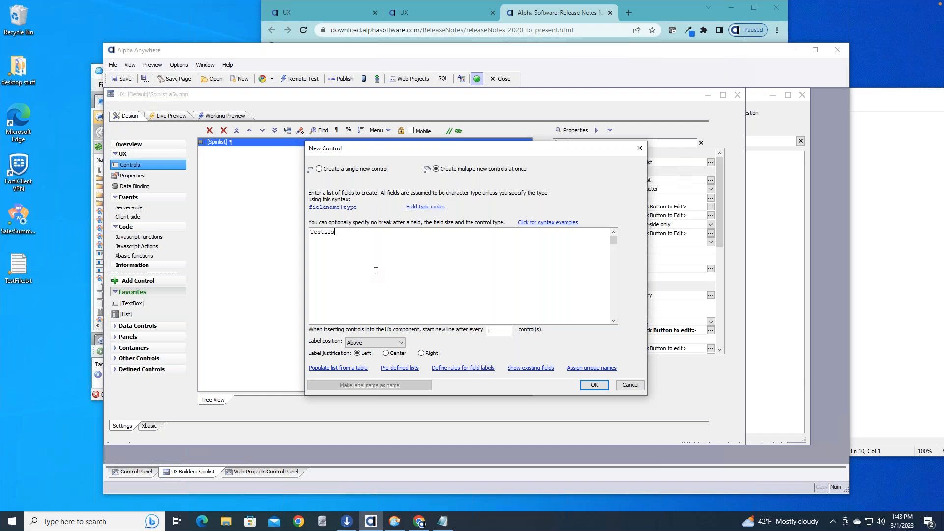
pyautogui.doubleClick(346, 232)
pyautogui.click(320, 169)
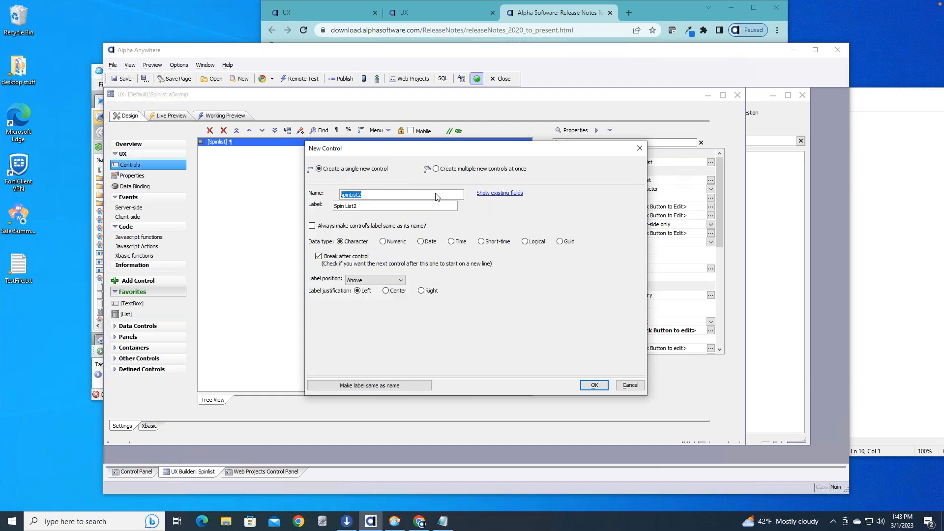
pyautogui.click(389, 195)
pyautogui.click(594, 387)
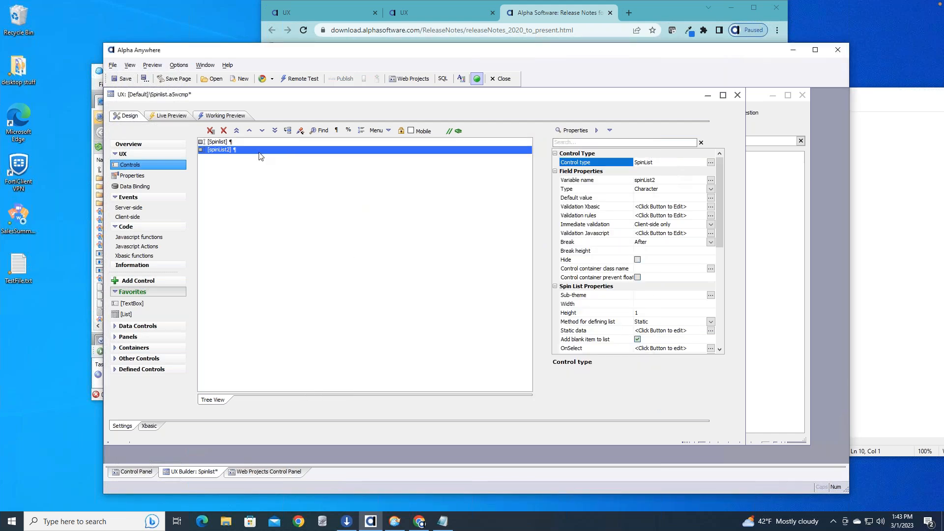
# Step: Remove the line break after the original Spinlist control and check the layout in the working preview
pyautogui.click(232, 141)
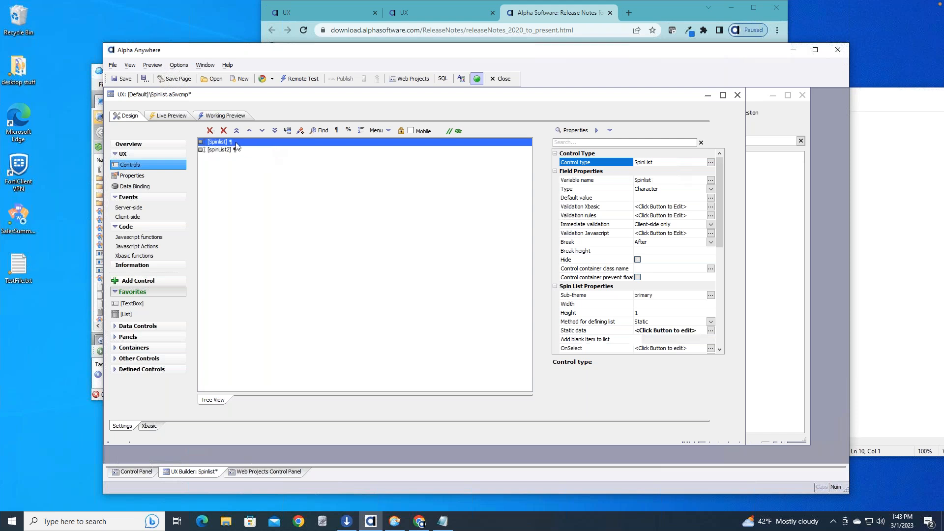
pyautogui.click(333, 129)
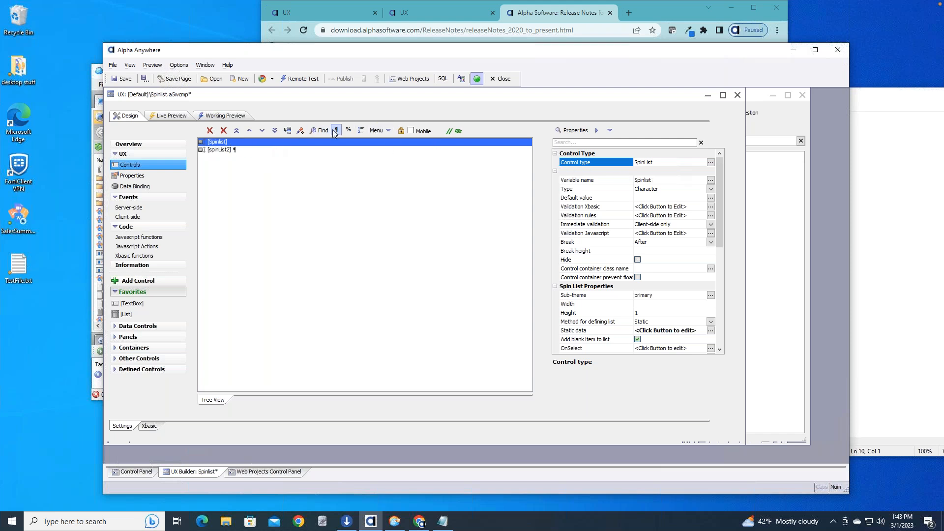
pyautogui.click(262, 150)
pyautogui.click(224, 115)
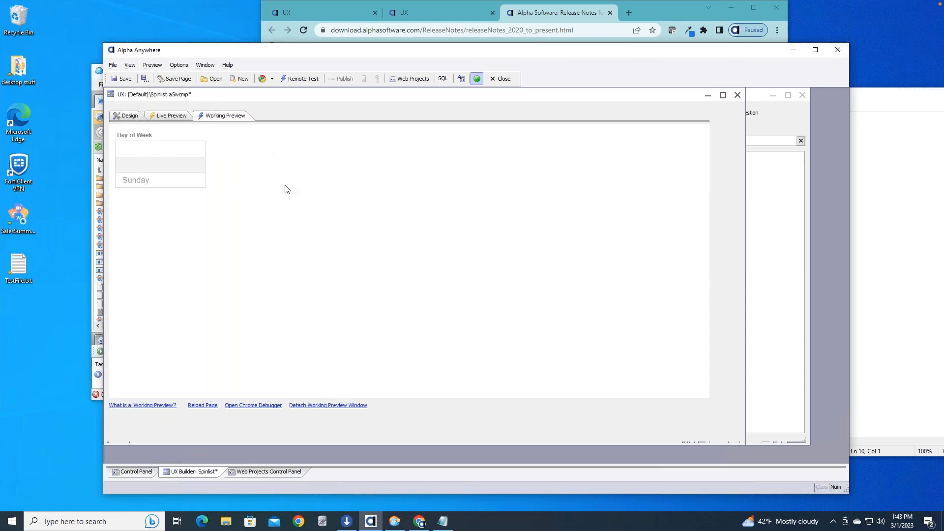
pyautogui.scroll(-2, 185, 177)
pyautogui.click(133, 115)
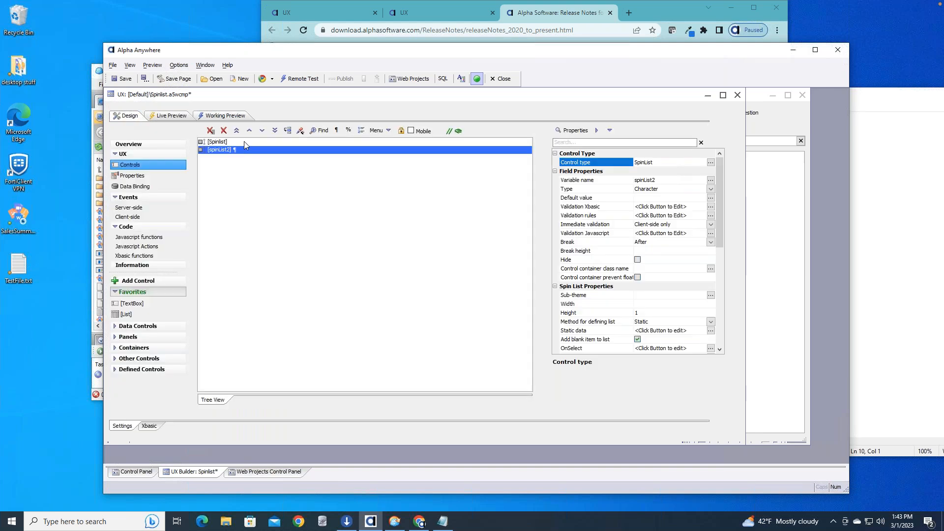
# Step: Delete the original Spinlist control from the component and confirm the deletion
pyautogui.click(244, 141)
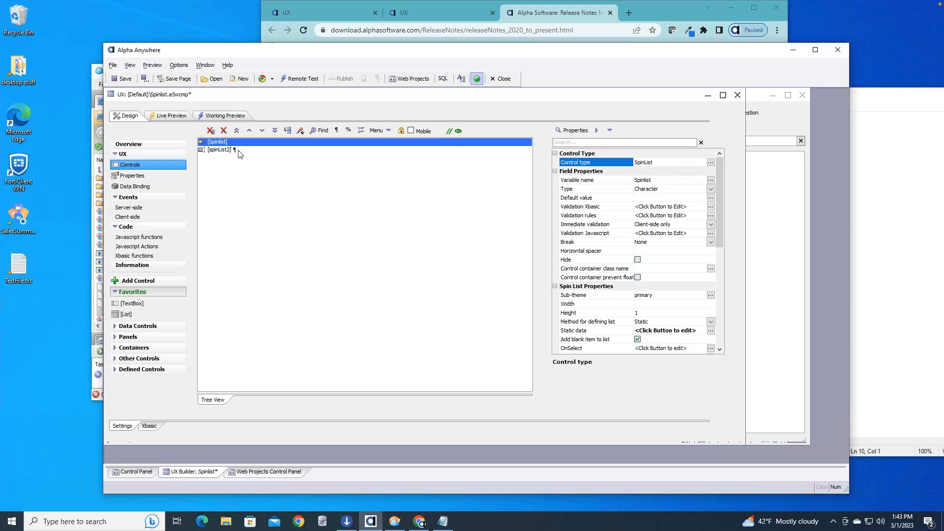
pyautogui.click(224, 130)
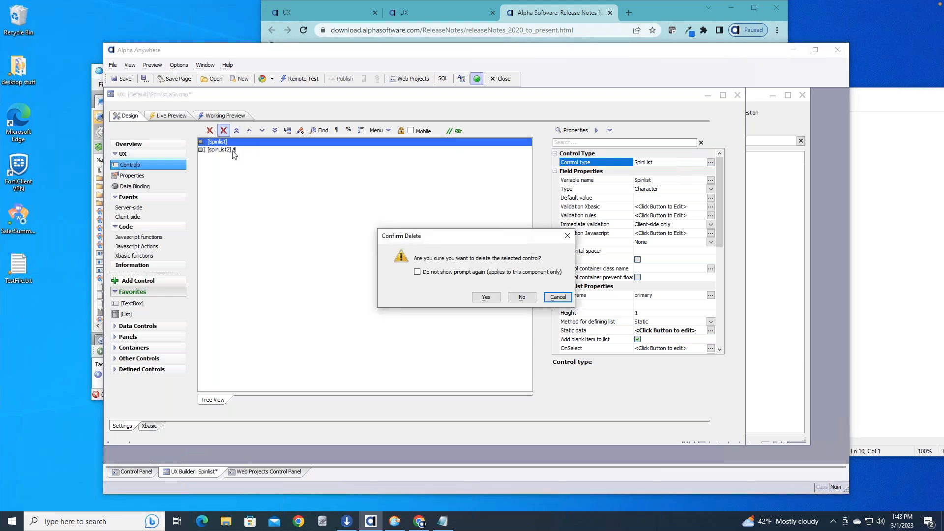
pyautogui.click(486, 297)
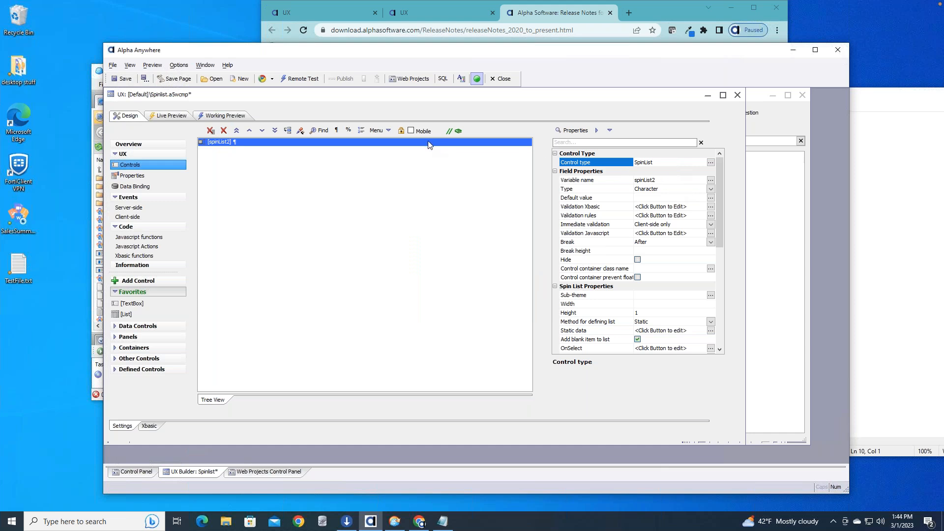
# Step: Keep Static as the remaining Spin List's method for defining its items and fill its static choices with the pre-defined Weekdays list
pyautogui.moveTo(721, 173); pyautogui.dragTo(719, 163)
pyautogui.moveTo(720, 199); pyautogui.dragTo(716, 248)
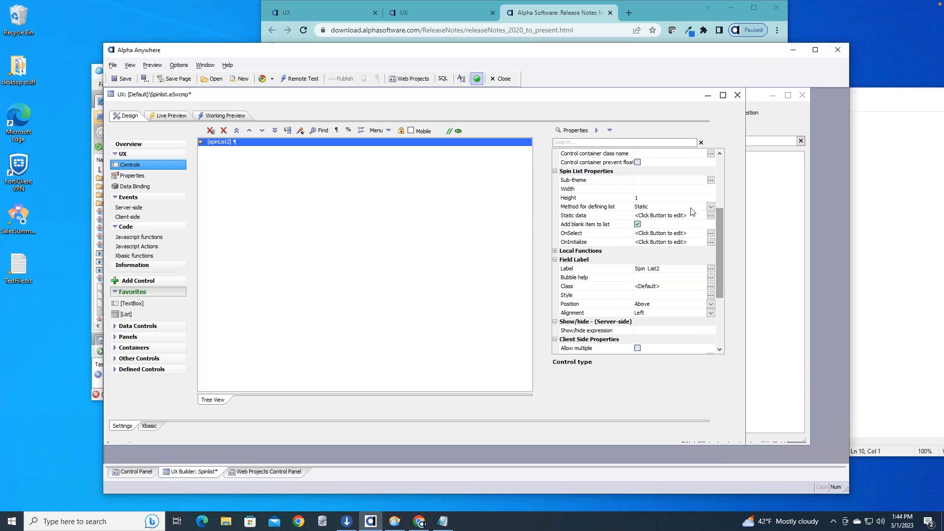
pyautogui.click(712, 207)
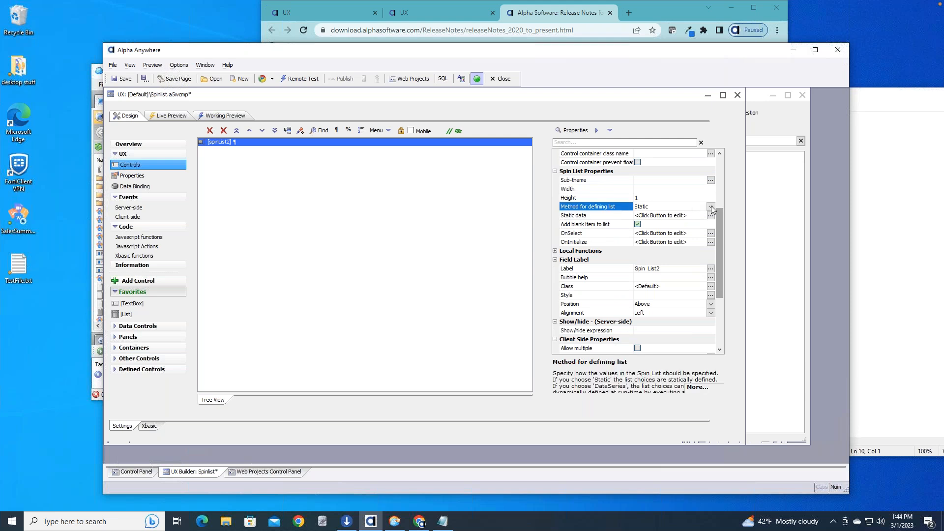
pyautogui.click(711, 207)
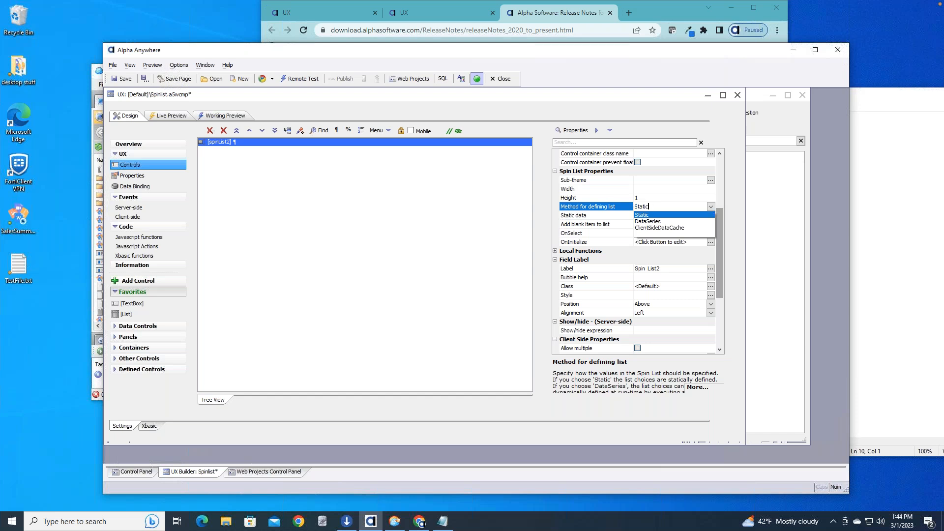
pyautogui.click(593, 211)
pyautogui.click(602, 219)
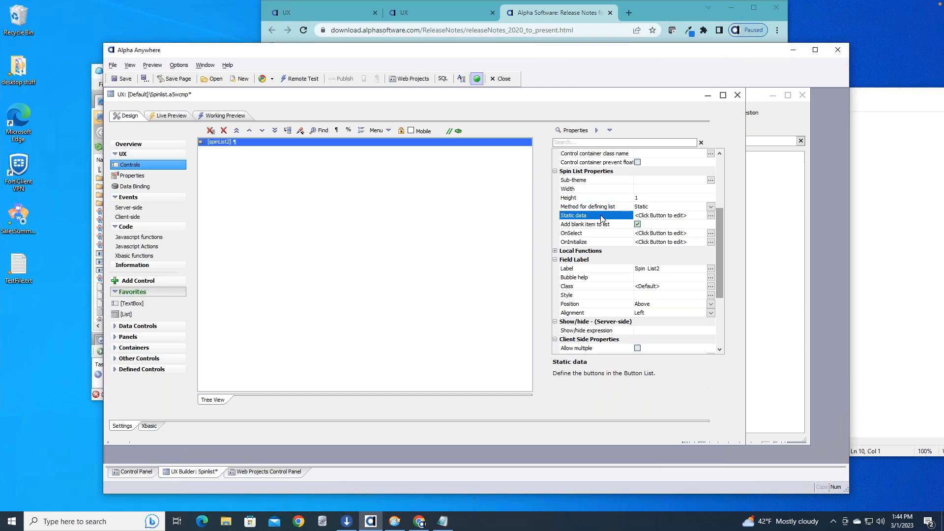
pyautogui.click(711, 215)
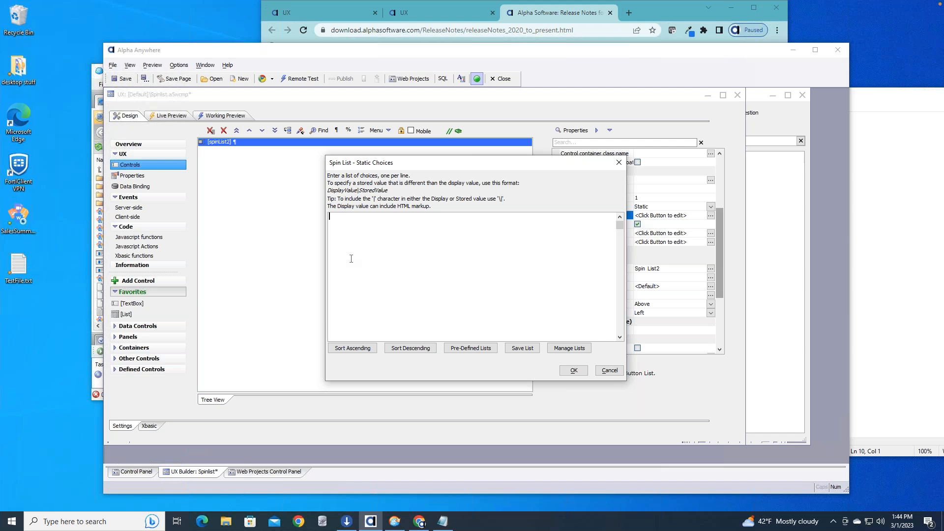
pyautogui.click(468, 352)
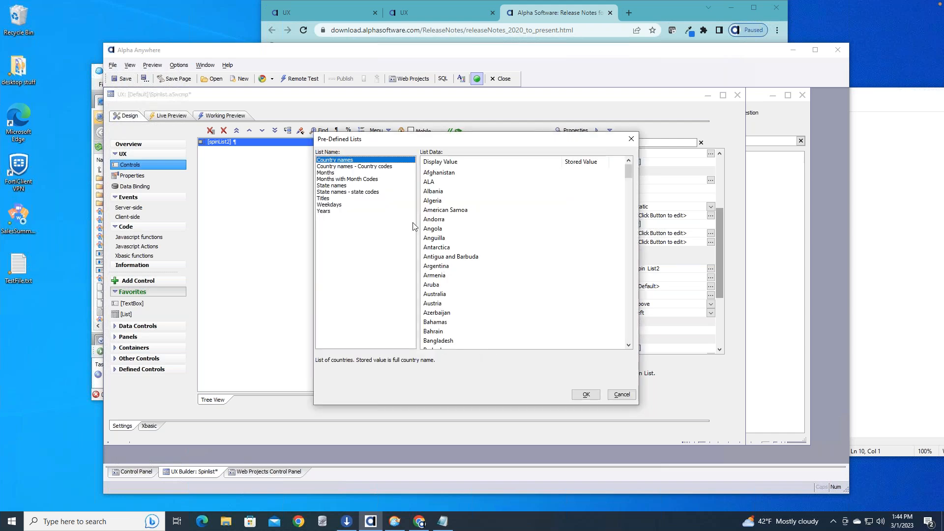
pyautogui.click(347, 206)
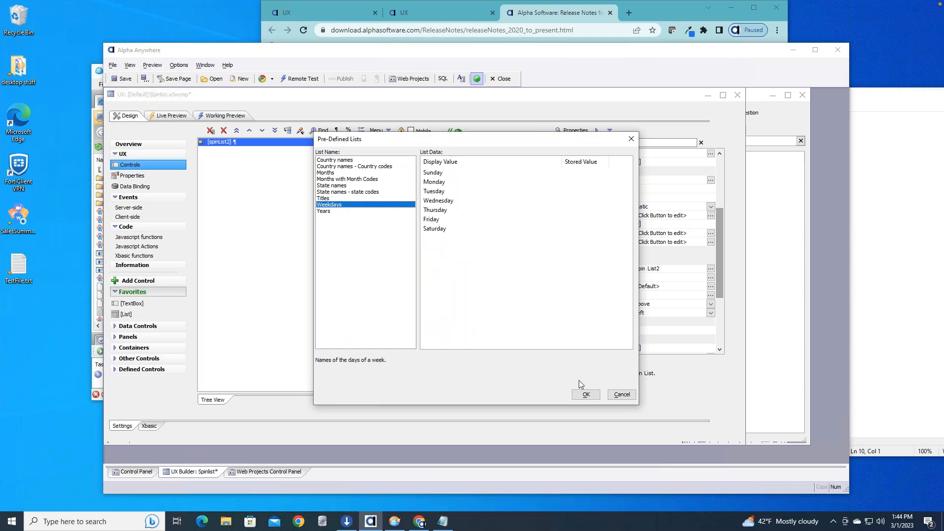
pyautogui.click(586, 395)
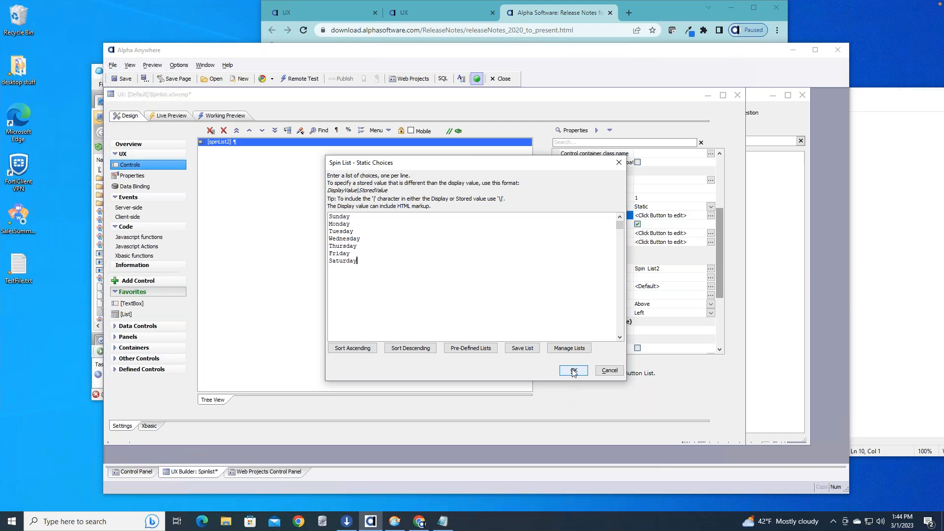
pyautogui.click(573, 371)
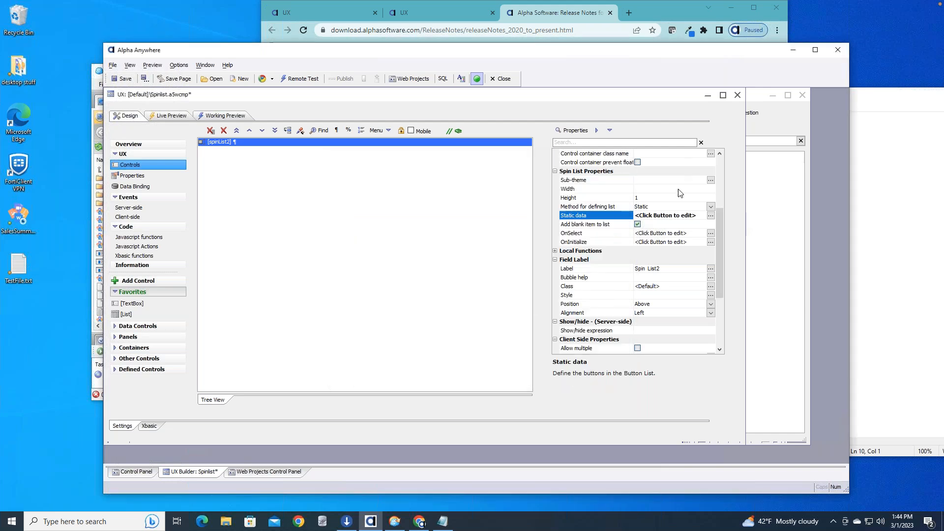
# Step: Save the Spinlist component and open its working preview
pyautogui.moveTo(721, 219)
pyautogui.mouseDown()
pyautogui.moveTo(720, 144)
pyautogui.moveTo(719, 263)
pyautogui.moveTo(714, 217)
pyautogui.moveTo(716, 228)
pyautogui.mouseUp()
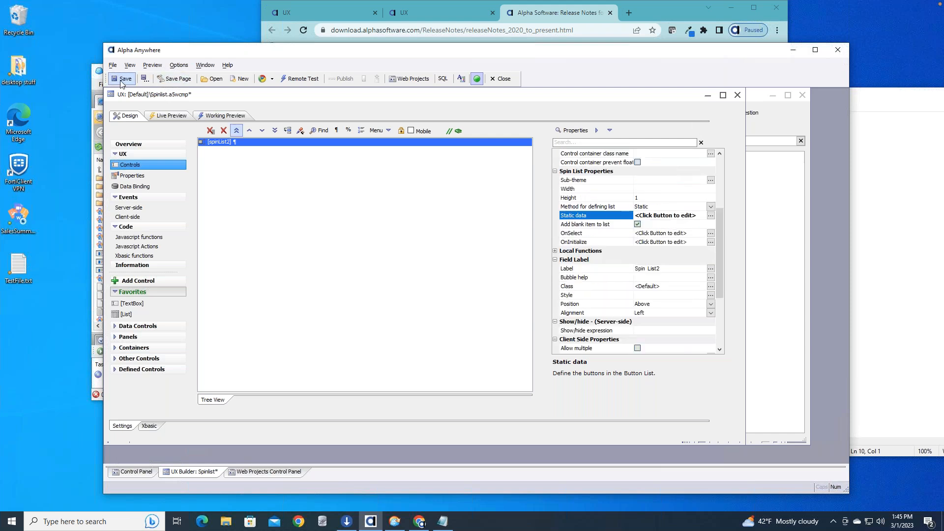
pyautogui.click(235, 117)
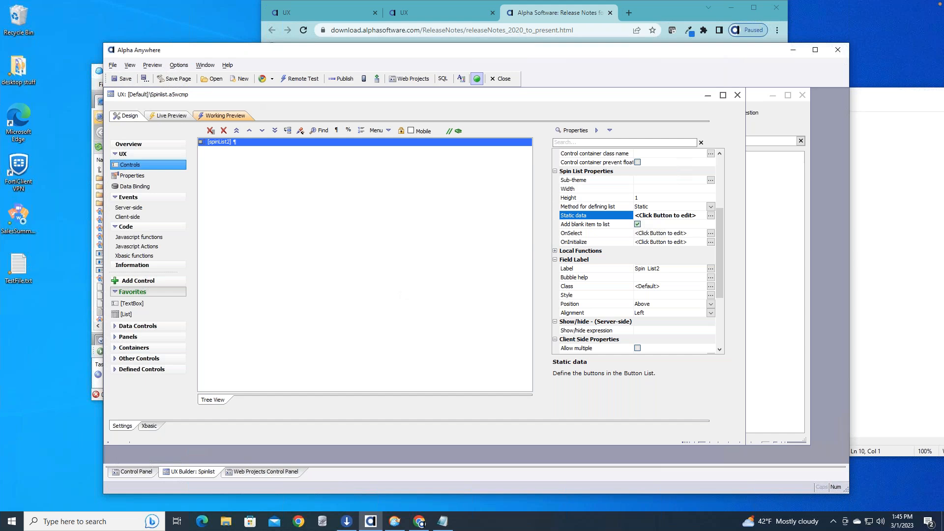
pyautogui.click(235, 117)
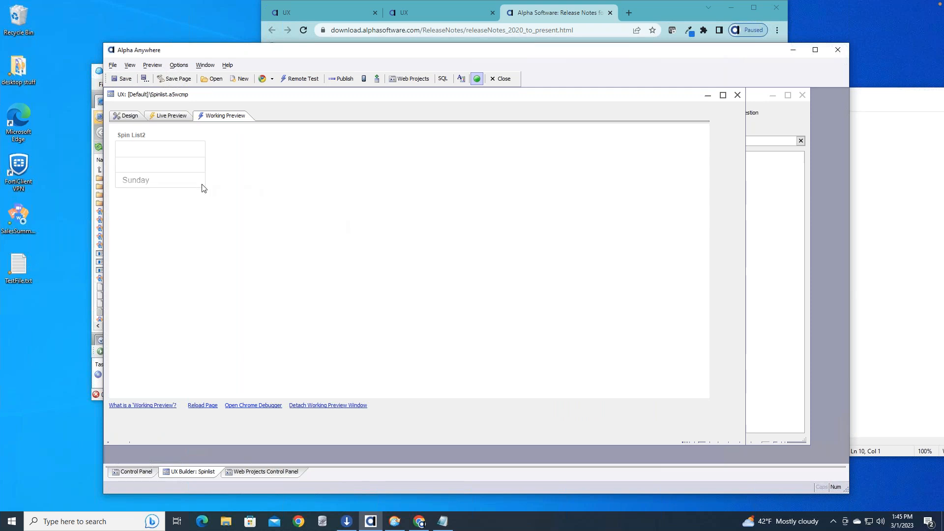
# Step: Spin the list back and forth through the weekdays in the working preview to examine its appearance
pyautogui.moveTo(180, 177); pyautogui.dragTo(184, 152)
pyautogui.moveTo(176, 180); pyautogui.dragTo(179, 132)
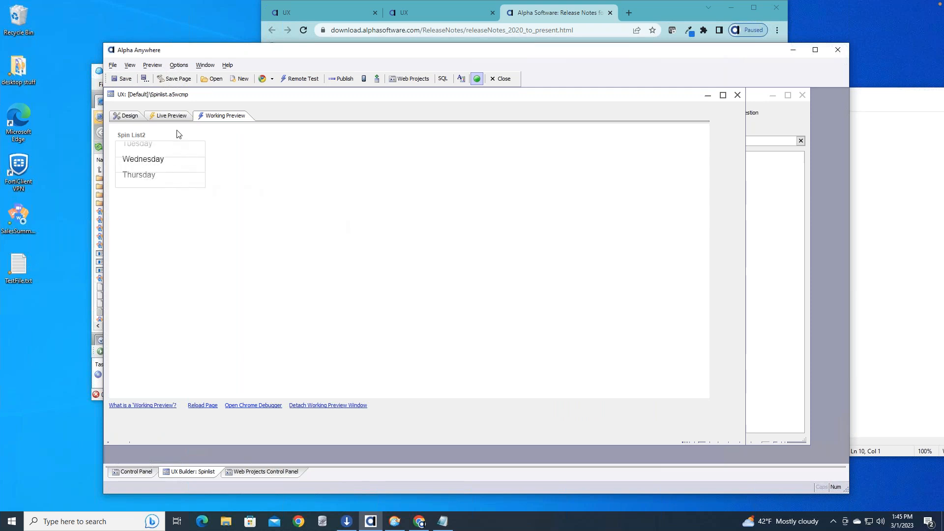
pyautogui.moveTo(172, 185); pyautogui.dragTo(167, 218)
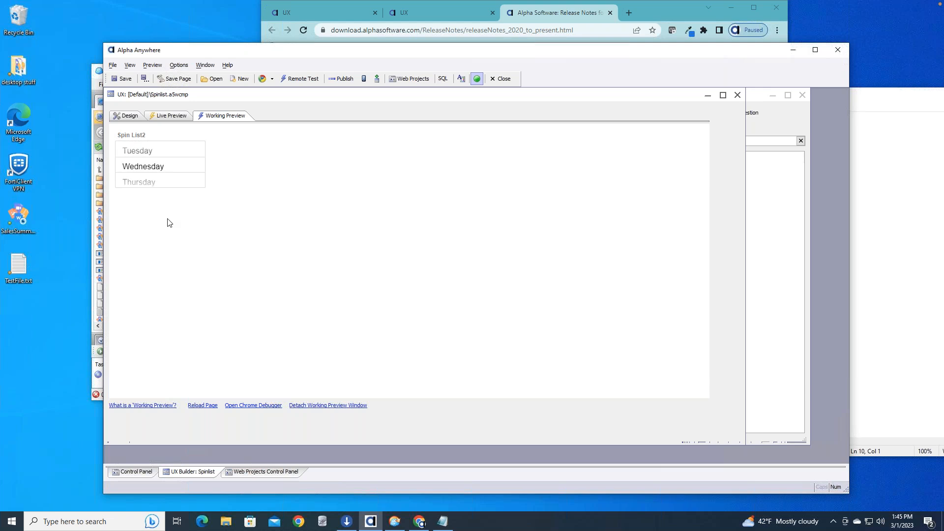
pyautogui.moveTo(165, 157); pyautogui.dragTo(175, 125)
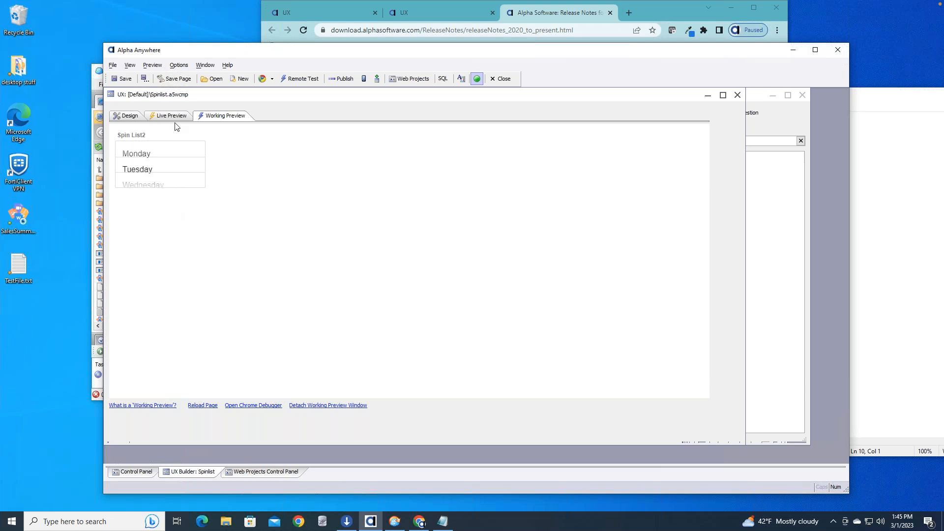
pyautogui.moveTo(156, 190); pyautogui.dragTo(154, 203)
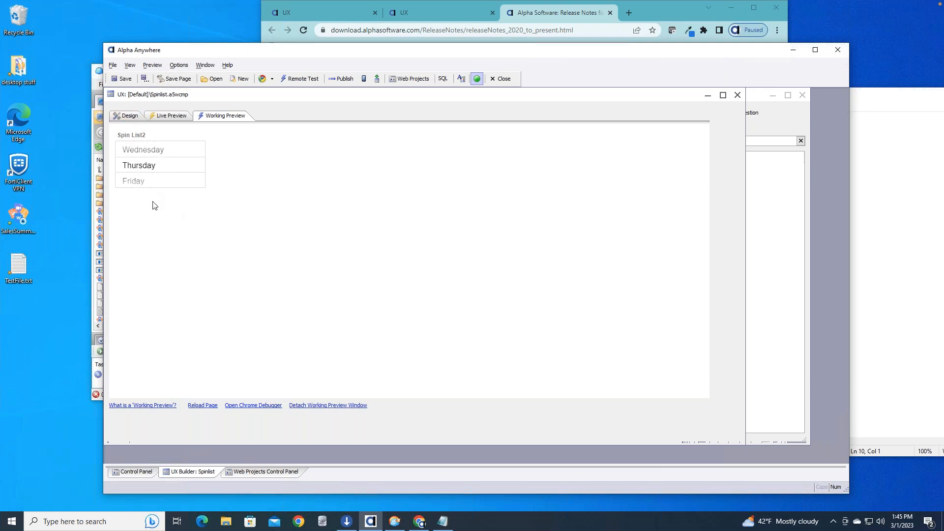
pyautogui.moveTo(184, 162); pyautogui.dragTo(184, 177)
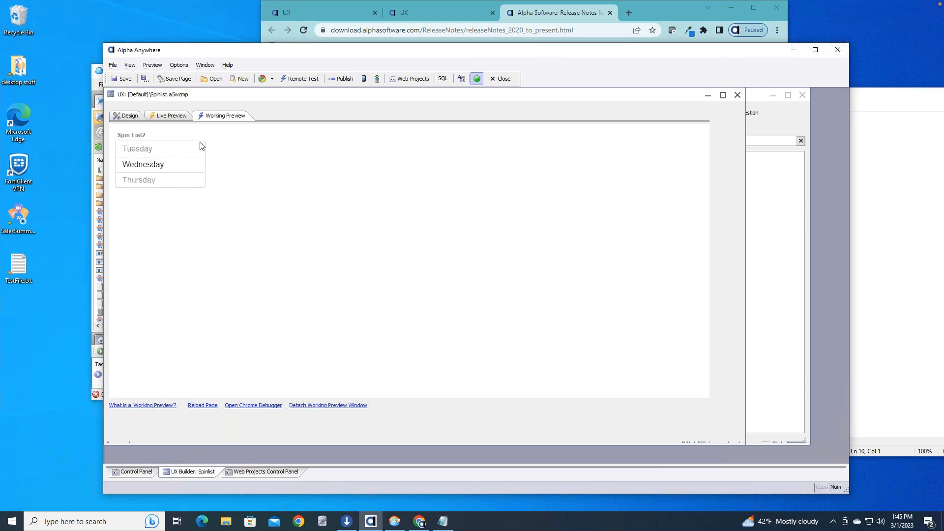
# Step: Return to the Spin List's design settings and filter its properties for "clas" to locate the Control container class name
pyautogui.click(131, 116)
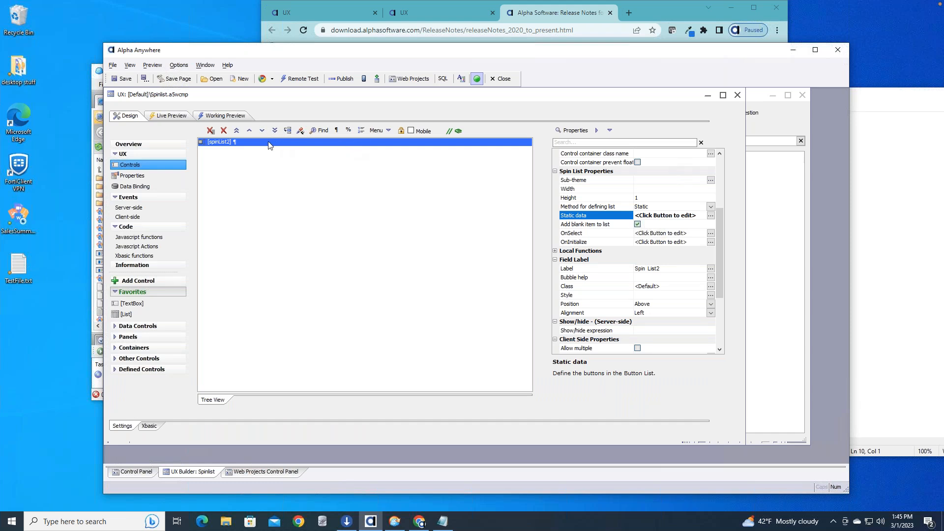
pyautogui.moveTo(721, 223); pyautogui.dragTo(721, 151)
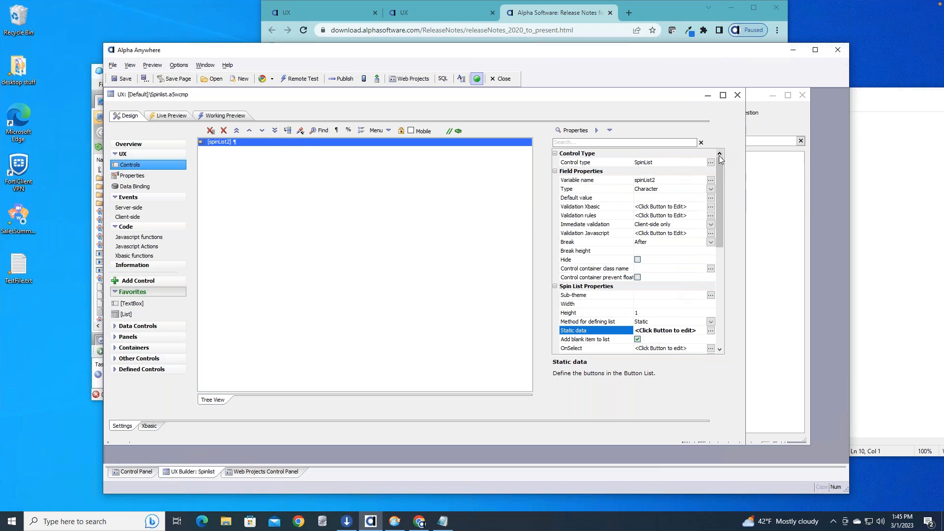
pyautogui.moveTo(719, 168); pyautogui.dragTo(716, 208)
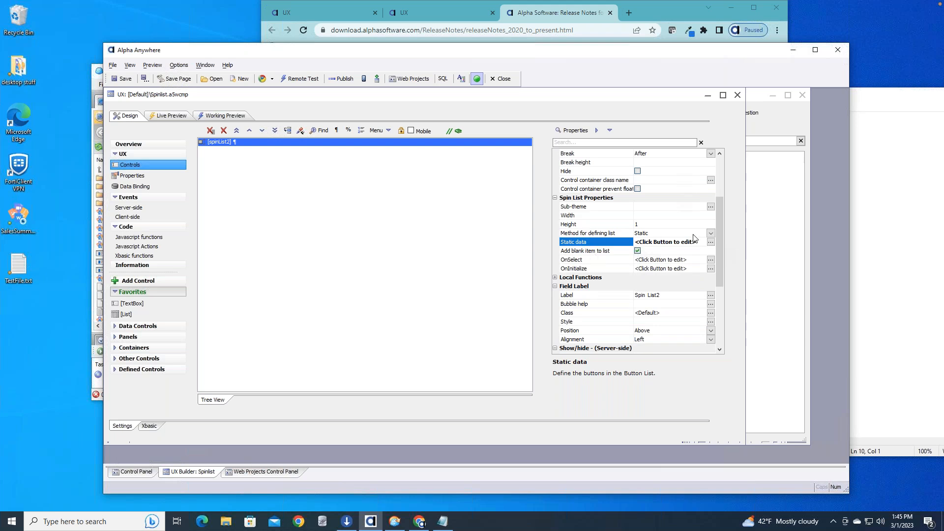
pyautogui.moveTo(719, 234); pyautogui.dragTo(702, 154)
pyautogui.click(587, 144)
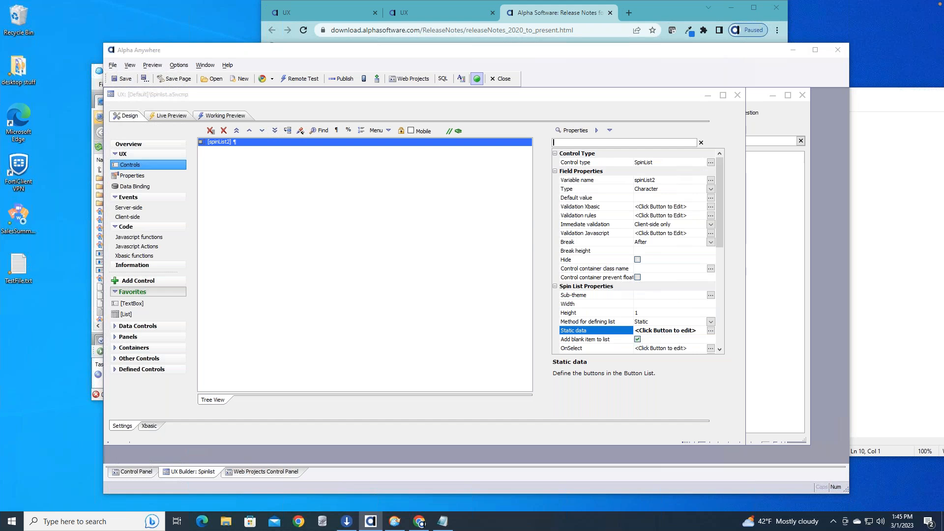
pyautogui.write('cl')
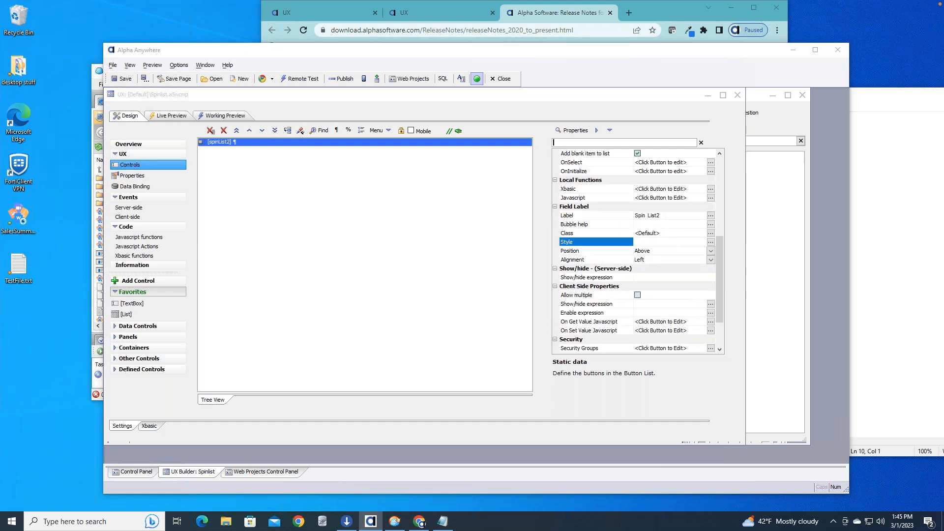
pyautogui.write('as')
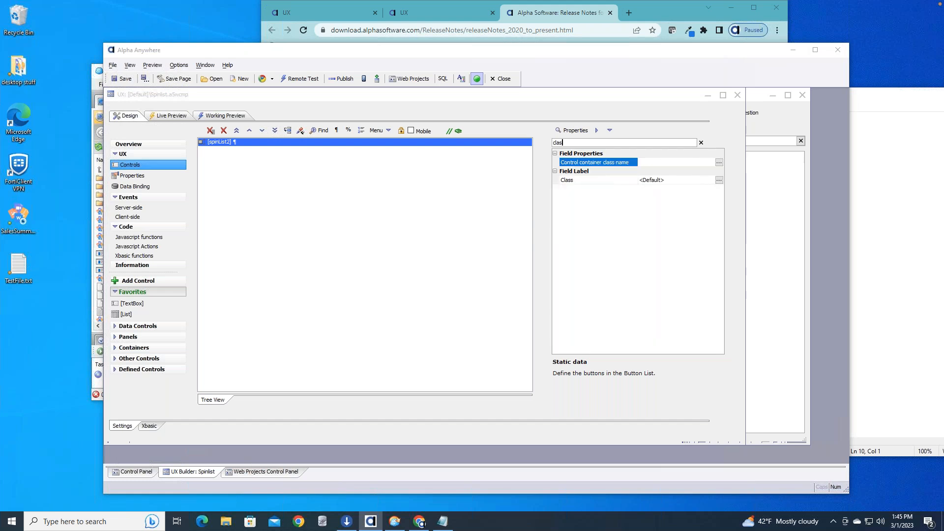
pyautogui.click(597, 166)
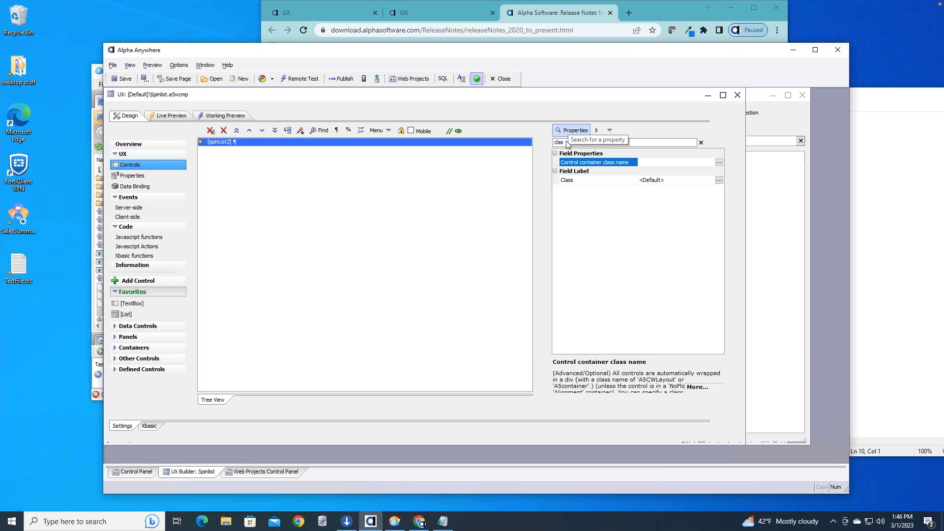
# Step: Examine the CSS classes offered for the Spin List's control container and field label, closing the selector without choosing any
pyautogui.click(719, 162)
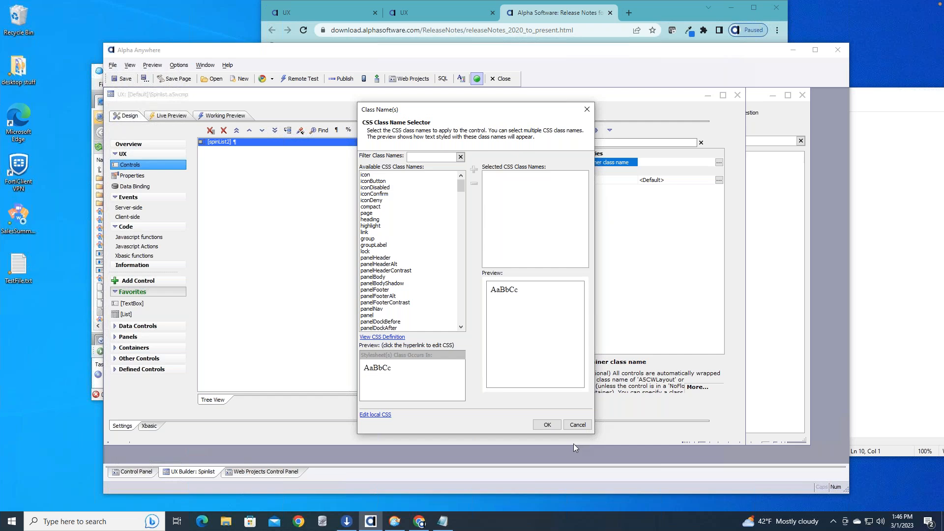
pyautogui.click(578, 426)
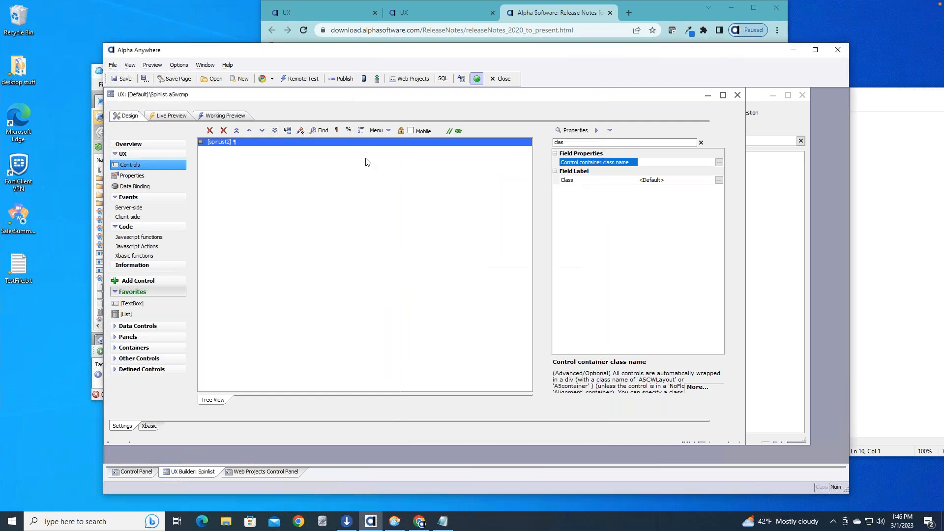
pyautogui.rightClick(338, 146)
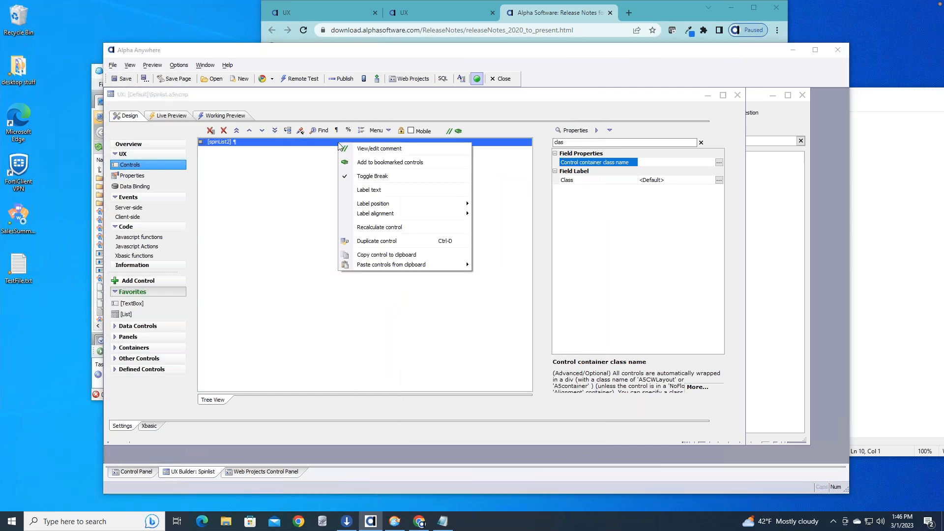
pyautogui.click(719, 163)
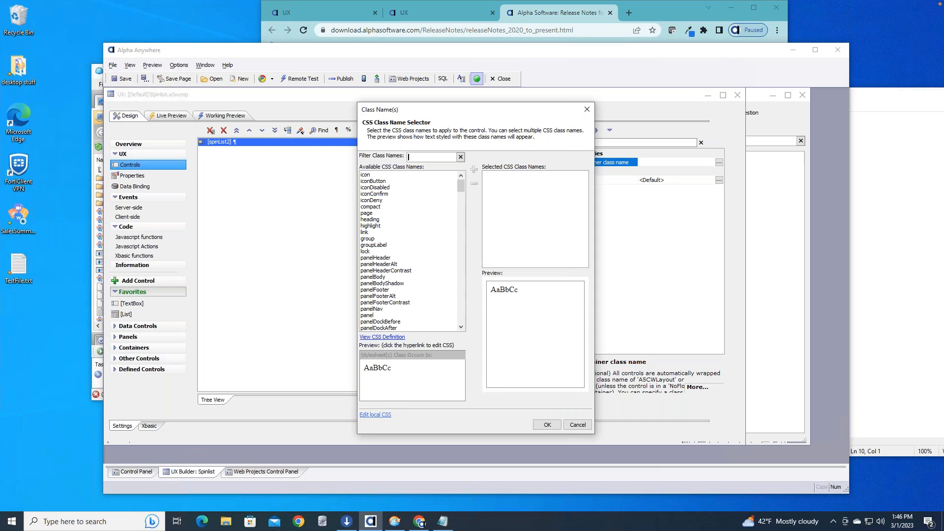
pyautogui.click(580, 425)
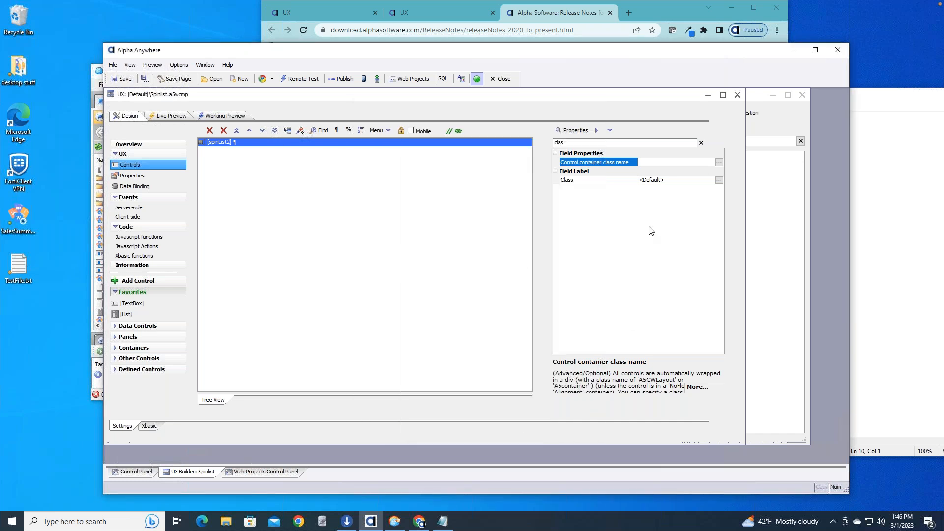
pyautogui.click(720, 180)
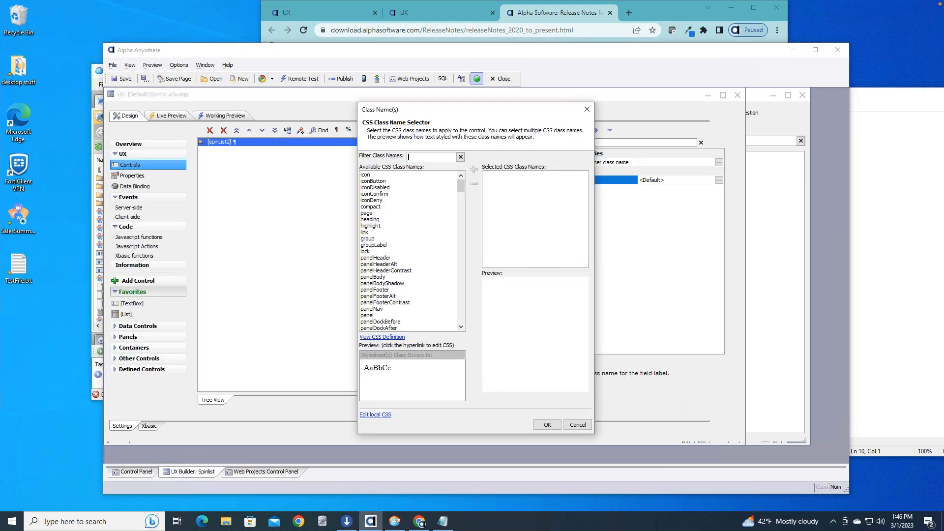
pyautogui.click(586, 109)
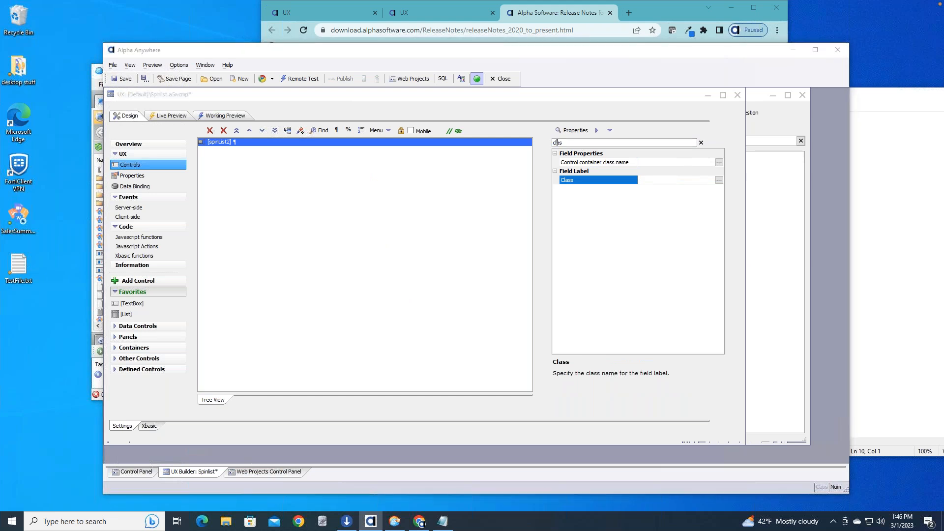
# Step: Filter the Spin List's properties for "sub", compare the base and primary sub-themes, and set the Sub-theme to primary
pyautogui.click(557, 142)
pyautogui.press('BackSpace')
pyautogui.press('BackSpace')
pyautogui.press('BackSpace')
pyautogui.write('ub')
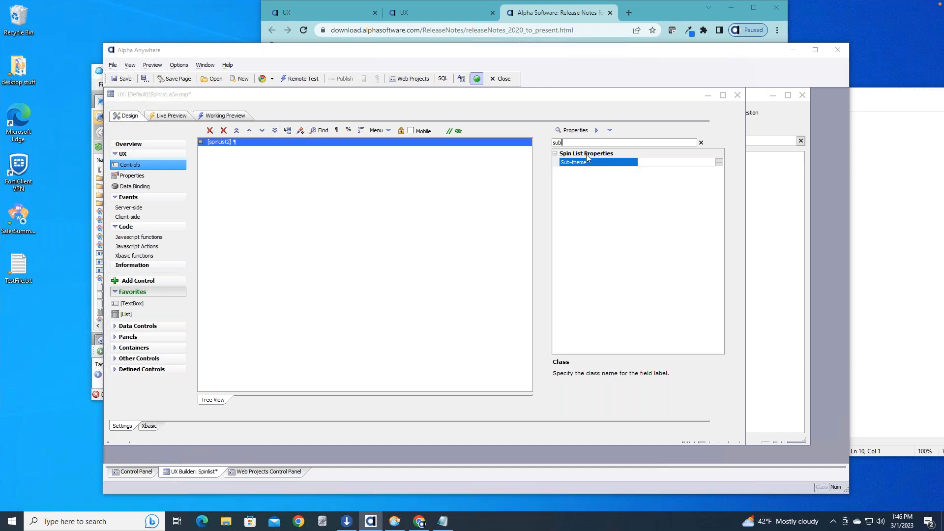
pyautogui.click(719, 162)
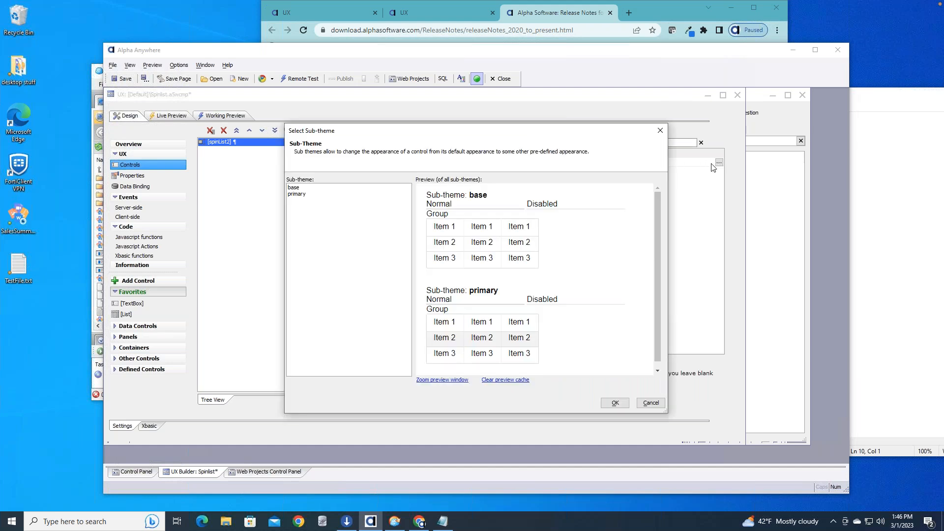
pyautogui.click(317, 189)
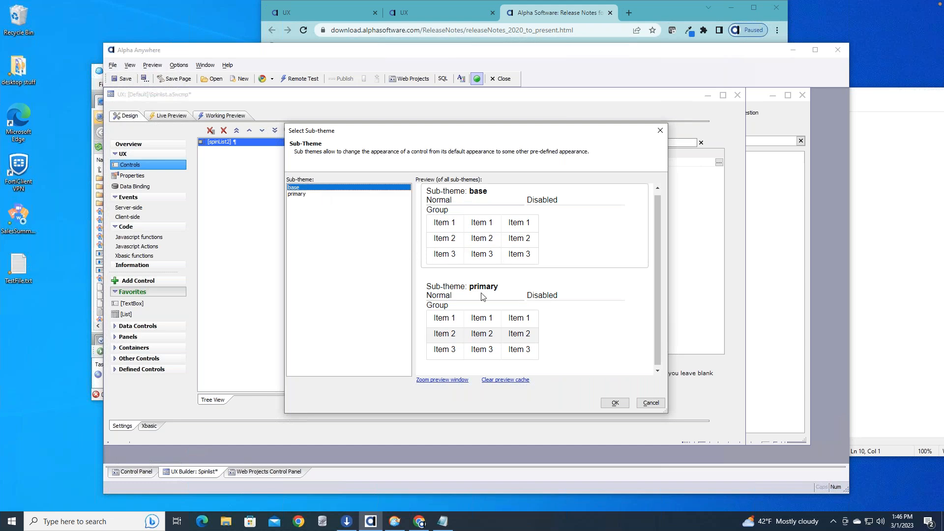
pyautogui.scroll(-1, 482, 296)
pyautogui.click(318, 194)
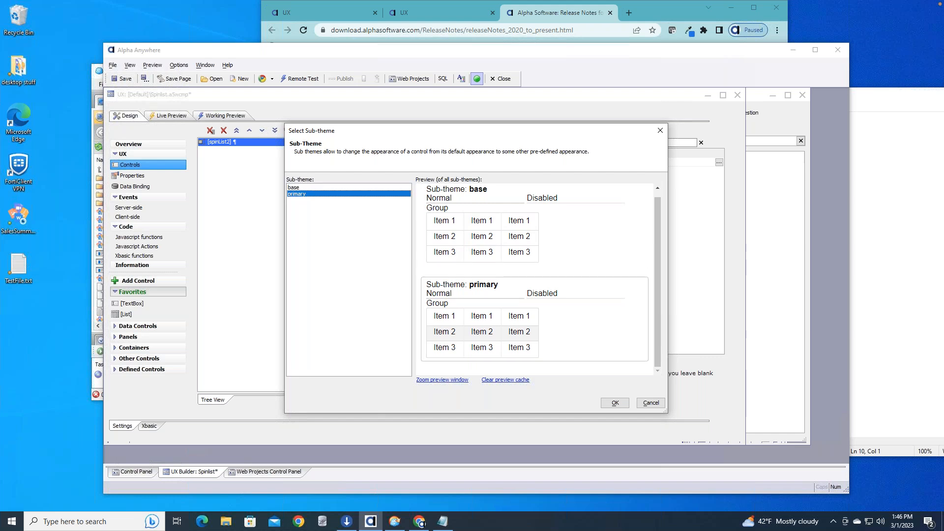
pyautogui.click(615, 404)
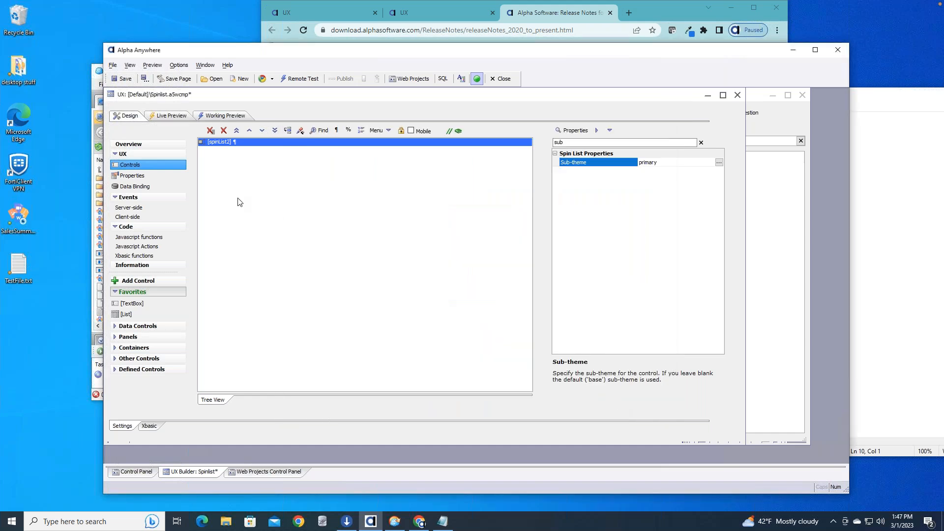
# Step: Open the component's working preview and spin through the weekdays to examine the primary sub-theme's selection styling
pyautogui.click(236, 119)
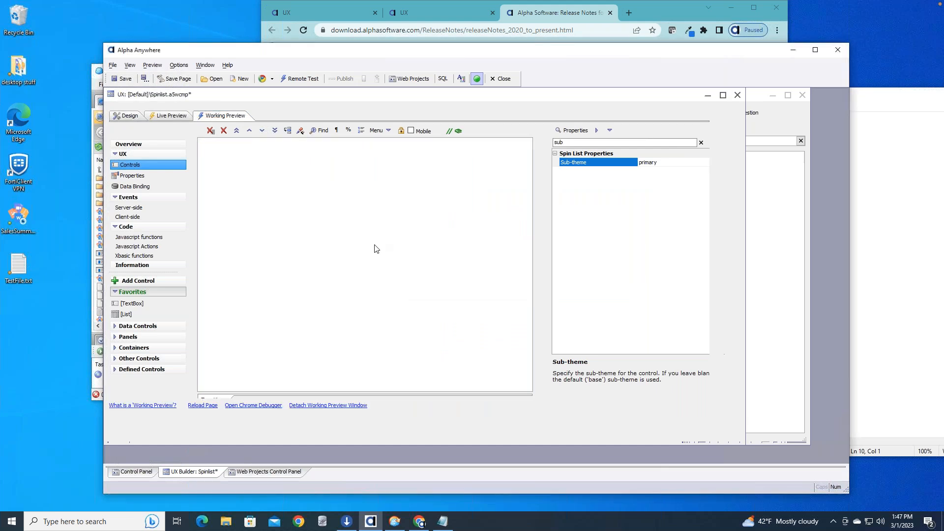
pyautogui.scroll(-3, 185, 158)
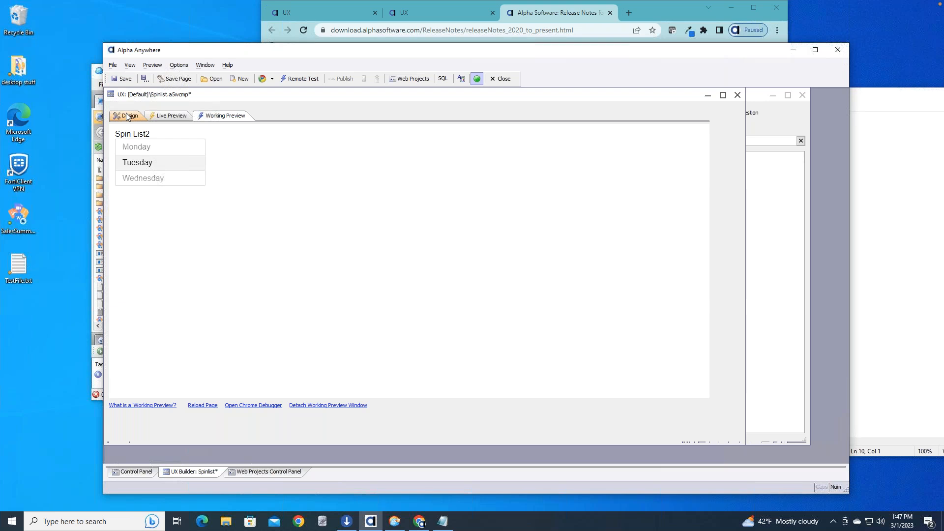
# Step: Switch to the release notes in Safari and read the entry on the OnUploadCompleteS3Indirect event for Amazon S3 file uploads
pyautogui.press('super+Tab')
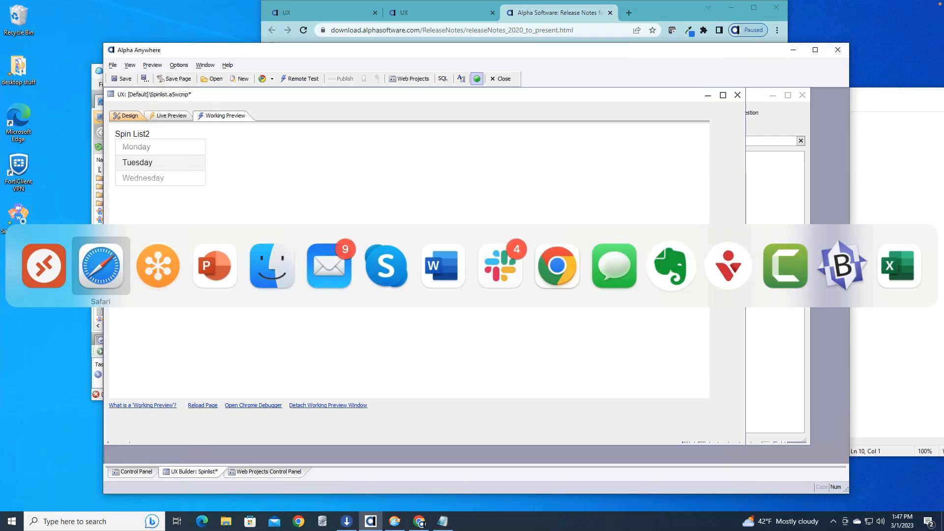
pyautogui.scroll(-5, 312, 181)
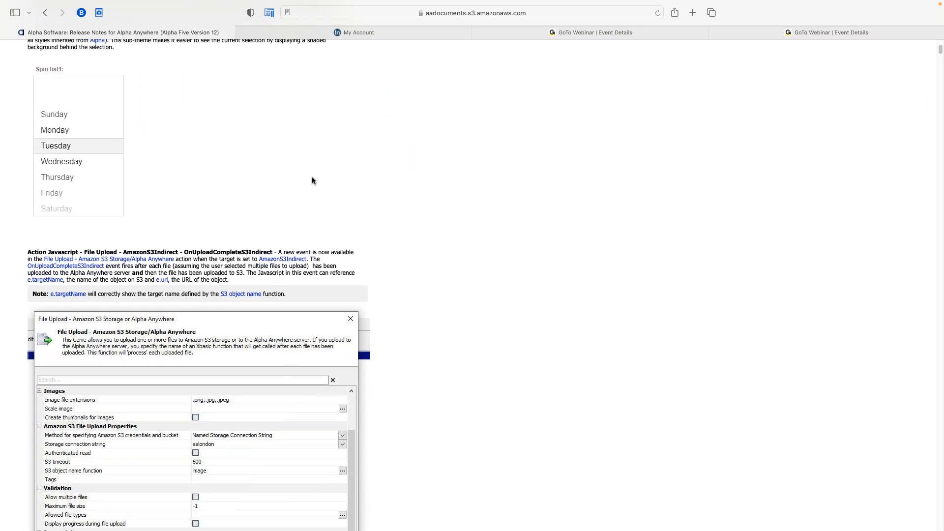
pyautogui.scroll(-2, 312, 177)
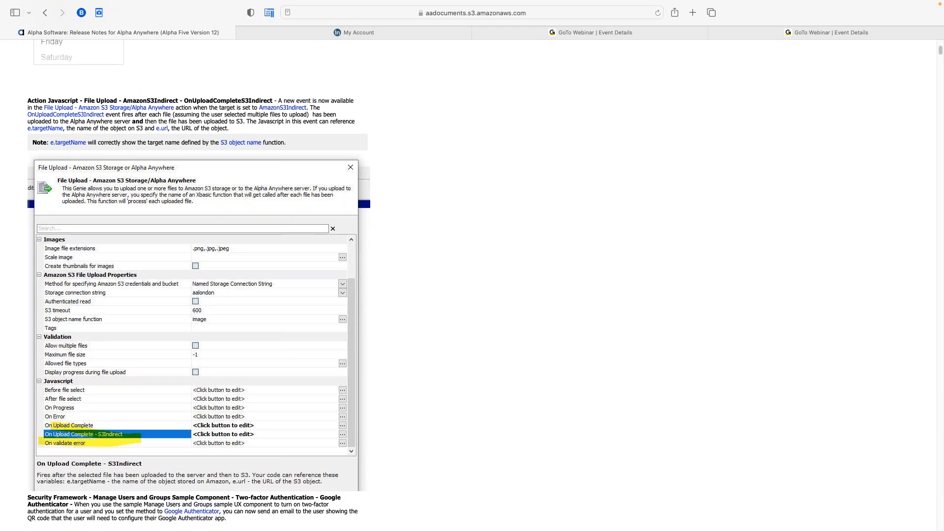
pyautogui.scroll(-2, 199, 285)
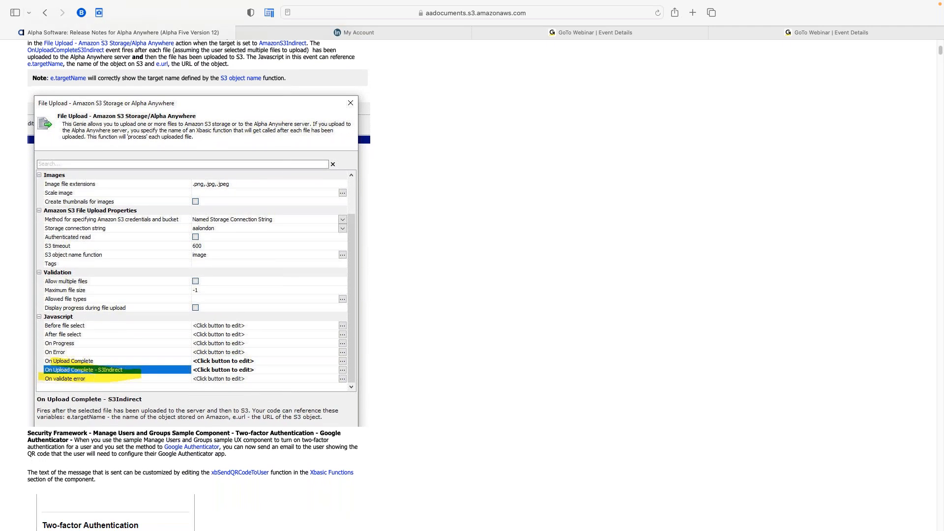
pyautogui.scroll(3, 199, 283)
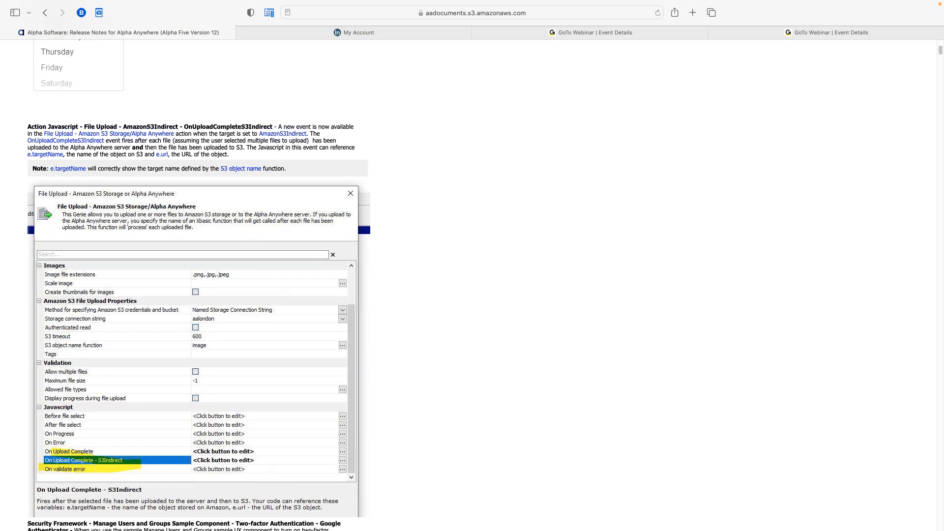
pyautogui.scroll(-2, 292, 199)
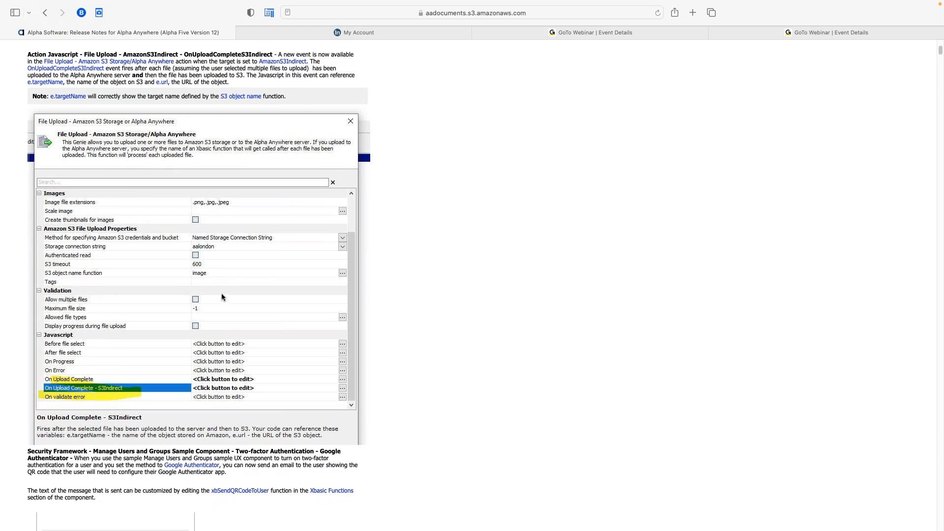
# Step: Read the release notes entry on sending users the Google Authenticator QR code for two-factor authentication
pyautogui.scroll(-3, 223, 295)
pyautogui.scroll(-3, 236, 289)
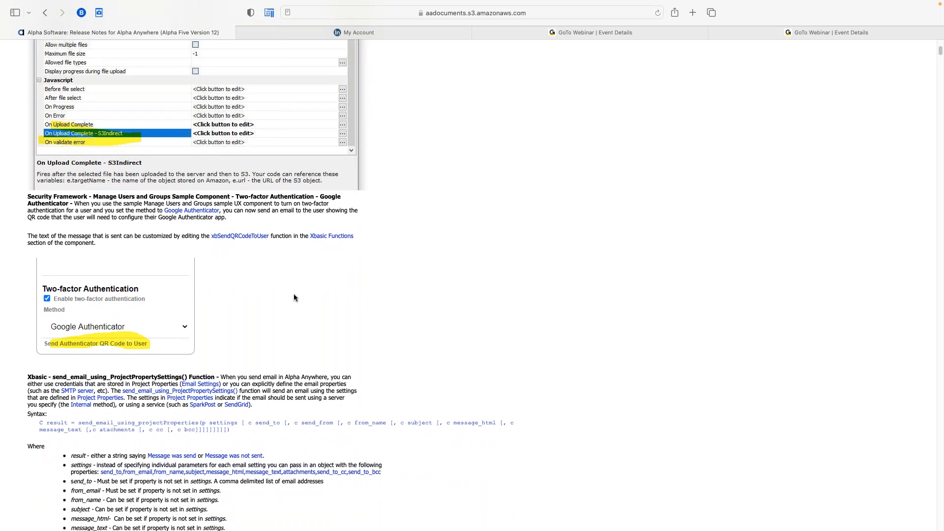
pyautogui.scroll(-2, 294, 294)
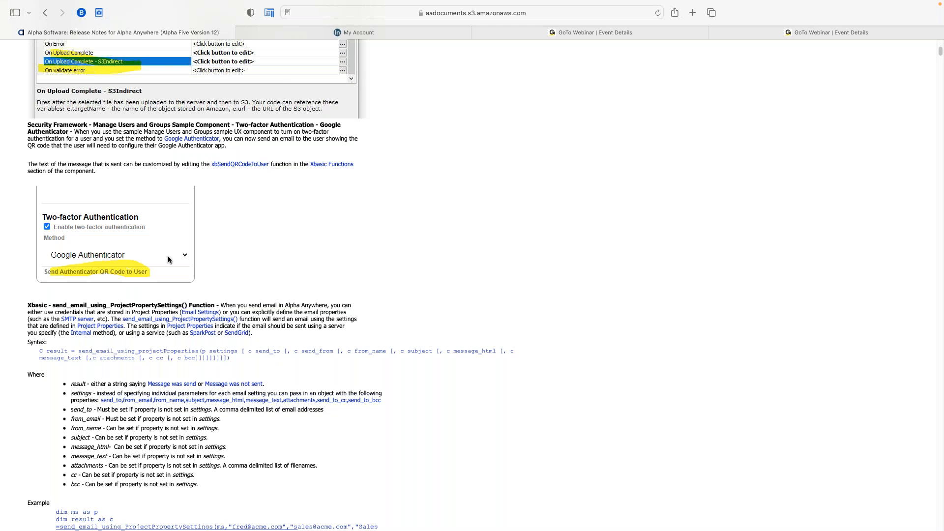
pyautogui.scroll(-2, 302, 247)
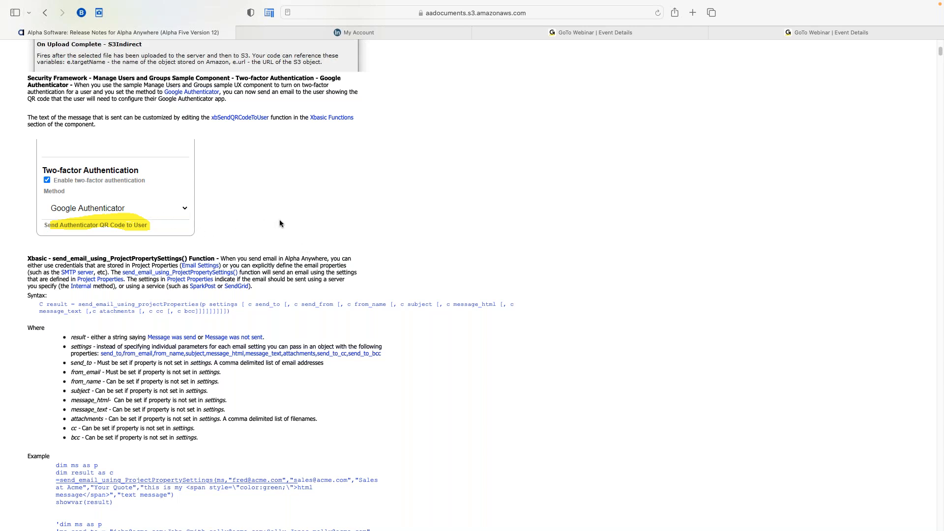
pyautogui.scroll(-2, 280, 224)
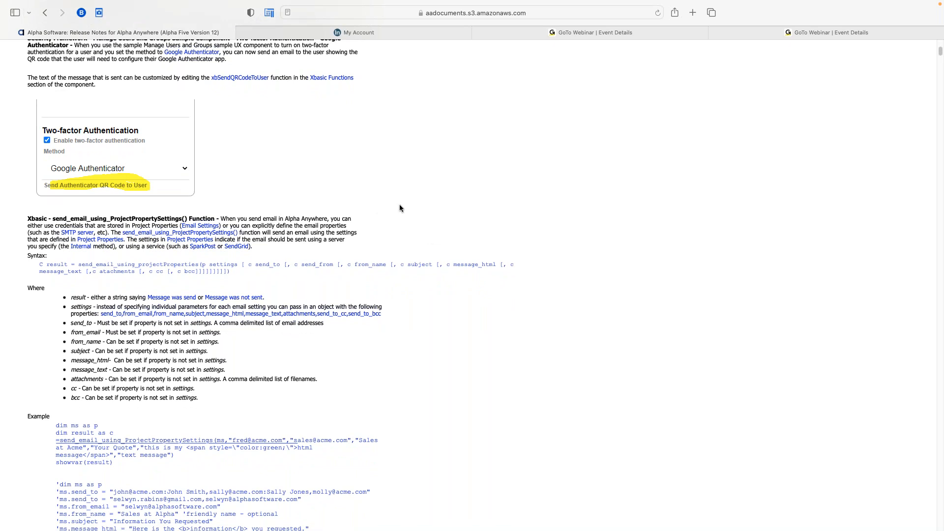
# Step: Read the release notes on the send_email_using_ProjectPropertySettings() Xbasic function and continue to the List control's Column Spacer entry
pyautogui.scroll(-4, 402, 208)
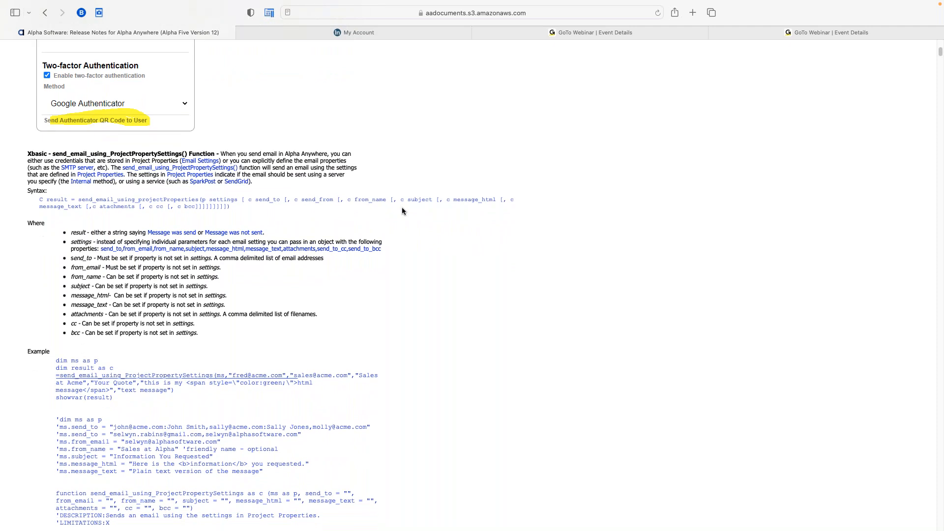
pyautogui.scroll(-2, 402, 211)
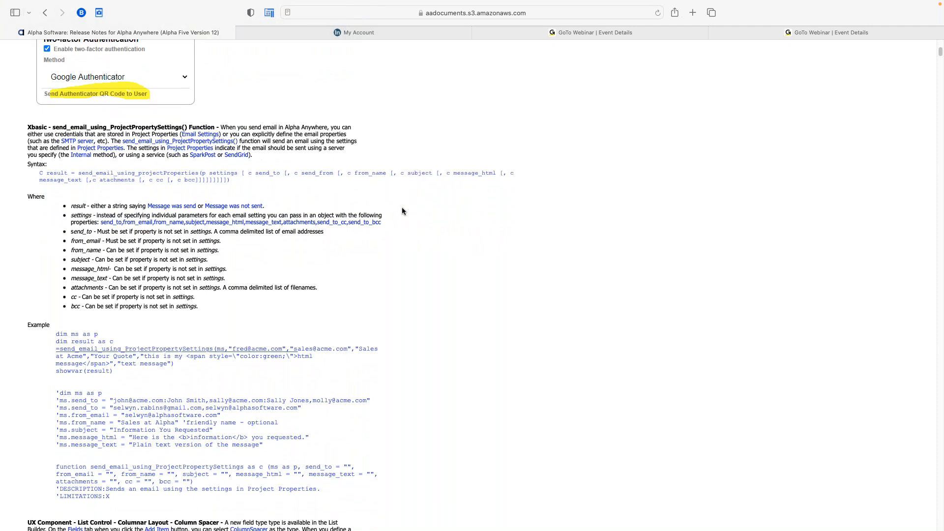
pyautogui.scroll(-1, 403, 211)
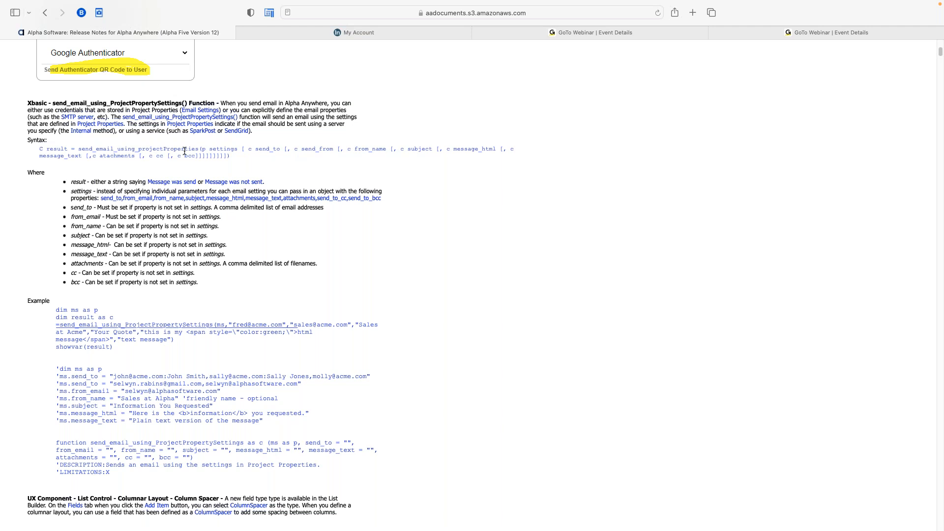
pyautogui.scroll(-4, 217, 190)
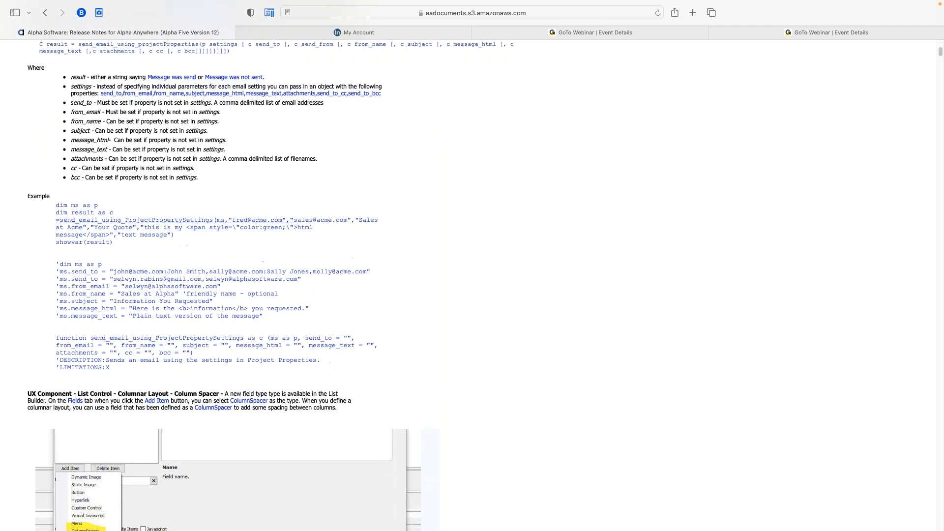
# Step: Reread the parameter list and example code for the send_email_using_ProjectPropertySettings() function in the release notes
pyautogui.scroll(-4, 217, 191)
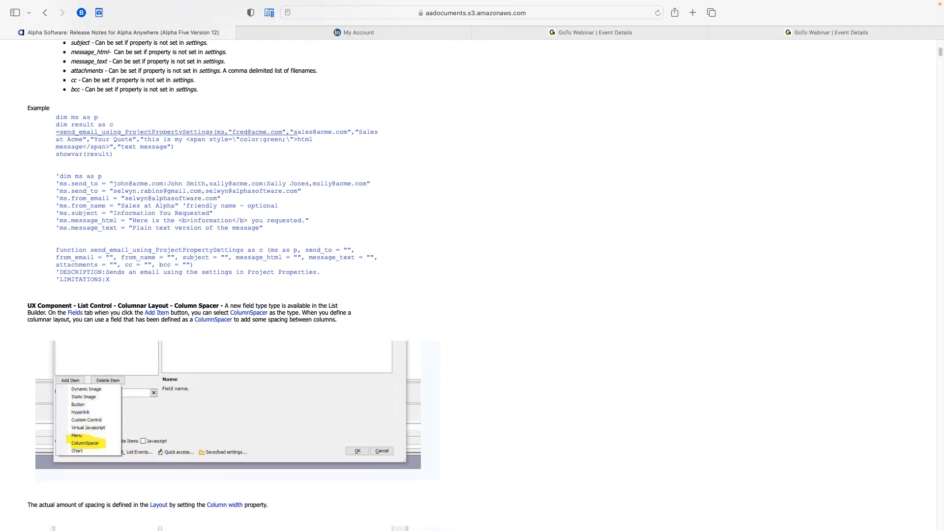
pyautogui.scroll(12, 224, 286)
pyautogui.scroll(-8, 225, 285)
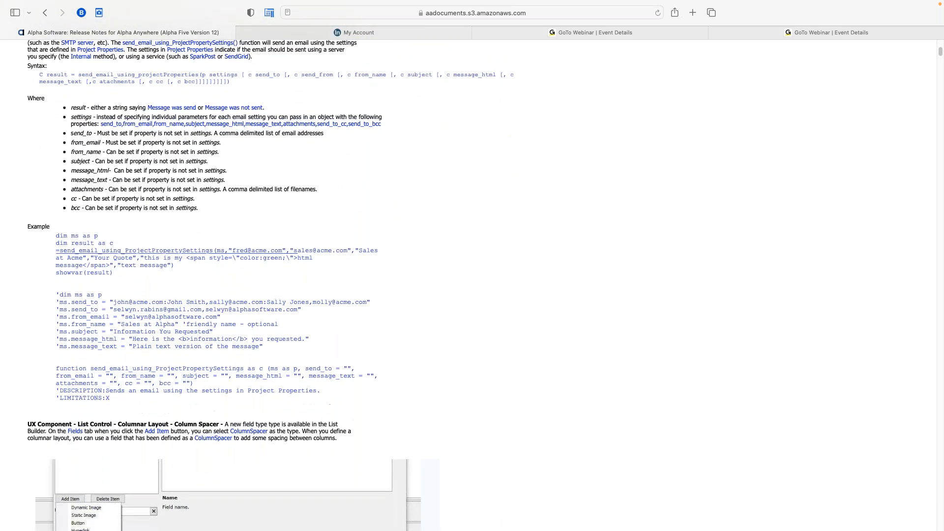
pyautogui.scroll(-3, 261, 285)
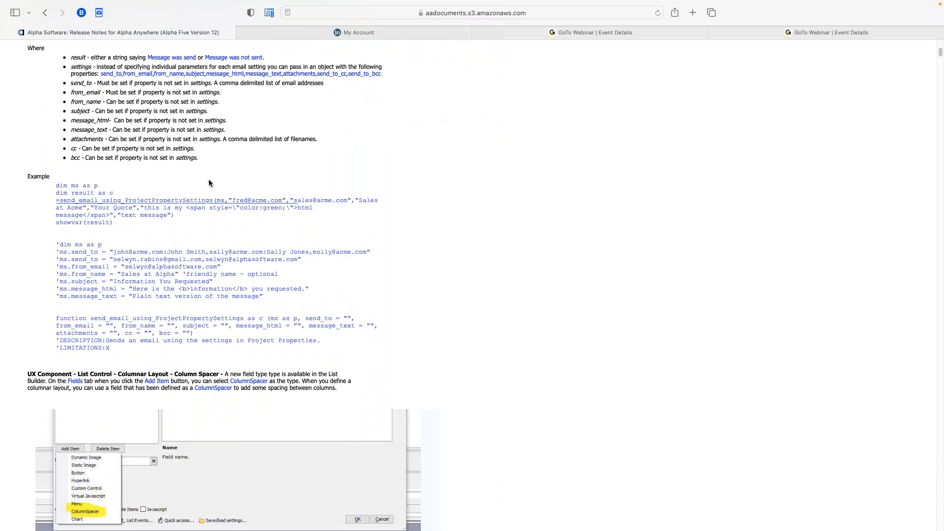
pyautogui.scroll(1, 209, 183)
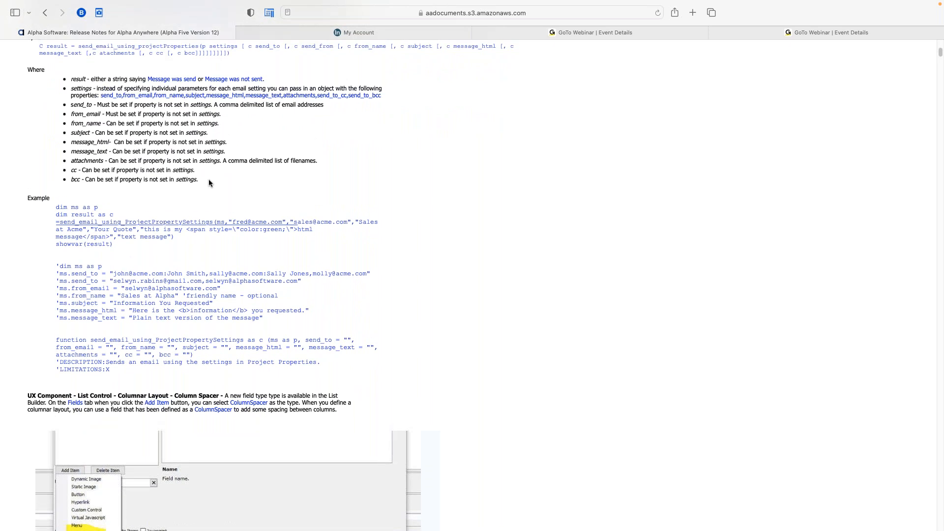
pyautogui.scroll(-1, 209, 182)
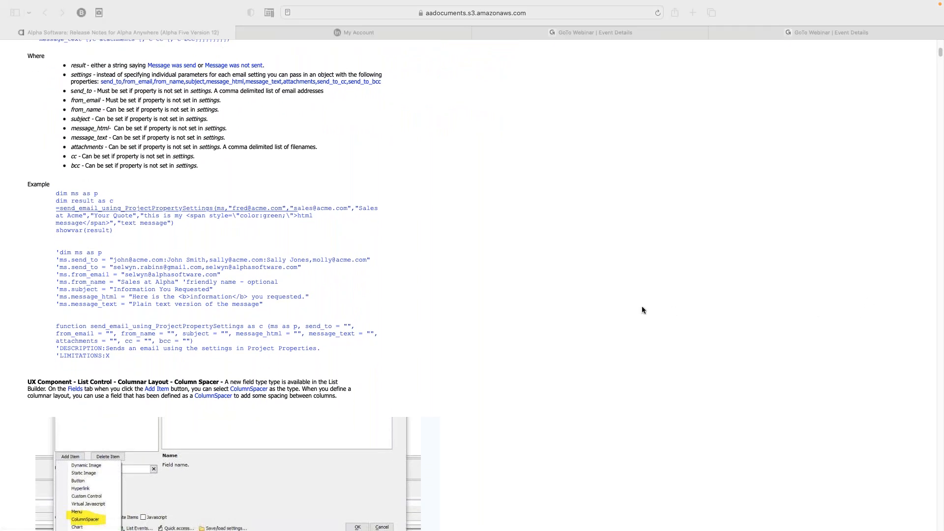
pyautogui.scroll(5, 550, 313)
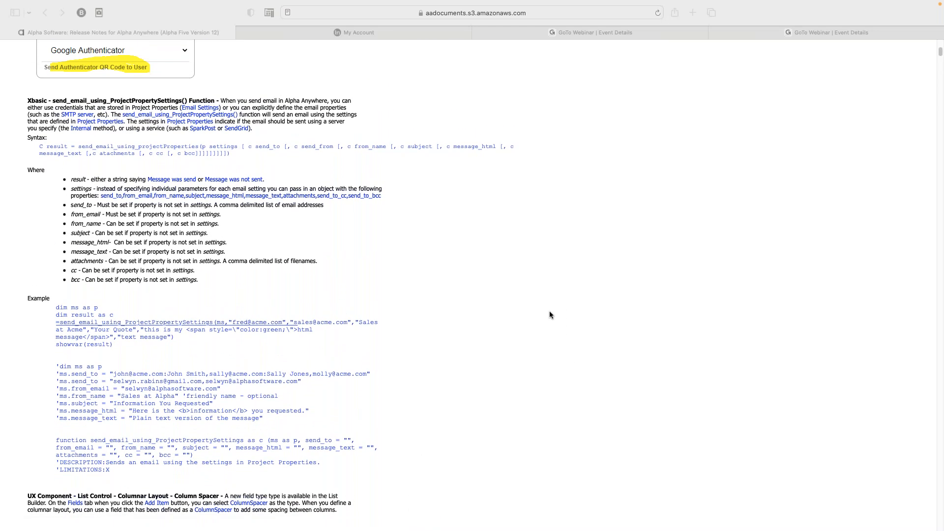
pyautogui.scroll(-4, 393, 238)
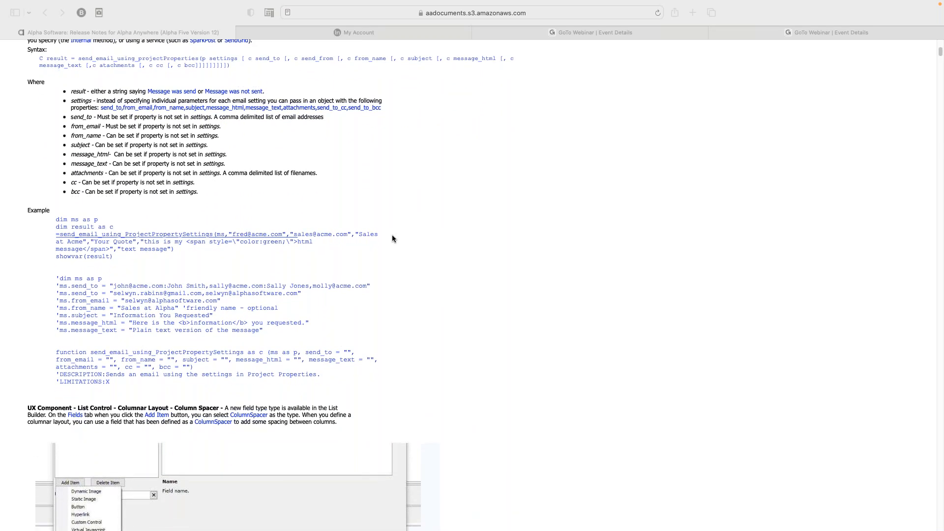
pyautogui.scroll(-6, 392, 238)
# Step: Return to the V4.6.4.8 Features heading, search the page for "UC", and examine the Login Component entry's title
pyautogui.scroll(14, 392, 238)
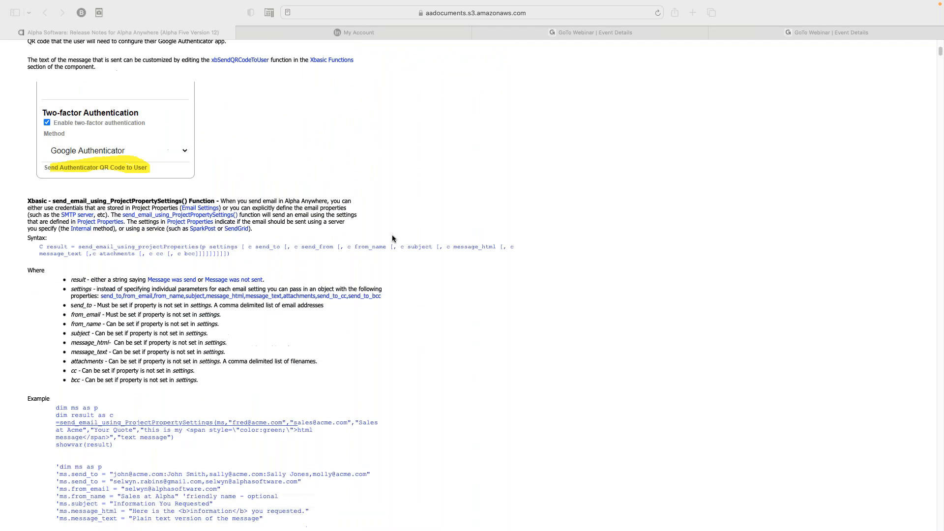
pyautogui.scroll(20, 392, 238)
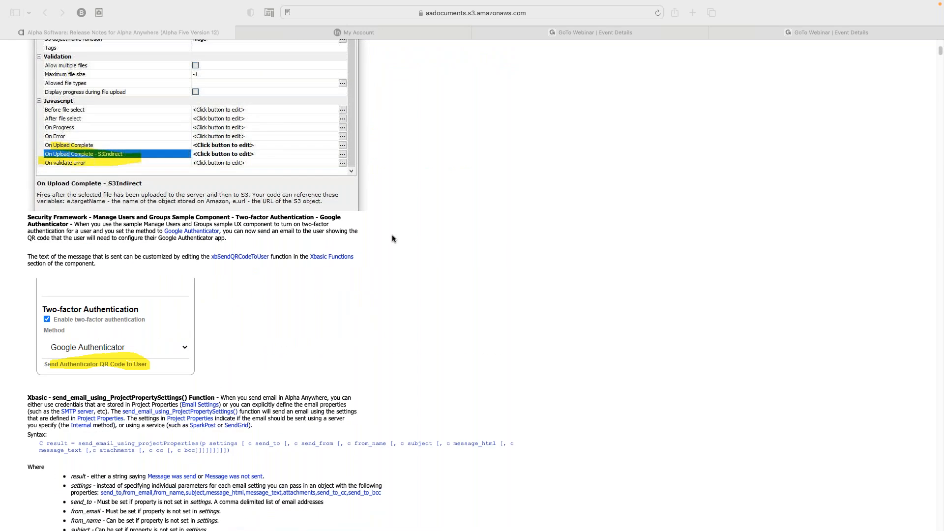
pyautogui.scroll(20, 392, 238)
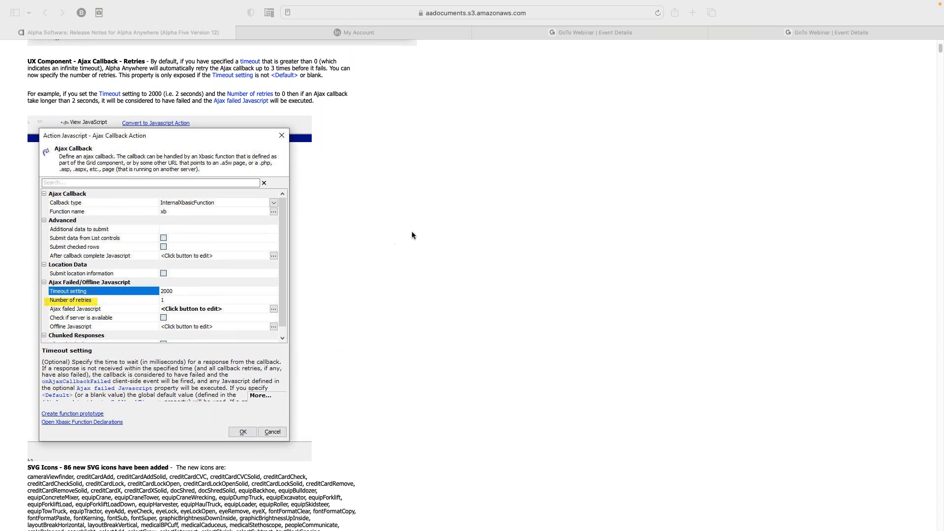
pyautogui.scroll(20, 412, 231)
pyautogui.click(503, 135)
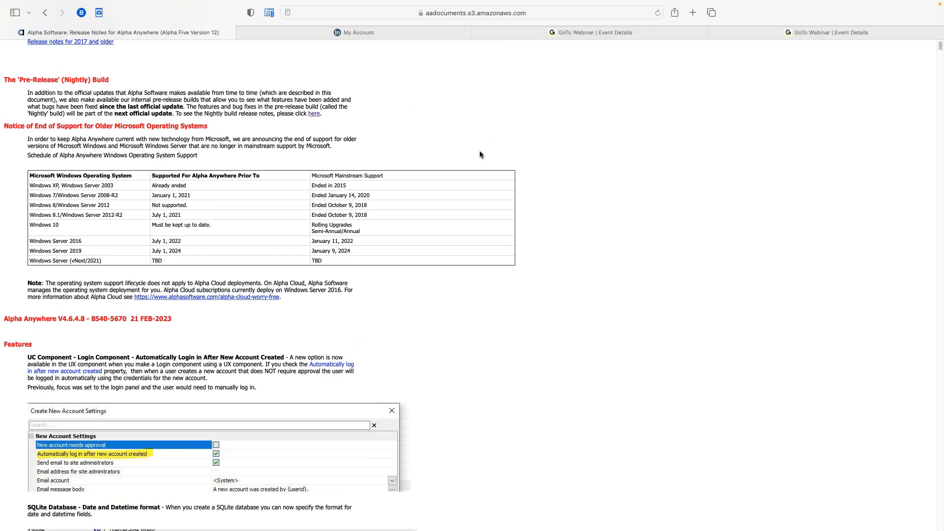
pyautogui.press('super+f')
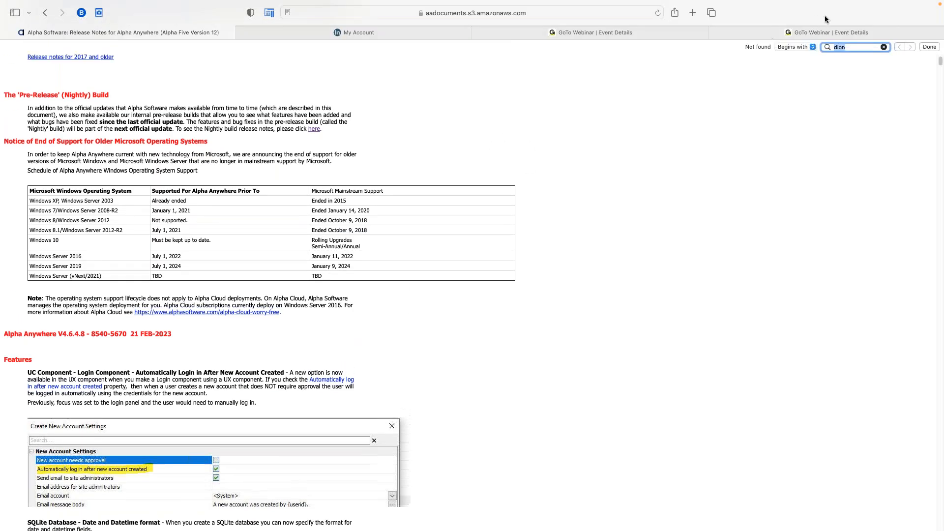
pyautogui.press('super+Tab')
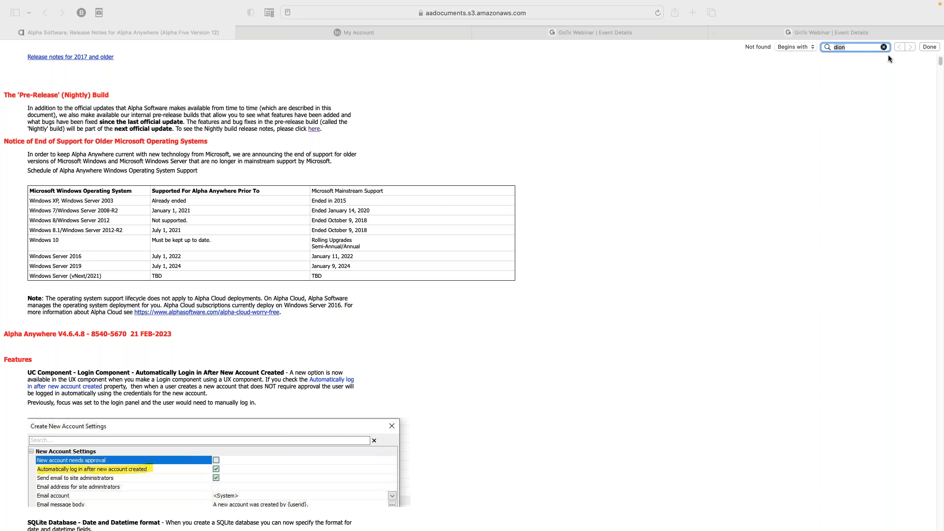
pyautogui.press('super+Tab')
pyautogui.write('UC')
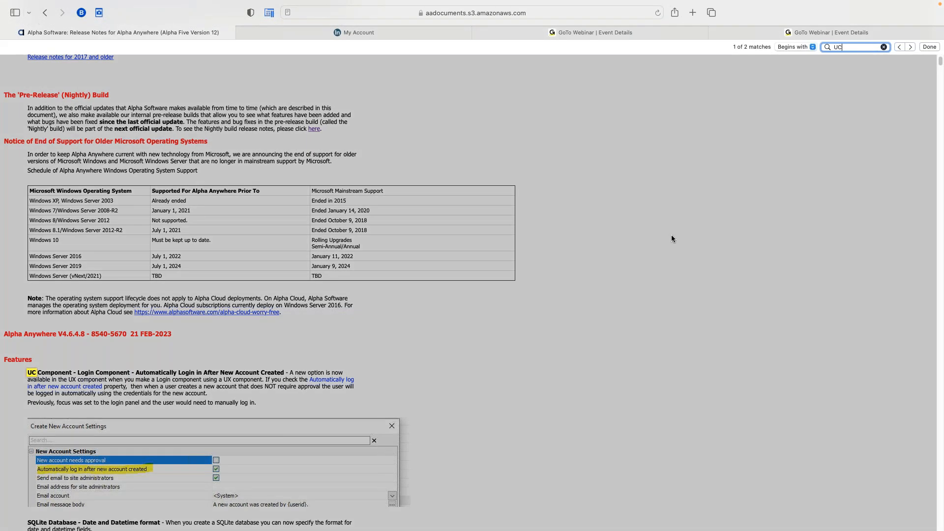
pyautogui.click(426, 377)
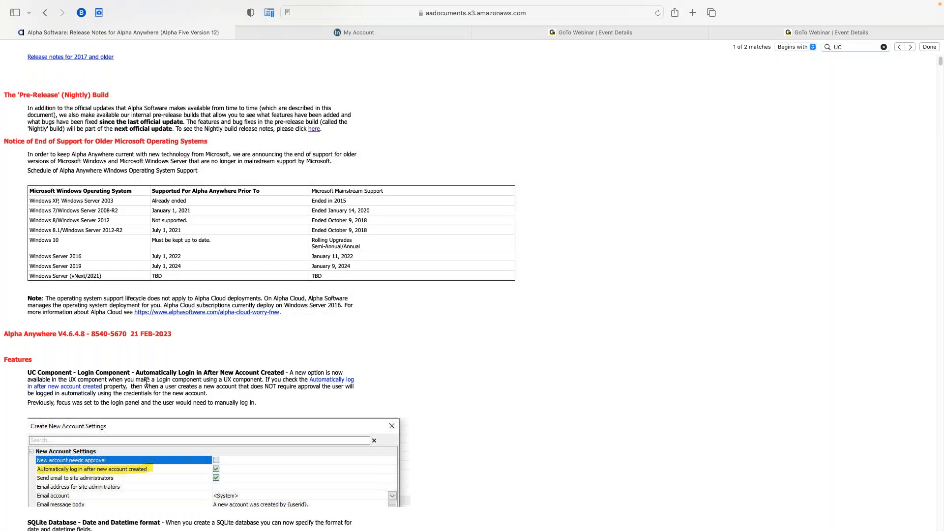
pyautogui.scroll(-1, 148, 381)
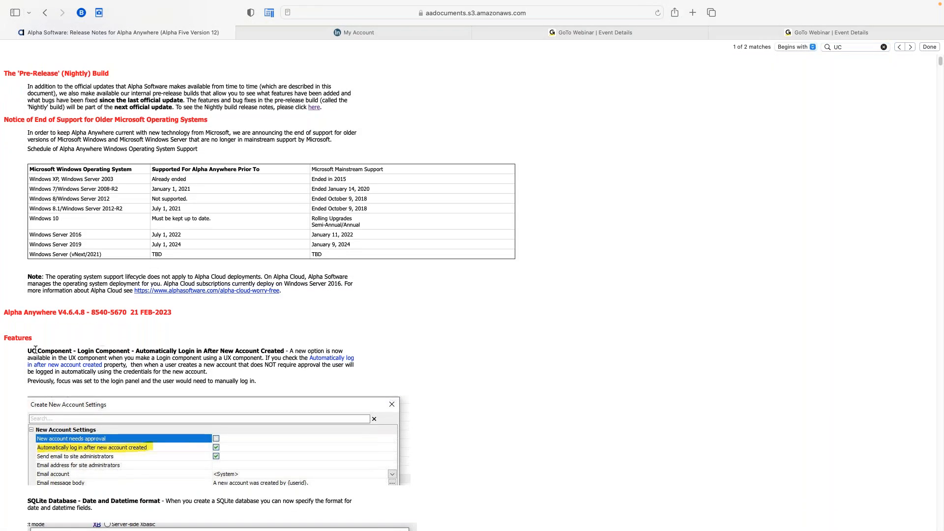
pyautogui.moveTo(37, 351); pyautogui.dragTo(22, 348)
# Step: Go back to the List control's Column Spacer entry and read how to add a ColumnSpacer field to a columnar layout
pyautogui.scroll(-10, 634, 407)
pyautogui.scroll(-20, 206, 423)
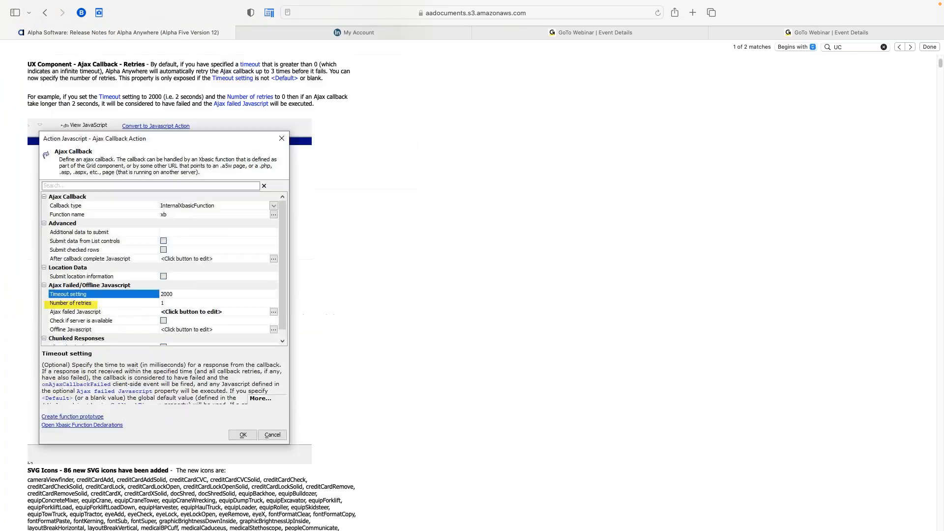
pyautogui.scroll(-20, 261, 290)
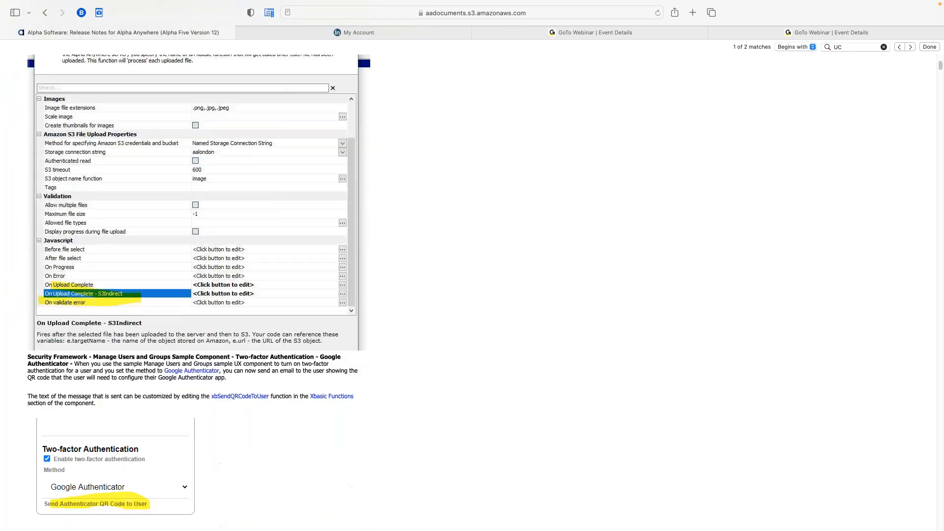
pyautogui.scroll(-9, 259, 406)
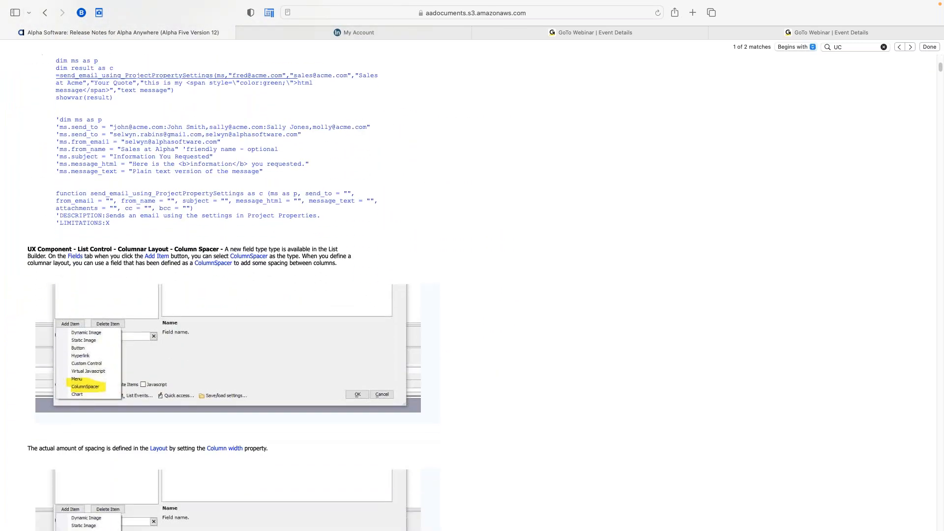
pyautogui.scroll(-1, 259, 406)
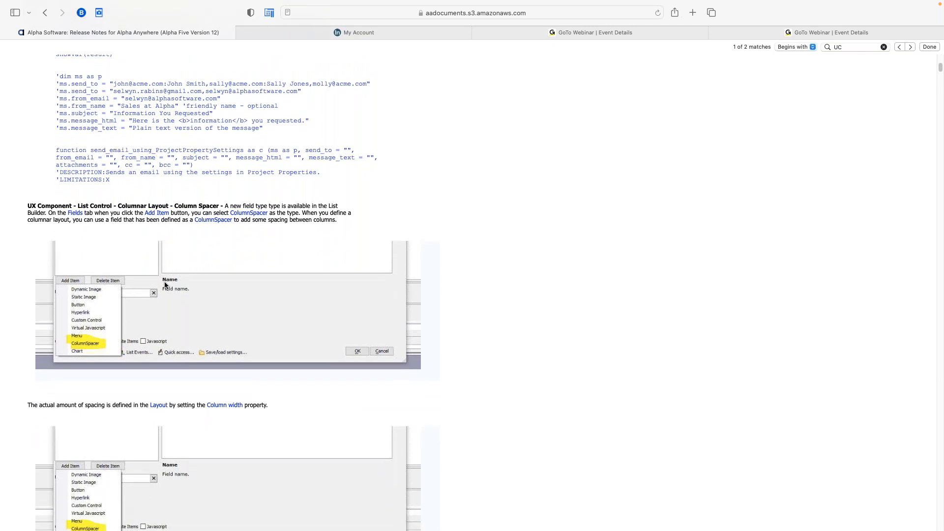
pyautogui.scroll(-1, 156, 327)
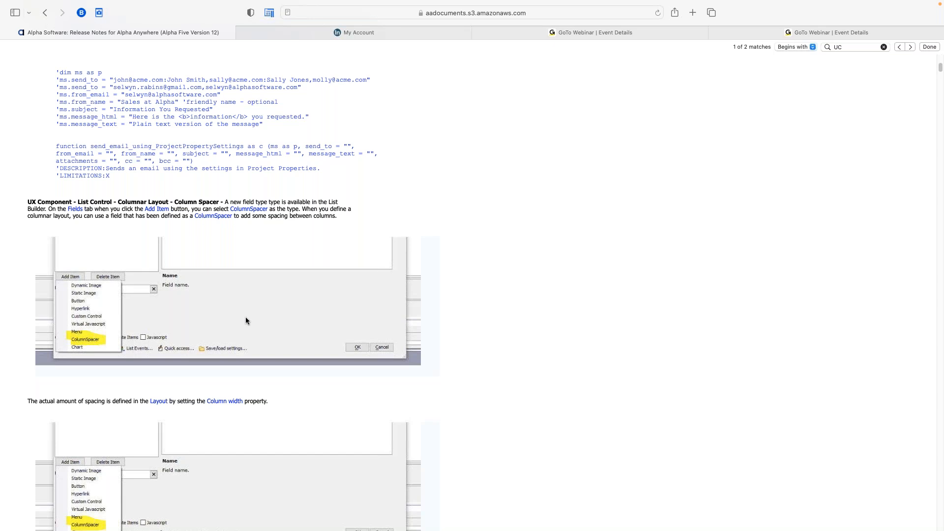
pyautogui.scroll(-2, 270, 289)
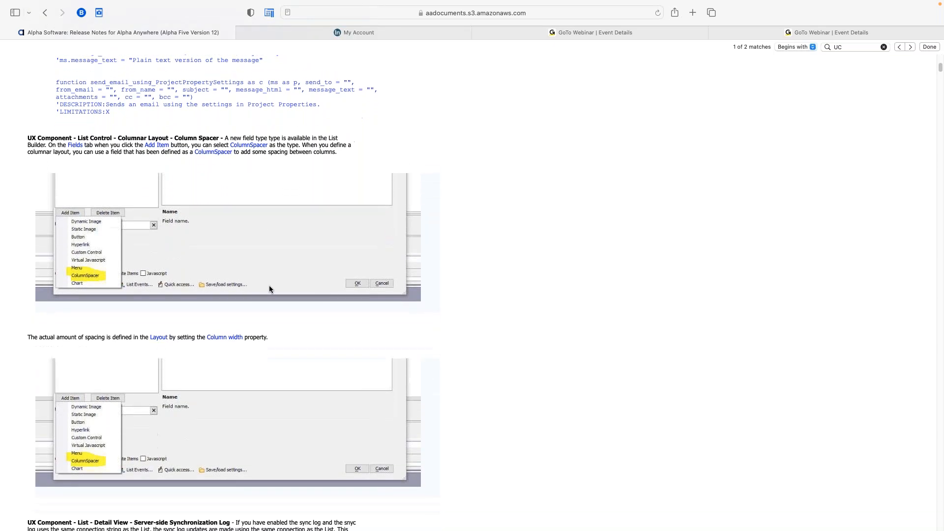
pyautogui.scroll(-4, 268, 289)
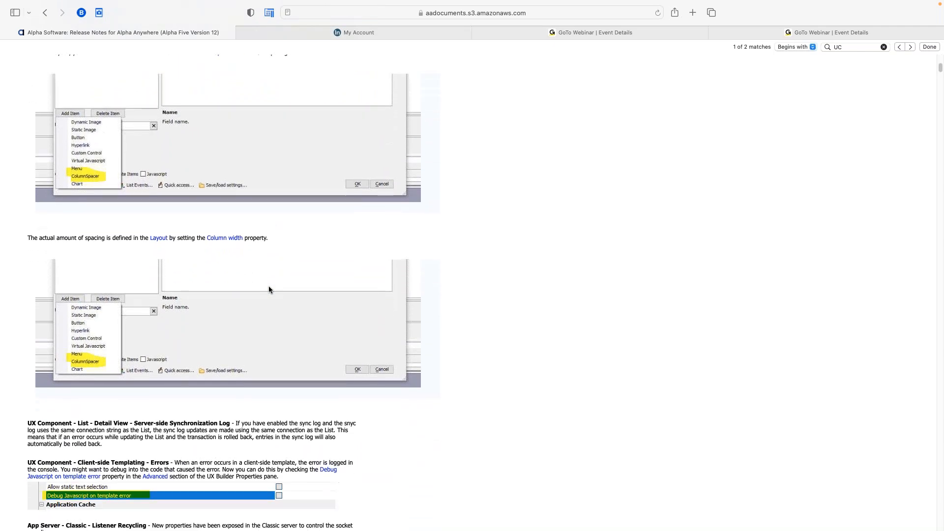
pyautogui.scroll(-1, 269, 289)
pyautogui.scroll(-6, 268, 289)
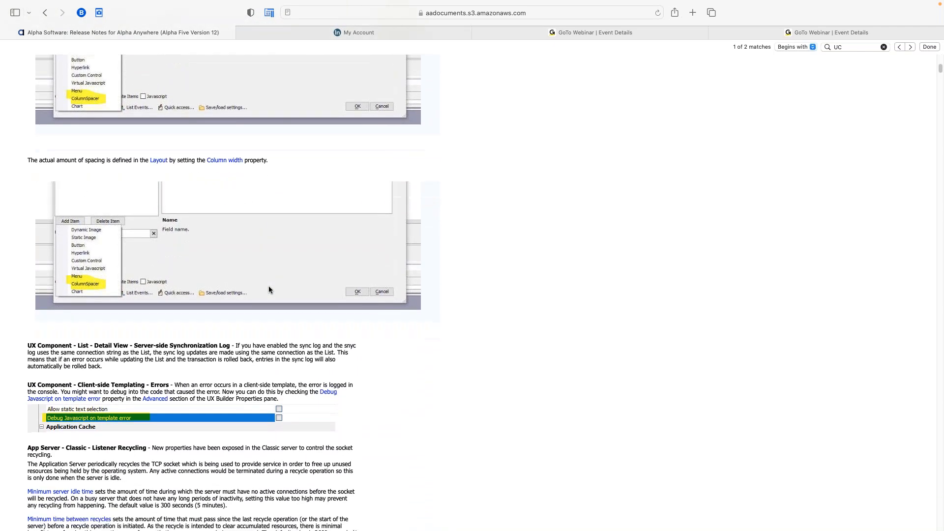
pyautogui.scroll(-3, 269, 289)
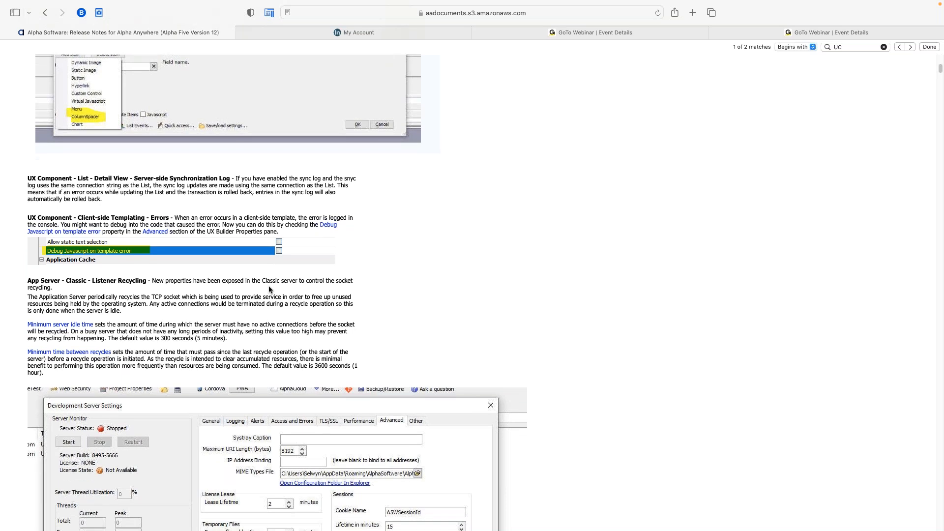
pyautogui.scroll(-1, 269, 289)
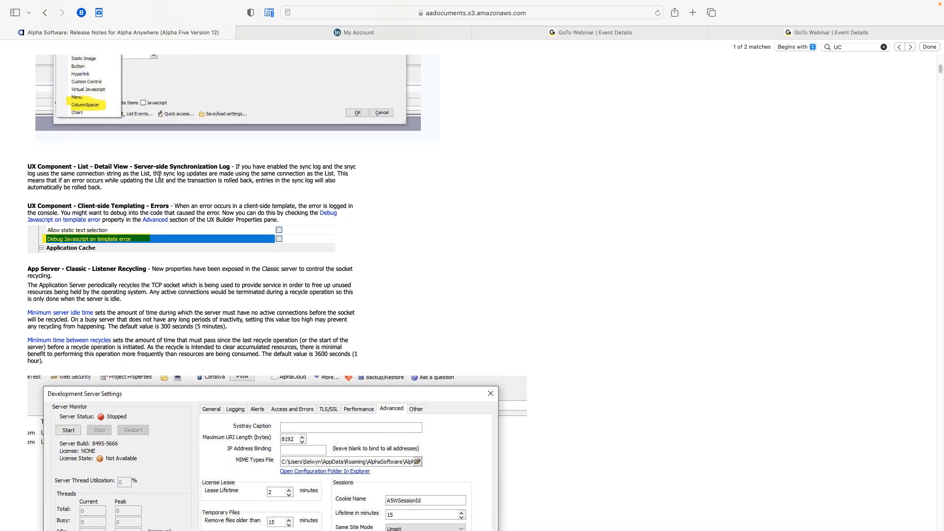
pyautogui.scroll(-1, 154, 175)
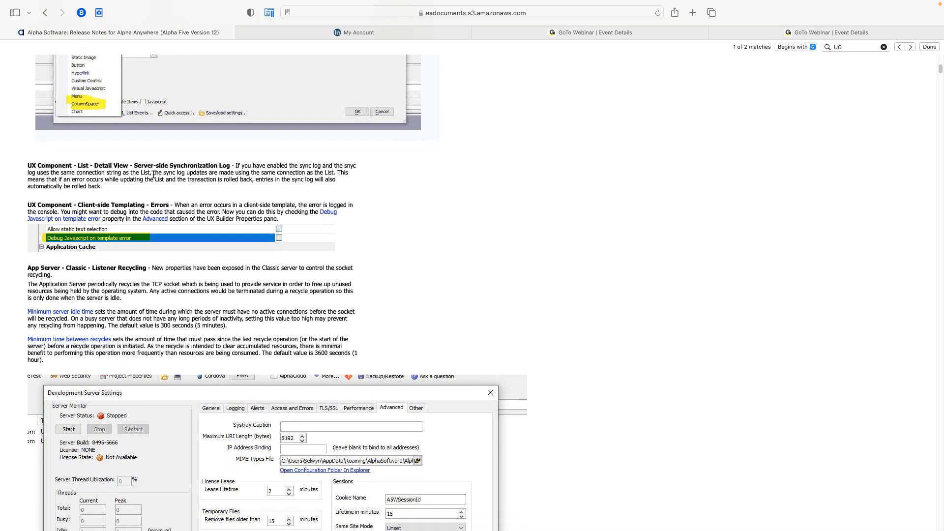
pyautogui.scroll(-1, 154, 174)
pyautogui.scroll(-3, 153, 175)
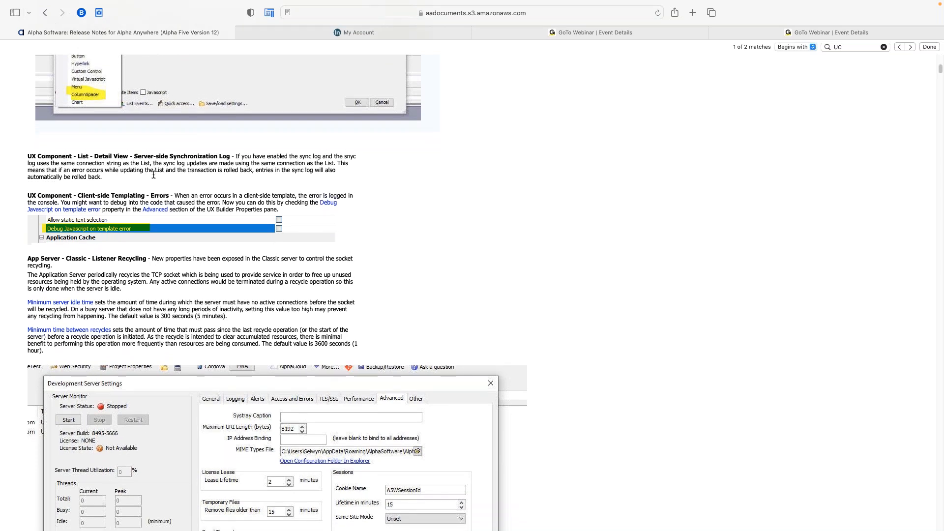
# Step: Read the Classic server's Listener Recycling entry, examine its settings screenshot, and look over the A5w_report_saveAs() and connection string entries below
pyautogui.scroll(-10, 154, 174)
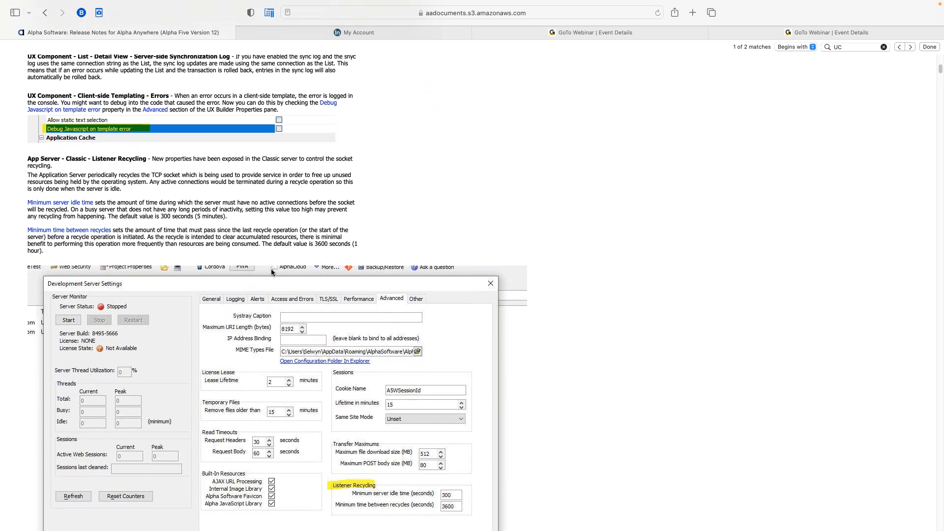
pyautogui.scroll(-6, 182, 199)
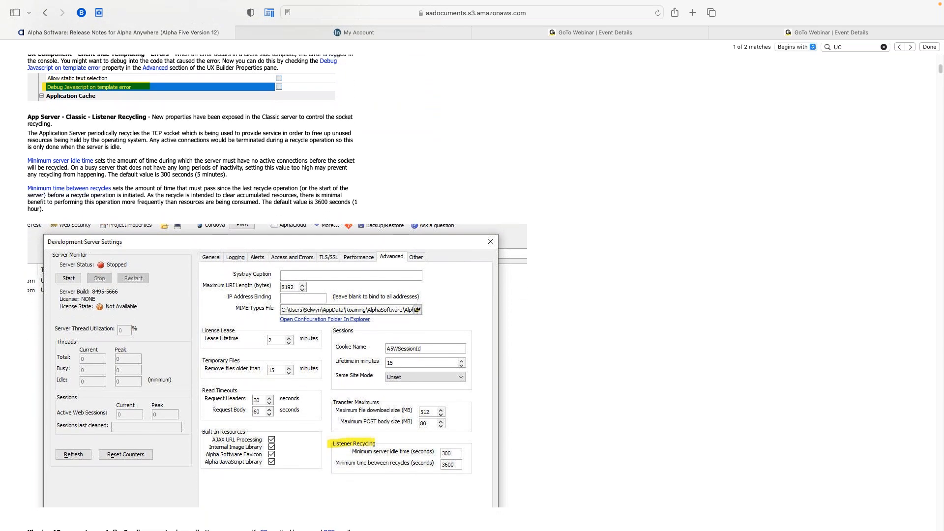
pyautogui.scroll(-3, 277, 293)
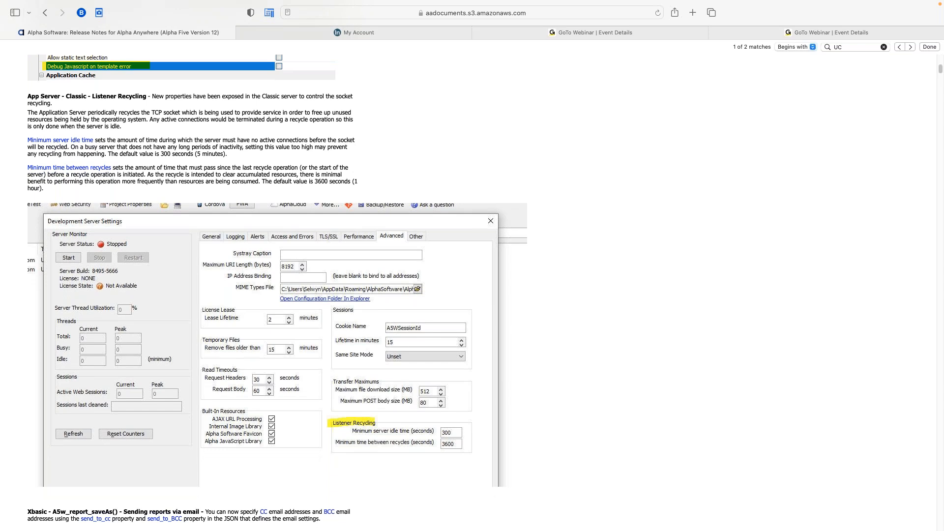
pyautogui.scroll(-12, 180, 201)
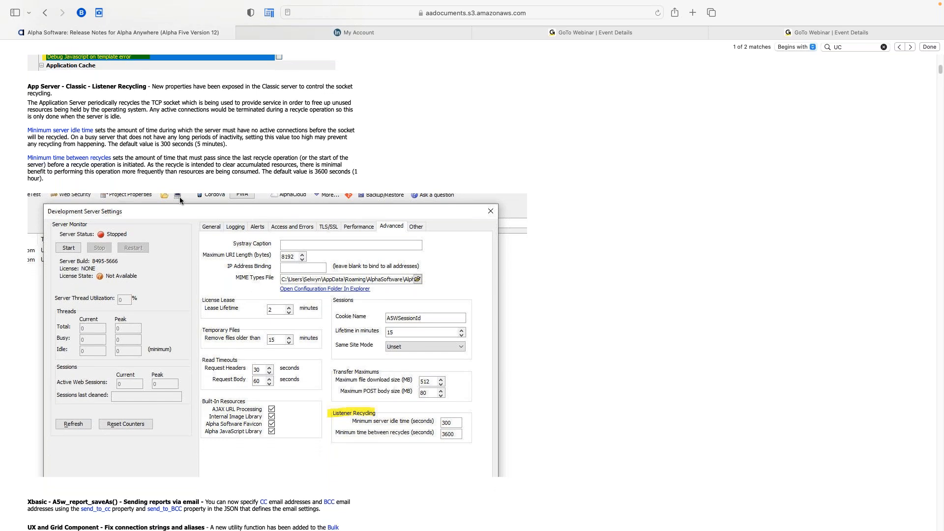
pyautogui.scroll(-15, 180, 199)
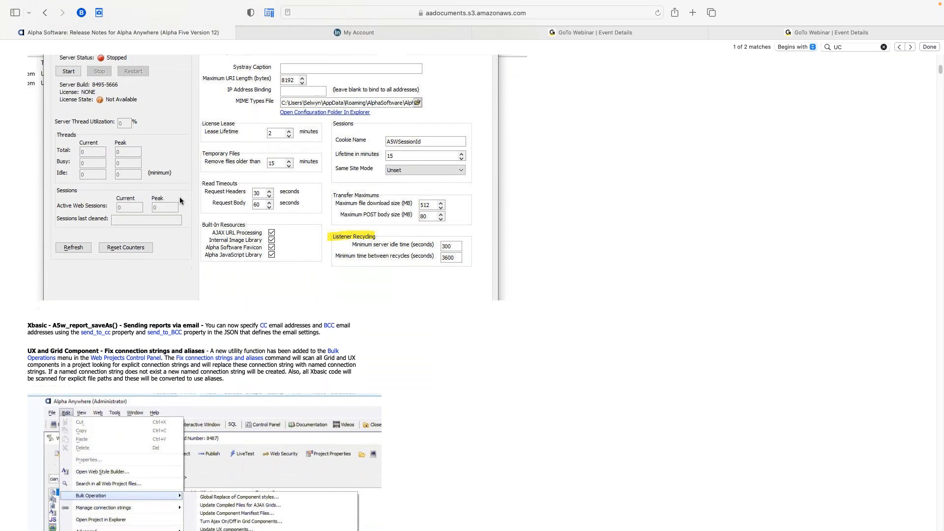
pyautogui.scroll(15, 180, 199)
pyautogui.scroll(-15, 180, 200)
pyautogui.scroll(20, 180, 199)
pyautogui.scroll(2, 180, 200)
pyautogui.scroll(-20, 180, 199)
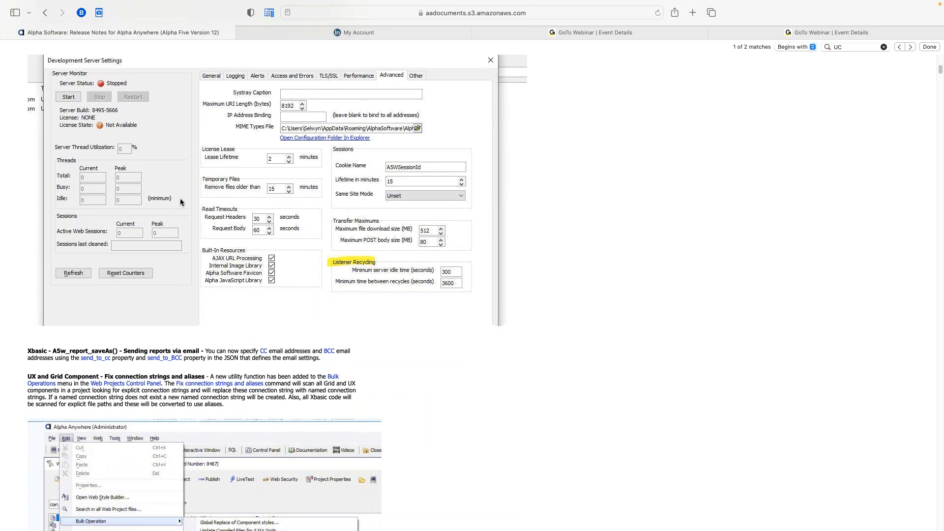
pyautogui.scroll(3, 180, 199)
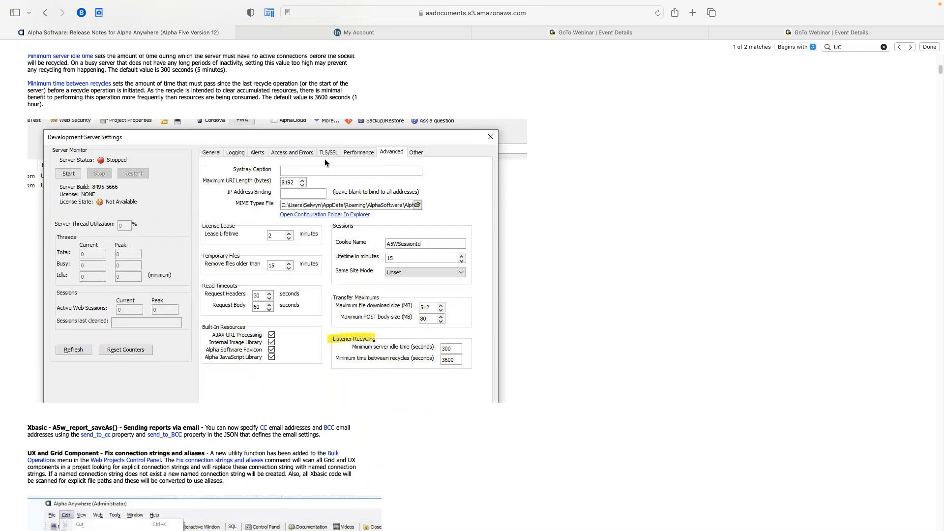
# Step: Read the entries on emailing reports with A5w_report_saveAs() and on the Fix connection strings and aliases bulk operation, including its screenshot
pyautogui.scroll(-5, 236, 279)
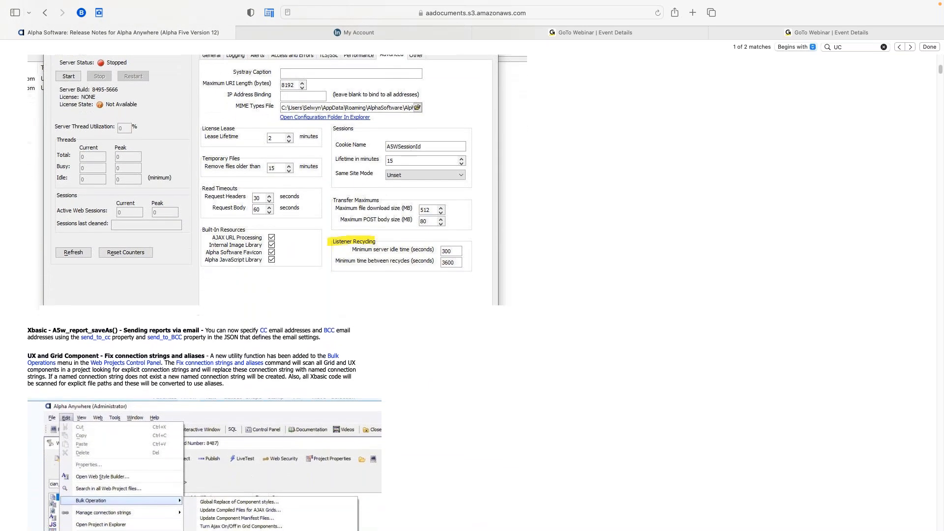
pyautogui.scroll(-1, 266, 293)
pyautogui.scroll(7, 266, 293)
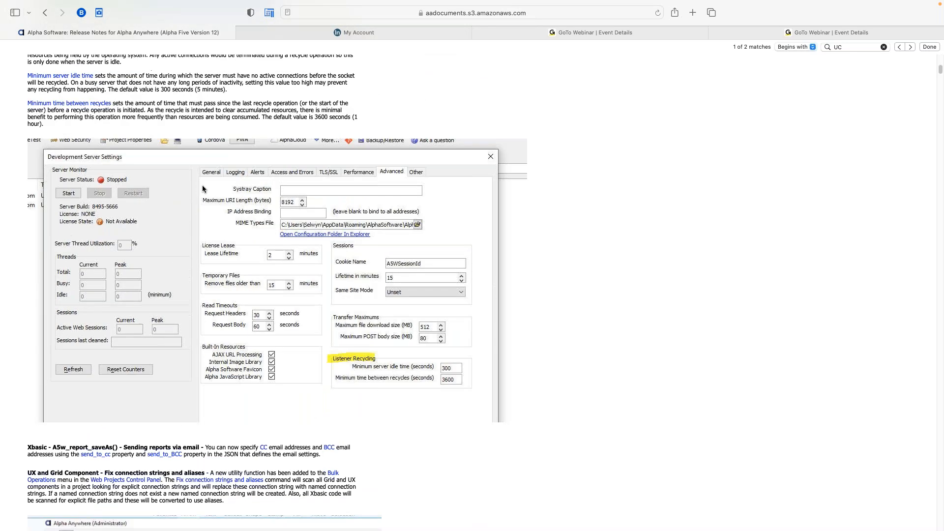
pyautogui.scroll(-3, 276, 276)
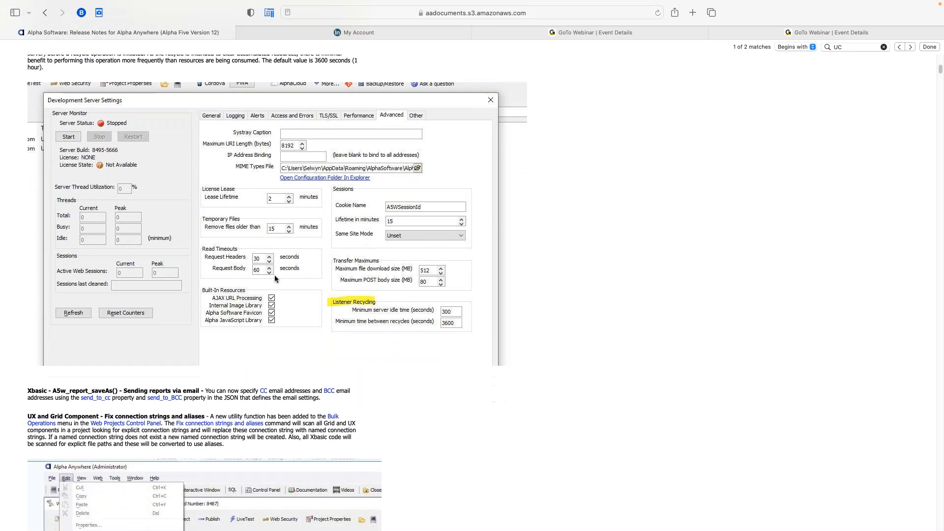
pyautogui.scroll(-4, 275, 279)
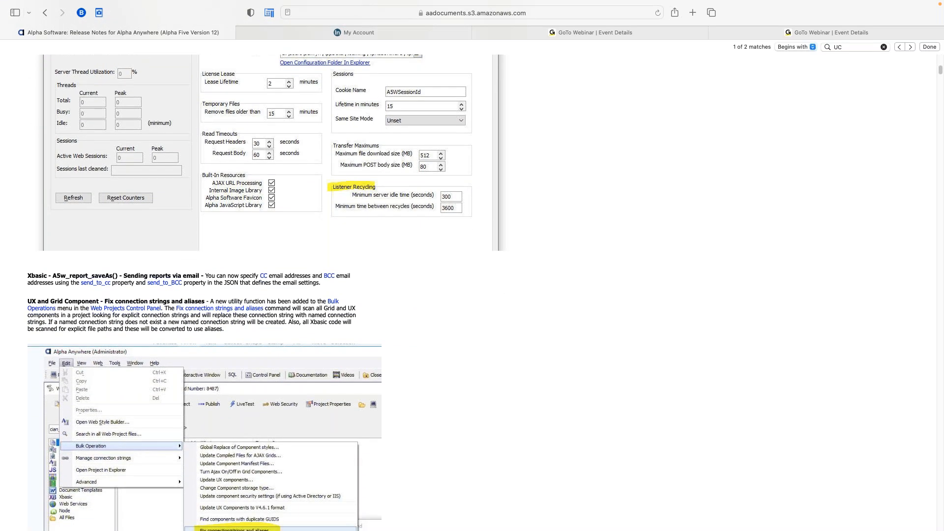
pyautogui.scroll(-4, 276, 295)
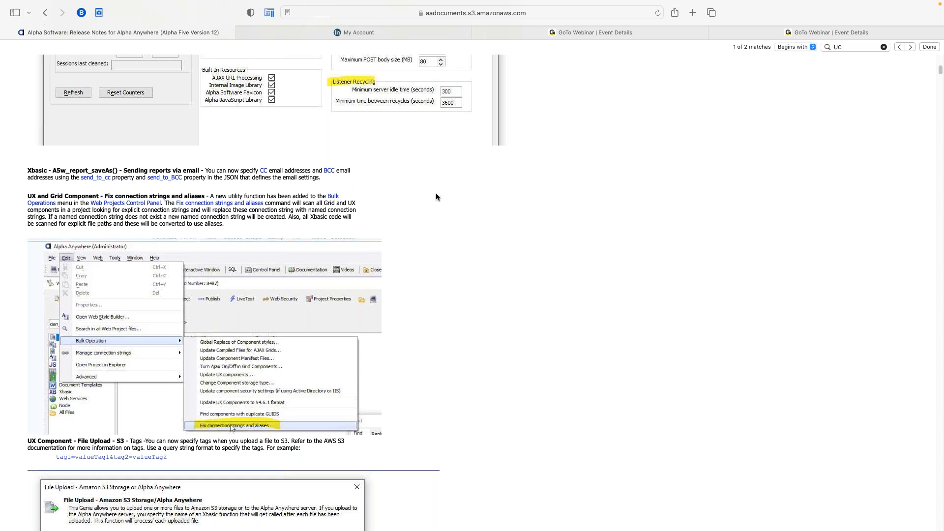
pyautogui.scroll(-2, 436, 197)
pyautogui.scroll(-5, 435, 197)
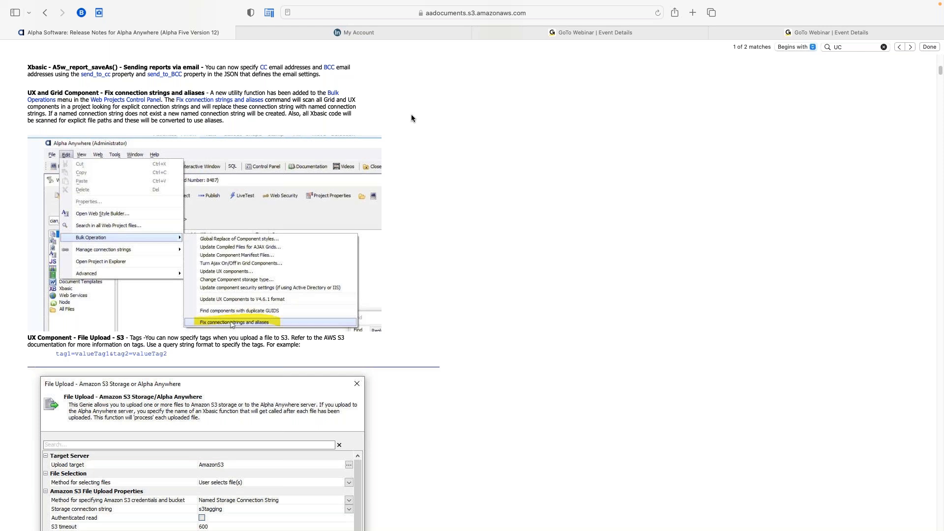
# Step: Read the UX Component File Upload S3 entry on specifying tags and examine the Tags property in its screenshot
pyautogui.scroll(-5, 422, 290)
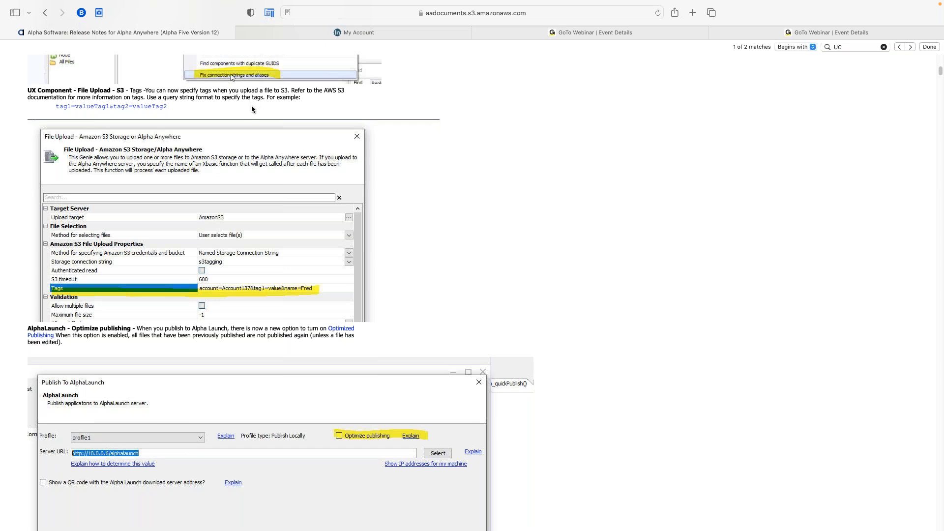
pyautogui.scroll(2, 252, 109)
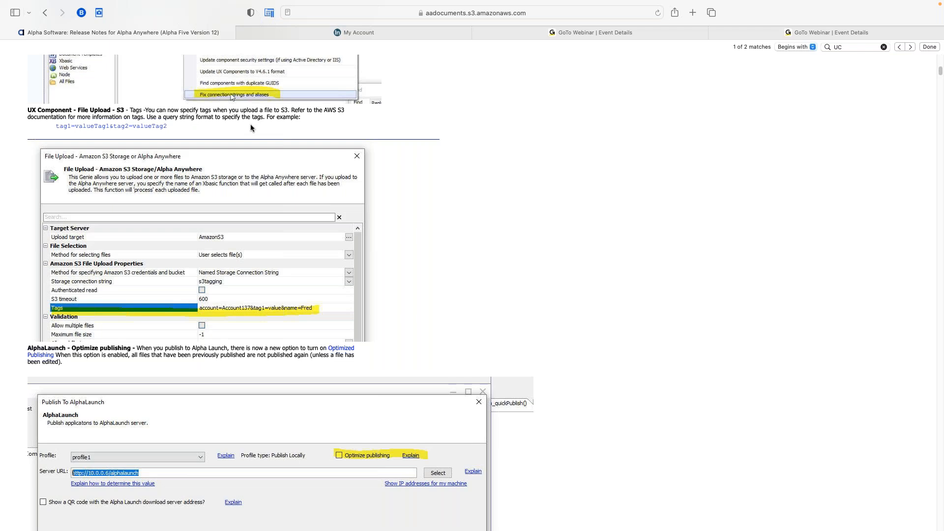
pyautogui.scroll(-1, 251, 128)
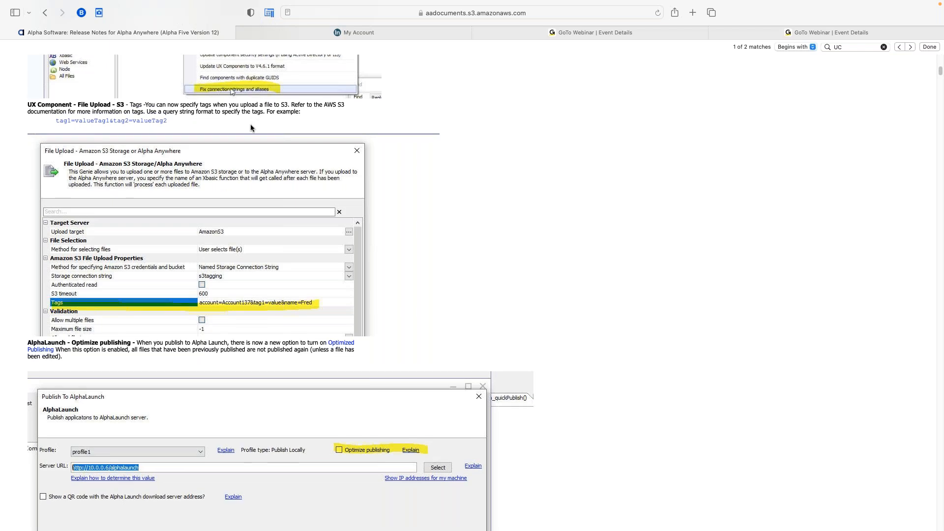
pyautogui.scroll(-3, 251, 128)
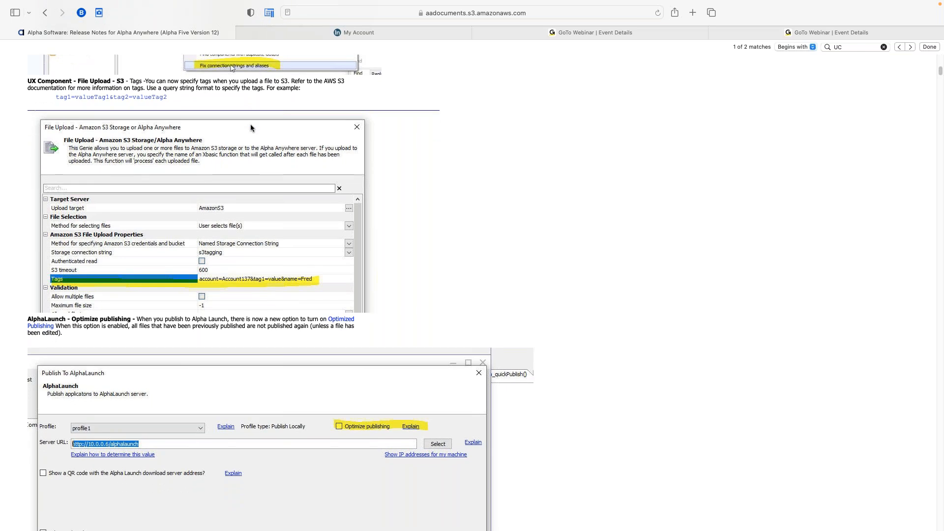
# Step: Read the AlphaLaunch Optimize publishing entry and examine the highlighted option in its Publish To AlphaLaunch screenshot
pyautogui.scroll(-6, 250, 124)
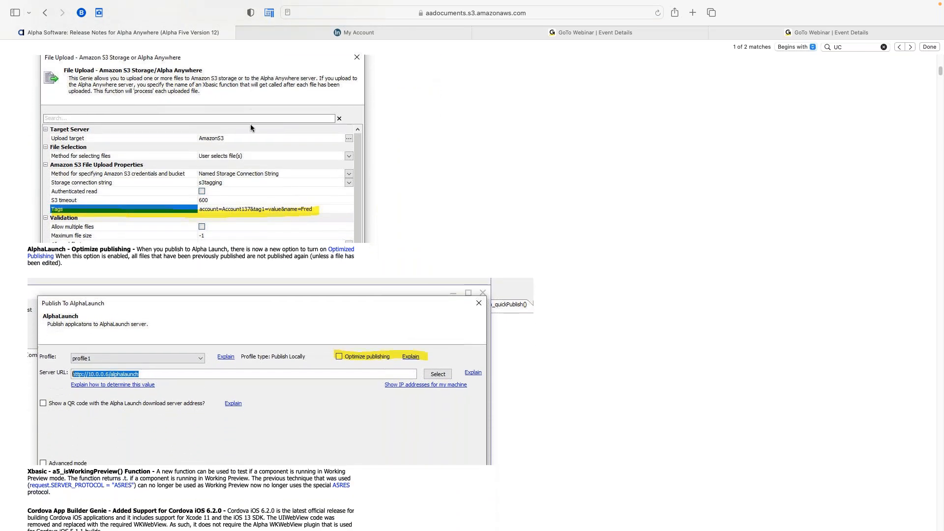
pyautogui.scroll(-10, 250, 124)
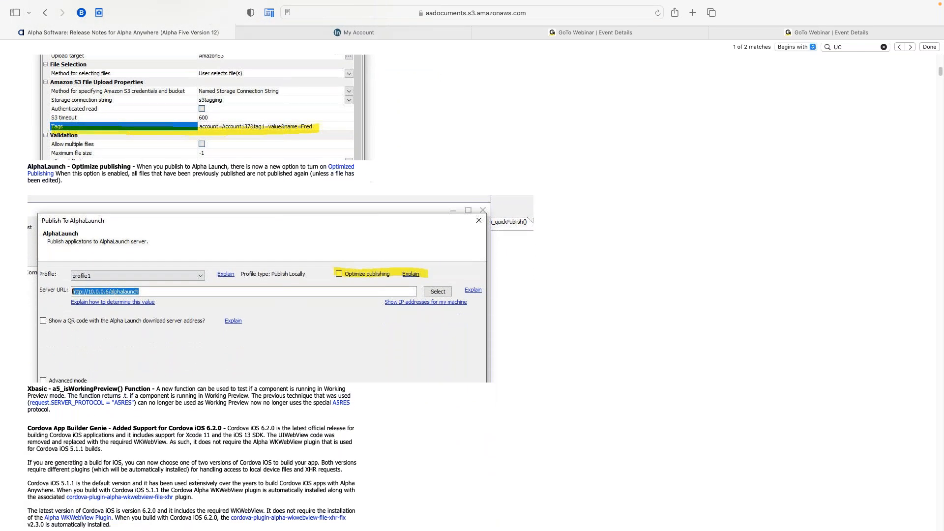
pyautogui.scroll(-4, 280, 292)
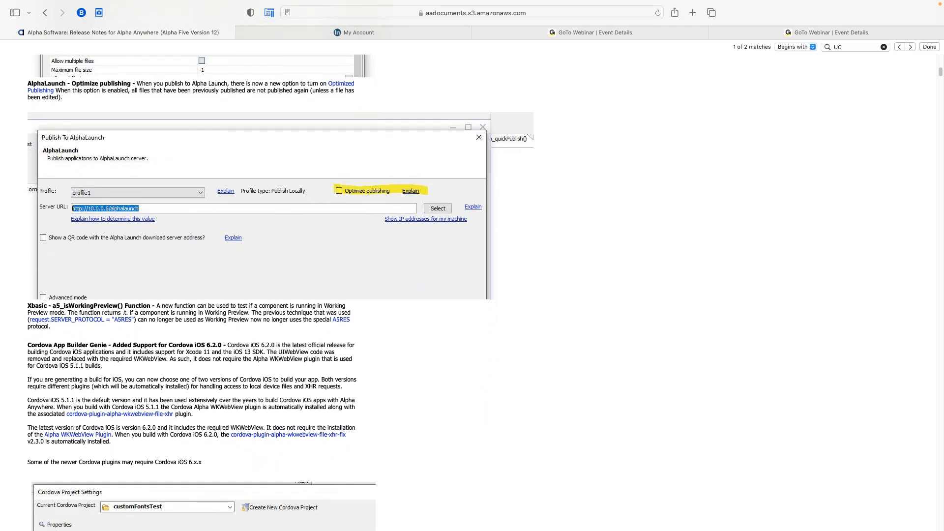
pyautogui.scroll(5, 369, 229)
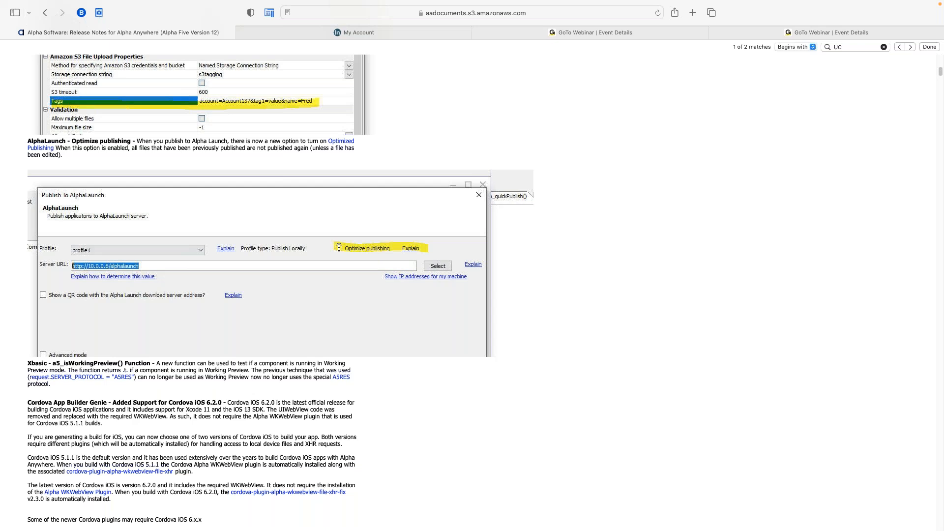
# Step: Read the a5_isWorkingPreview() function entry and the Cordova App Builder Genie entry on Cordova iOS 6.2.0 support, including its project settings screenshot
pyautogui.scroll(-5, 319, 249)
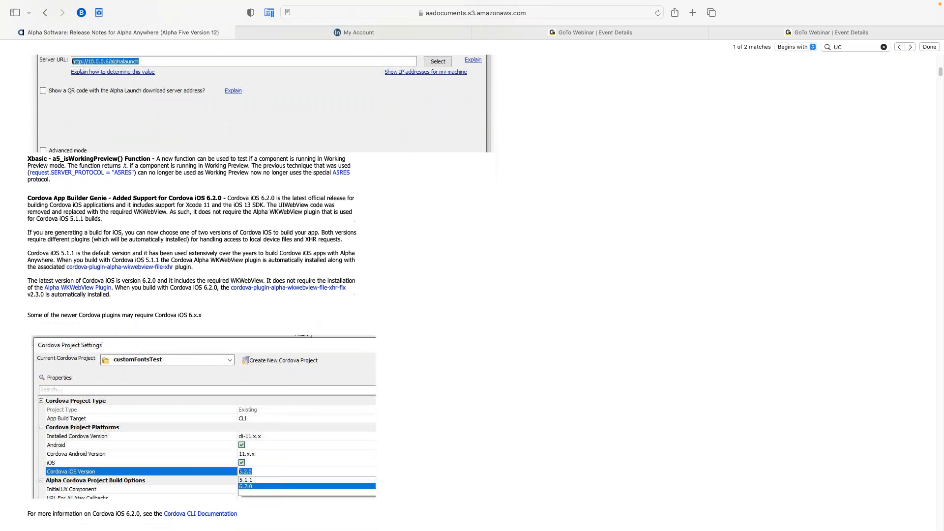
pyautogui.scroll(-1, 95, 206)
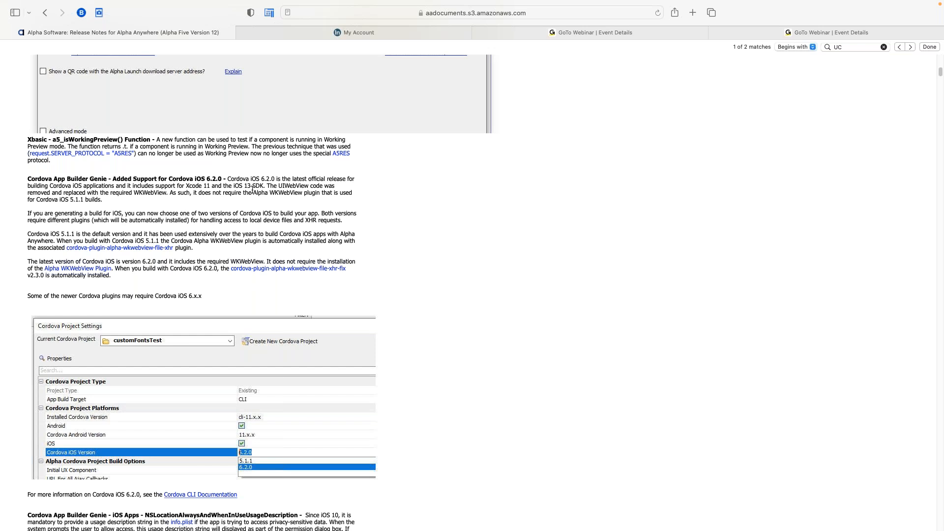
pyautogui.scroll(-1, 252, 190)
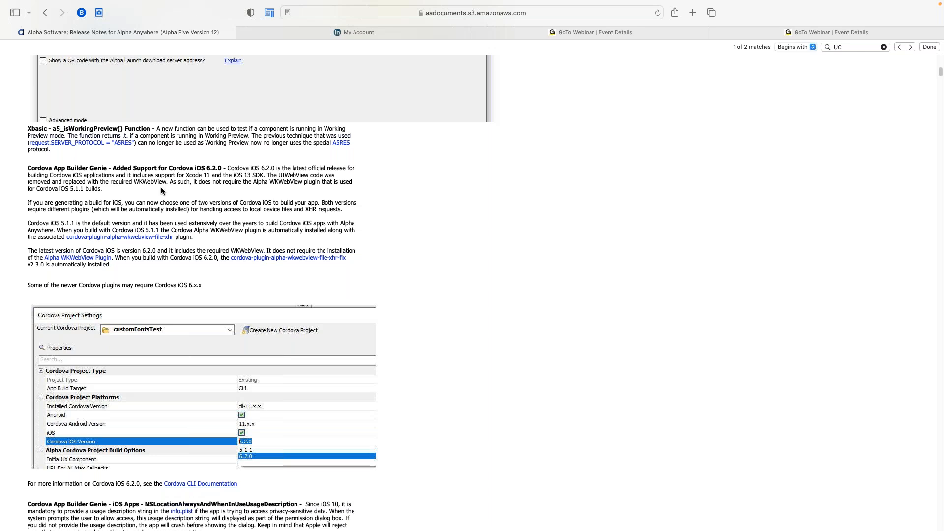
pyautogui.scroll(-5, 162, 188)
pyautogui.scroll(4, 161, 188)
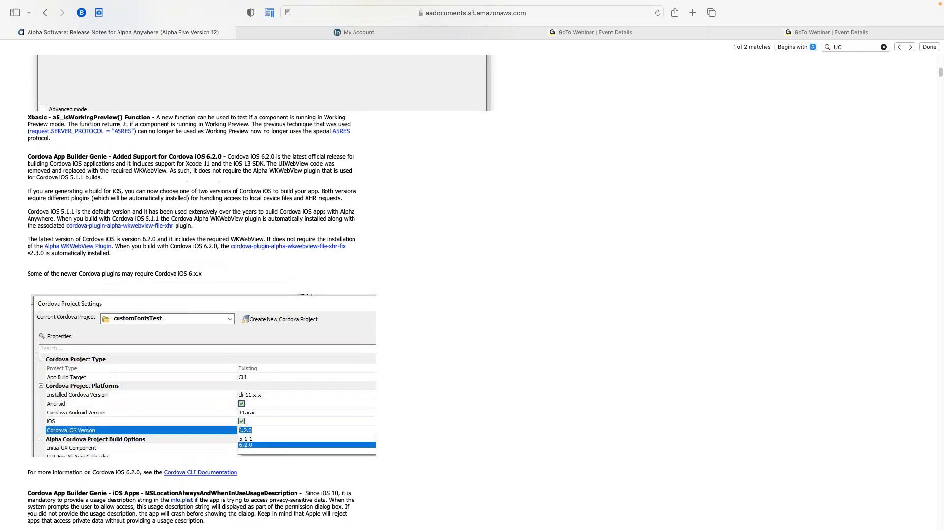
pyautogui.scroll(-1, 210, 172)
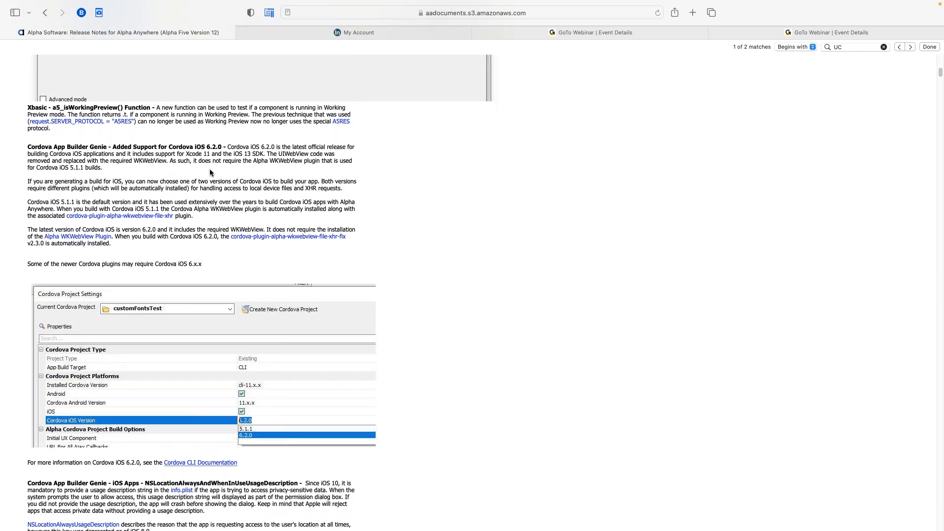
pyautogui.scroll(2, 211, 173)
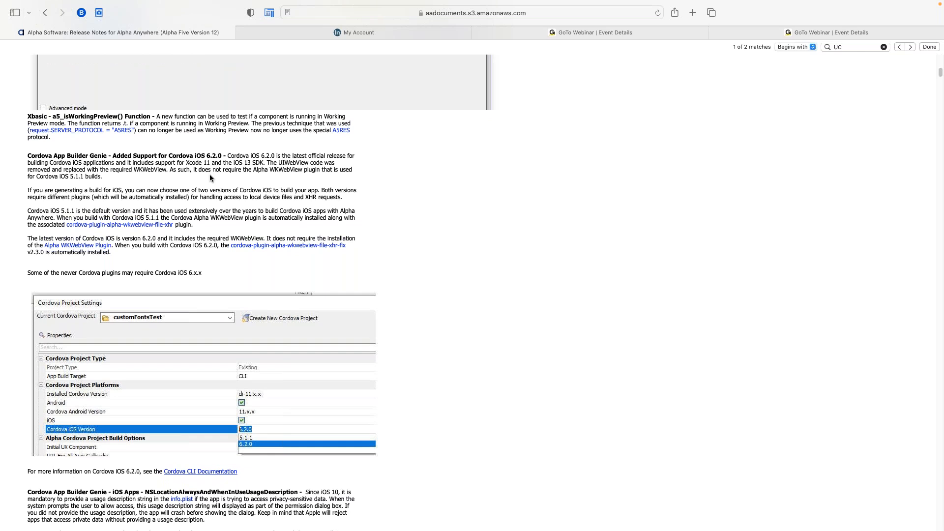
pyautogui.scroll(-3, 210, 175)
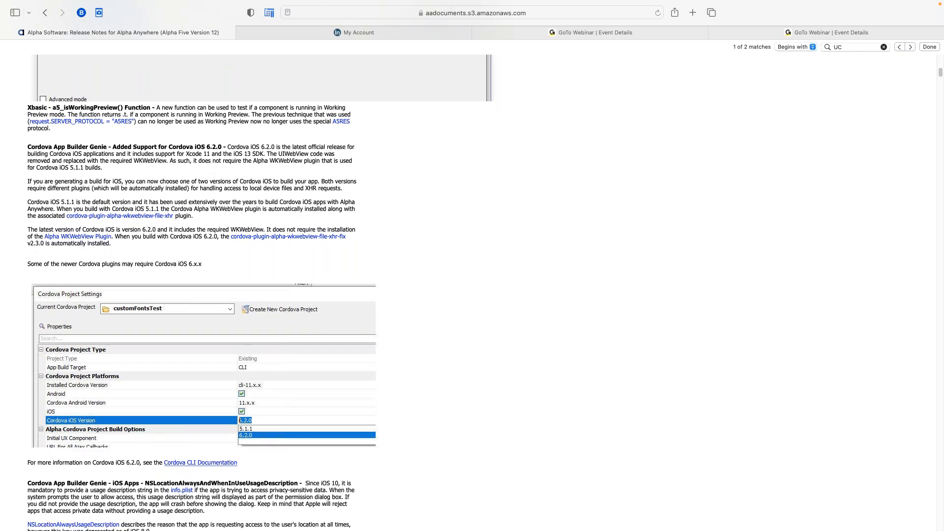
pyautogui.scroll(-2, 210, 295)
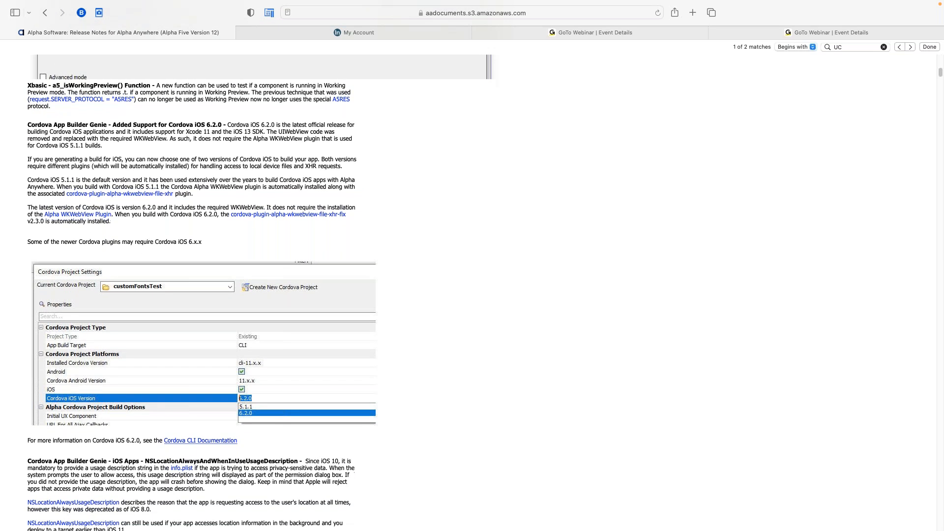
pyautogui.scroll(-2, 210, 295)
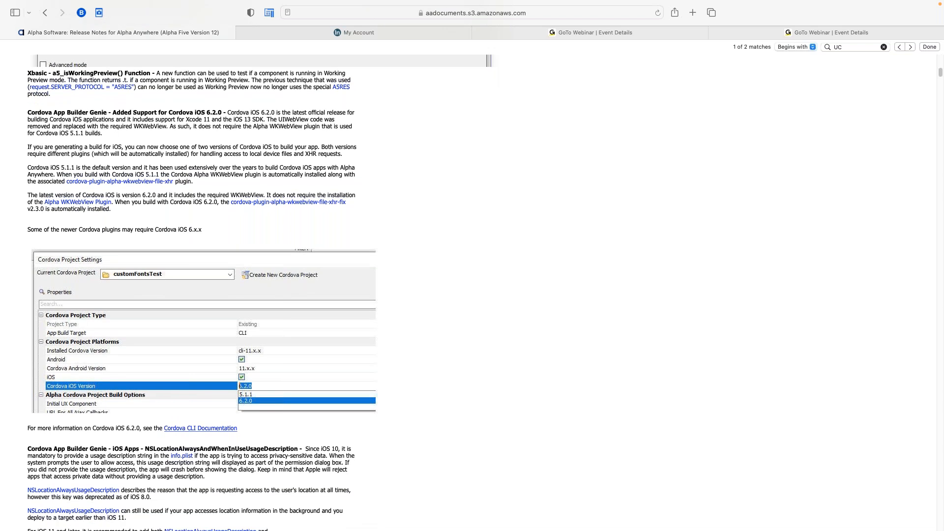
pyautogui.scroll(-5, 210, 183)
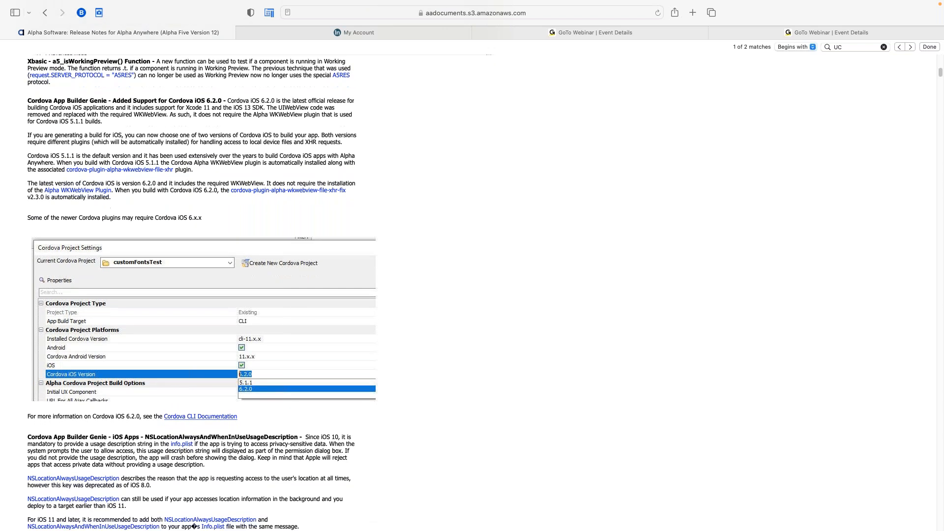
# Step: Read the Cordova App Builder Genie entry on NSLocationAlwaysAndWhenInUseUsageDescription for iOS apps and look over the Bugs list below it
pyautogui.scroll(-6, 210, 186)
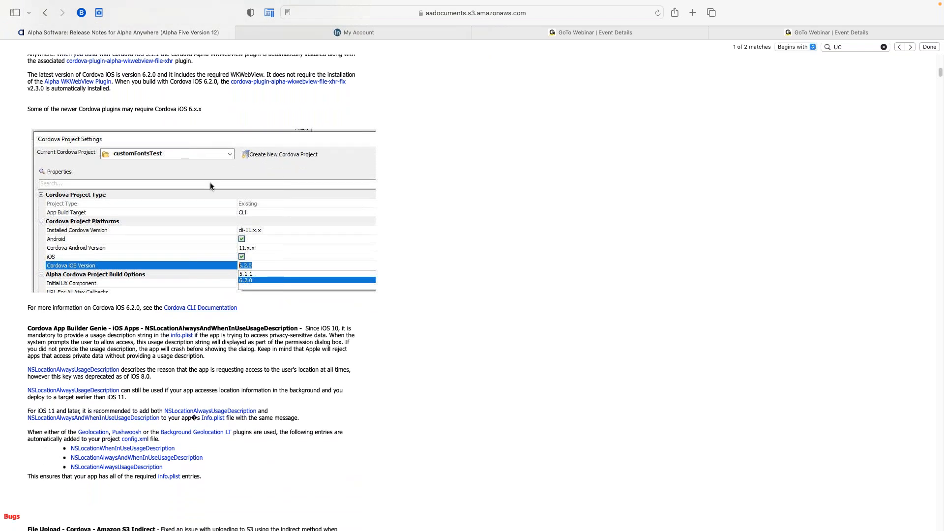
pyautogui.scroll(-2, 211, 186)
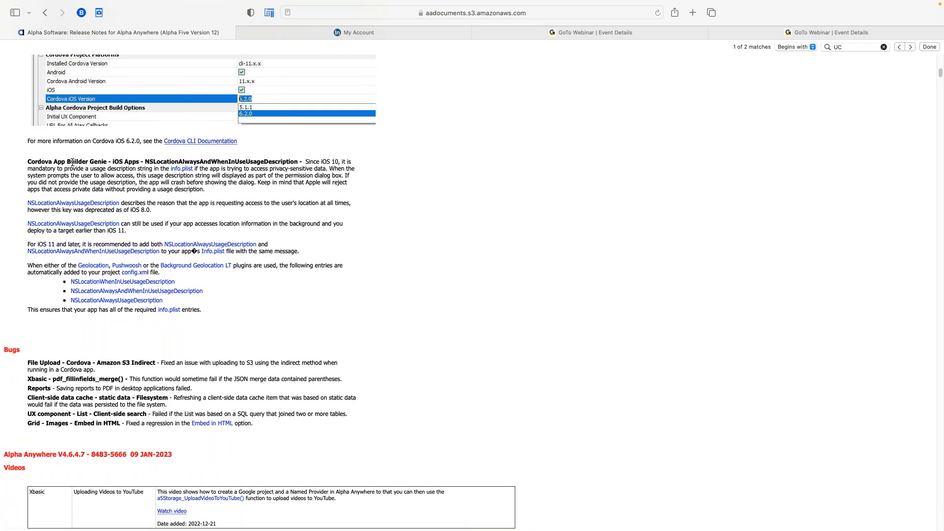
pyautogui.moveTo(36, 162); pyautogui.dragTo(119, 162)
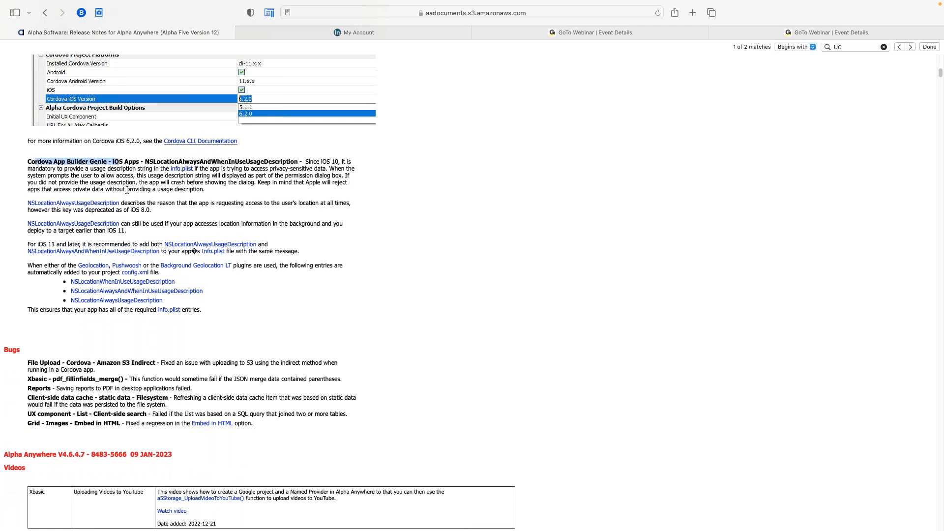
pyautogui.click(152, 192)
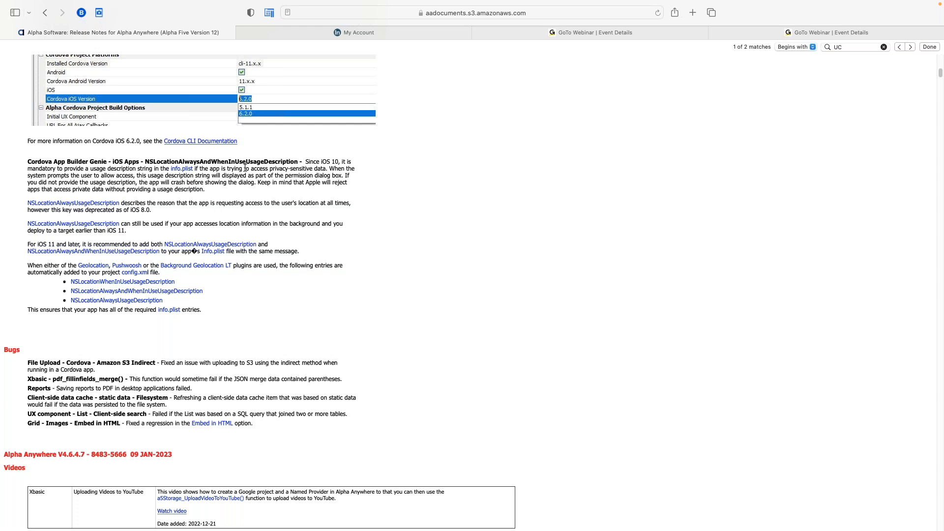
pyautogui.scroll(-1, 243, 172)
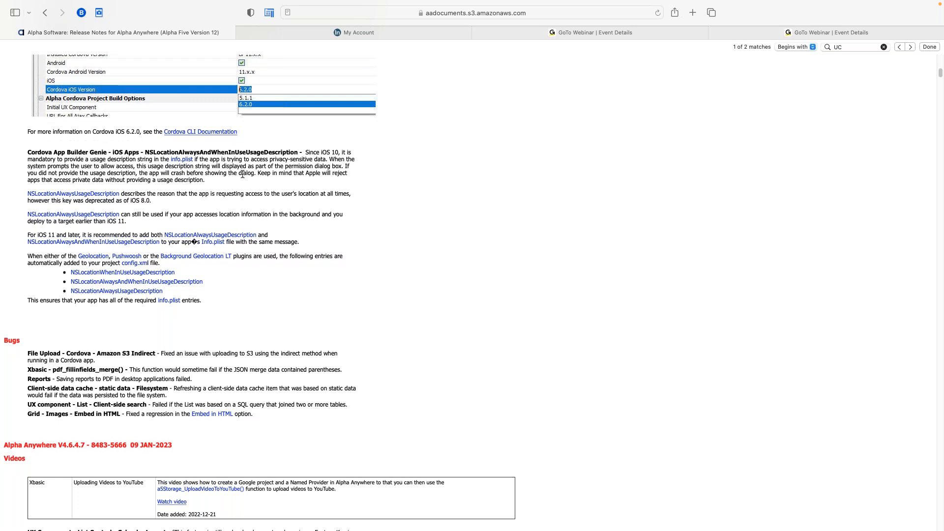
pyautogui.scroll(-1, 242, 174)
pyautogui.scroll(5, 241, 209)
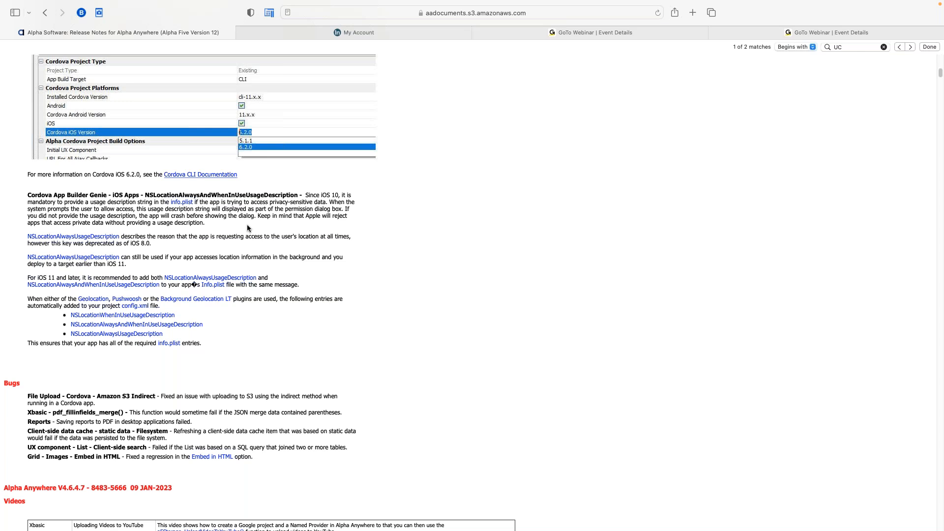
pyautogui.scroll(-3, 247, 228)
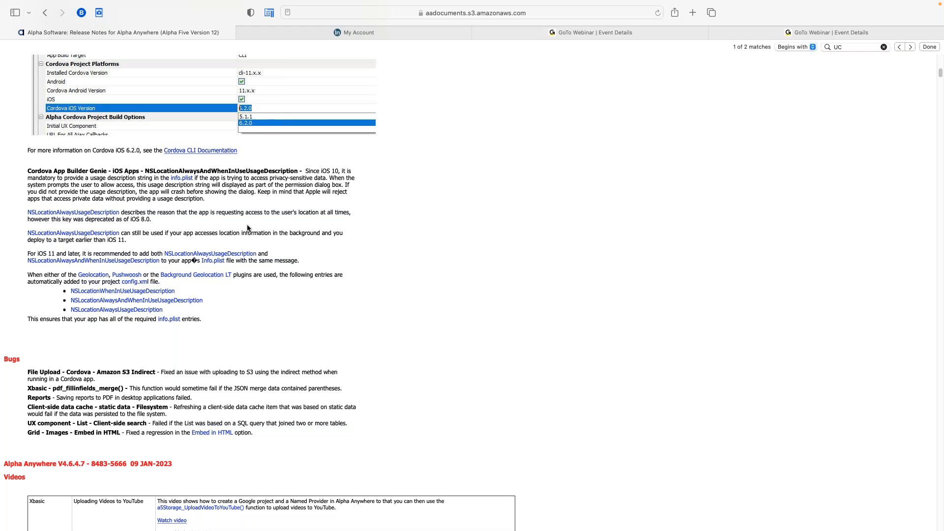
pyautogui.scroll(-5, 251, 226)
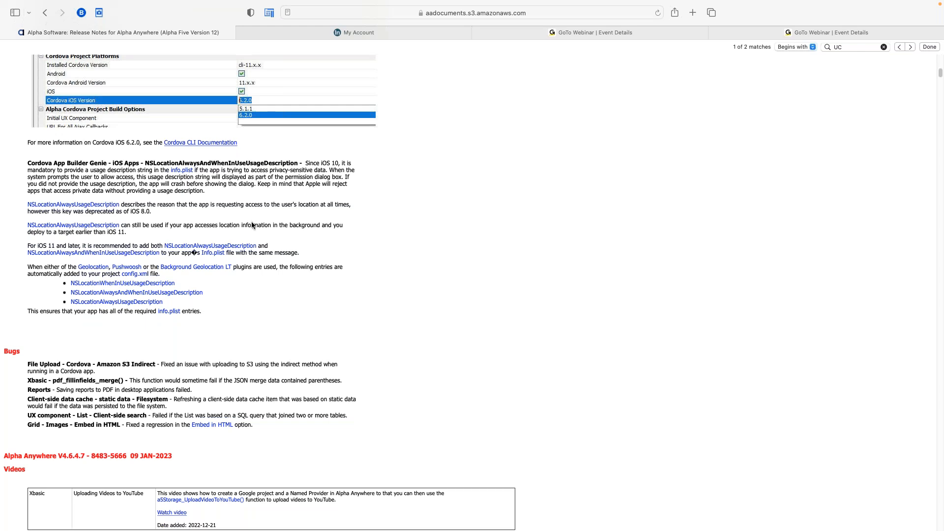
pyautogui.scroll(5, 260, 293)
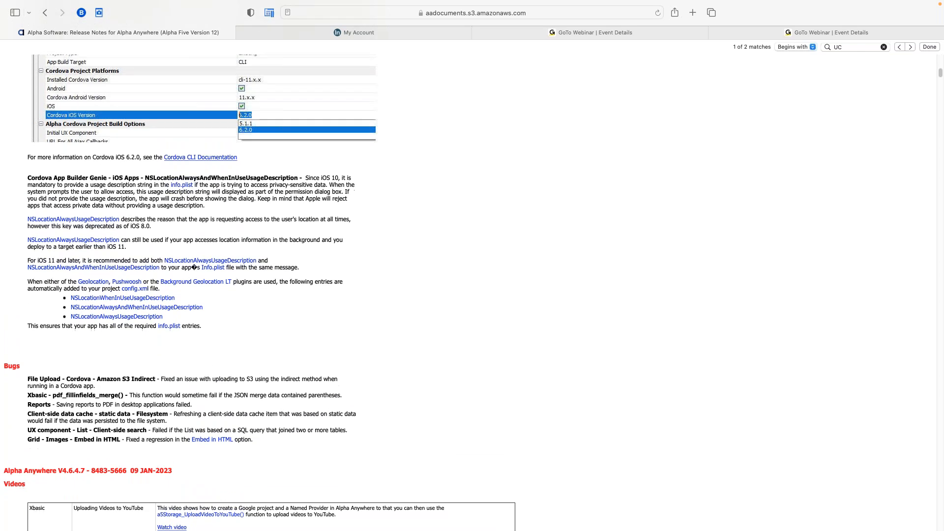
pyautogui.scroll(-1, 260, 293)
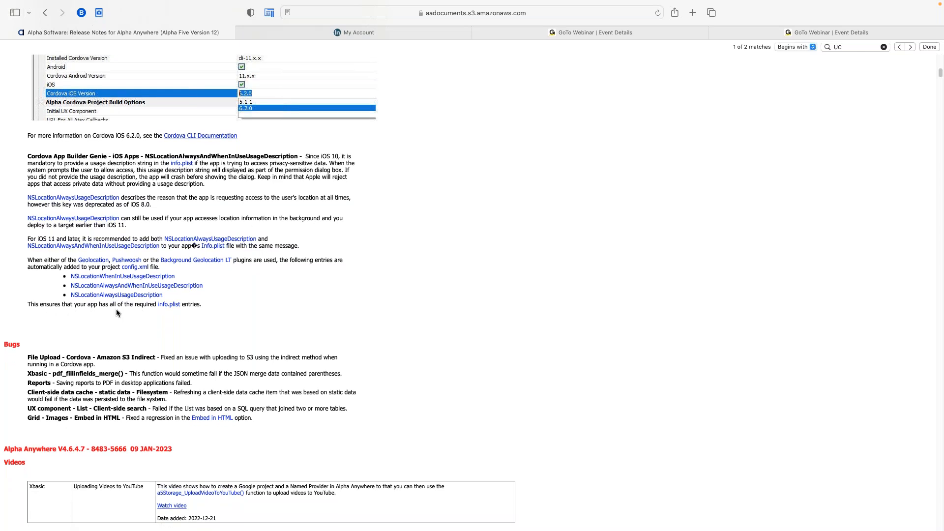
pyautogui.scroll(-3, 281, 290)
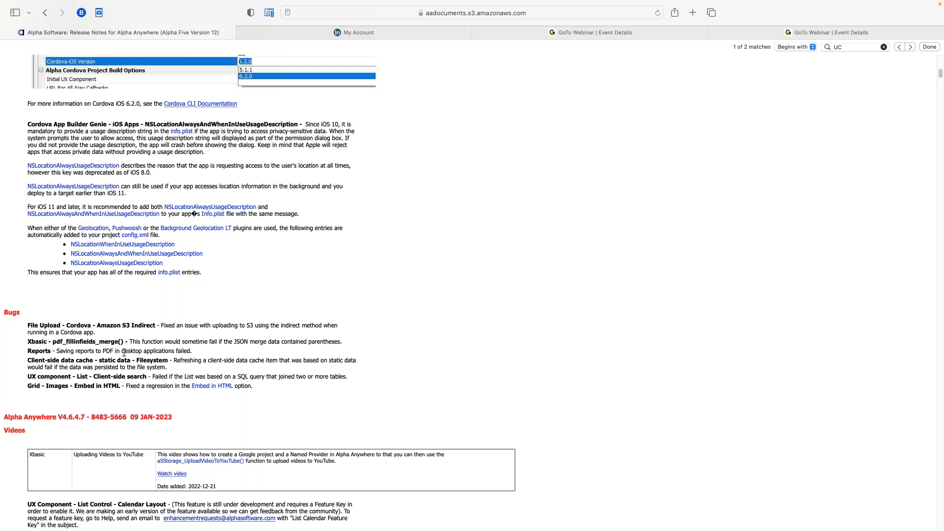
# Step: Read the Bugs list entries on saving reports to PDF in desktop applications and on the Xbasic pdf_fillinfields_merge() function
pyautogui.moveTo(203, 354); pyautogui.dragTo(1, 350)
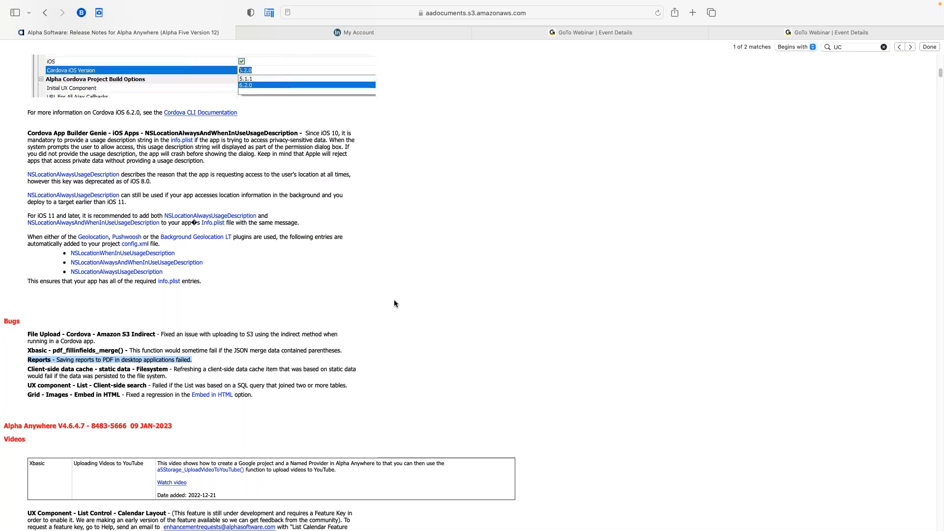
pyautogui.click(202, 350)
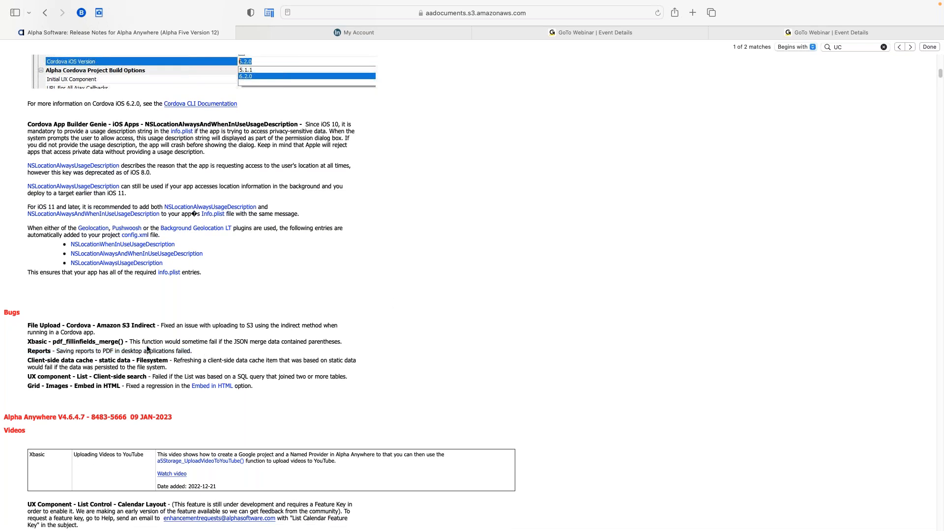
pyautogui.moveTo(150, 341); pyautogui.dragTo(210, 342)
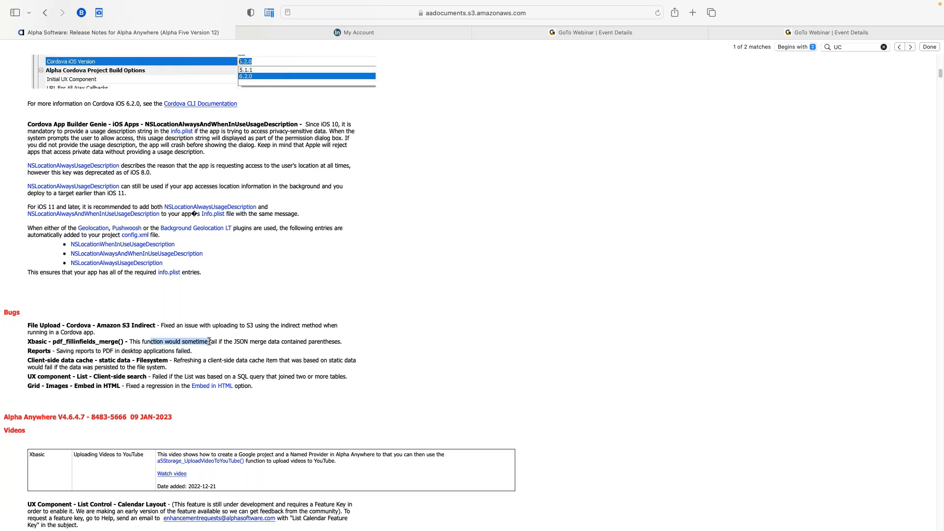
pyautogui.click(381, 340)
pyautogui.scroll(-2, 381, 339)
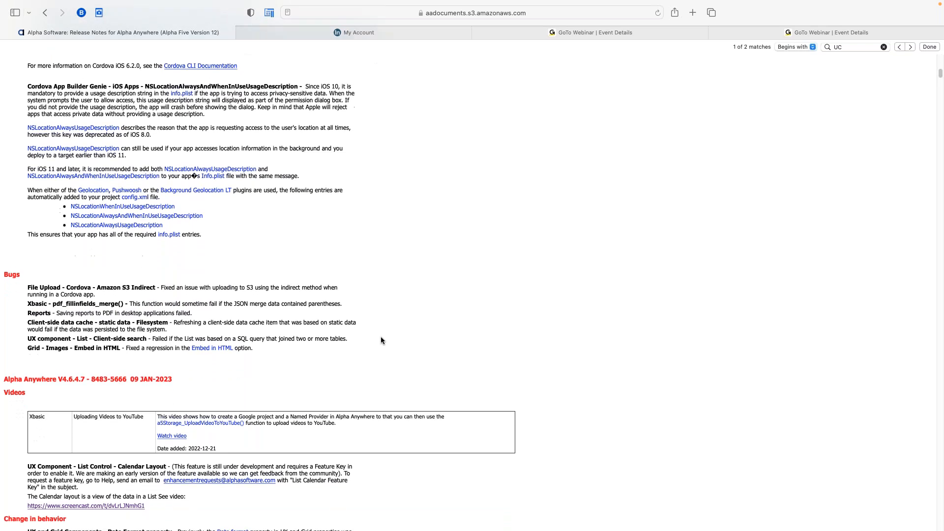
# Step: Go back up the release notes to the UX Component Spin-List Control Subtheme entry and look over its example list
pyautogui.scroll(7, 381, 339)
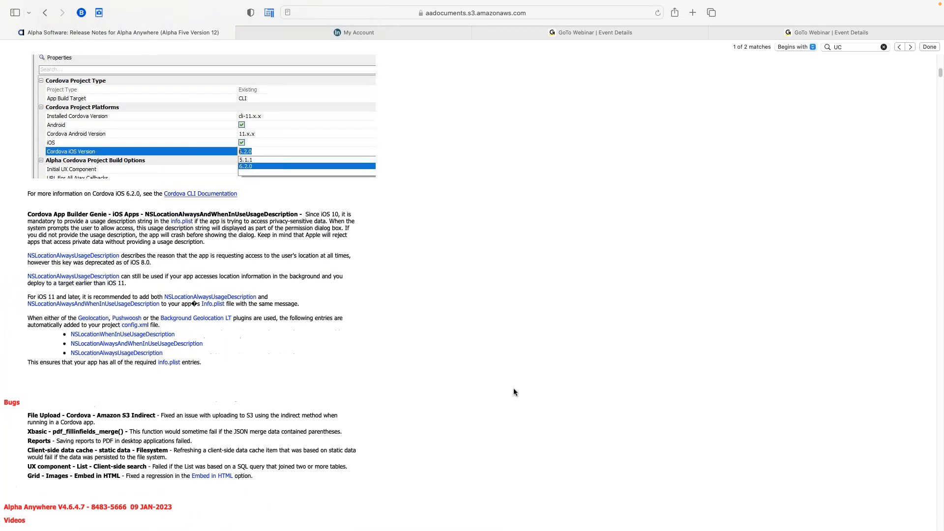
pyautogui.scroll(20, 319, 346)
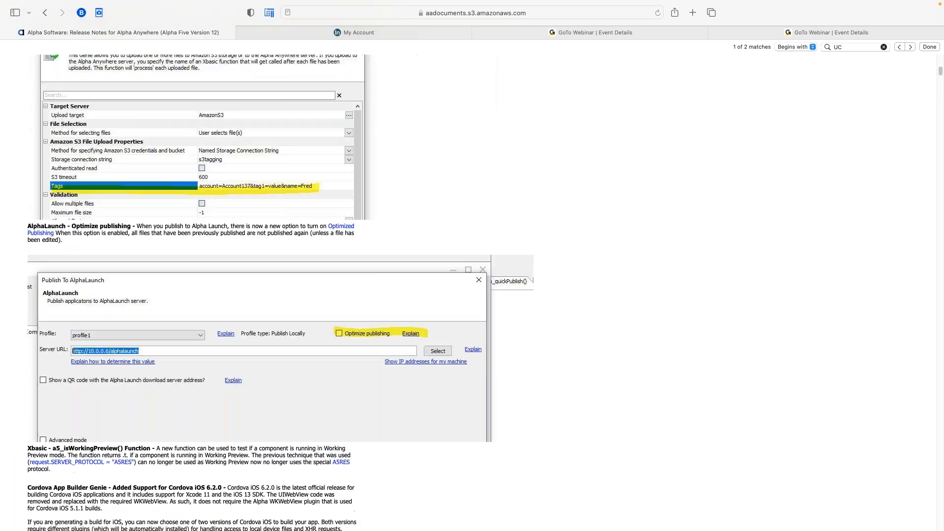
pyautogui.scroll(20, 319, 347)
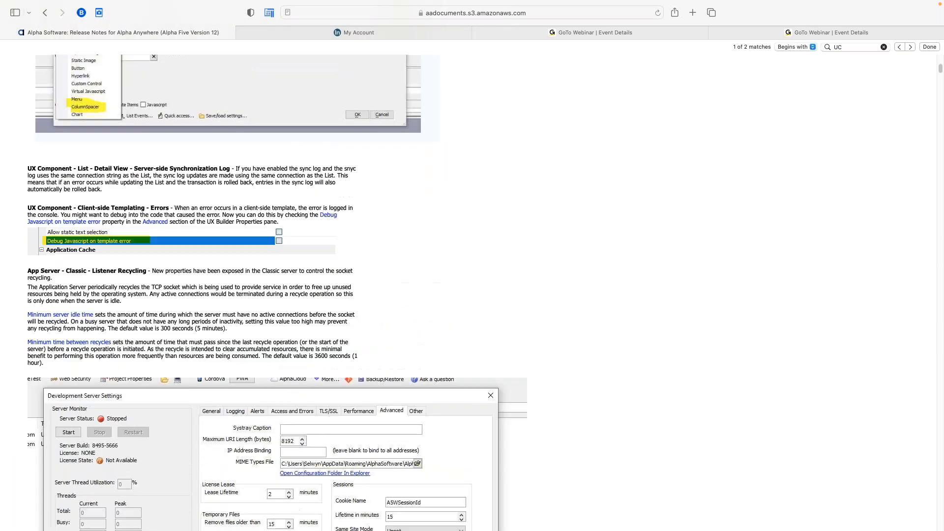
pyautogui.scroll(20, 320, 352)
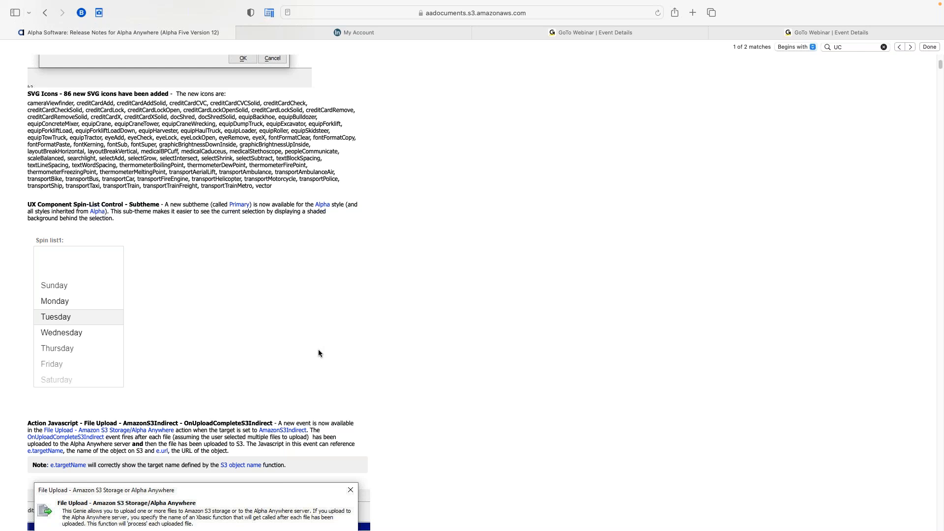
pyautogui.scroll(-2, 325, 349)
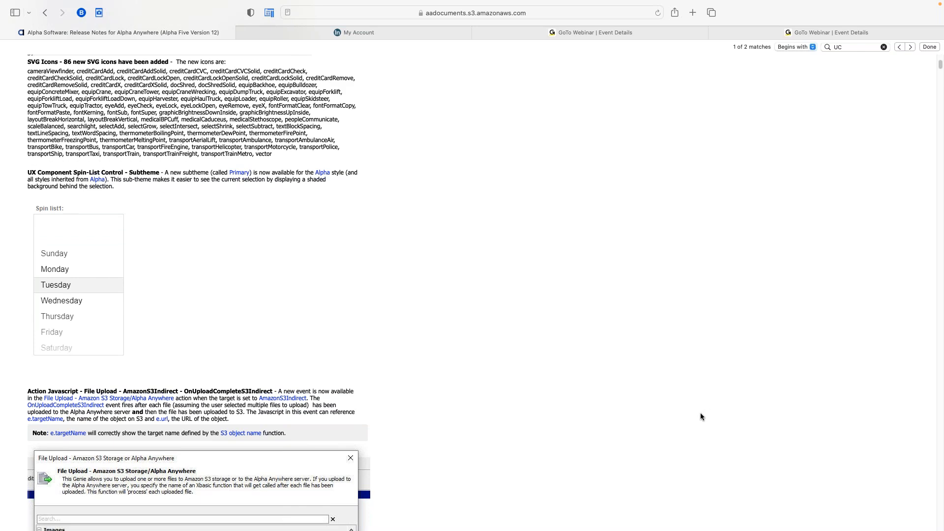